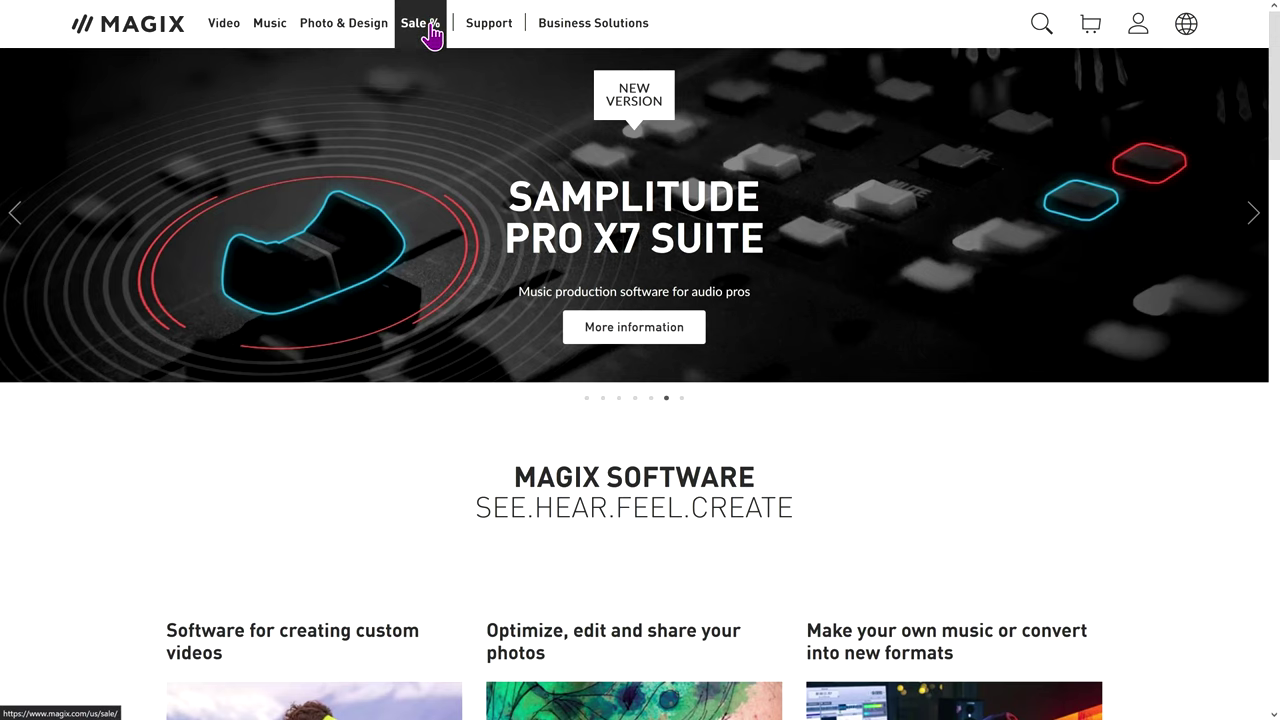
Browse the MAGIX Summer Sale pro-video offers, add VEGAS Post 20 to the cart, and open the VEGAS product page.
{"action": "left_click", "coordinate": [430, 35]}
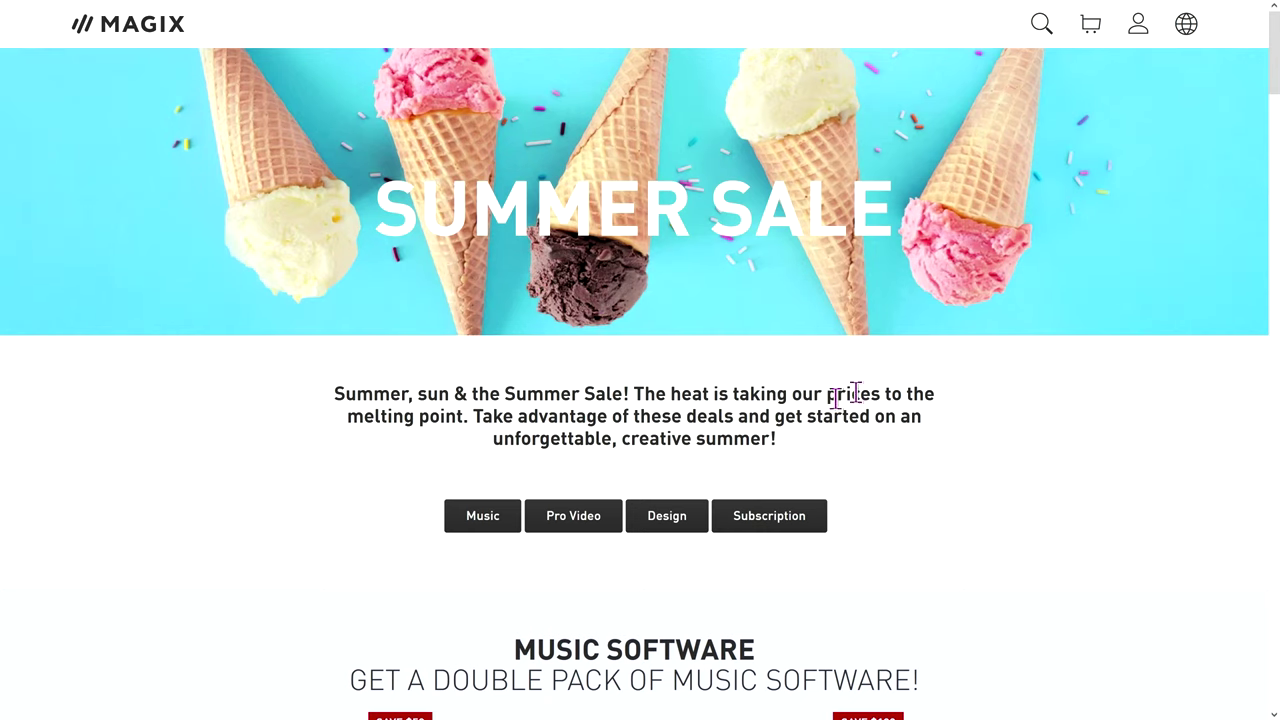
{"action": "left_click", "coordinate": [588, 522]}
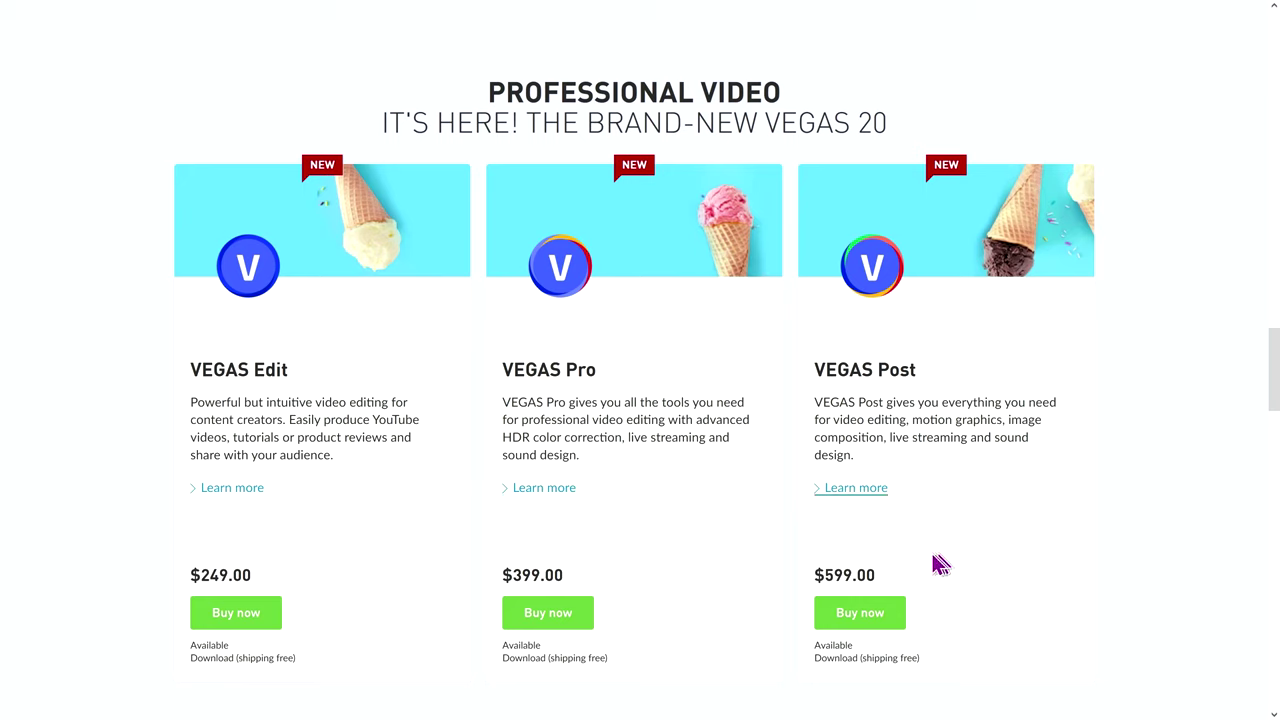
{"action": "left_click", "coordinate": [885, 622]}
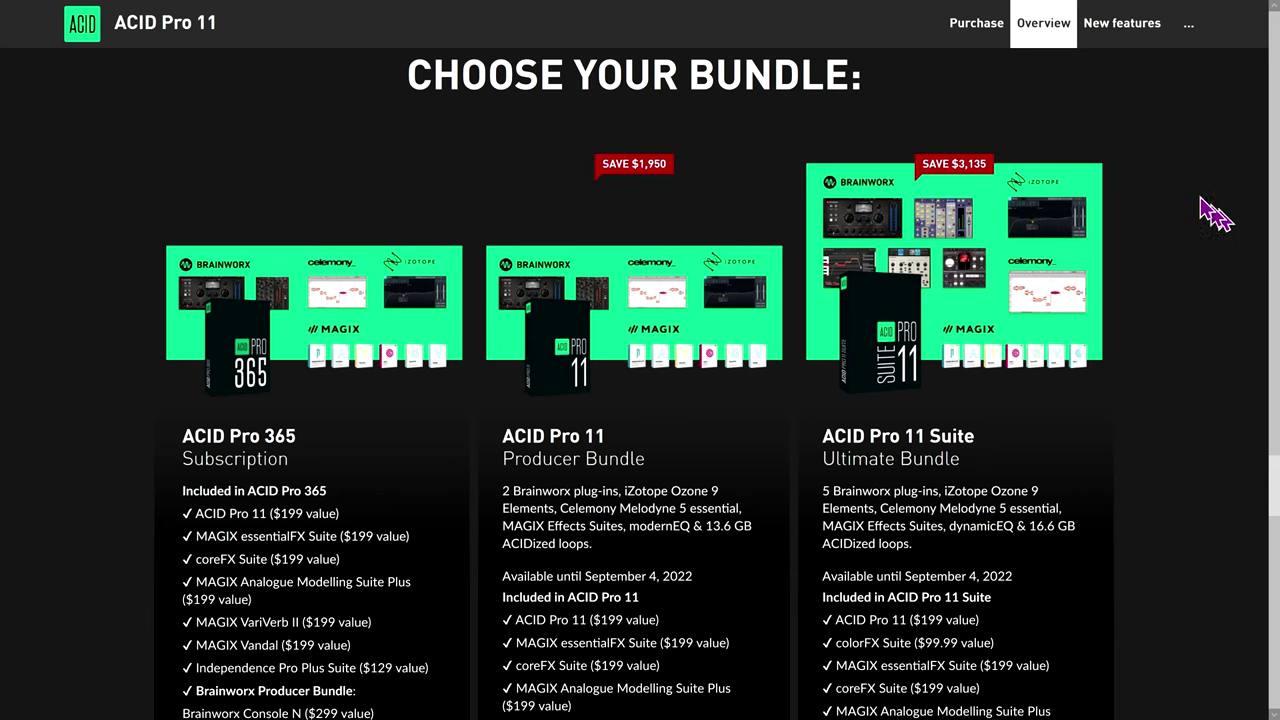
{"action": "middle_click", "coordinate": [1119, 165]}
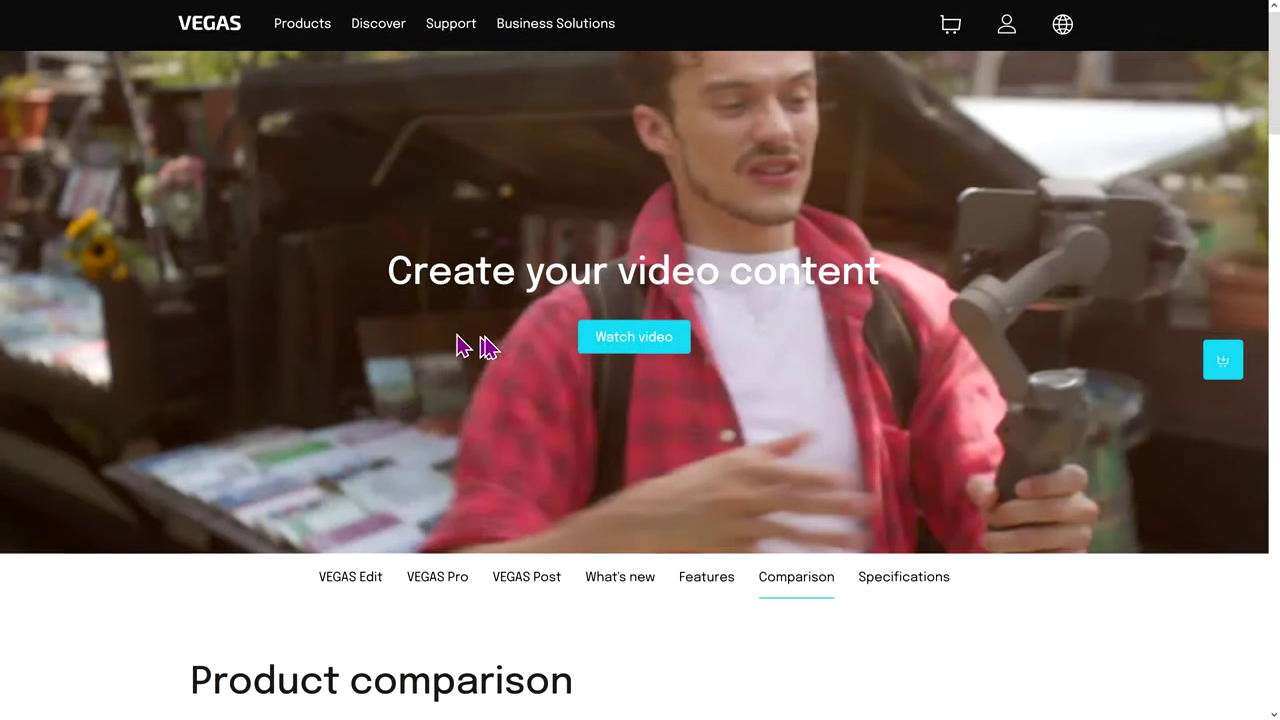
Scroll through the VEGAS edition comparison and the 365 subscription pricing cards.
{"action": "scroll", "coordinate": [485, 346], "scroll_direction": "down", "scroll_amount": 4}
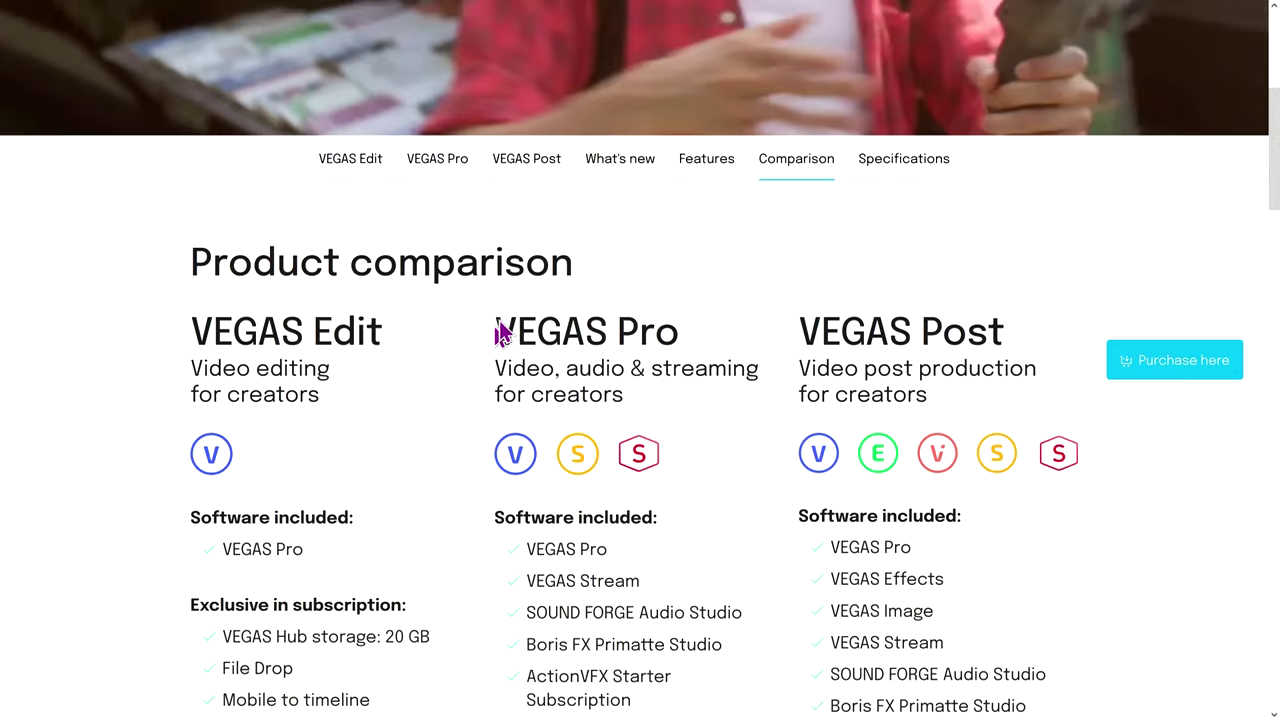
{"action": "scroll", "coordinate": [500, 332], "scroll_direction": "down", "scroll_amount": 5}
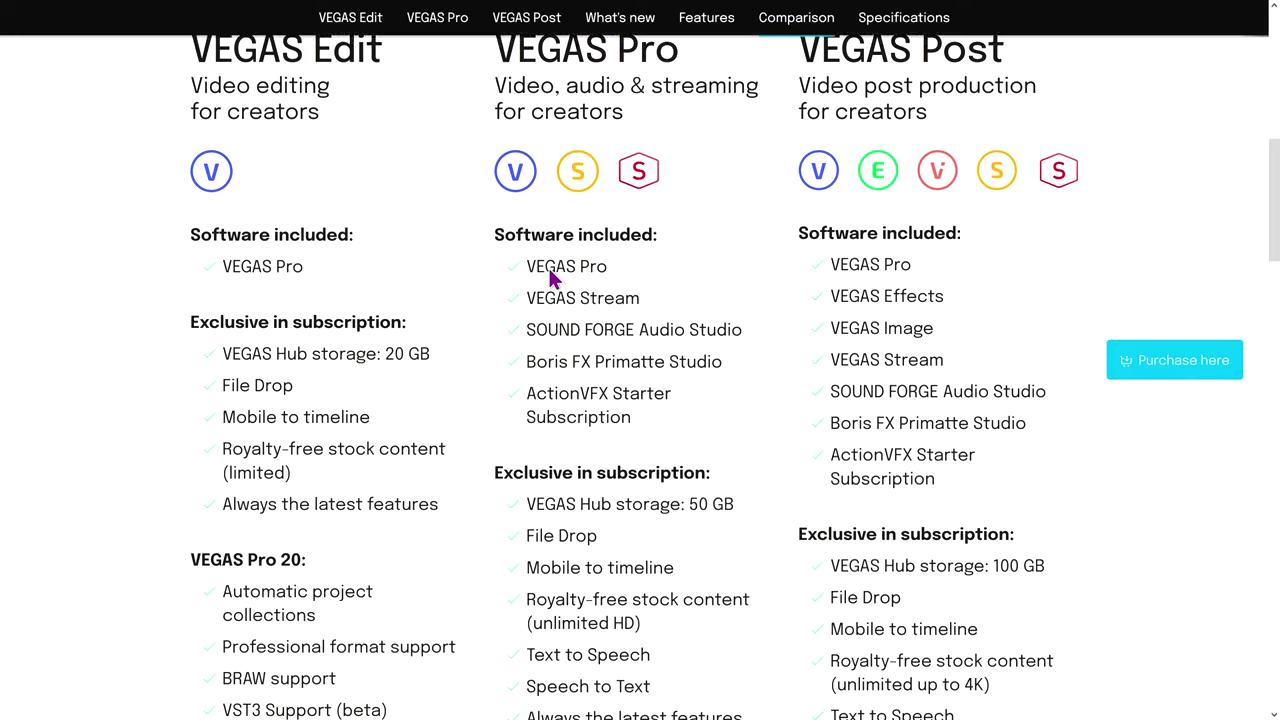
{"action": "scroll", "coordinate": [580, 303], "scroll_direction": "down", "scroll_amount": 10}
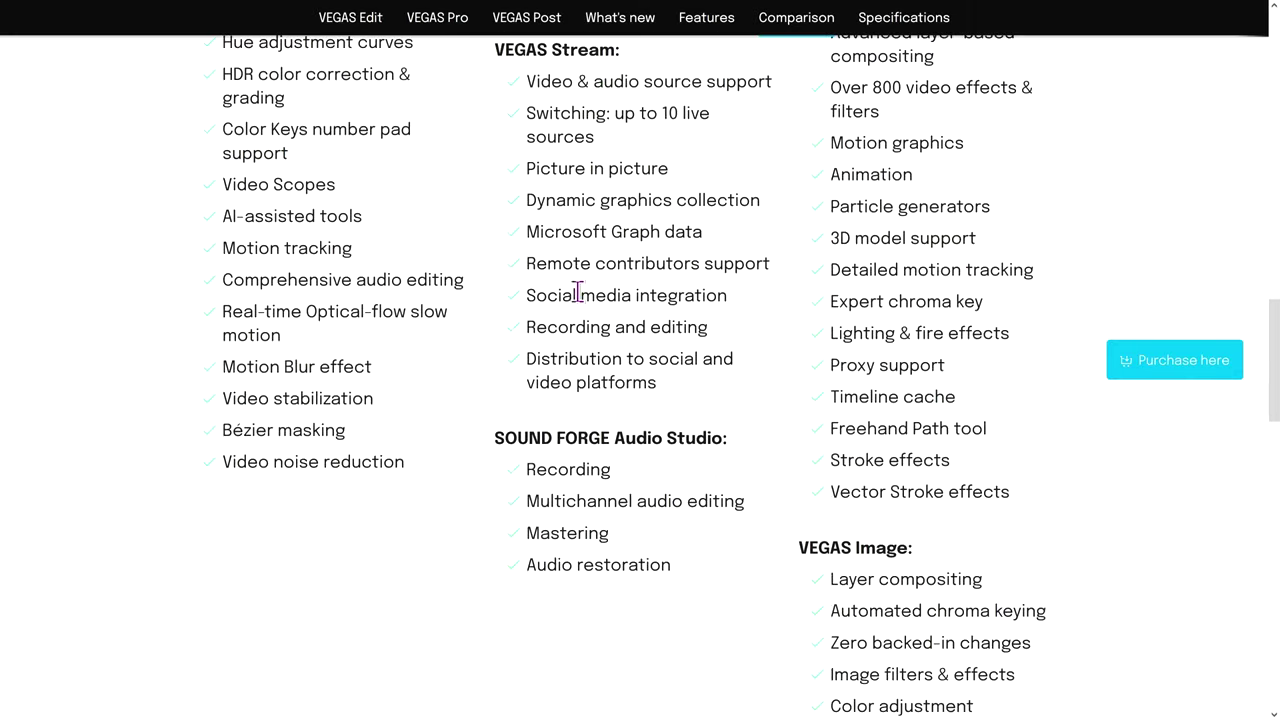
{"action": "scroll", "coordinate": [582, 300], "scroll_direction": "down", "scroll_amount": 5}
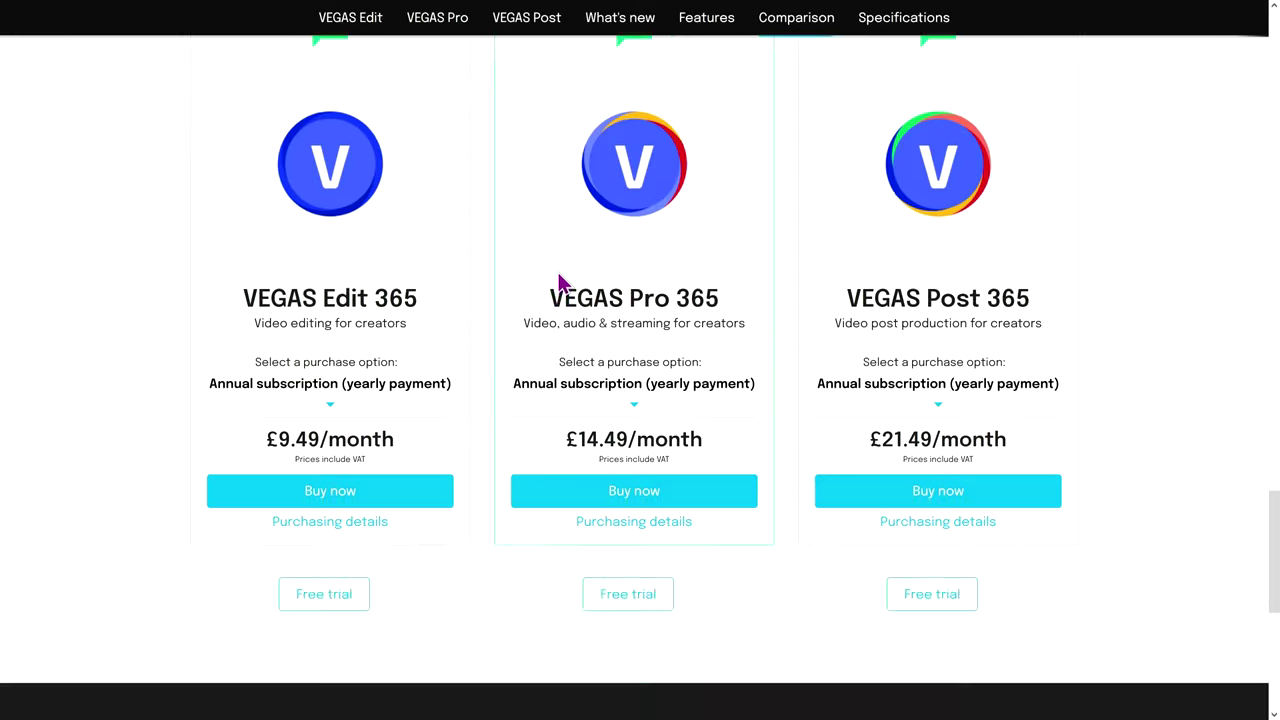
{"action": "scroll", "coordinate": [582, 300], "scroll_direction": "up", "scroll_amount": 1}
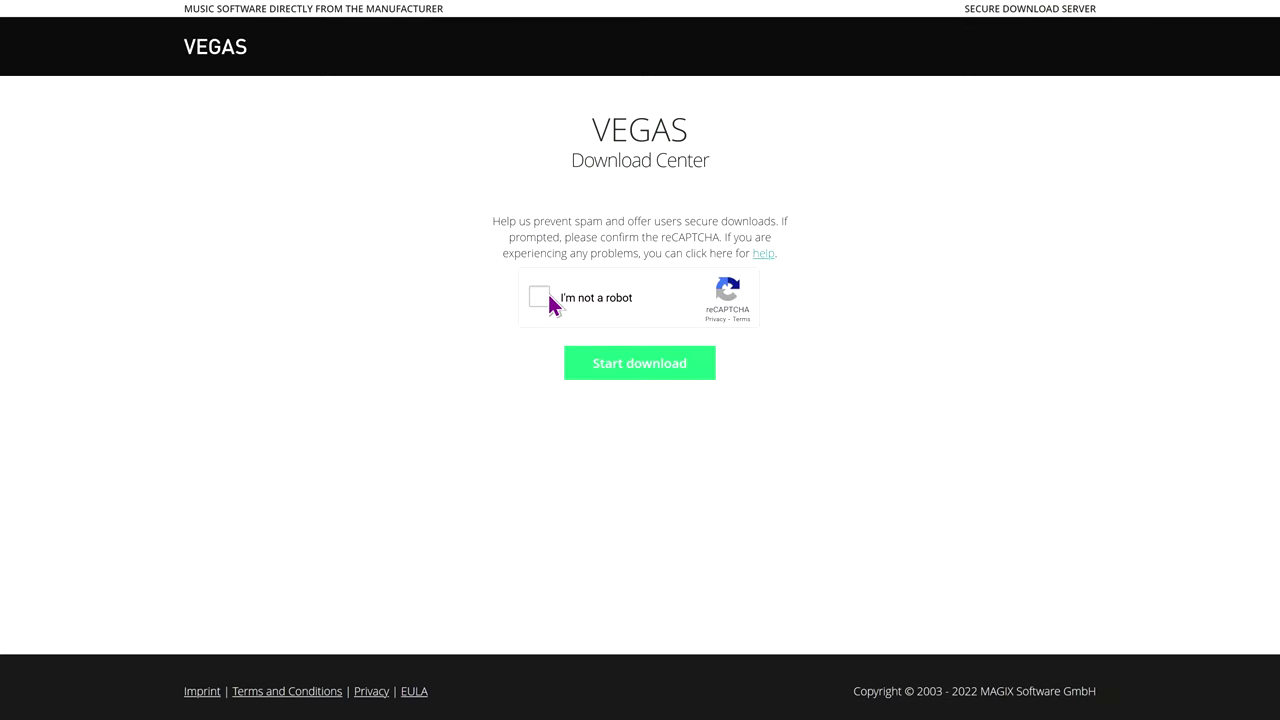
Pass the reCAPTCHA, choose English (US) as setup language, and start the VEGAS Post 20 trial.
{"action": "left_click", "coordinate": [546, 297]}
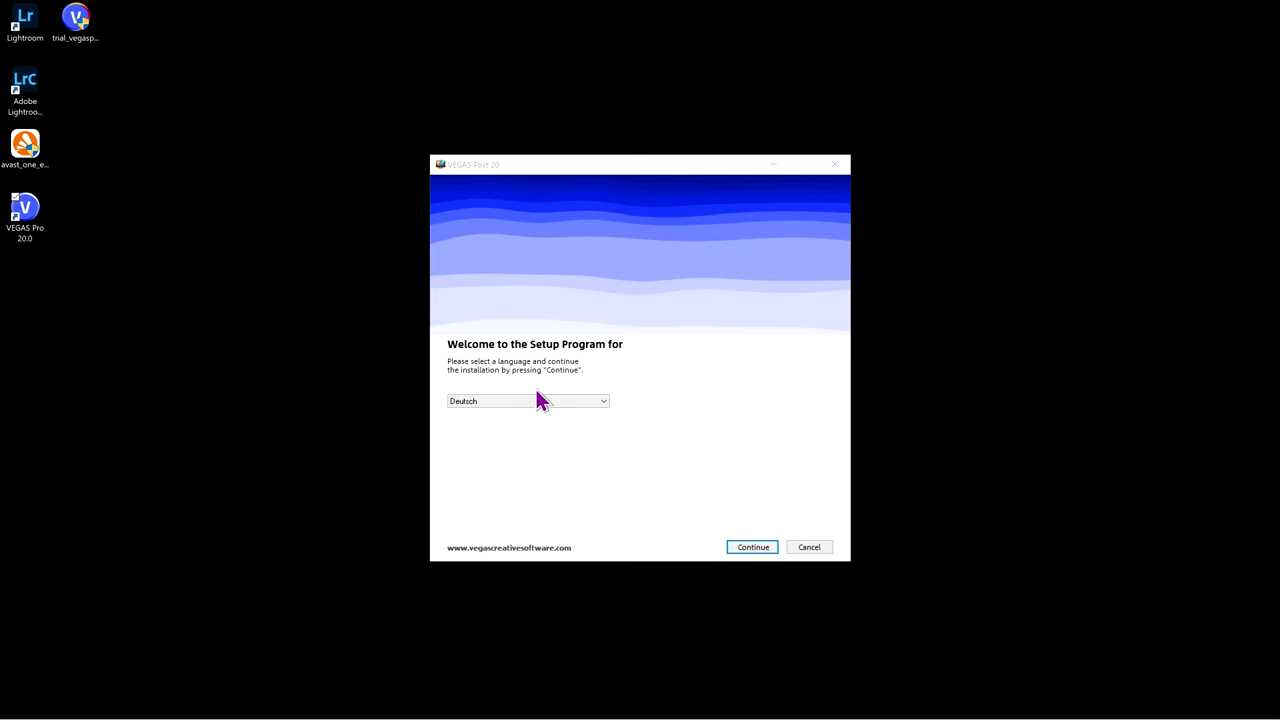
{"action": "left_click", "coordinate": [530, 401]}
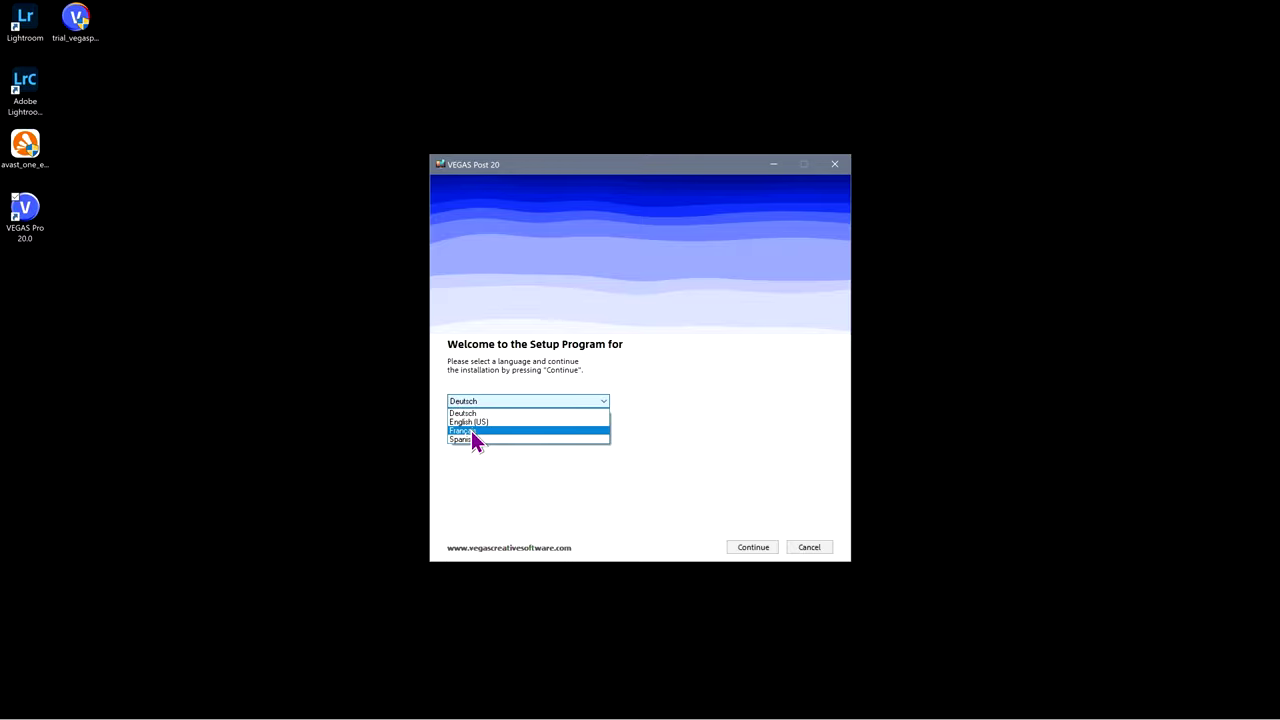
{"action": "left_click", "coordinate": [479, 423]}
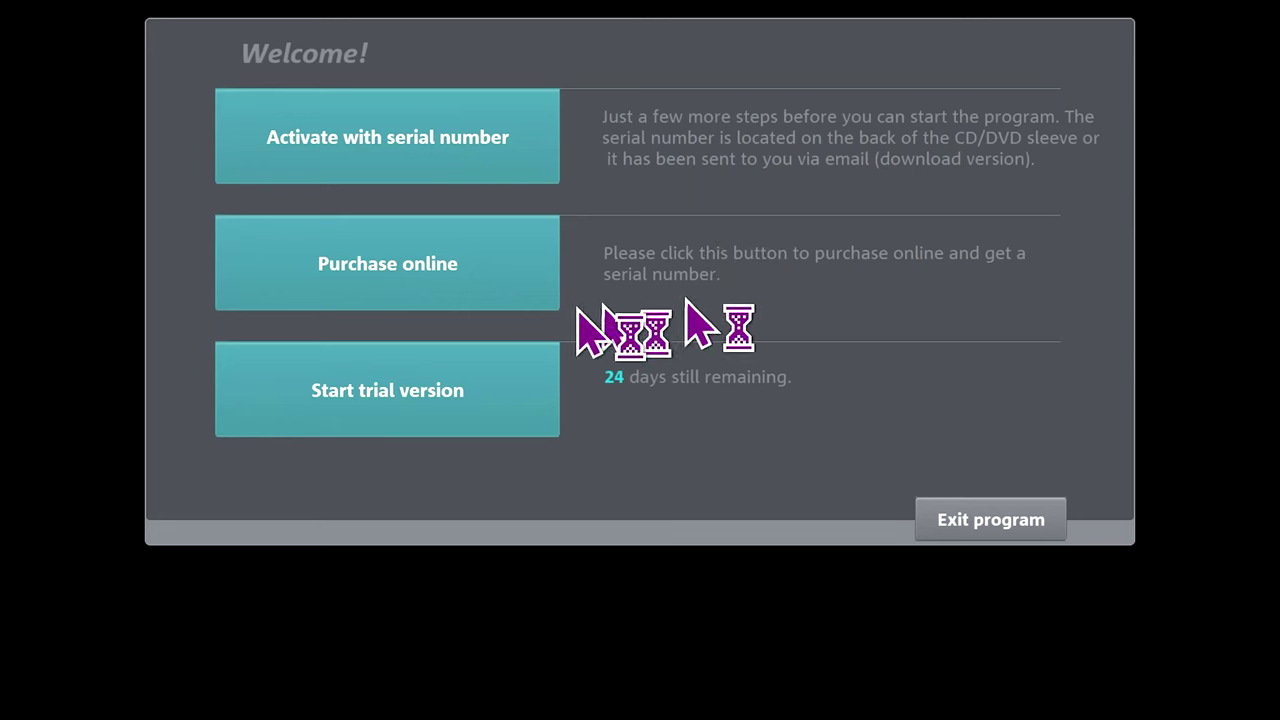
{"action": "left_click", "coordinate": [382, 400]}
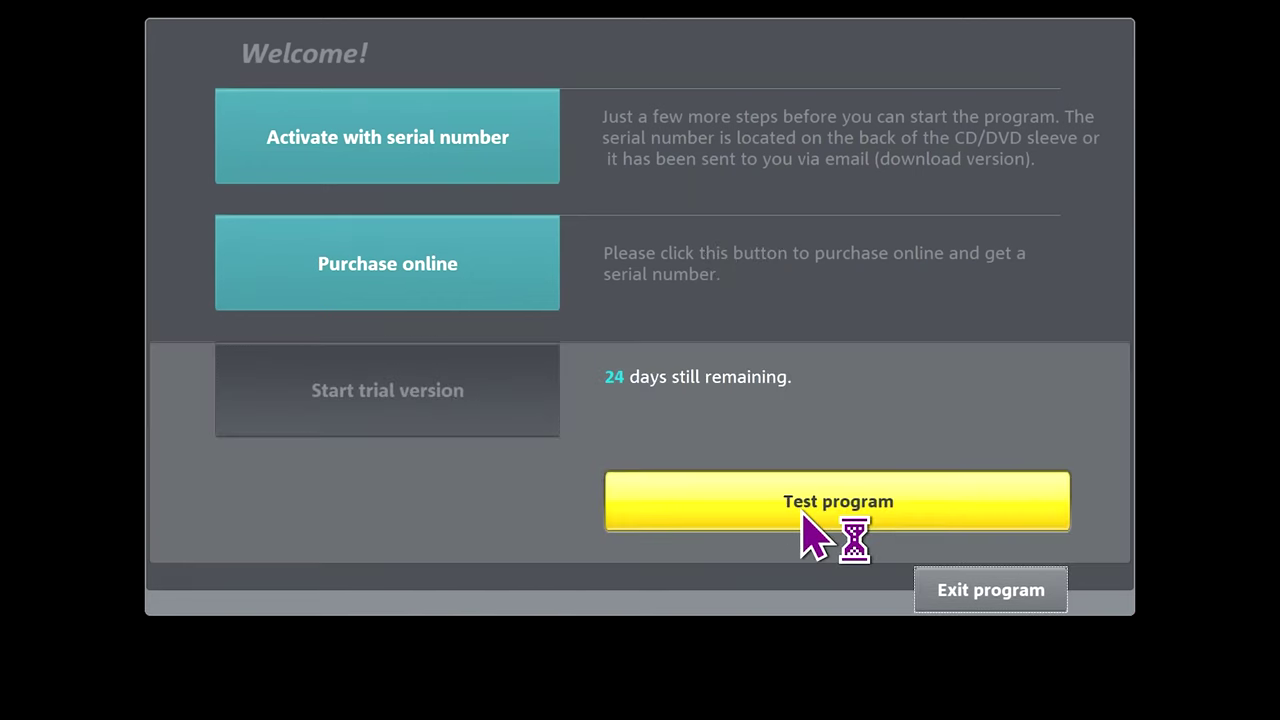
{"action": "left_click", "coordinate": [801, 517]}
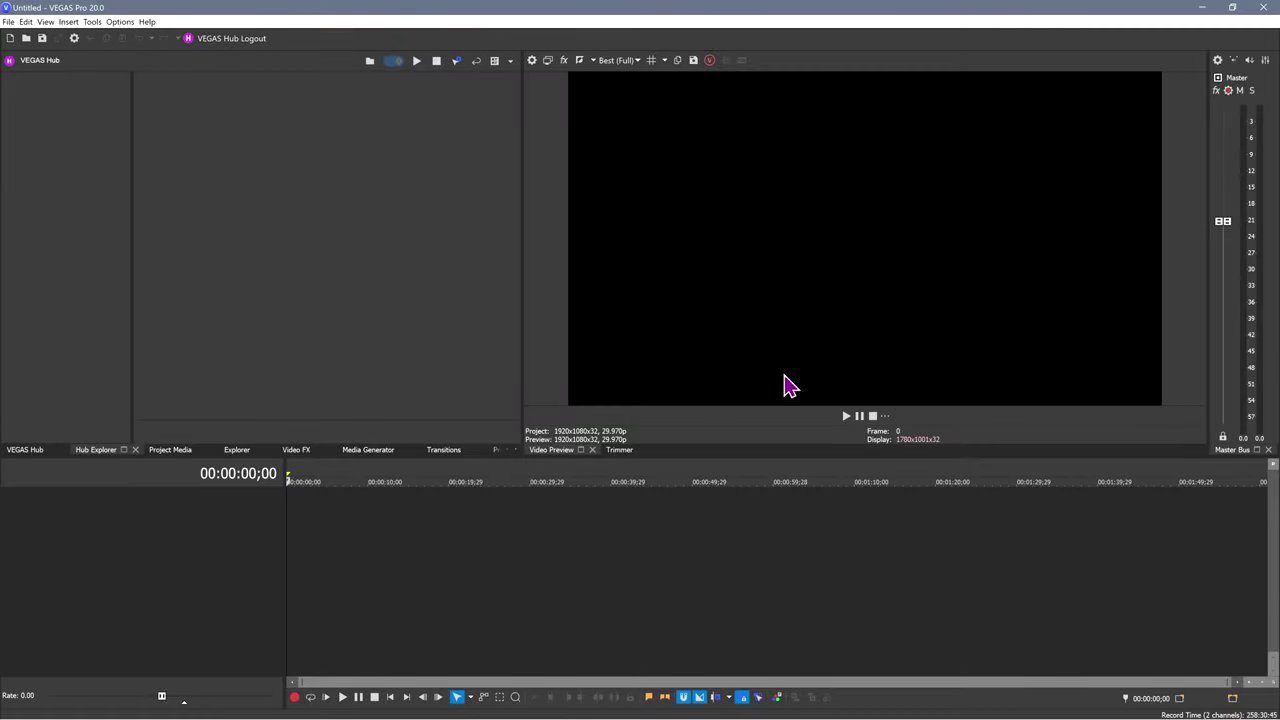
Move the playhead to 00:00:10;23 and view the Project Media, Explorer, Video FX and Media Generators panels.
{"action": "left_click", "coordinate": [374, 507]}
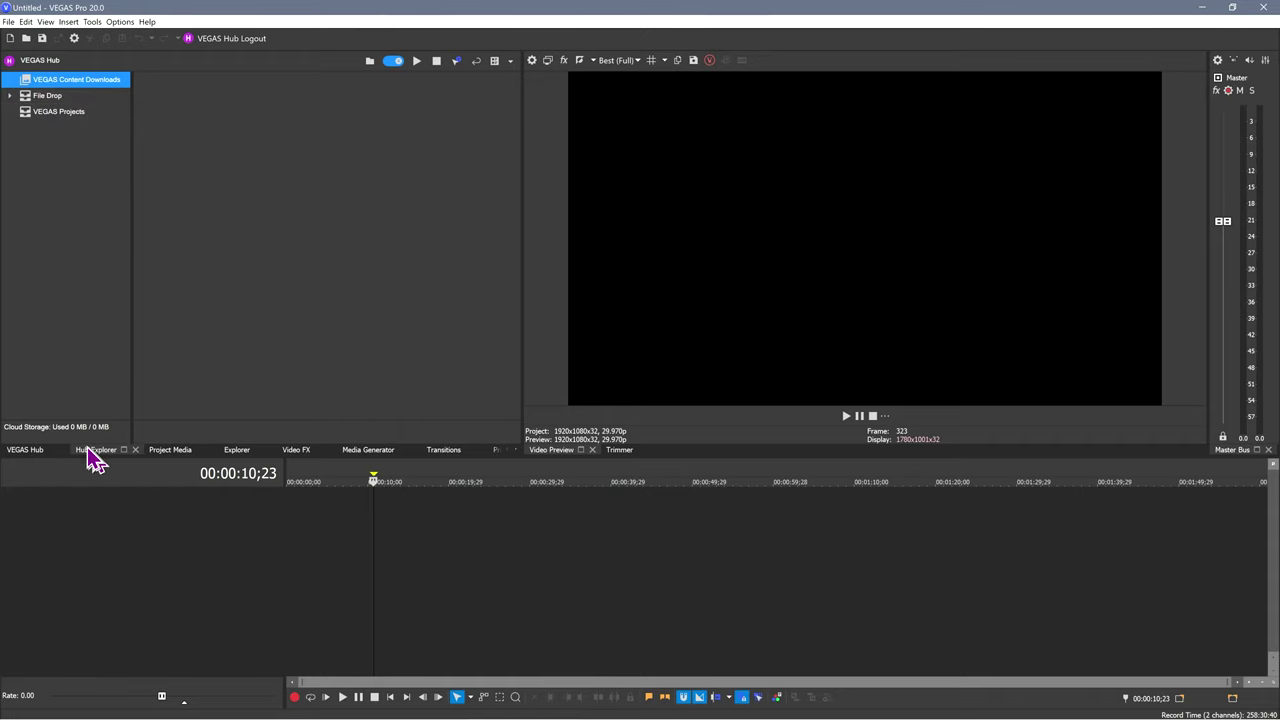
{"action": "left_click", "coordinate": [16, 452]}
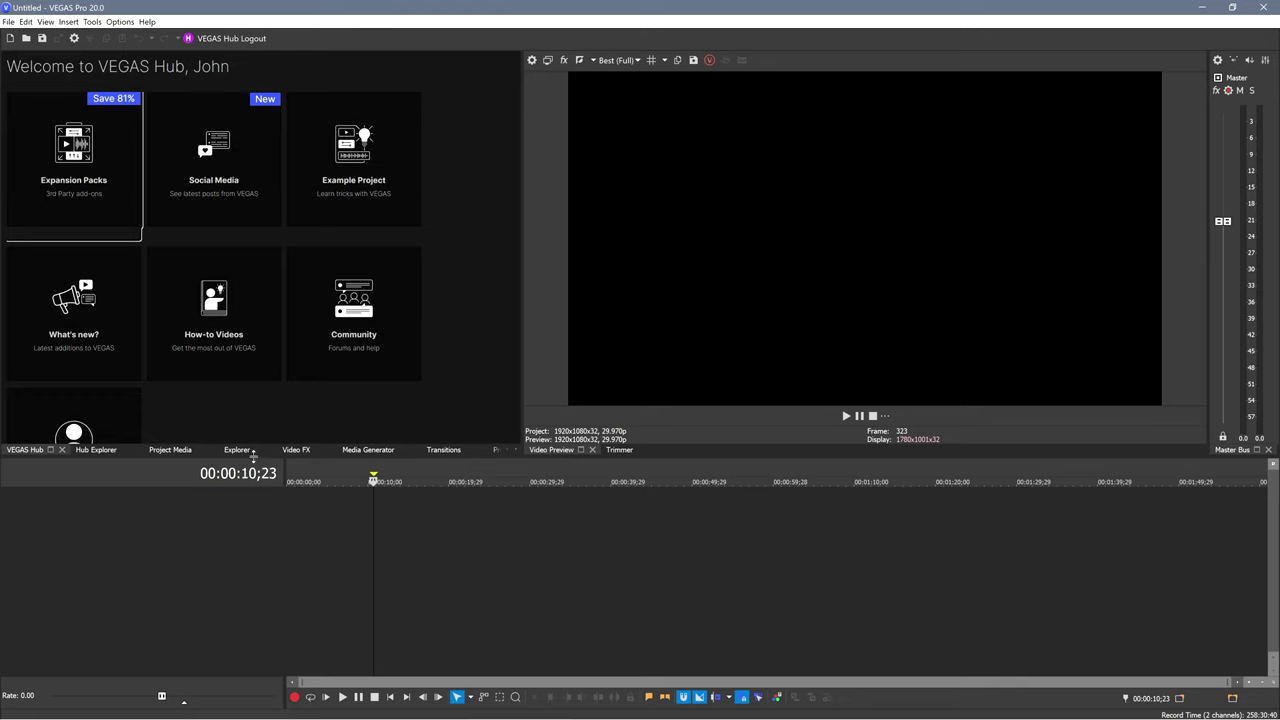
{"action": "left_click", "coordinate": [188, 452]}
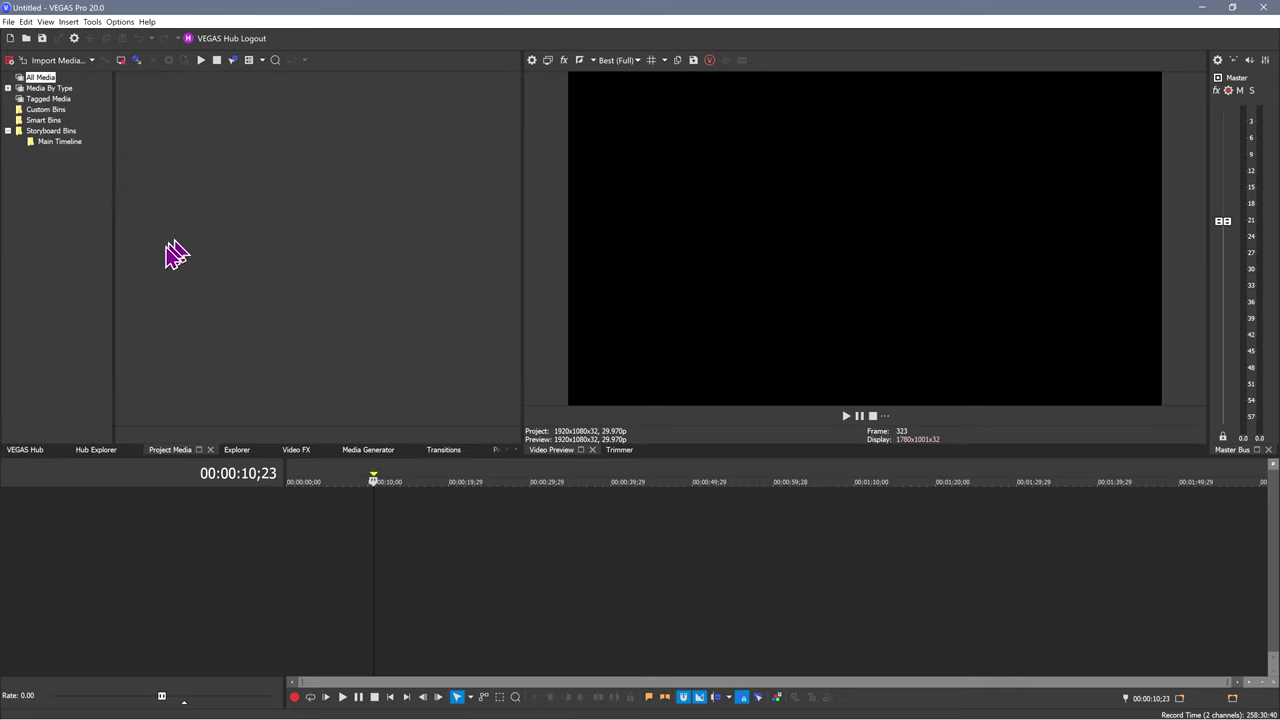
{"action": "left_click", "coordinate": [237, 450]}
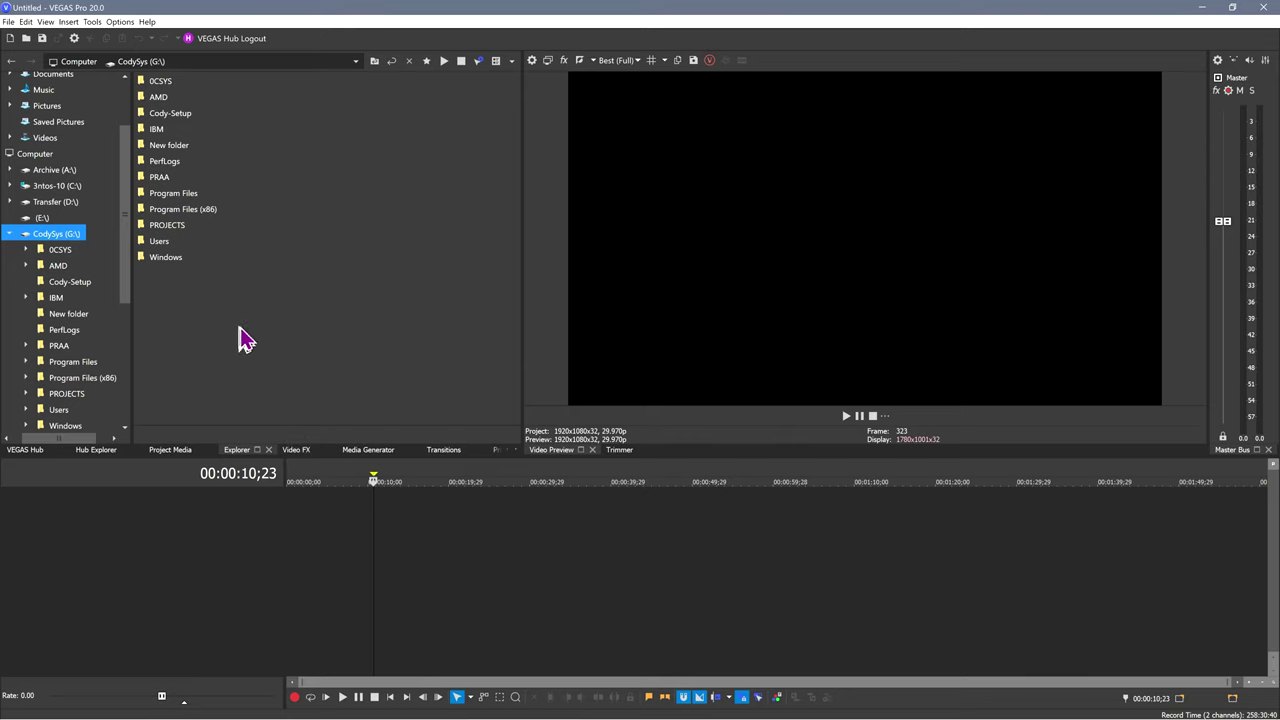
{"action": "left_click", "coordinate": [297, 451]}
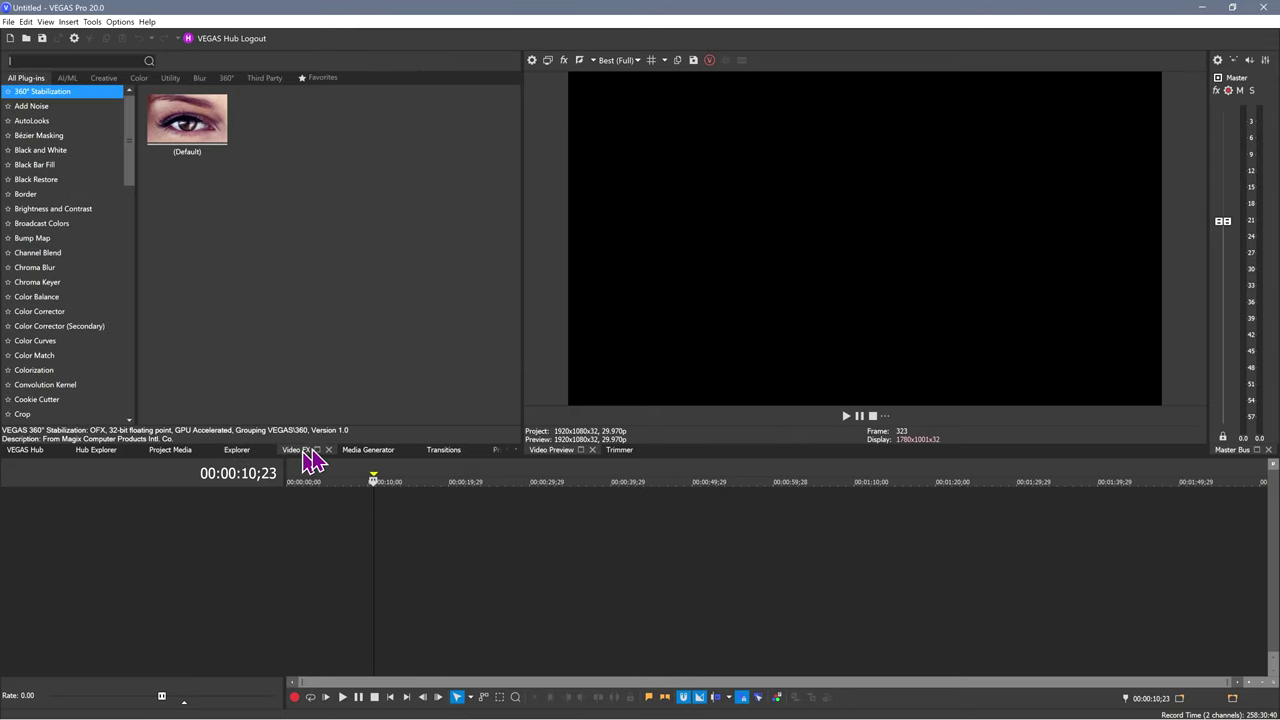
{"action": "left_click", "coordinate": [377, 452]}
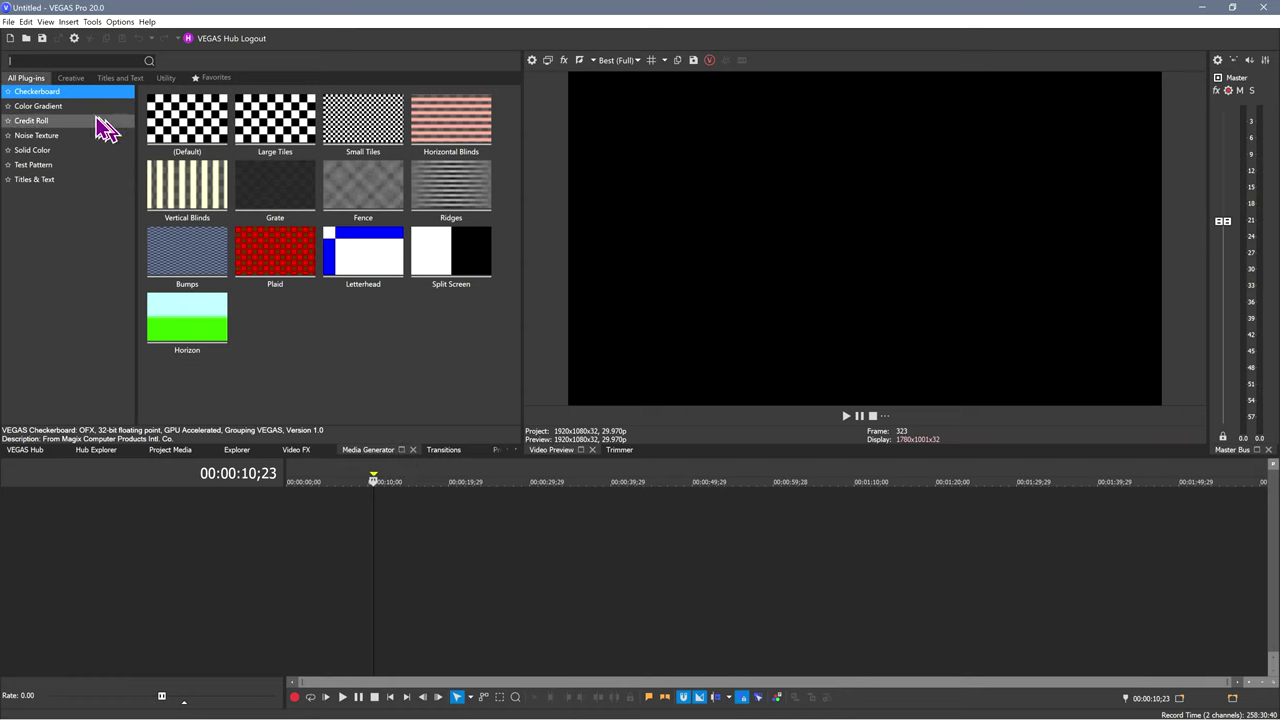
Preview the Titles & Text generators and the Flash and Dissolve transitions, then return to VEGAS Hub.
{"action": "left_click", "coordinate": [55, 180]}
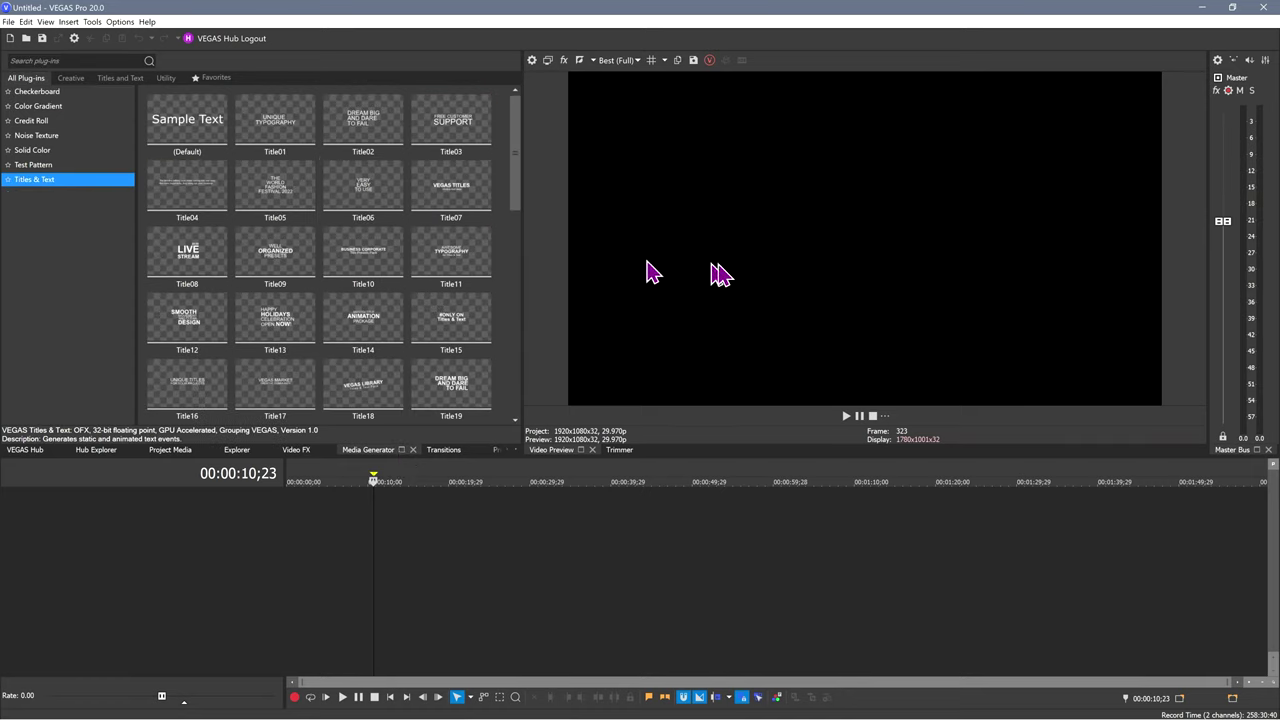
{"action": "left_click", "coordinate": [453, 467]}
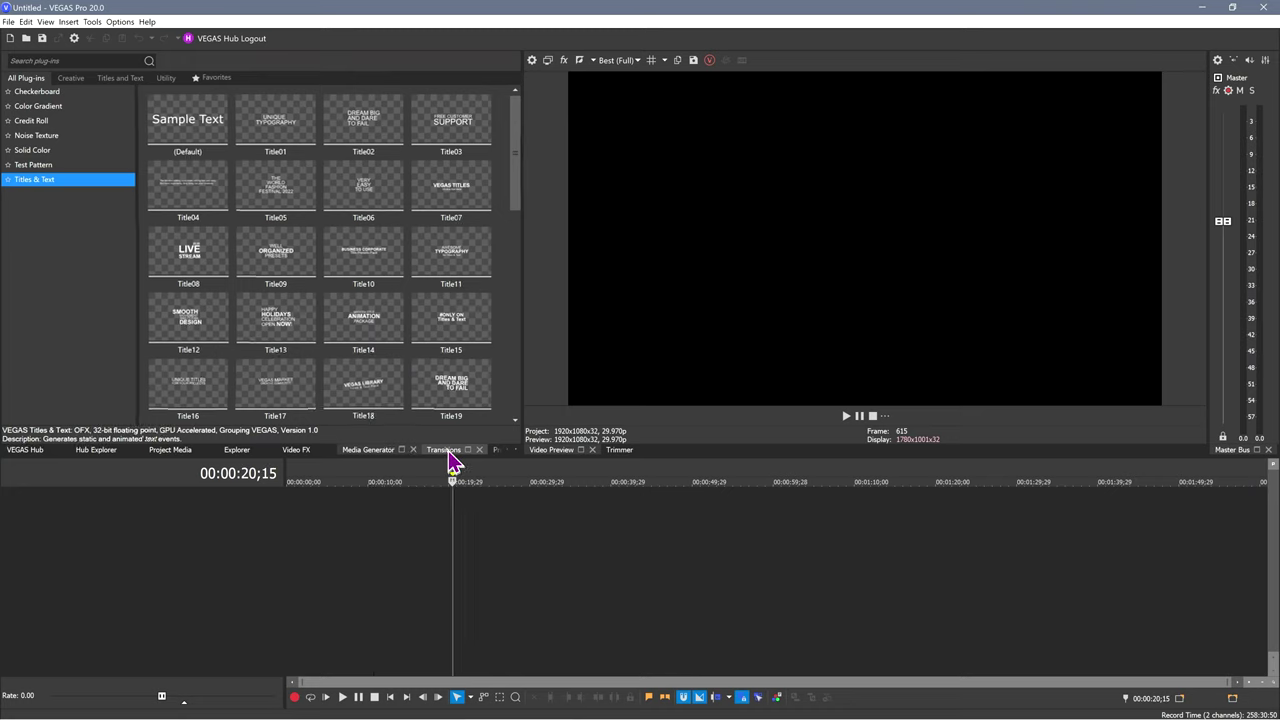
{"action": "left_click", "coordinate": [448, 450]}
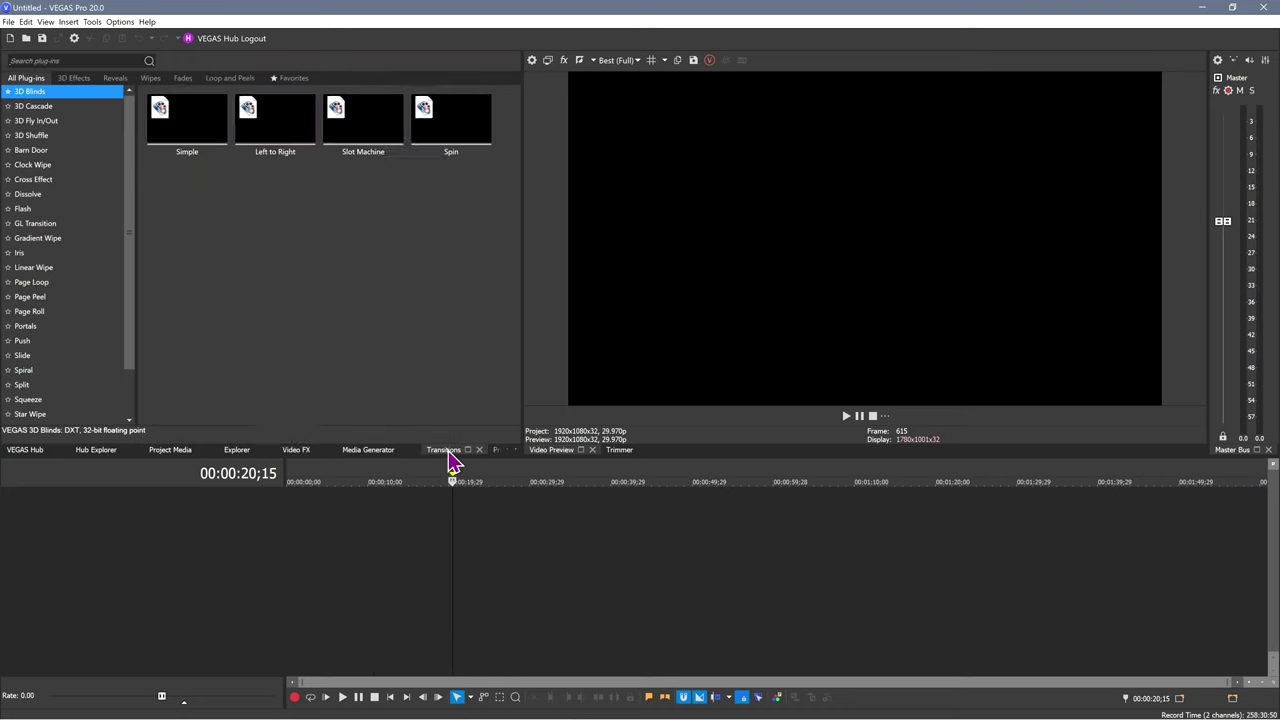
{"action": "left_click", "coordinate": [40, 209]}
{"action": "left_click", "coordinate": [60, 195]}
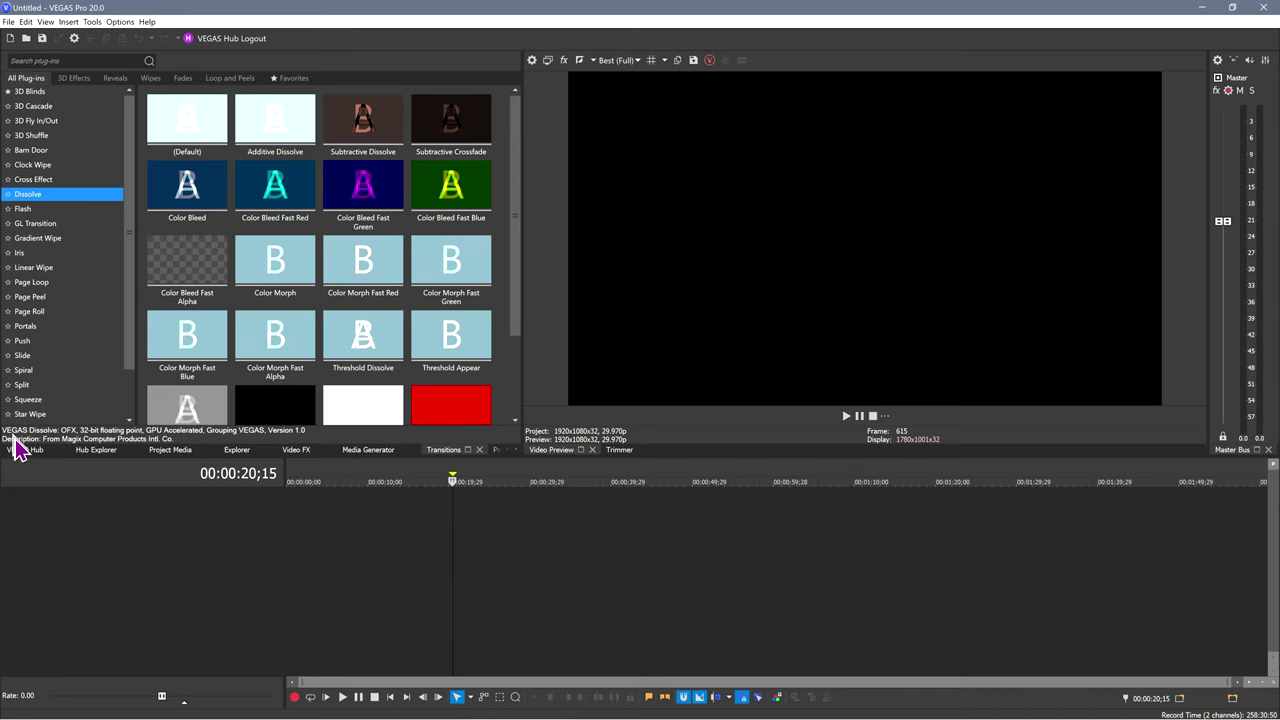
{"action": "left_click", "coordinate": [20, 451]}
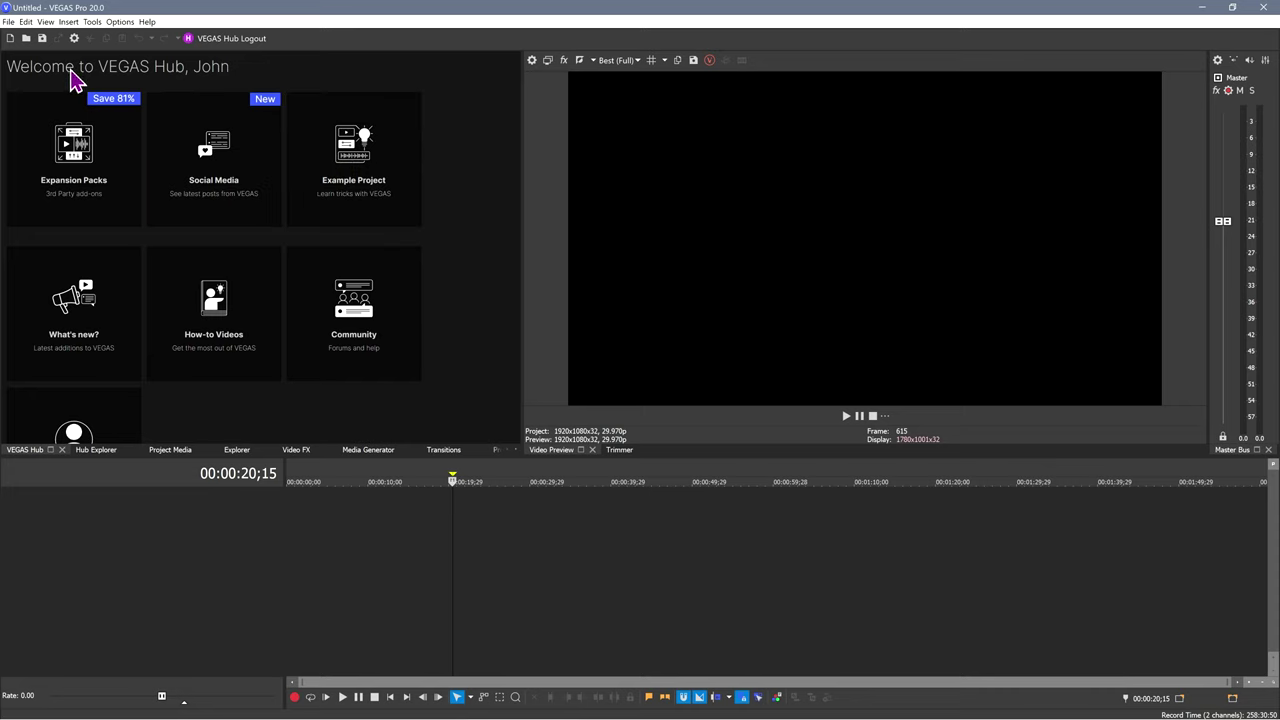
Open the recent final-edit project and preview it at 09;12, 25;15, 34;12, 39;10 and 47;24.
{"action": "left_click", "coordinate": [9, 21]}
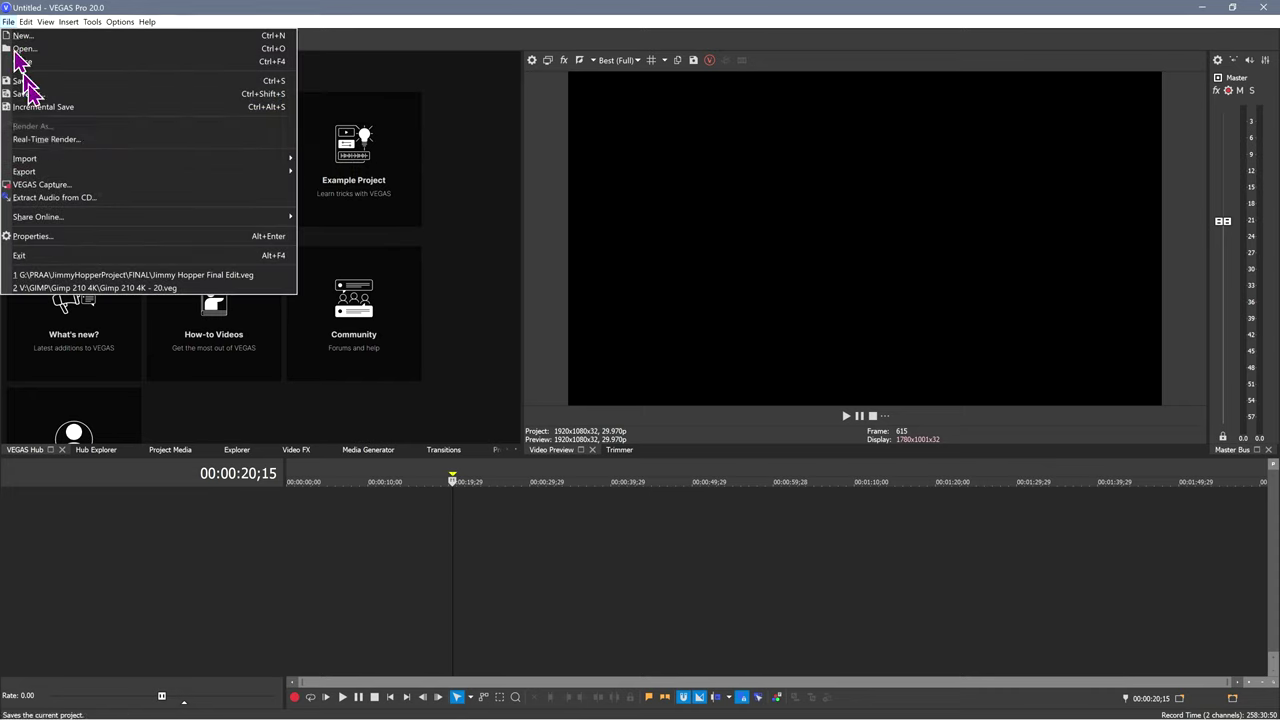
{"action": "left_click", "coordinate": [106, 275]}
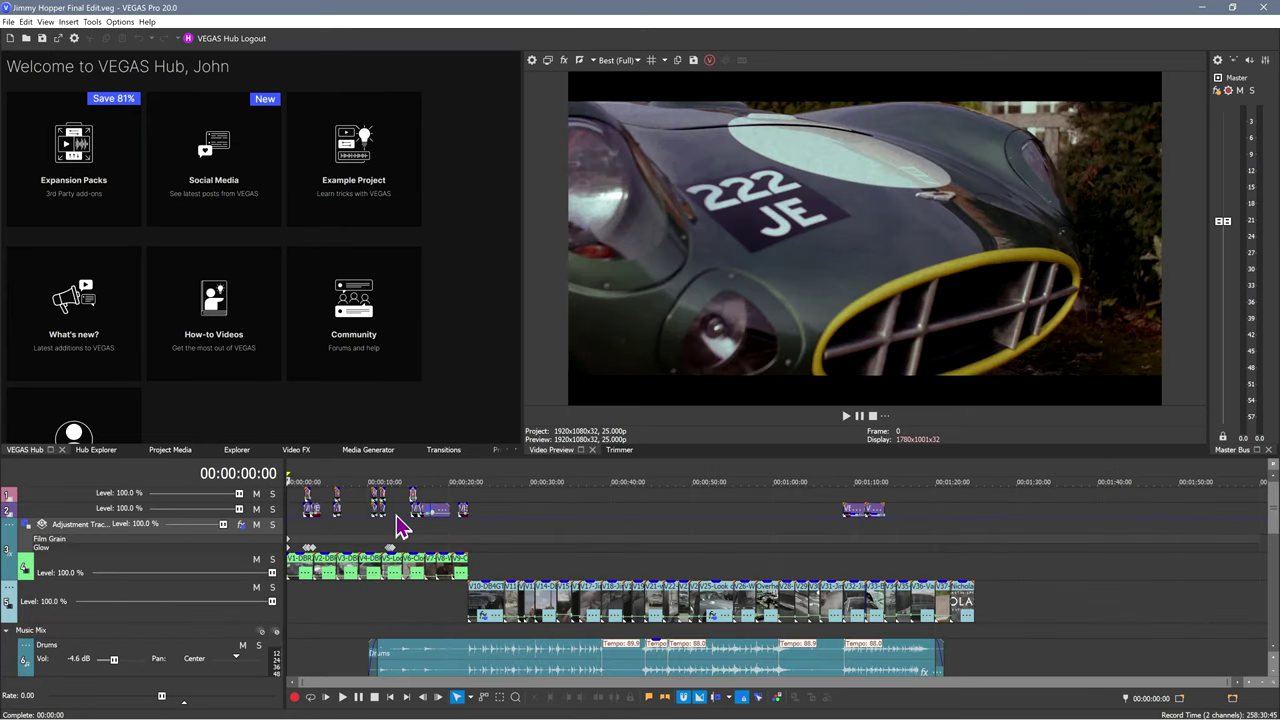
{"action": "left_click", "coordinate": [363, 480]}
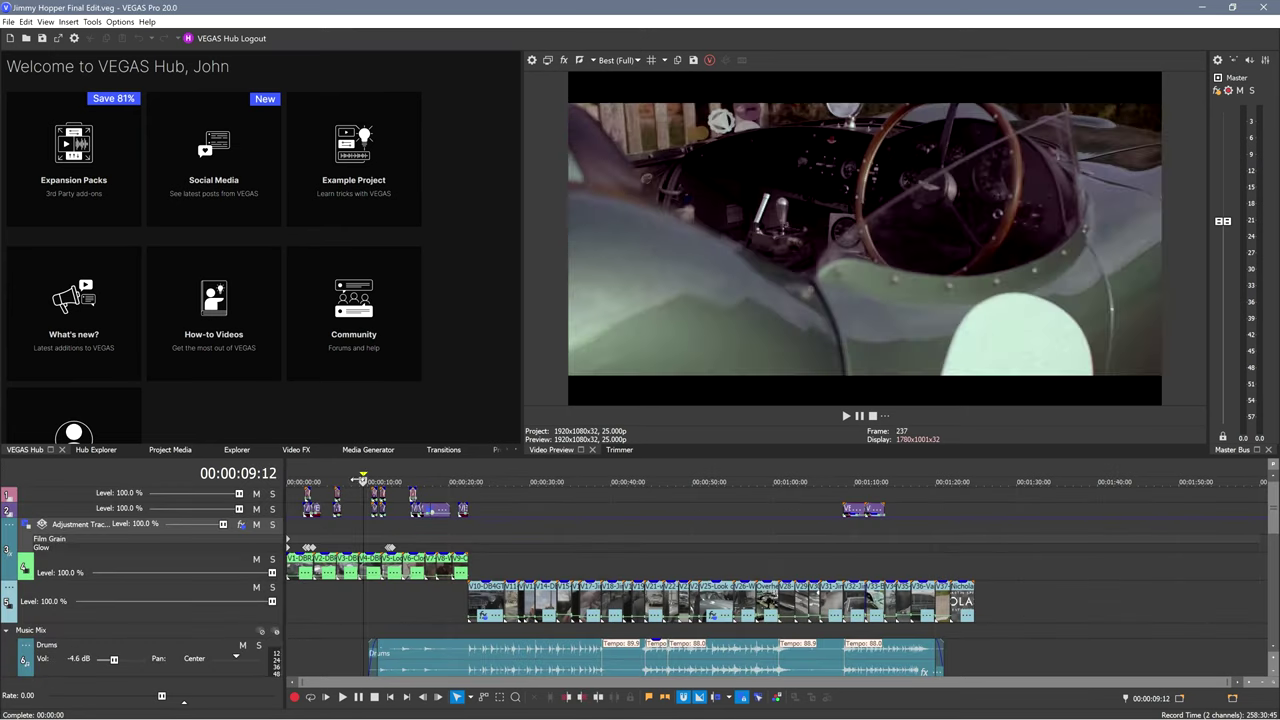
{"action": "left_click", "coordinate": [495, 482]}
{"action": "left_click", "coordinate": [566, 481]}
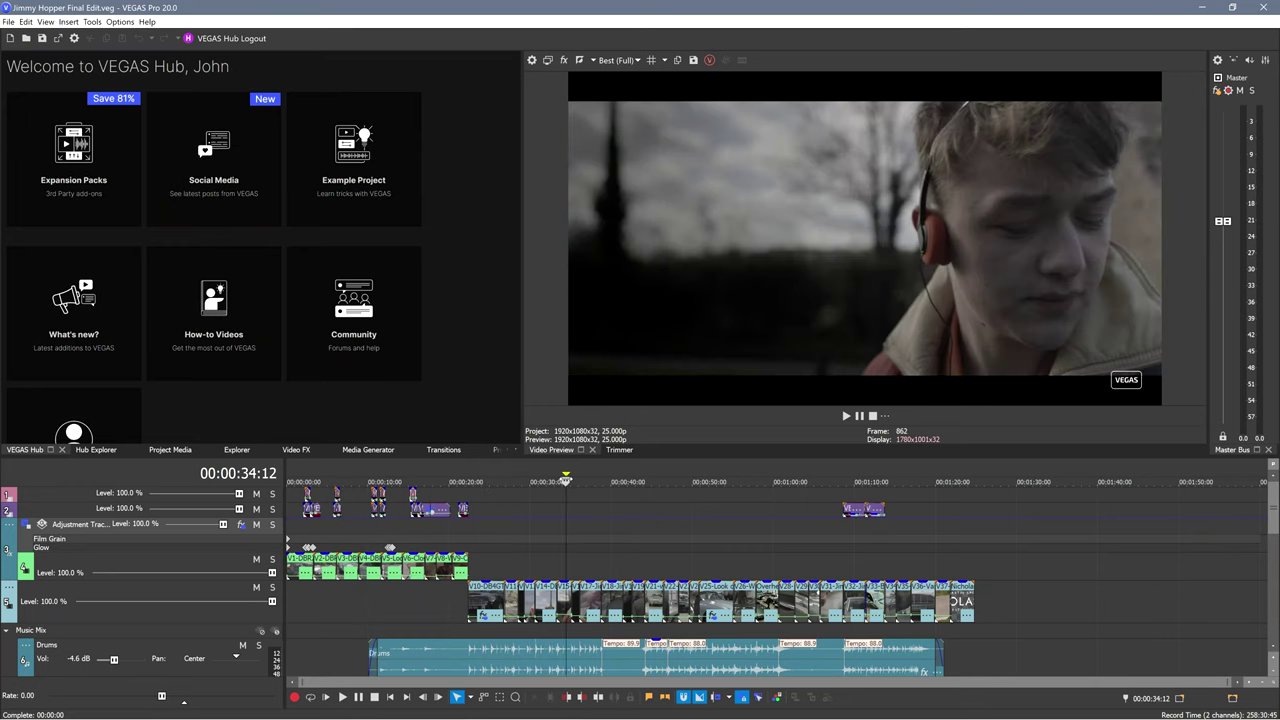
{"action": "left_click", "coordinate": [606, 481]}
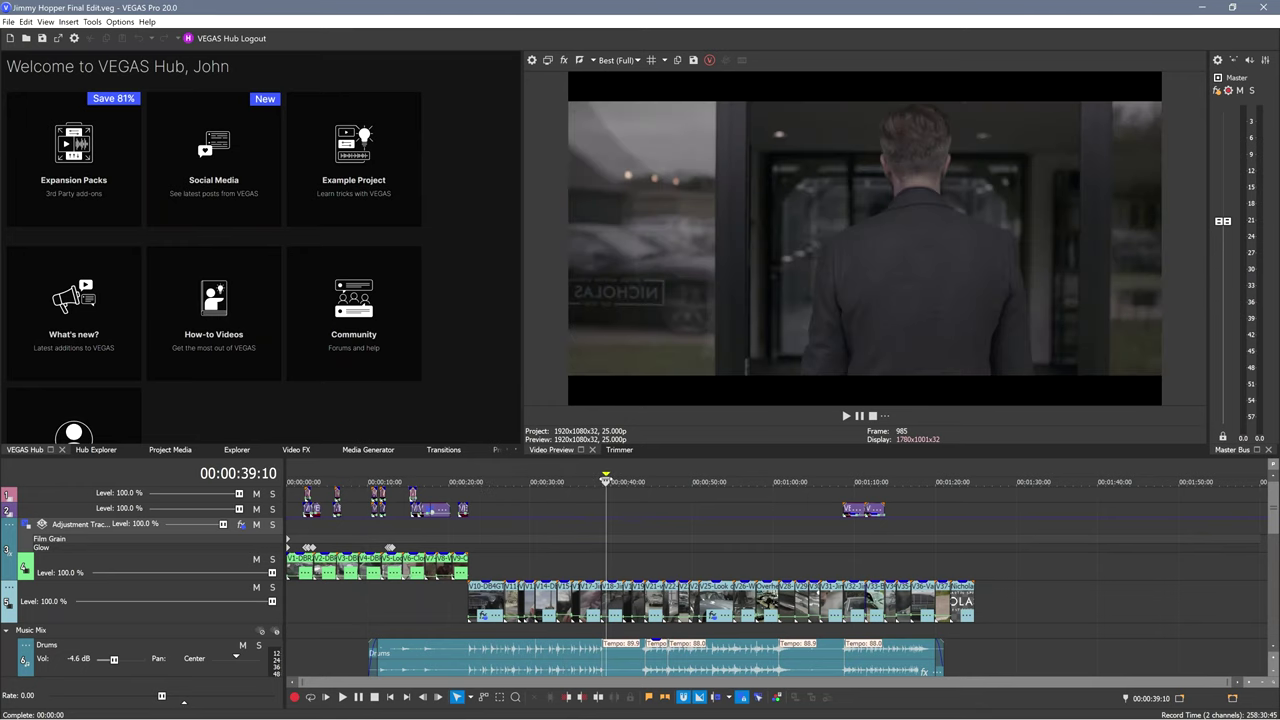
{"action": "left_click", "coordinate": [675, 481]}
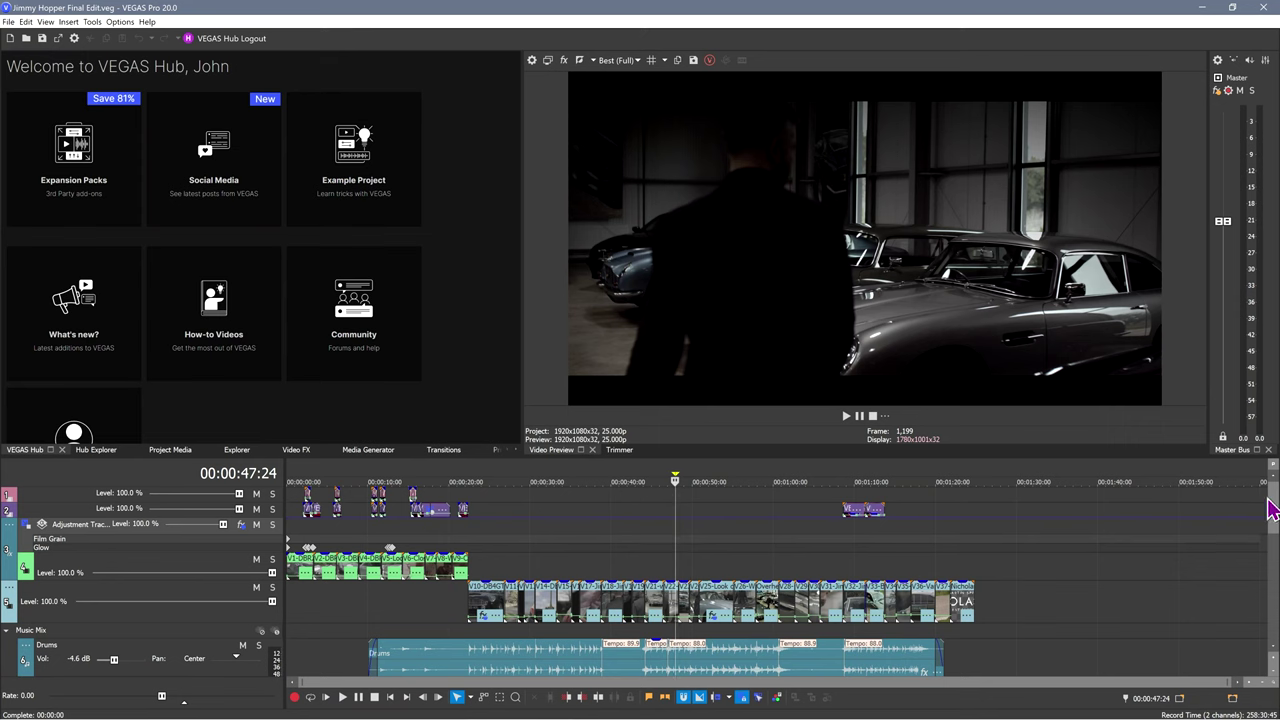
{"action": "mouse_move", "coordinate": [1270, 510]}
{"action": "left_mouse_down"}
{"action": "mouse_move", "coordinate": [1270, 605]}
{"action": "mouse_move", "coordinate": [1270, 495]}
{"action": "left_mouse_up"}
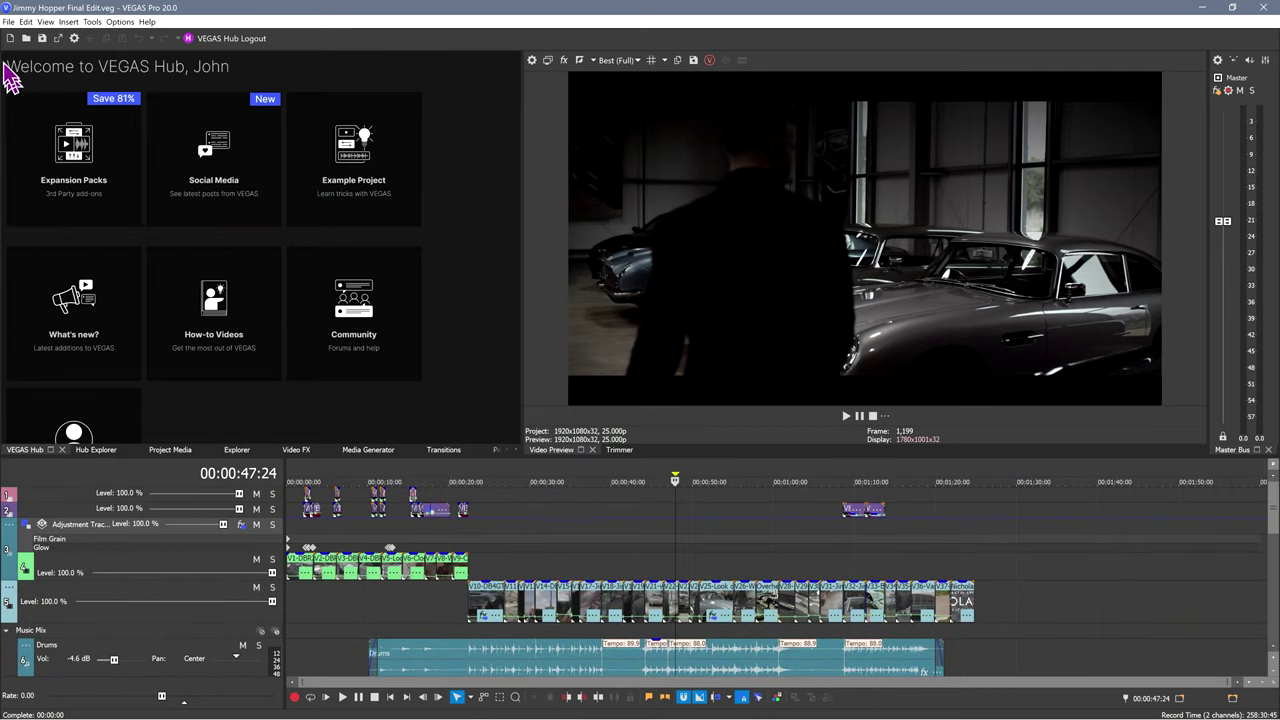
{"action": "left_click", "coordinate": [8, 21]}
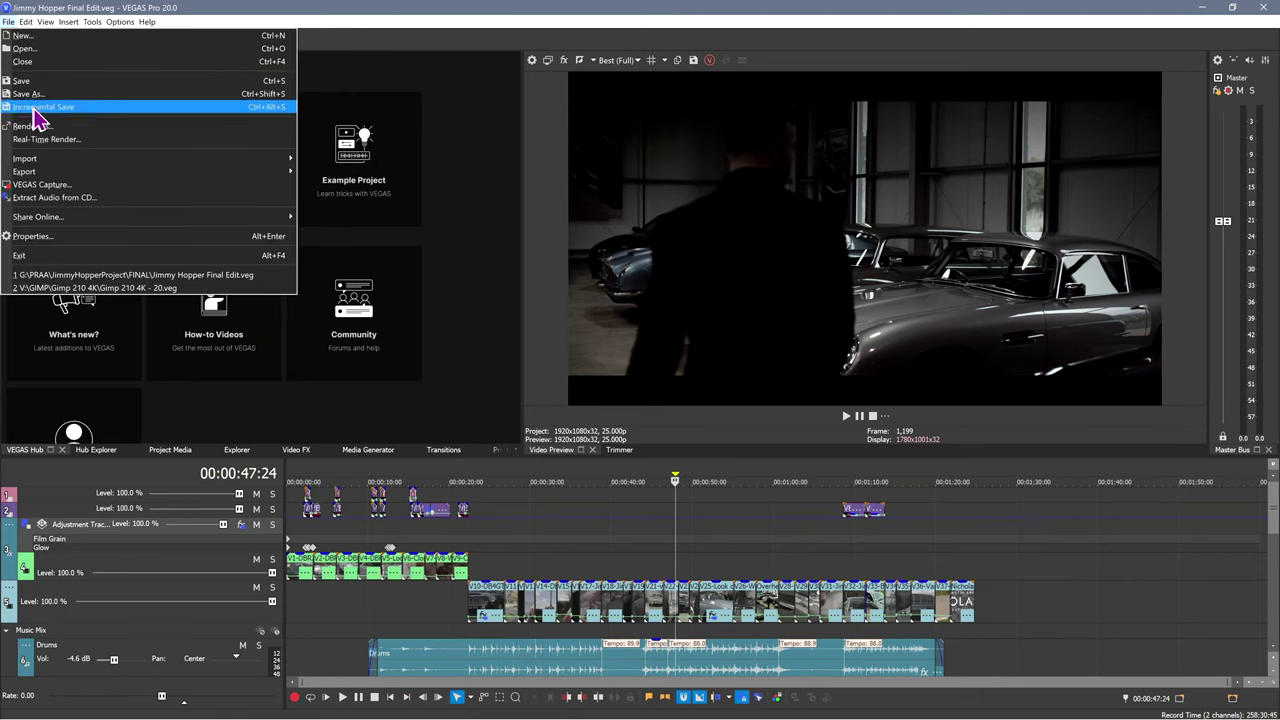
Close the project and create a new QFHD 3840x2160 project at 25.000 (PAL) frame rate.
{"action": "left_click", "coordinate": [45, 64]}
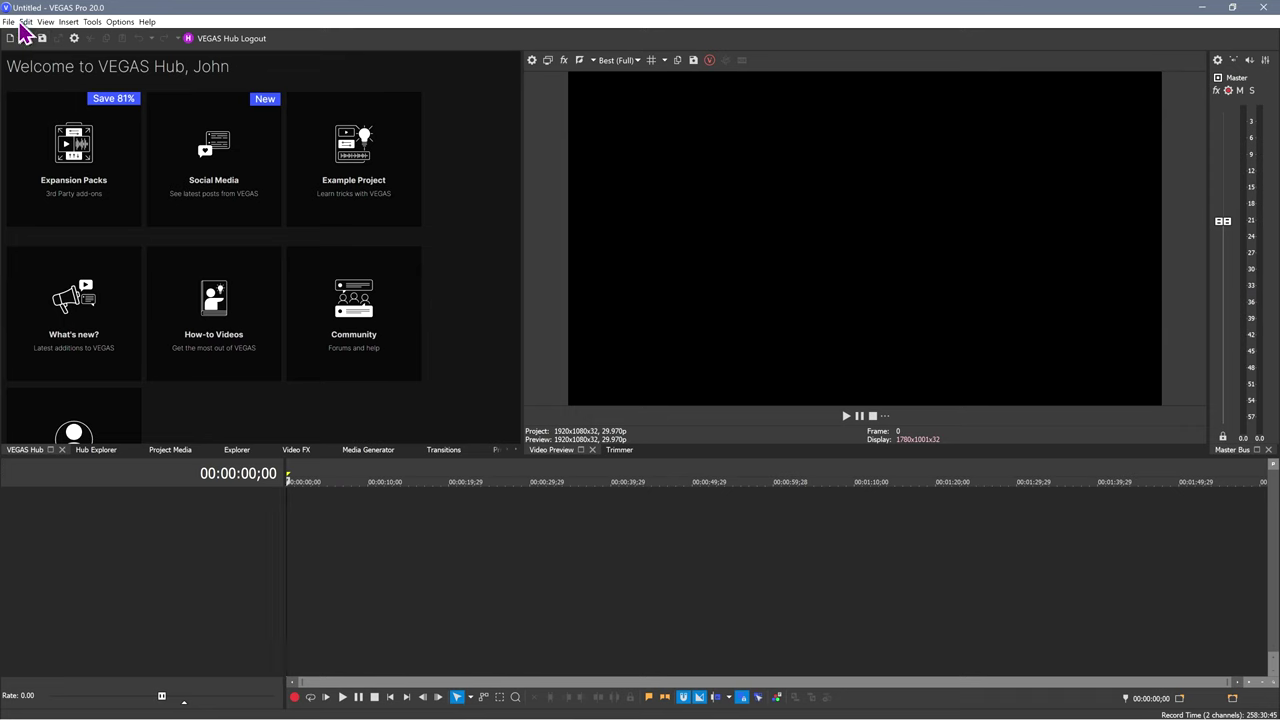
{"action": "left_click", "coordinate": [8, 21]}
{"action": "left_click", "coordinate": [18, 36]}
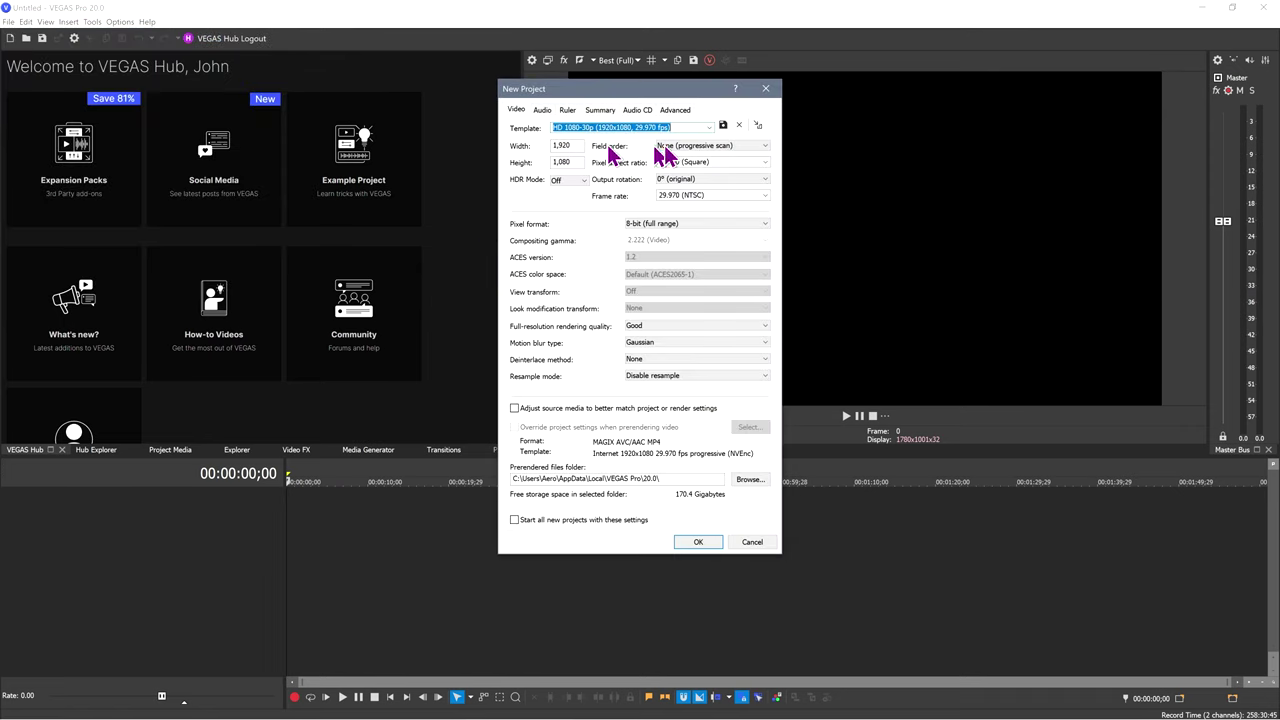
{"action": "left_click", "coordinate": [708, 128]}
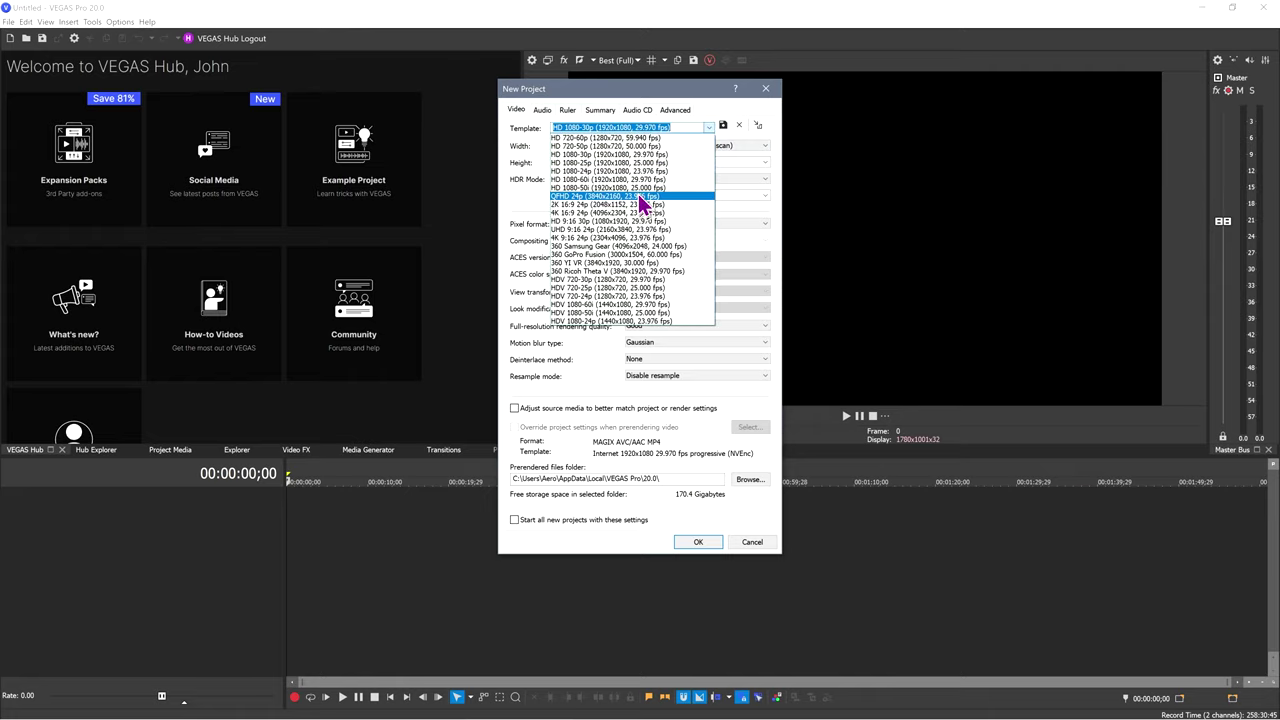
{"action": "left_click", "coordinate": [641, 197]}
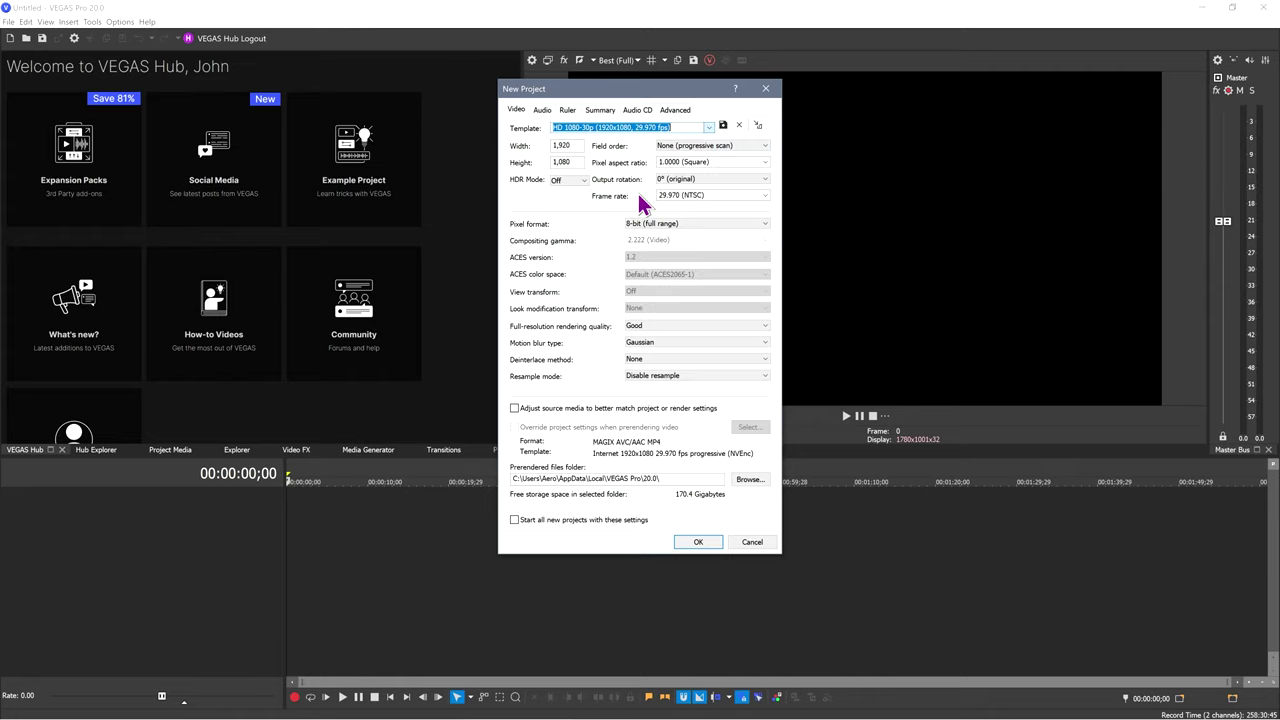
{"action": "left_click", "coordinate": [766, 196]}
{"action": "left_click", "coordinate": [715, 256]}
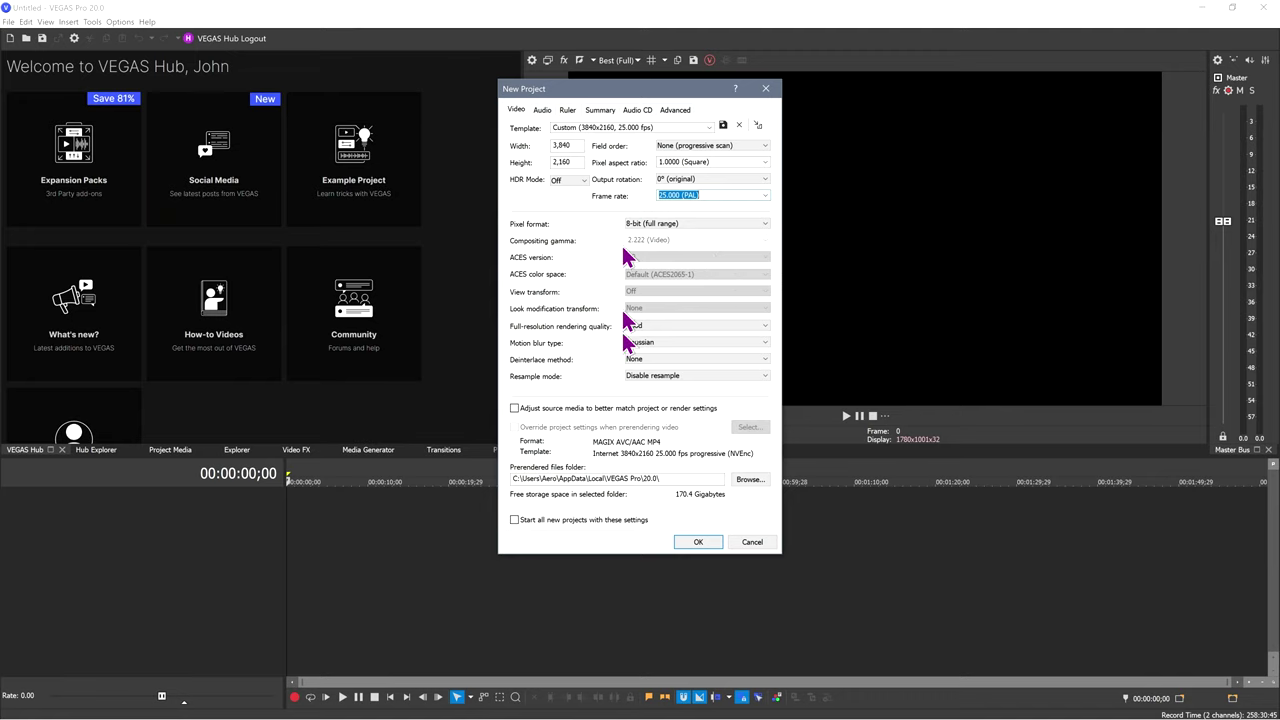
{"action": "left_click", "coordinate": [699, 542]}
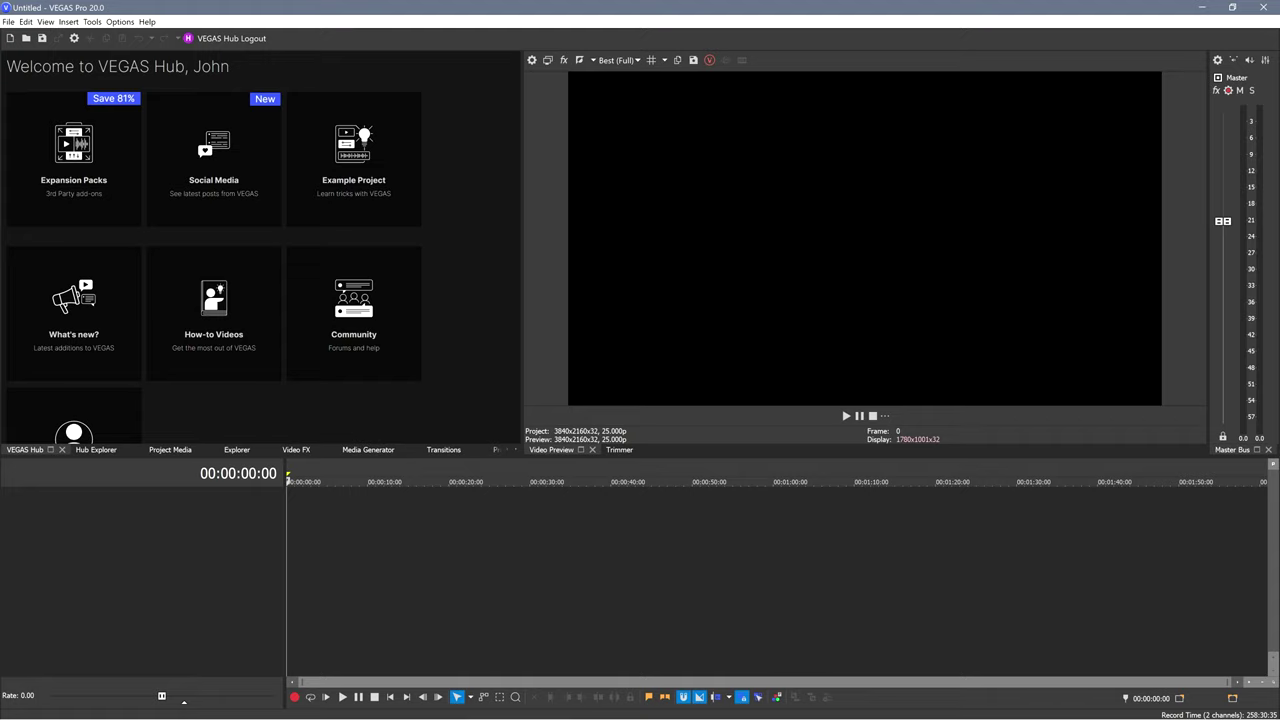
Place AdobeStock_Action-02 on the timeline, match project settings to it, and play it.
{"action": "left_click_drag", "start_coordinate": [980, 420], "coordinate": [285, 498]}
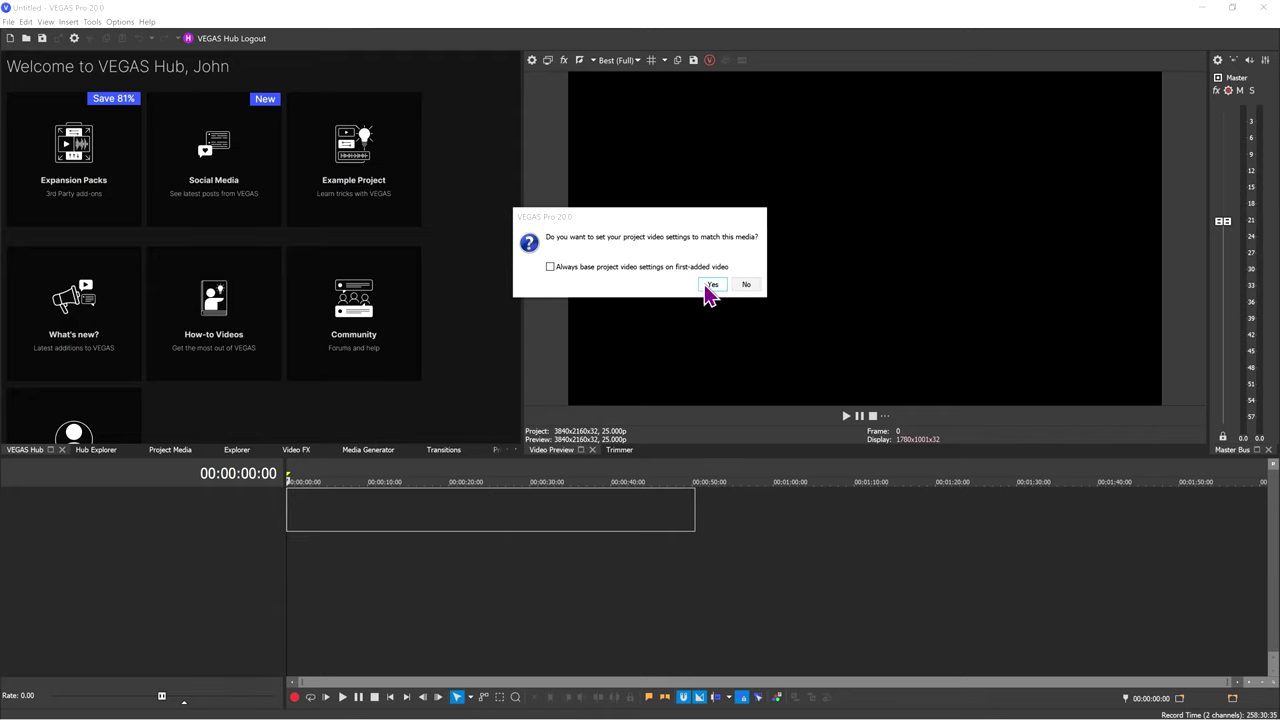
{"action": "left_click", "coordinate": [712, 284]}
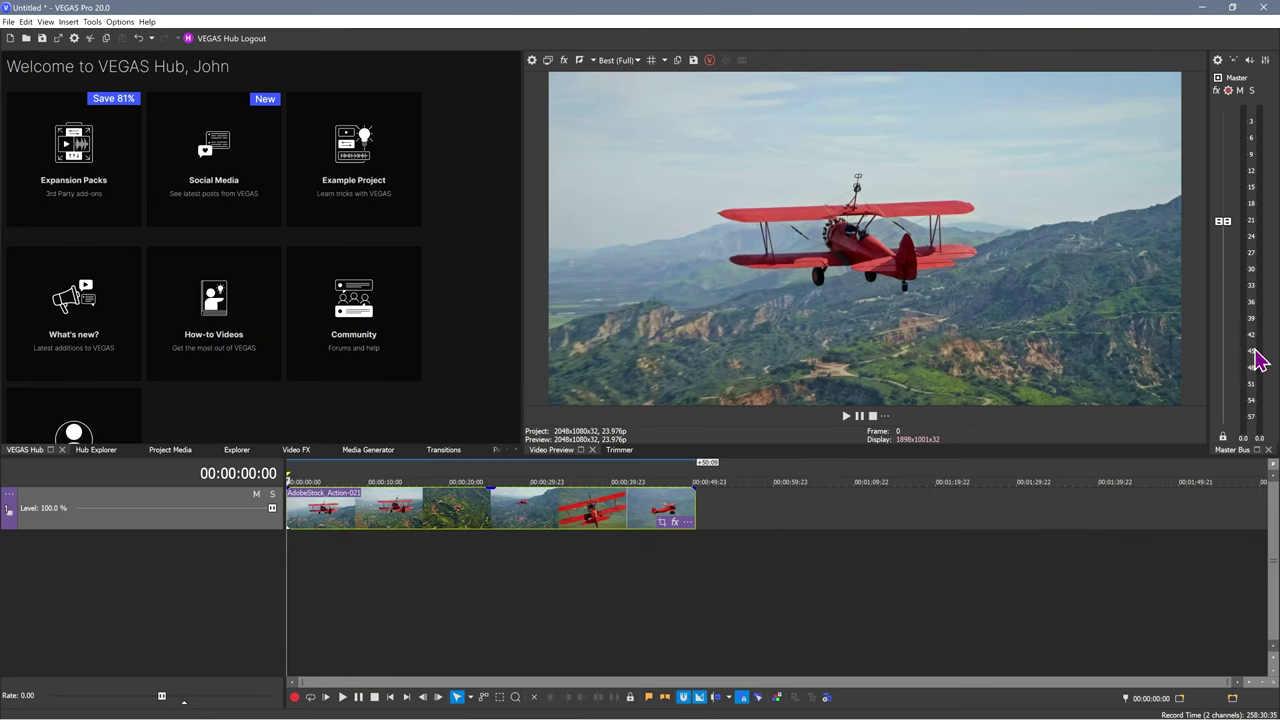
{"action": "key", "text": "space"}
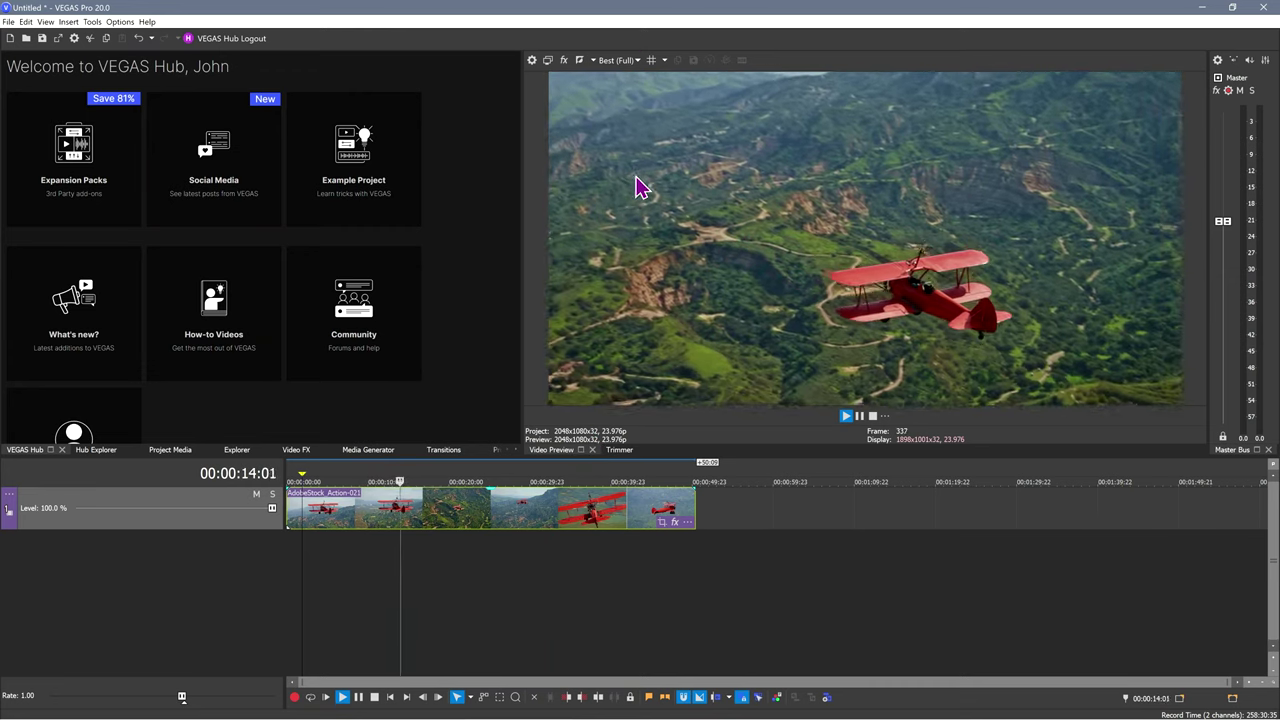
Change the preview quality from Draft Auto to Preview Full.
{"action": "left_click", "coordinate": [638, 61]}
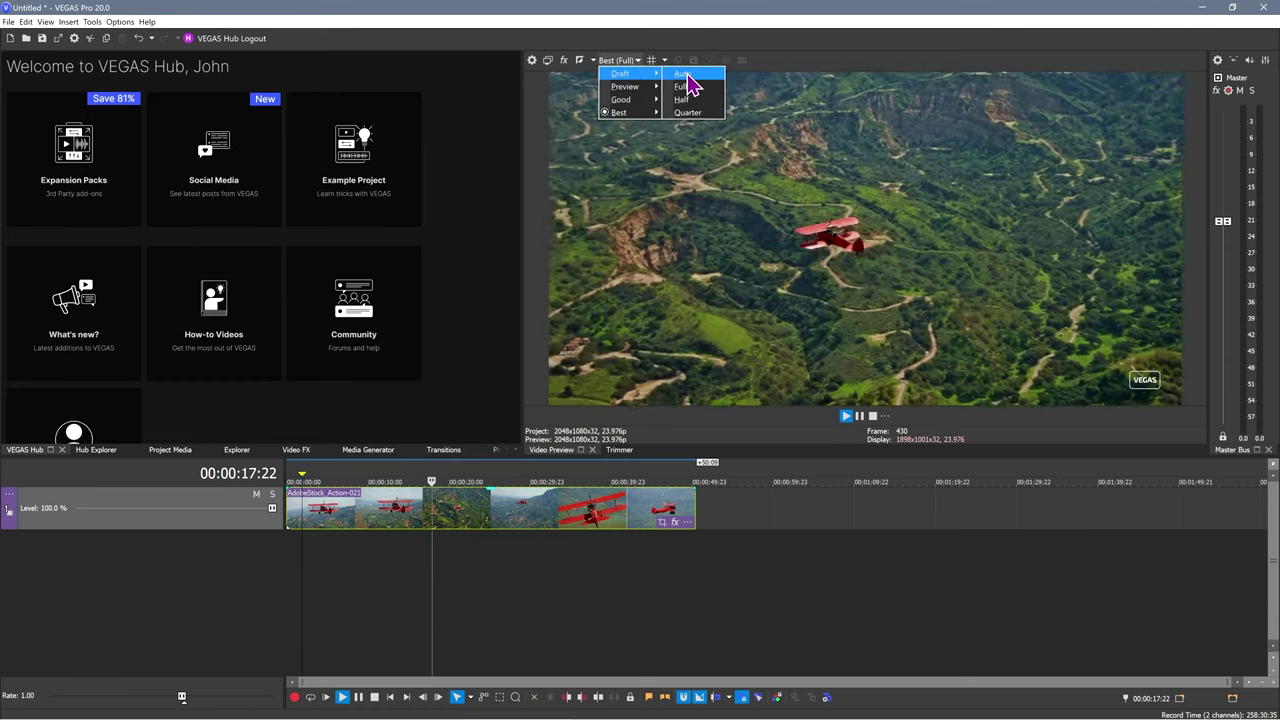
{"action": "left_click", "coordinate": [687, 75]}
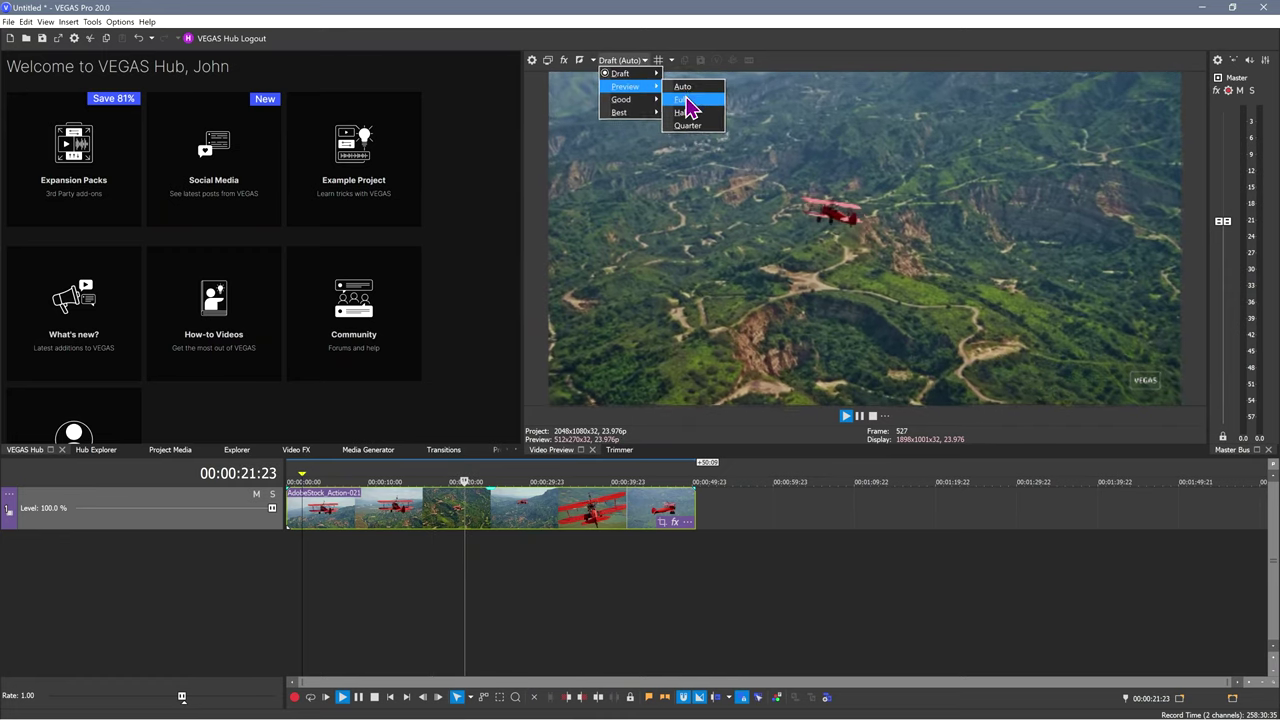
{"action": "left_click", "coordinate": [687, 101]}
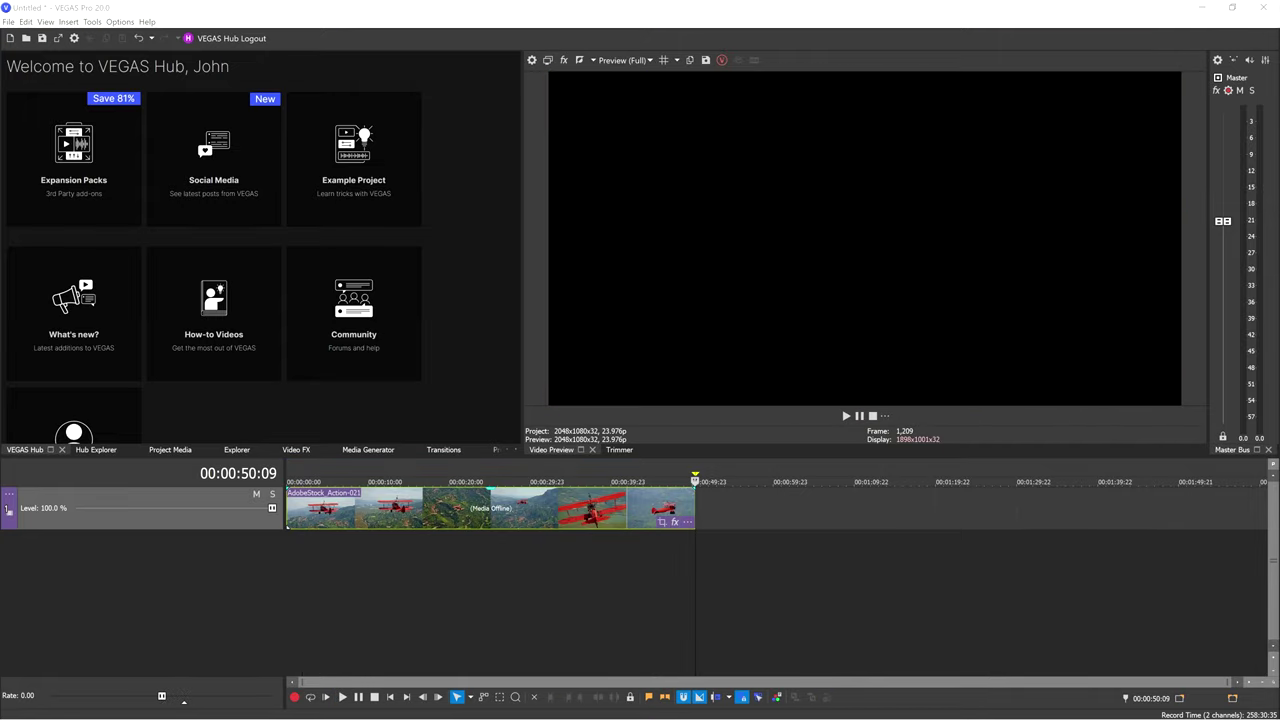
Add the Hang_Ups_Want_You music below the biplane clip and check around 9, 5, 16, 23 and 30 seconds.
{"action": "left_click_drag", "start_coordinate": [1152, 400], "coordinate": [277, 510]}
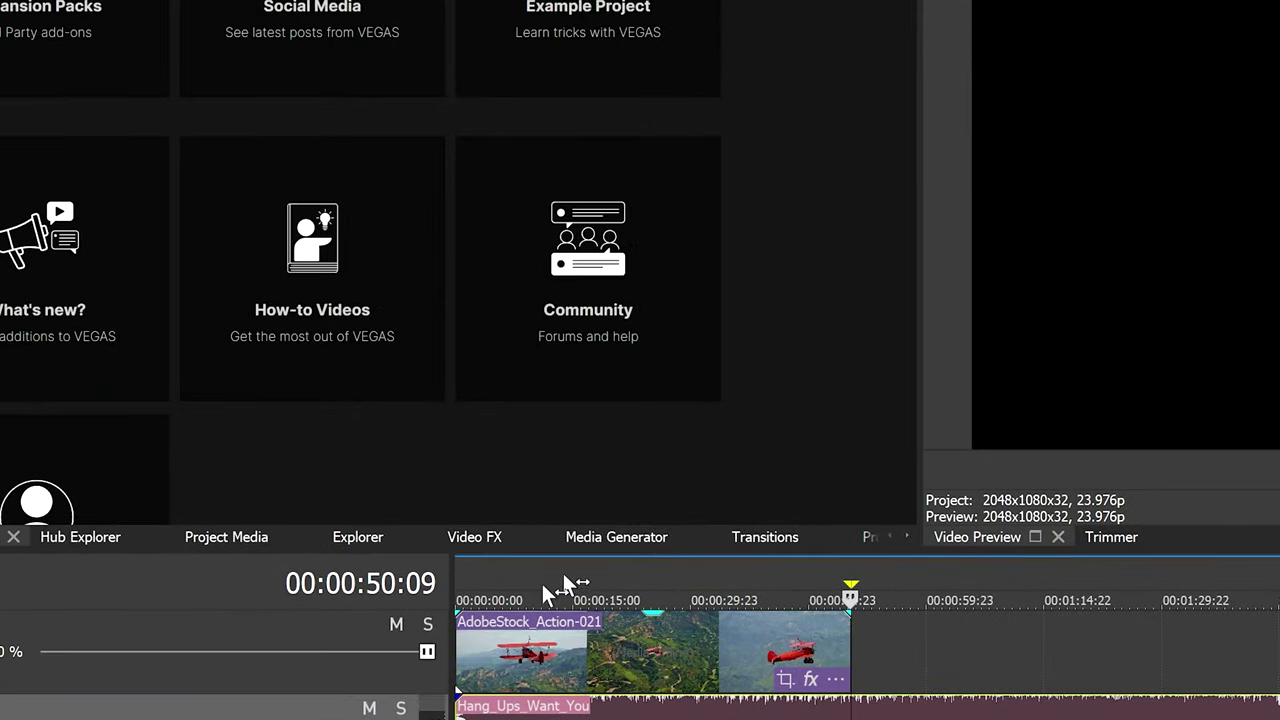
{"action": "left_click", "coordinate": [529, 588]}
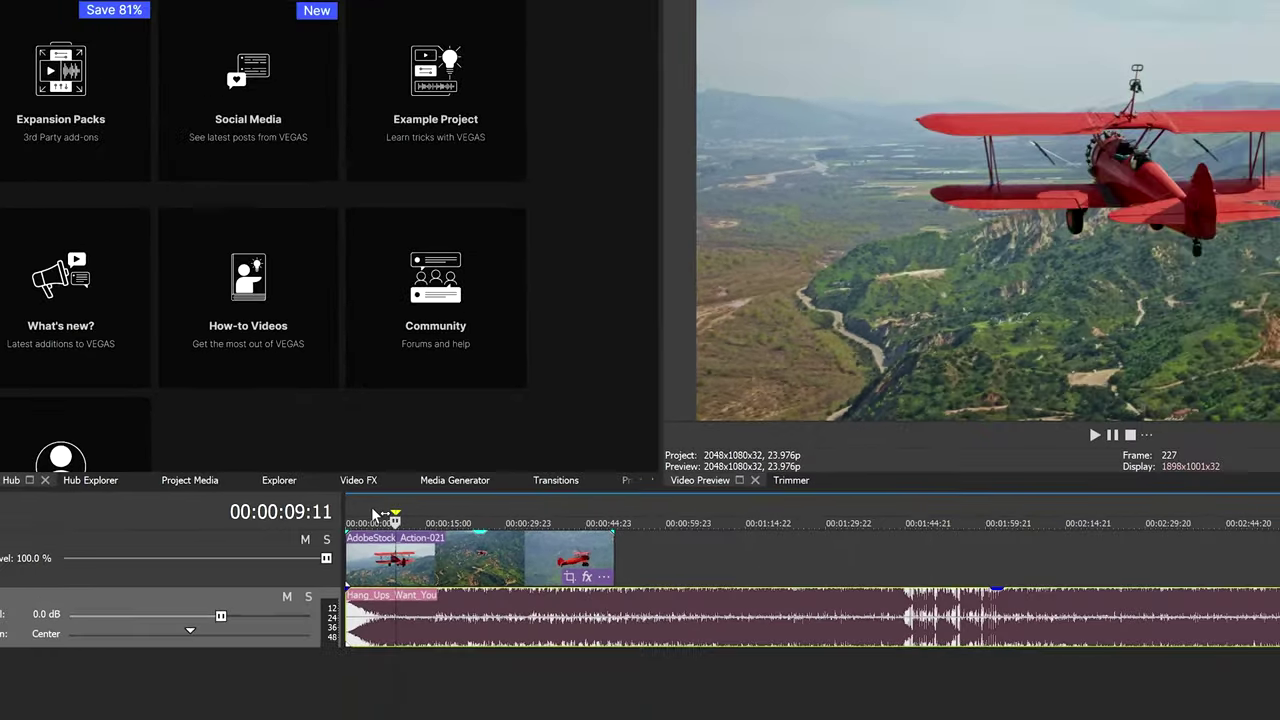
{"action": "left_click", "coordinate": [497, 595]}
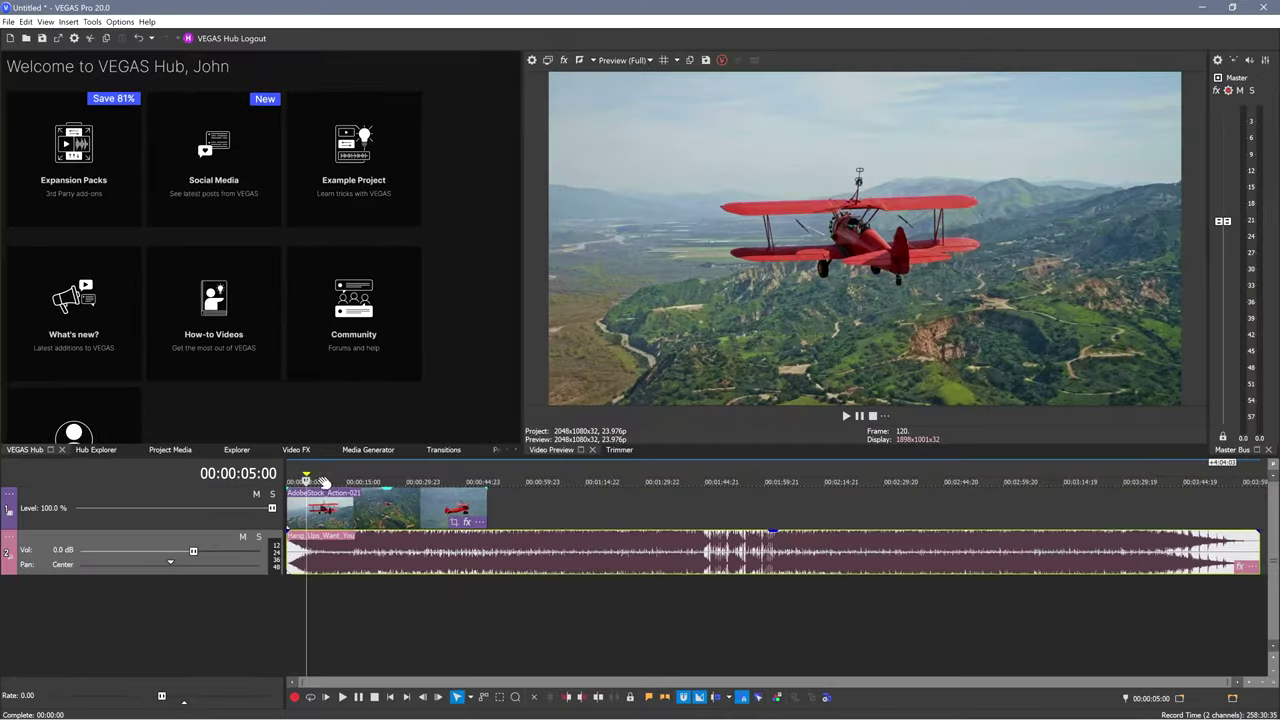
{"action": "left_click", "coordinate": [351, 476]}
{"action": "left_click", "coordinate": [379, 476]}
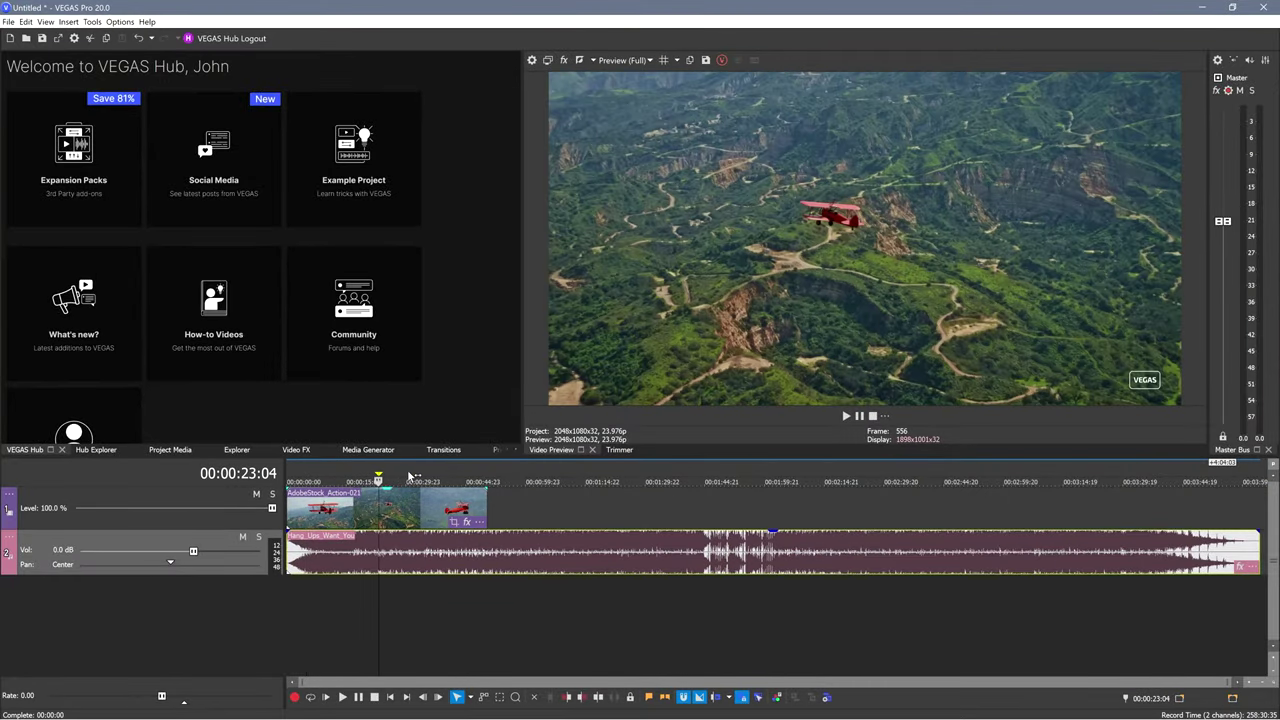
{"action": "left_click", "coordinate": [408, 476]}
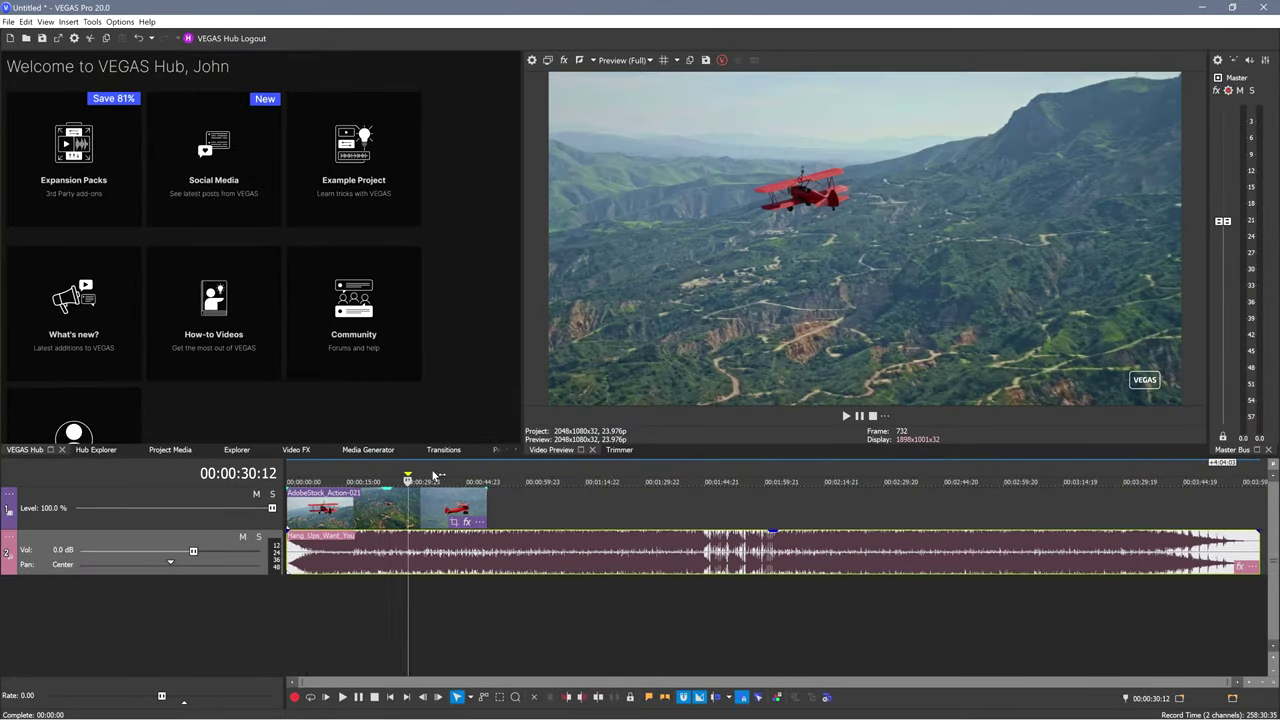
Check the timeline at about 36, 22, 33, 43, 27 and 14 seconds.
{"action": "left_click", "coordinate": [432, 476]}
{"action": "left_click", "coordinate": [375, 477]}
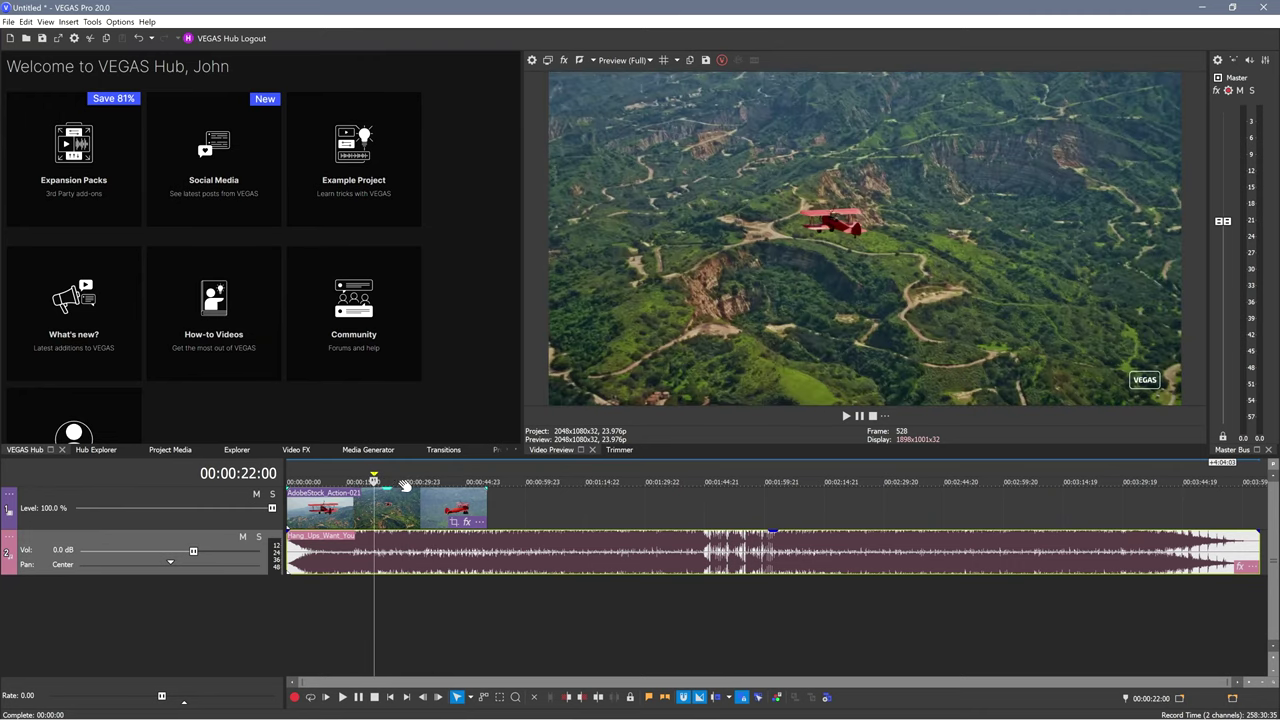
{"action": "left_click", "coordinate": [418, 477]}
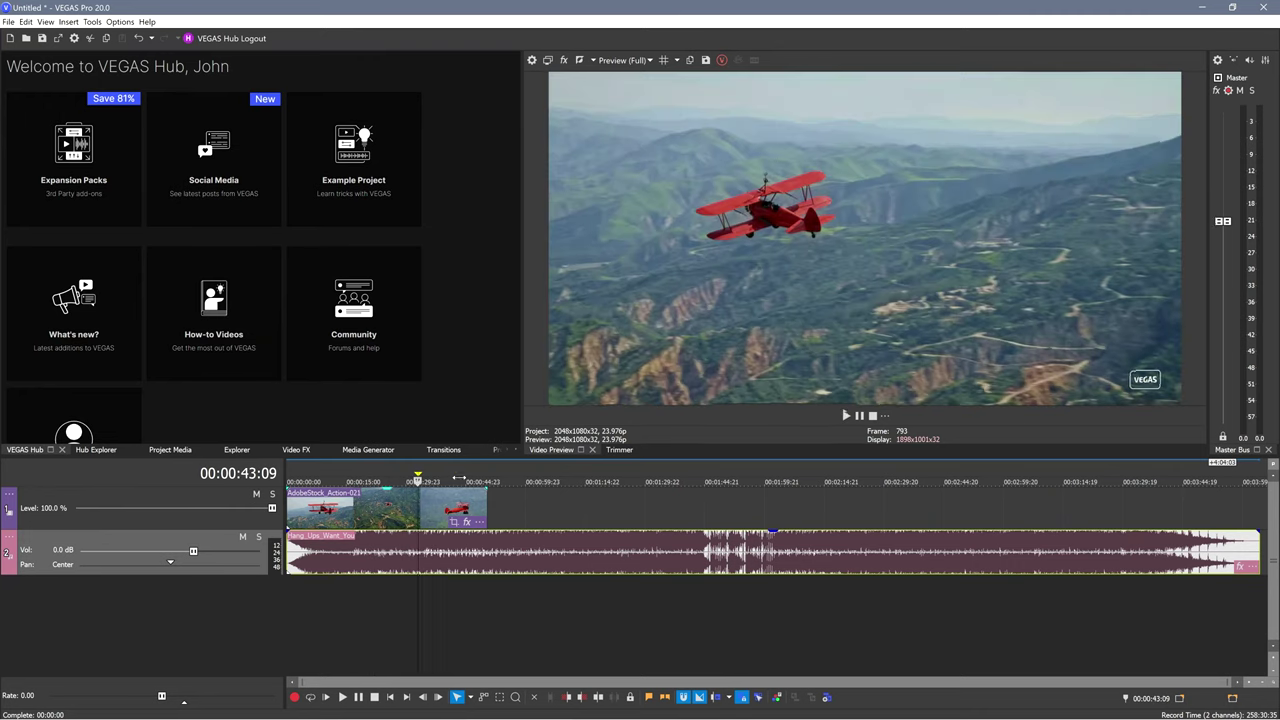
{"action": "left_click", "coordinate": [459, 477]}
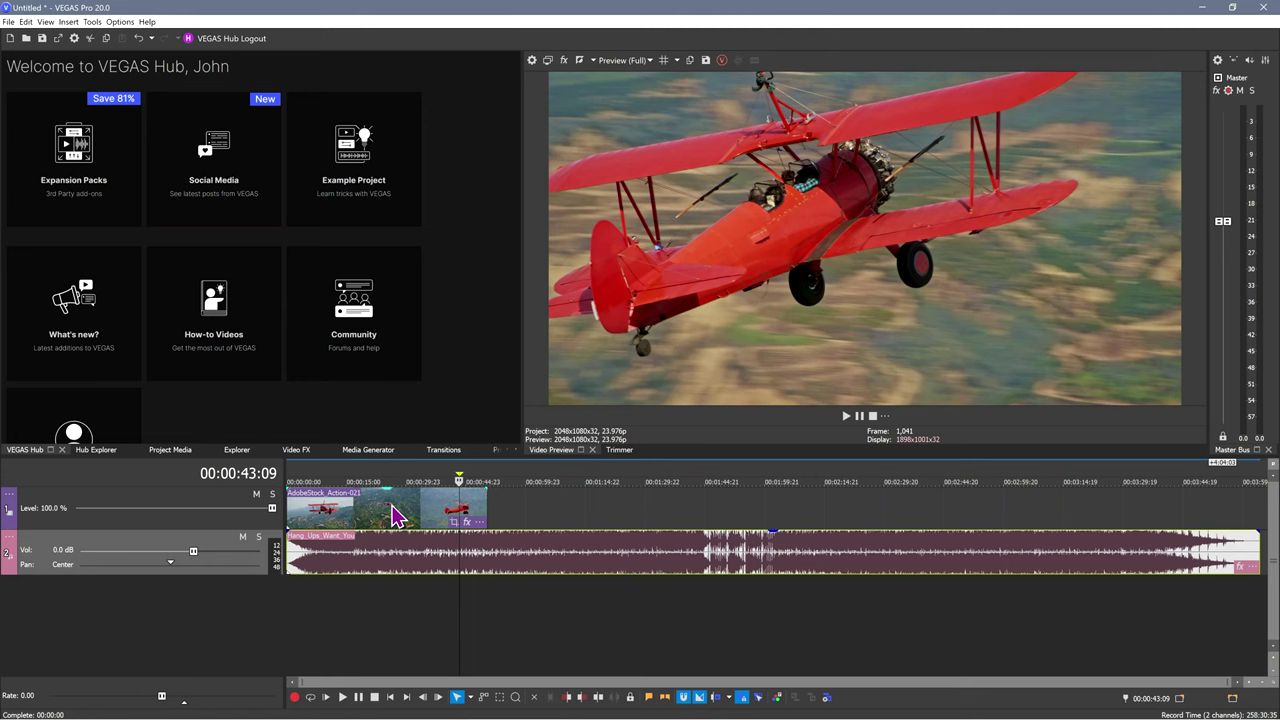
{"action": "left_click", "coordinate": [400, 560]}
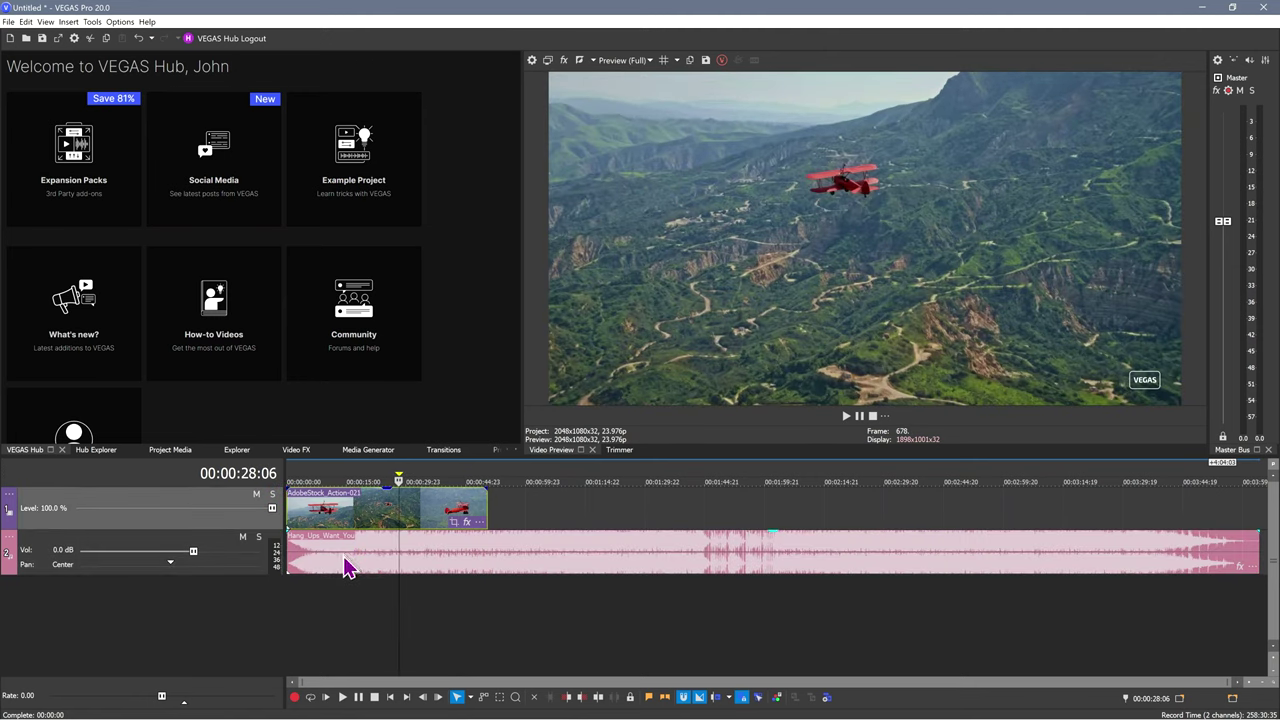
{"action": "left_click", "coordinate": [346, 566]}
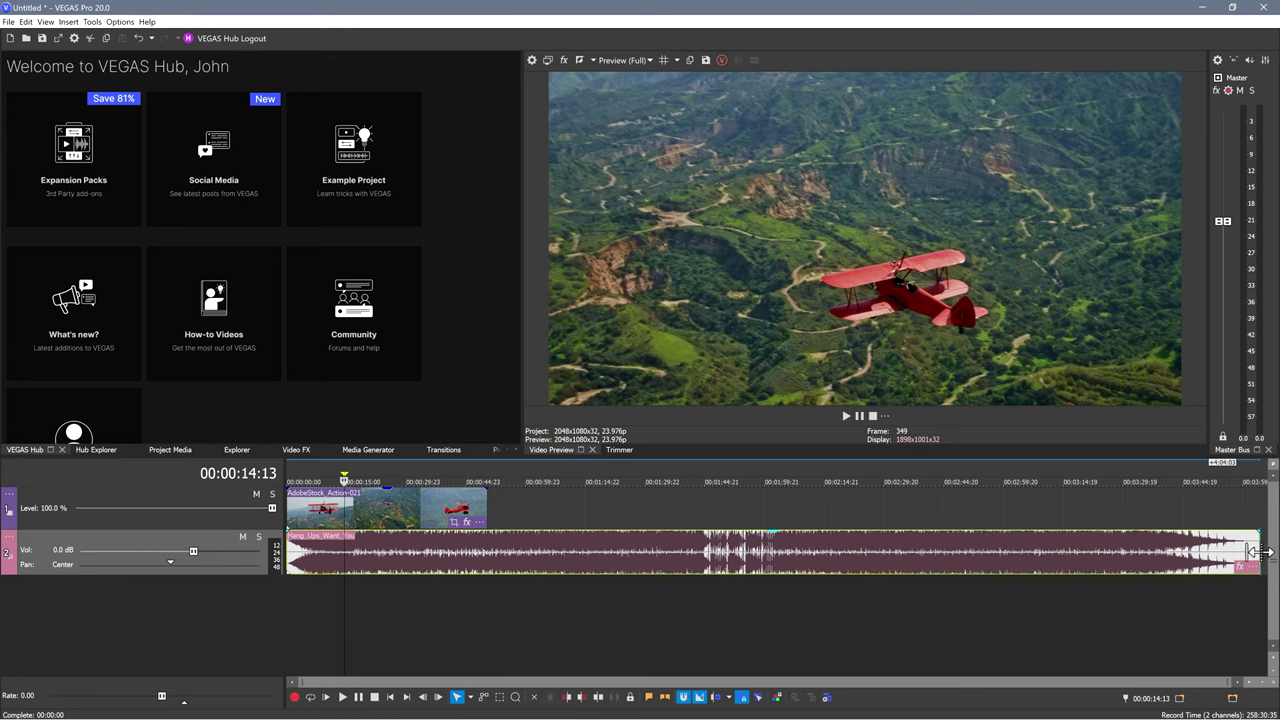
Trim the music's end to the biplane video's end and play both from near the start.
{"action": "left_click_drag", "start_coordinate": [1252, 551], "coordinate": [488, 553]}
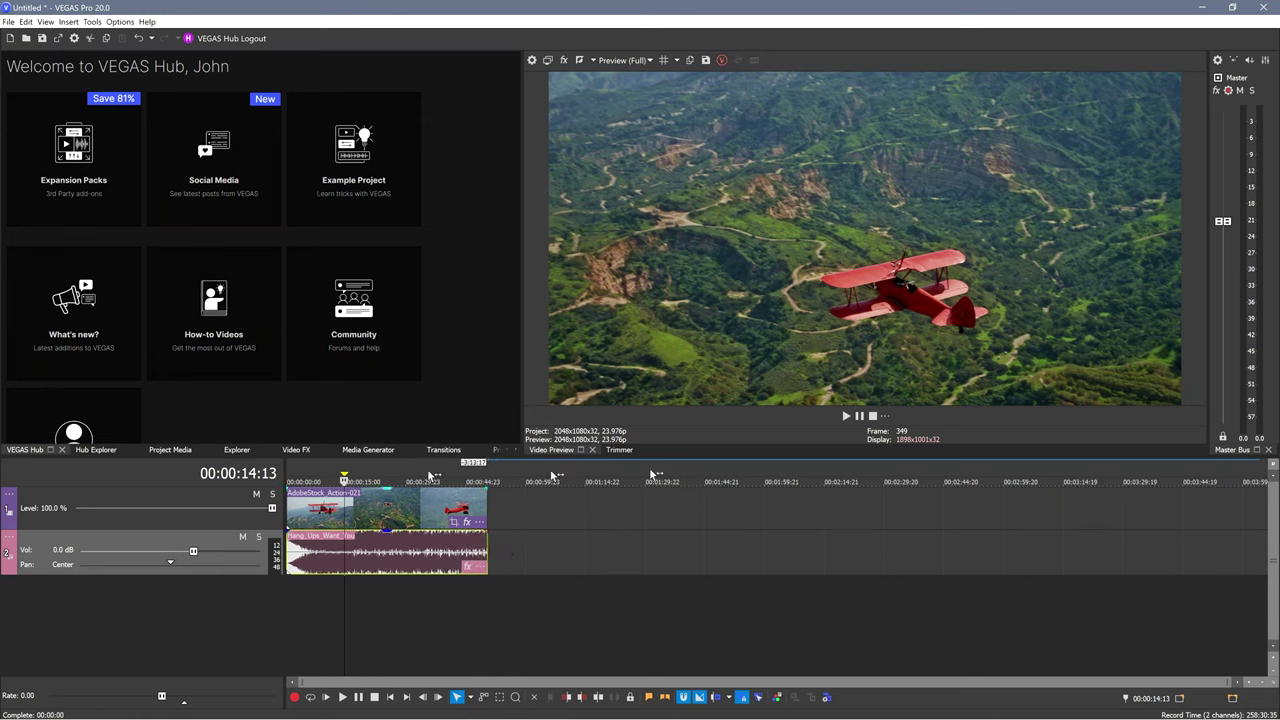
{"action": "left_click", "coordinate": [341, 478]}
{"action": "key", "text": "space"}
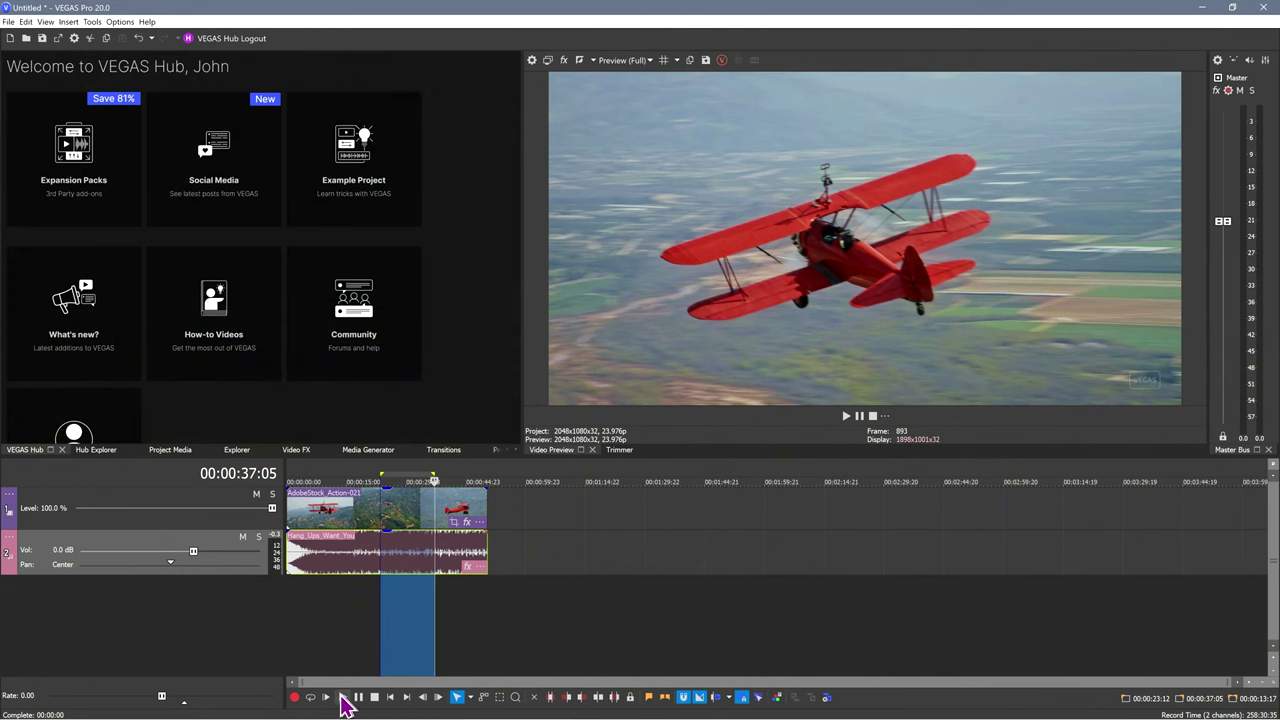
Loop-play the 00:00:23:13–00:00:37:05 selection, then cut its music and undo the cut.
{"action": "left_click", "coordinate": [342, 698]}
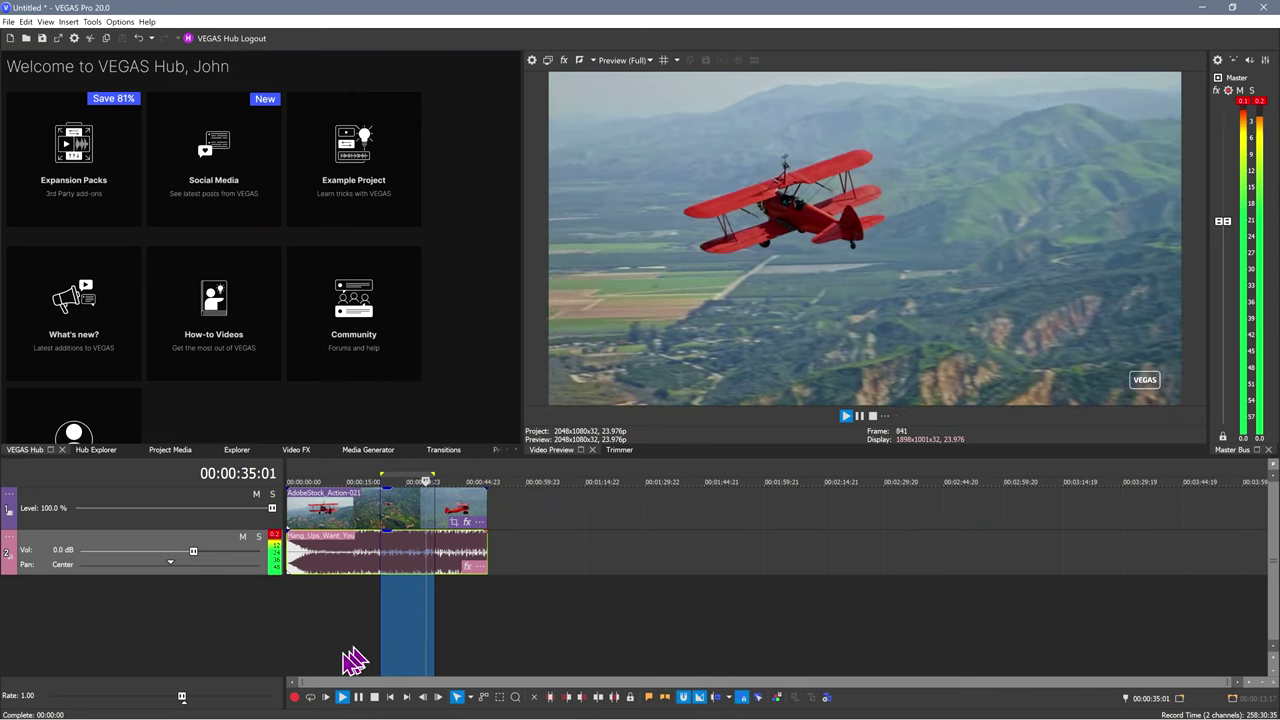
{"action": "left_click", "coordinate": [310, 697]}
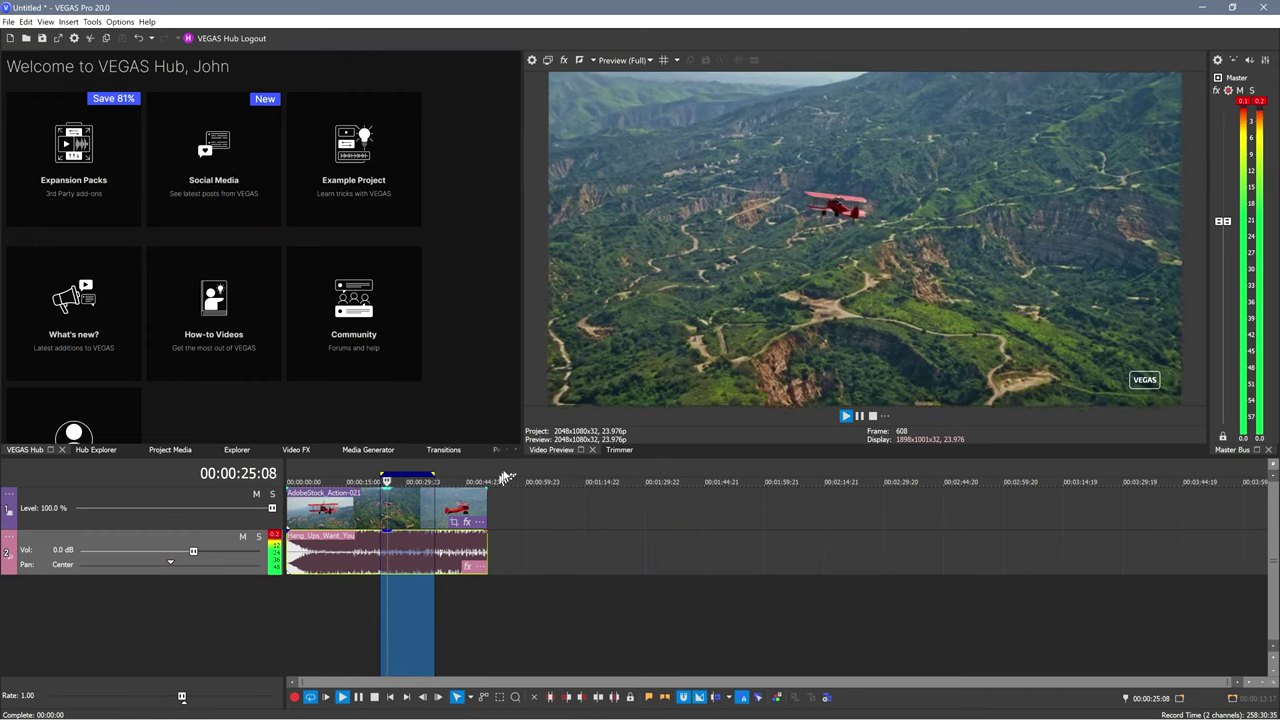
{"action": "left_click", "coordinate": [434, 484]}
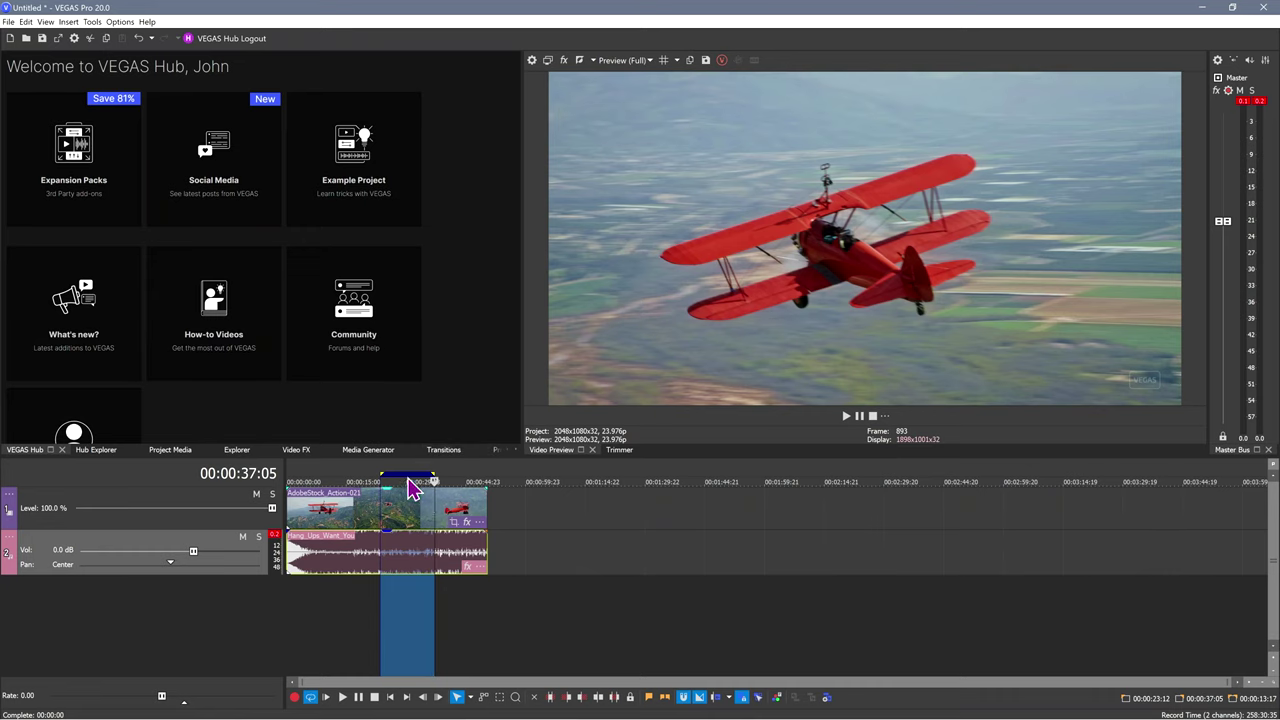
{"action": "key", "text": "Delete"}
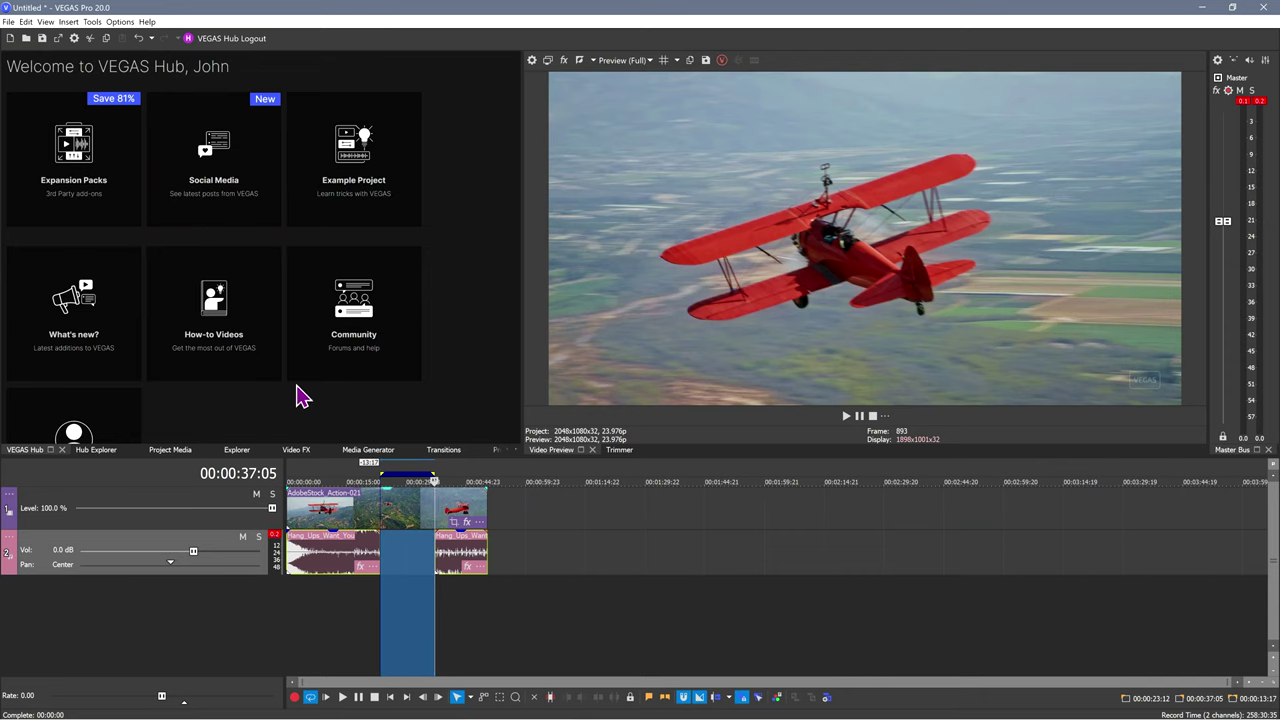
{"action": "key", "text": "ctrl+z"}
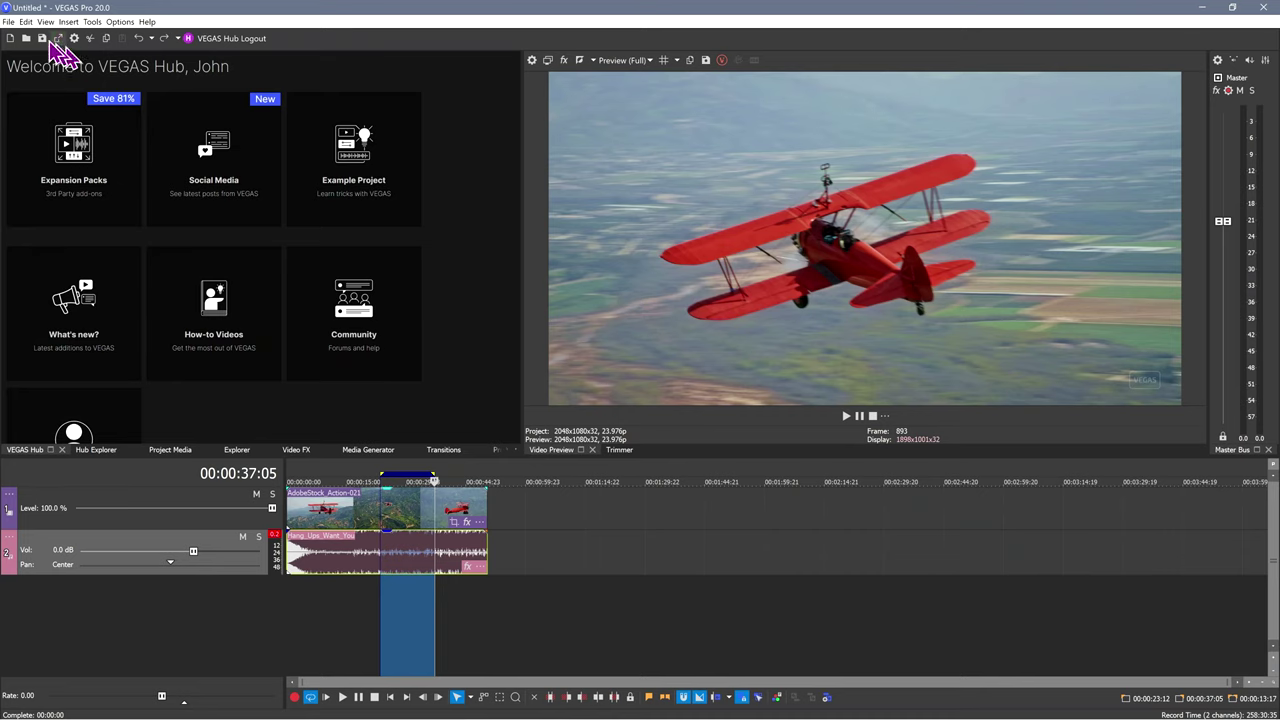
Open Render As from the File menu and choose the MAGIX HEVC/AAC MP4 format.
{"action": "left_click", "coordinate": [9, 21]}
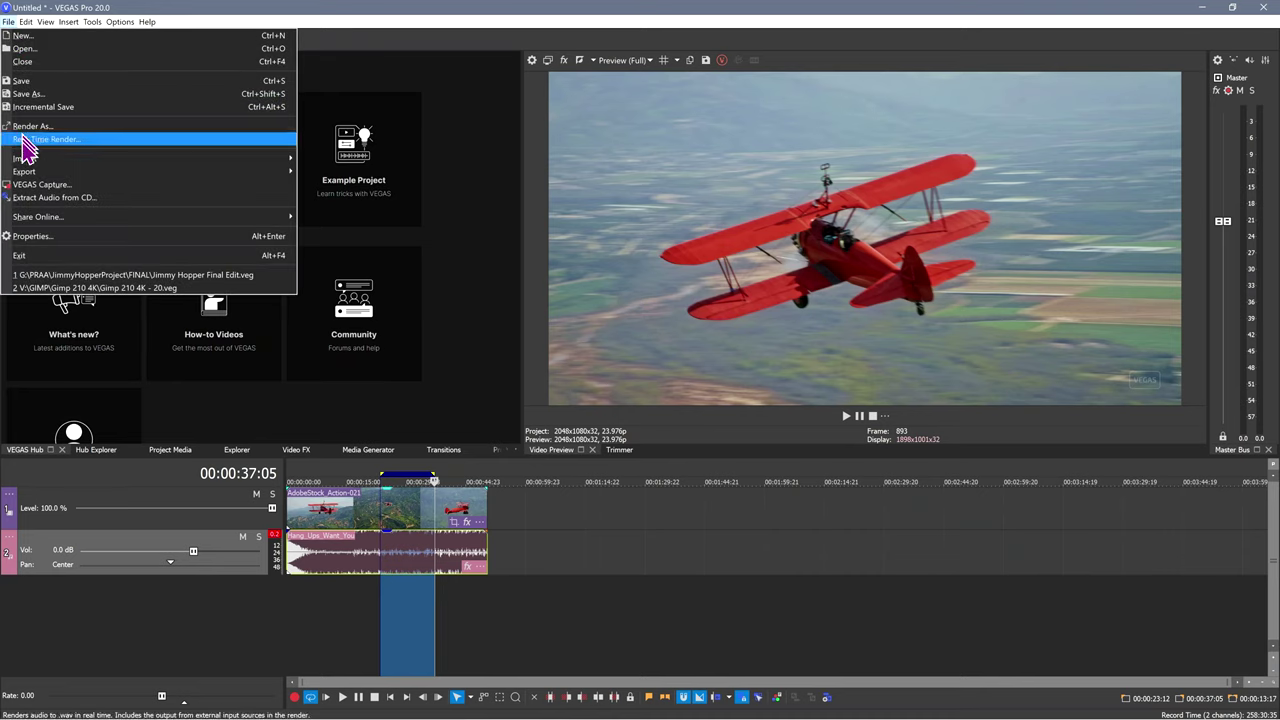
{"action": "left_click", "coordinate": [112, 129]}
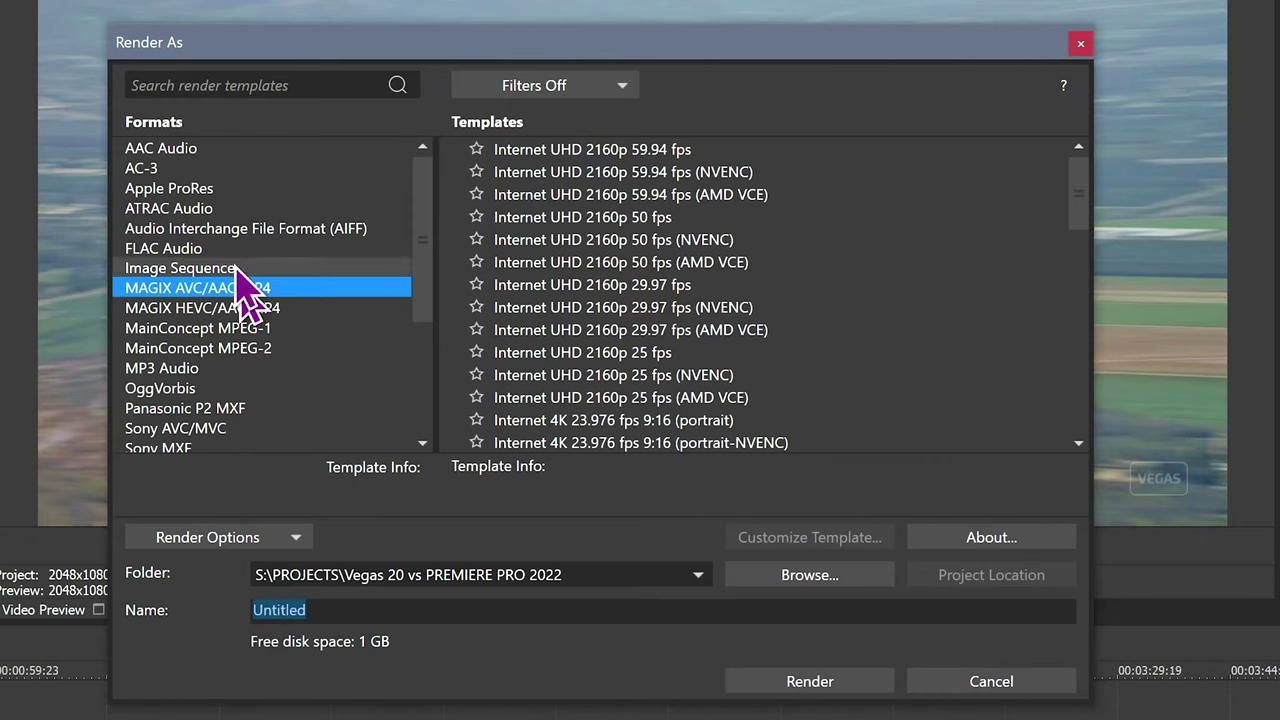
{"action": "scroll", "coordinate": [420, 300], "scroll_direction": "down", "scroll_amount": 3}
{"action": "scroll", "coordinate": [409, 260], "scroll_direction": "up", "scroll_amount": 3}
{"action": "scroll", "coordinate": [235, 412], "scroll_direction": "down", "scroll_amount": 3}
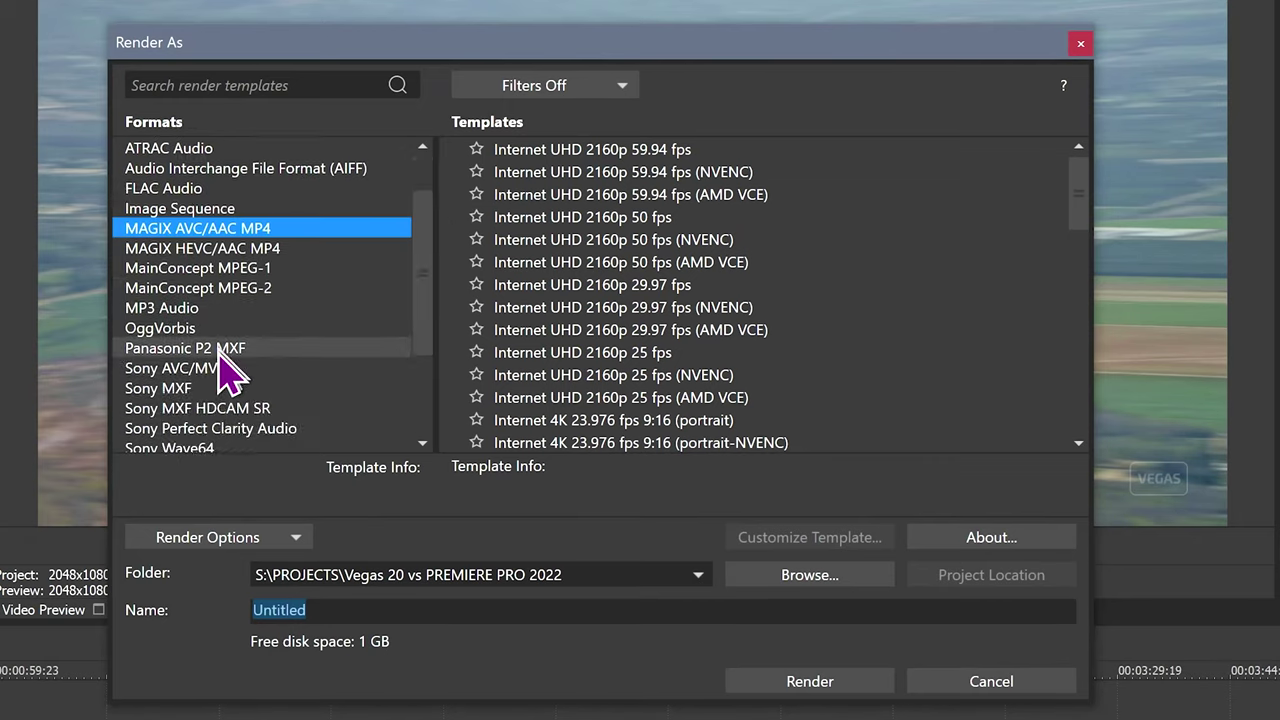
{"action": "scroll", "coordinate": [229, 370], "scroll_direction": "up", "scroll_amount": 3}
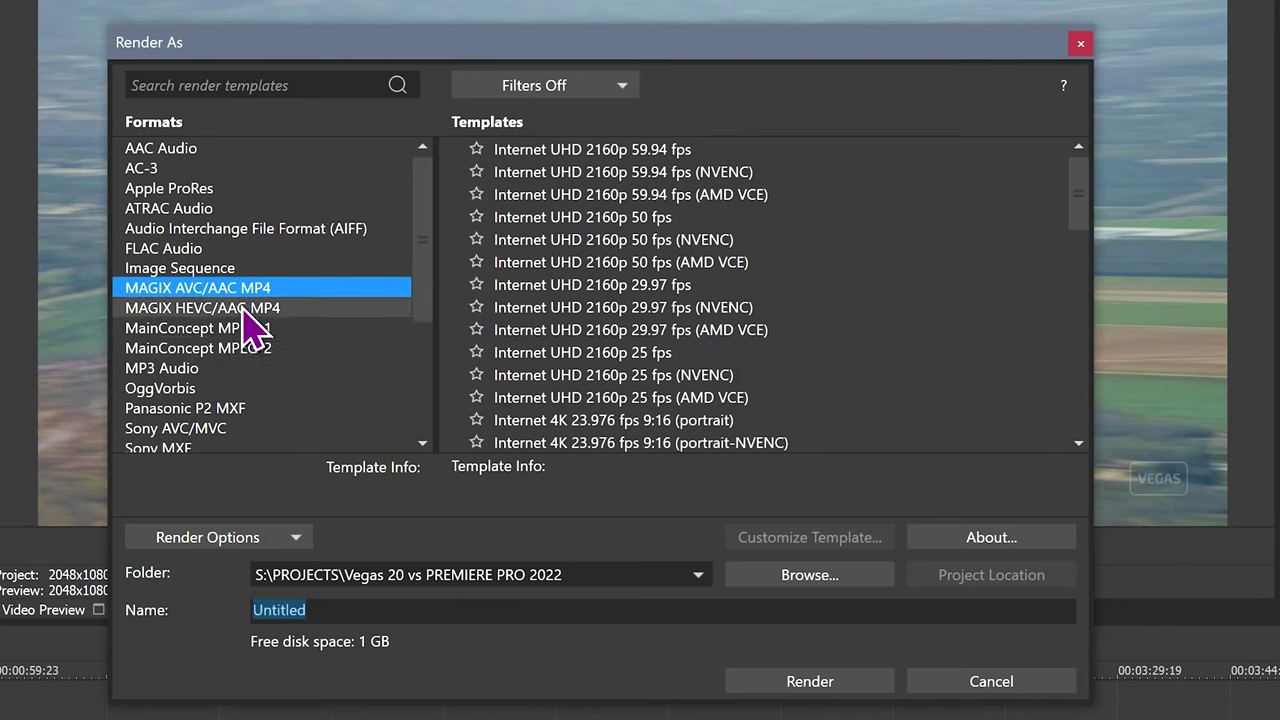
{"action": "left_click", "coordinate": [240, 309]}
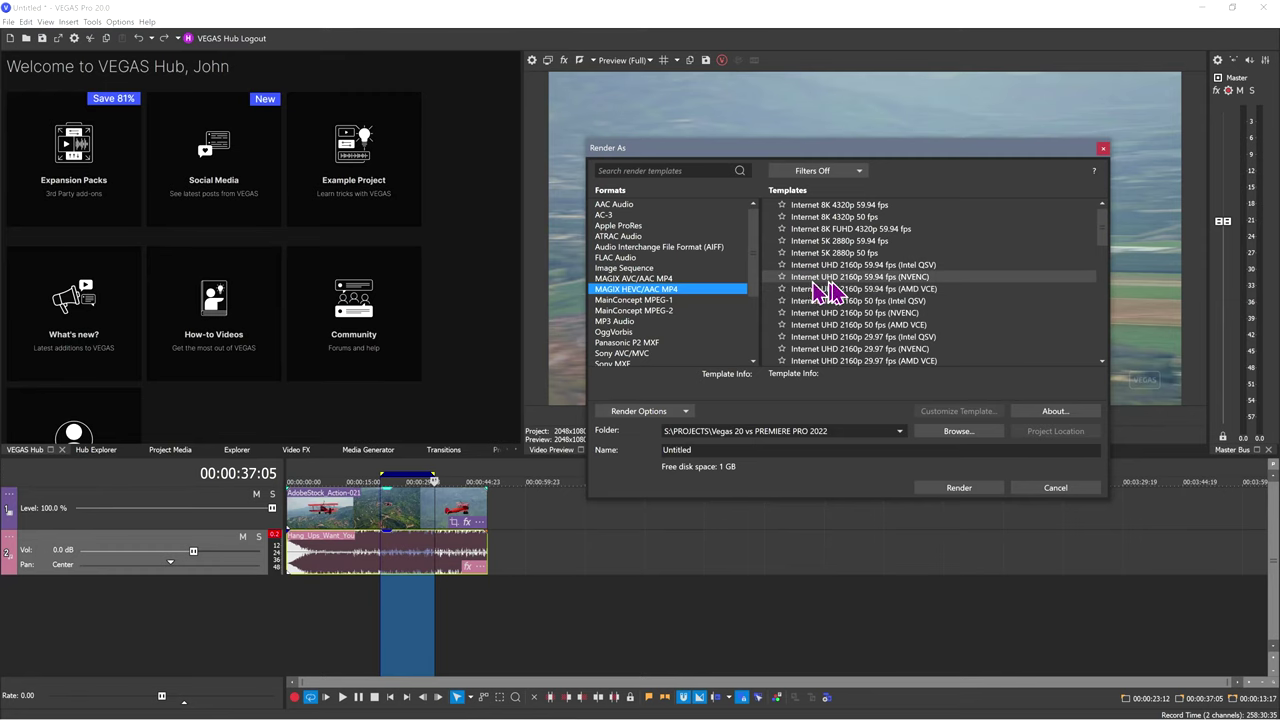
Pick the Internet UHD 2160p 29.97 fps (Intel QSV) template after trying the NVENC and AMD VCE ones.
{"action": "left_click", "coordinate": [855, 277]}
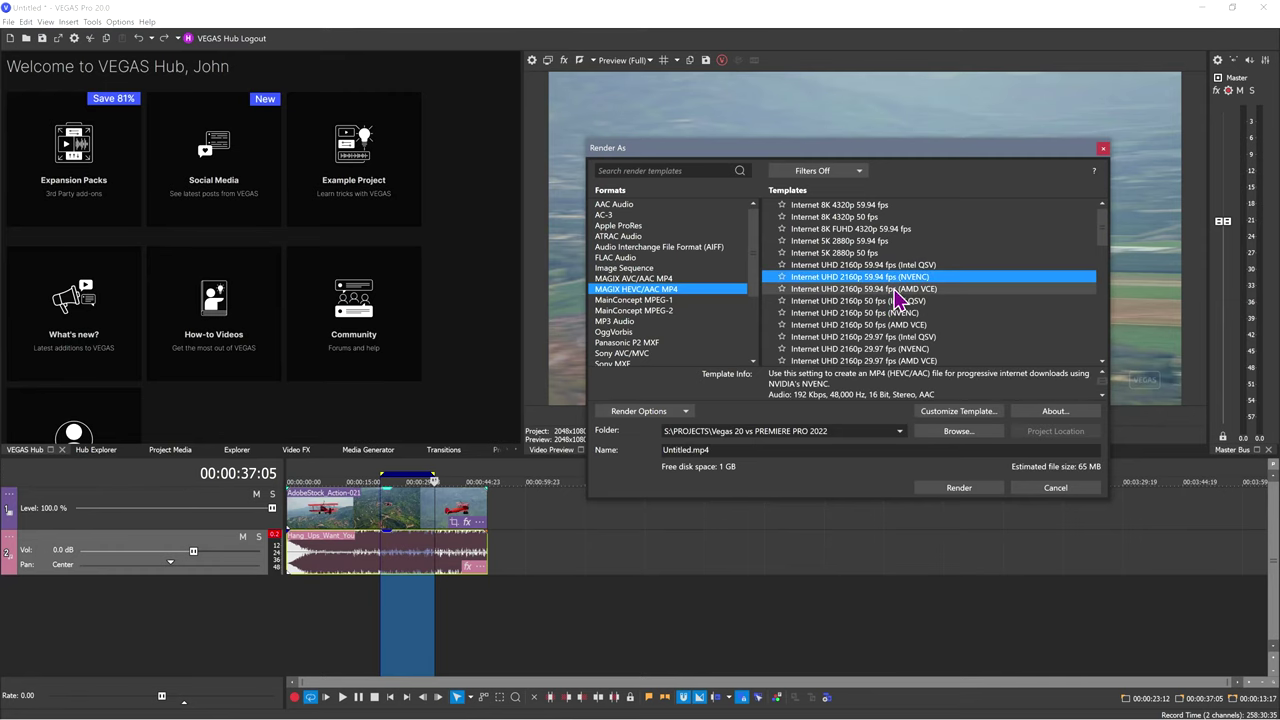
{"action": "left_click", "coordinate": [894, 290]}
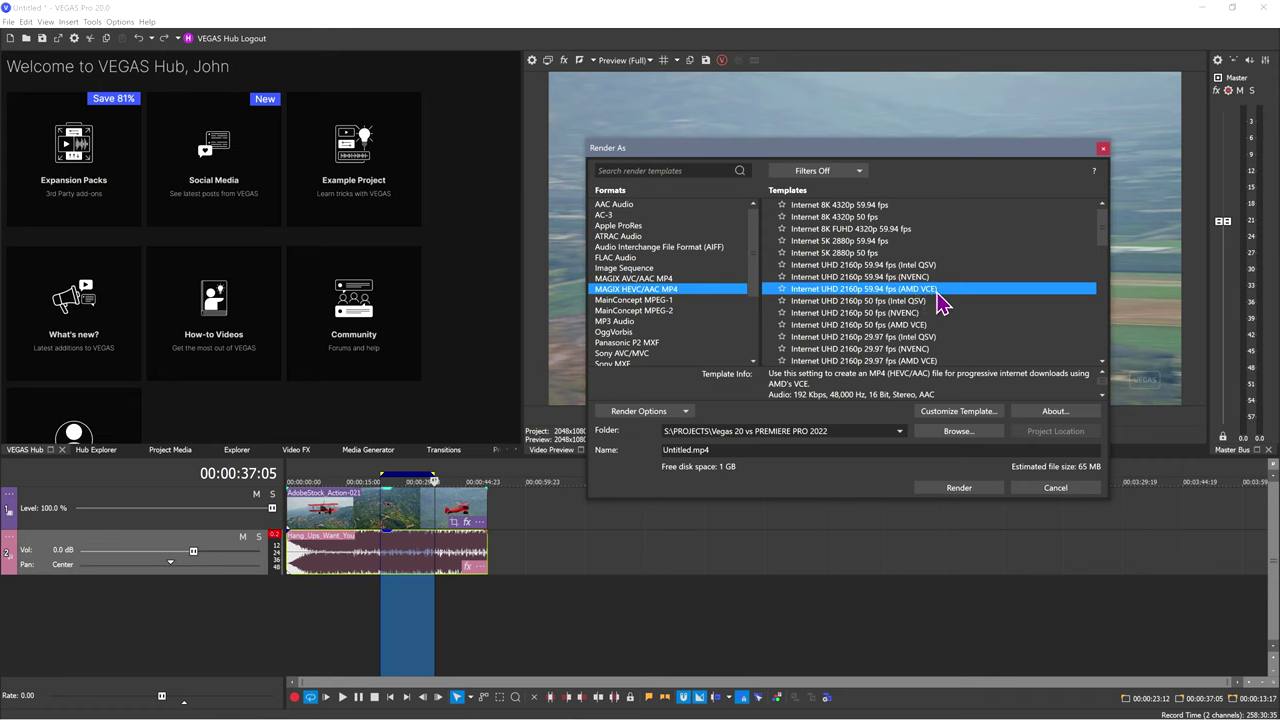
{"action": "scroll", "coordinate": [866, 322], "scroll_direction": "down", "scroll_amount": 1}
{"action": "left_click", "coordinate": [835, 314]}
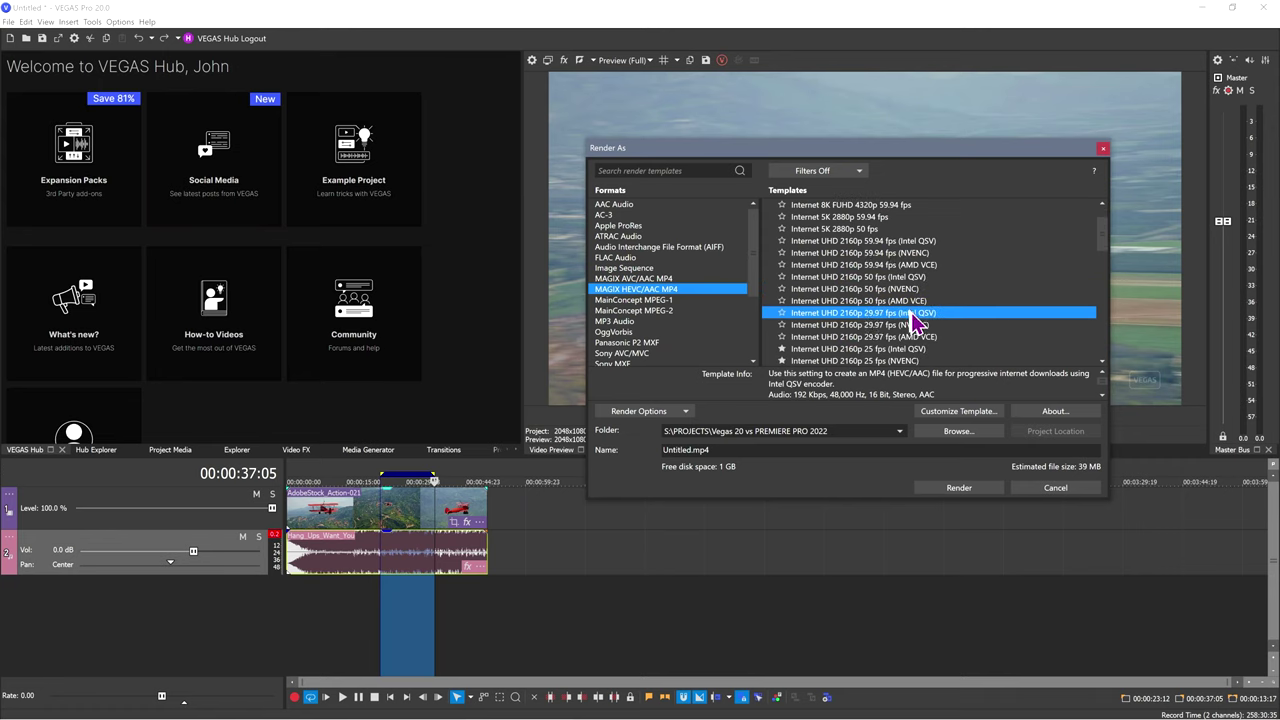
{"action": "scroll", "coordinate": [950, 326], "scroll_direction": "down", "scroll_amount": 1}
{"action": "scroll", "coordinate": [943, 328], "scroll_direction": "up", "scroll_amount": 2}
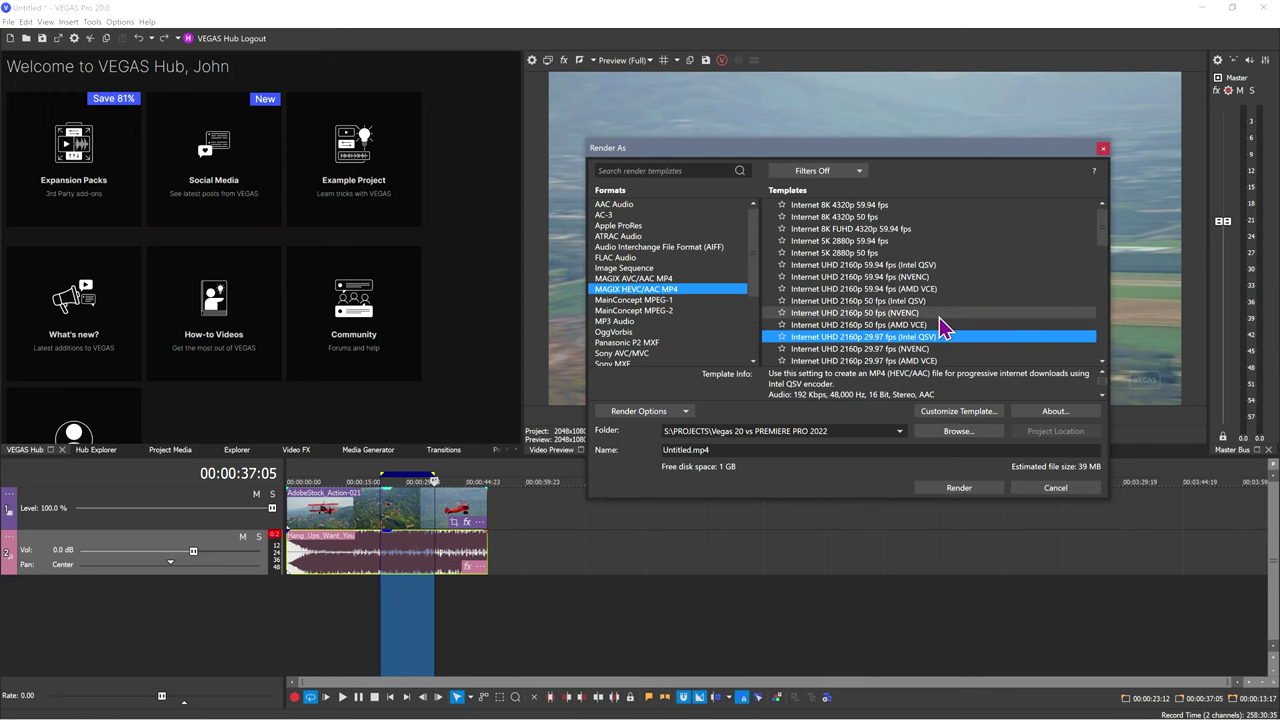
{"action": "scroll", "coordinate": [910, 300], "scroll_direction": "down", "scroll_amount": 3}
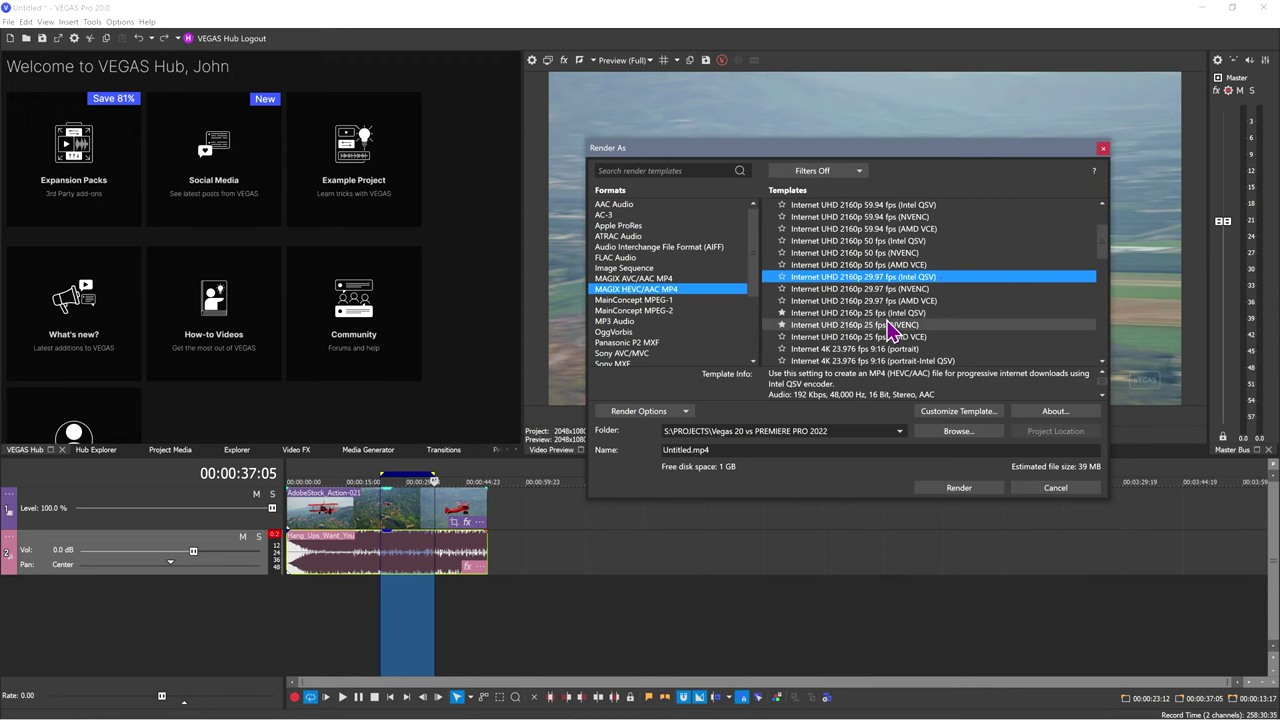
Customize the Intel QSV template, name it fj, and review its Video, Audio, System and Project settings.
{"action": "left_click", "coordinate": [952, 414]}
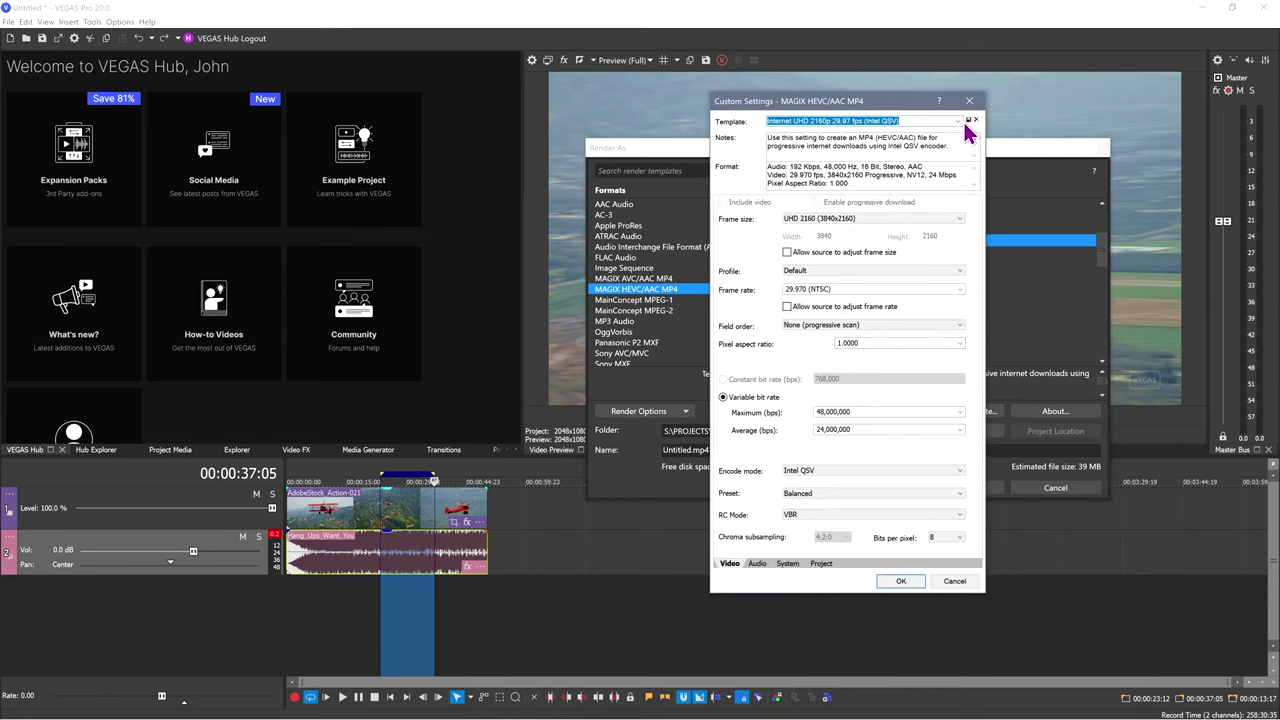
{"action": "type", "text": "f"}
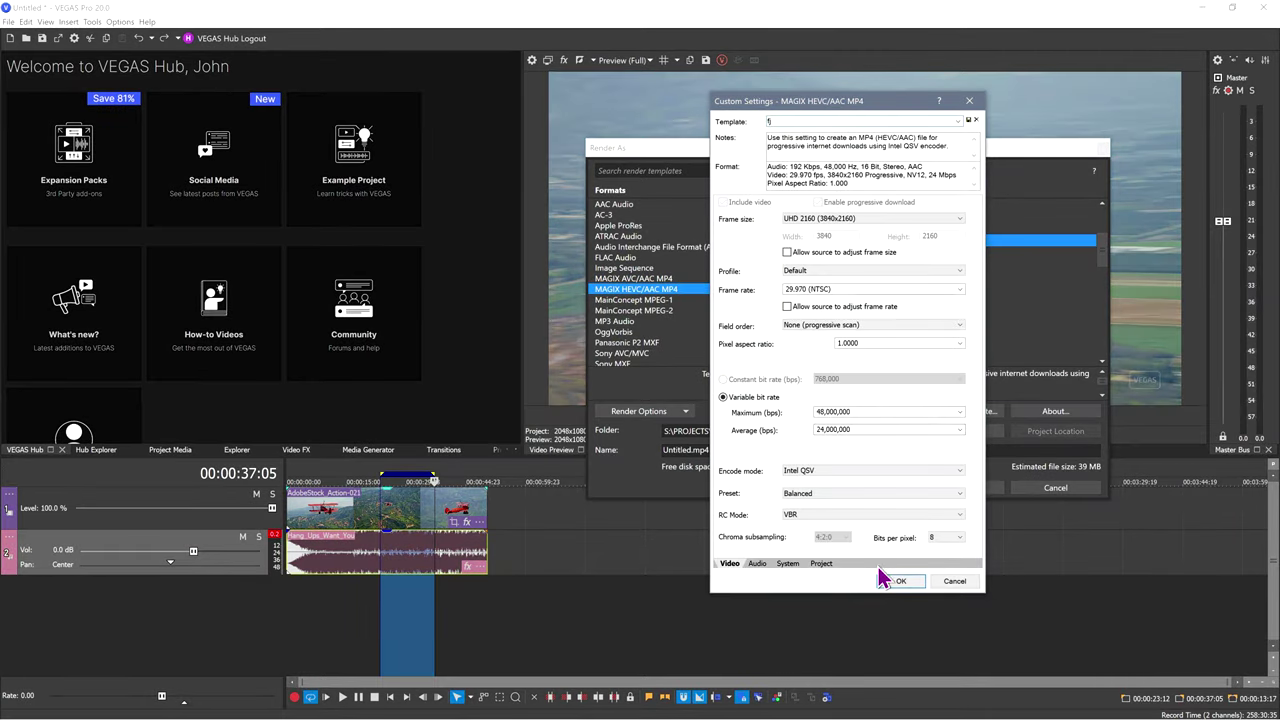
{"action": "left_click", "coordinate": [757, 564]}
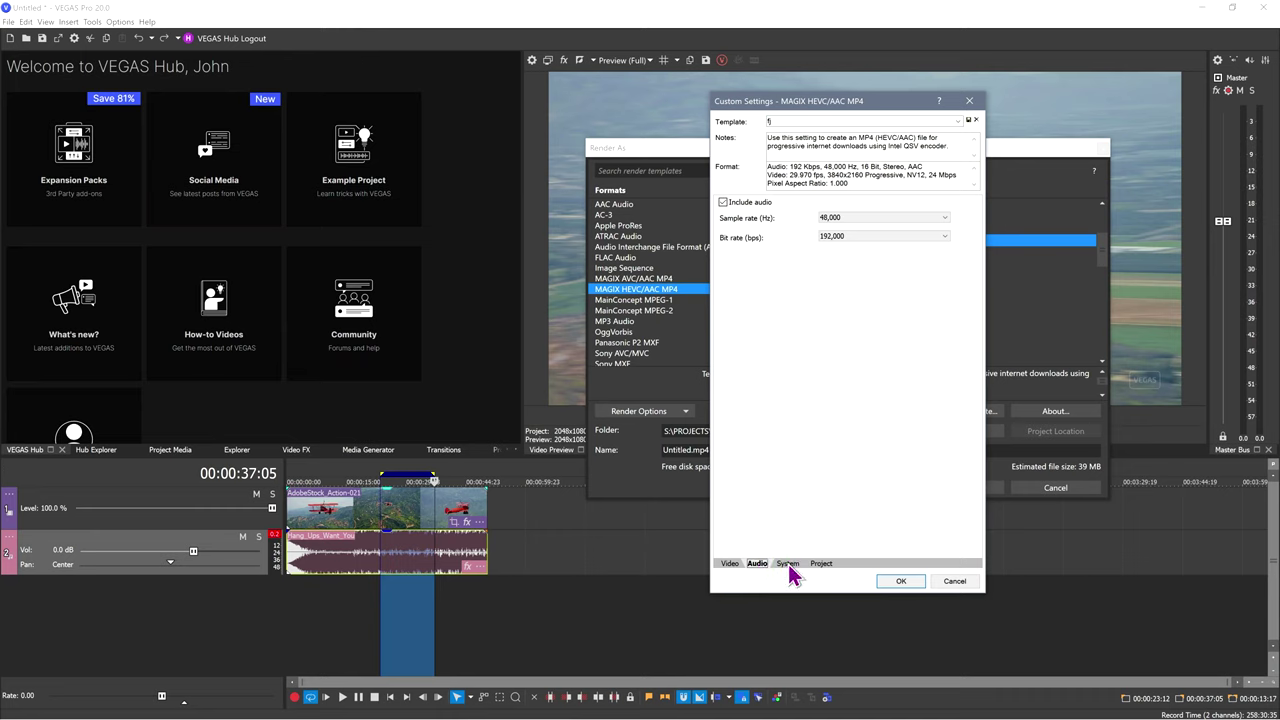
{"action": "left_click", "coordinate": [788, 564]}
{"action": "left_click", "coordinate": [820, 564]}
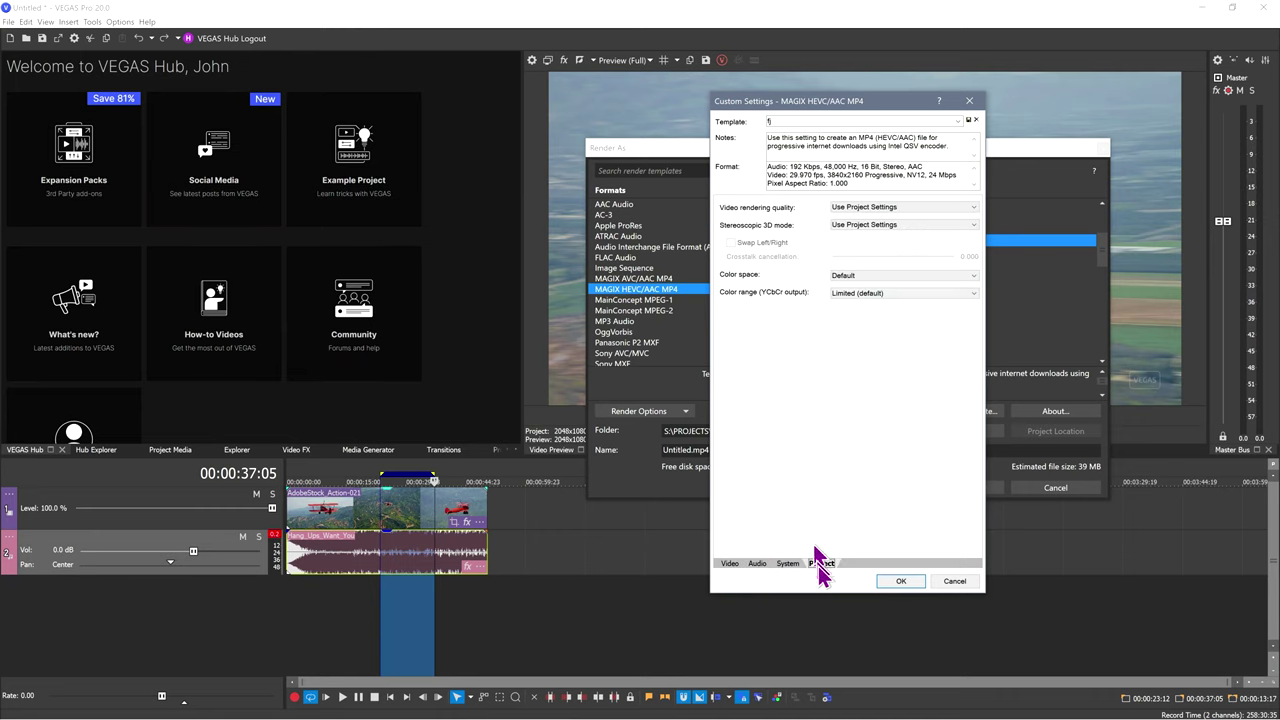
{"action": "left_click", "coordinate": [730, 564]}
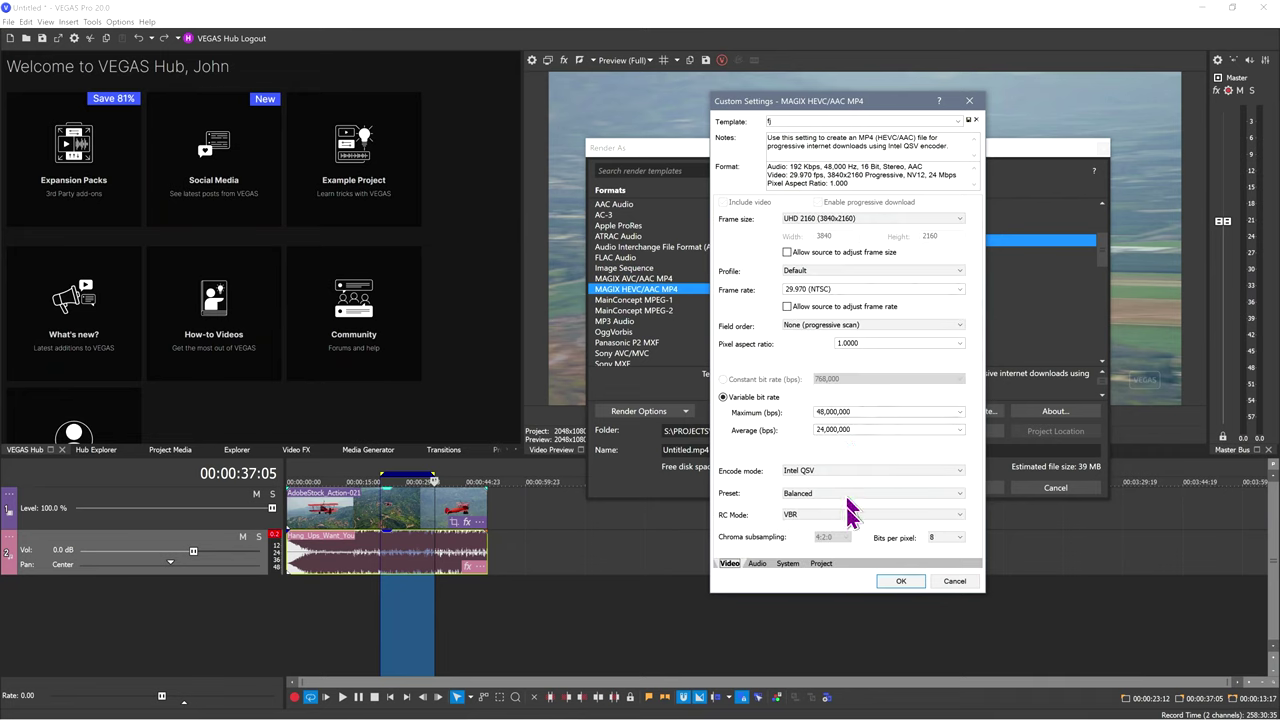
Save the fj template, look over the render options, and cancel Render As without rendering.
{"action": "left_click", "coordinate": [900, 581]}
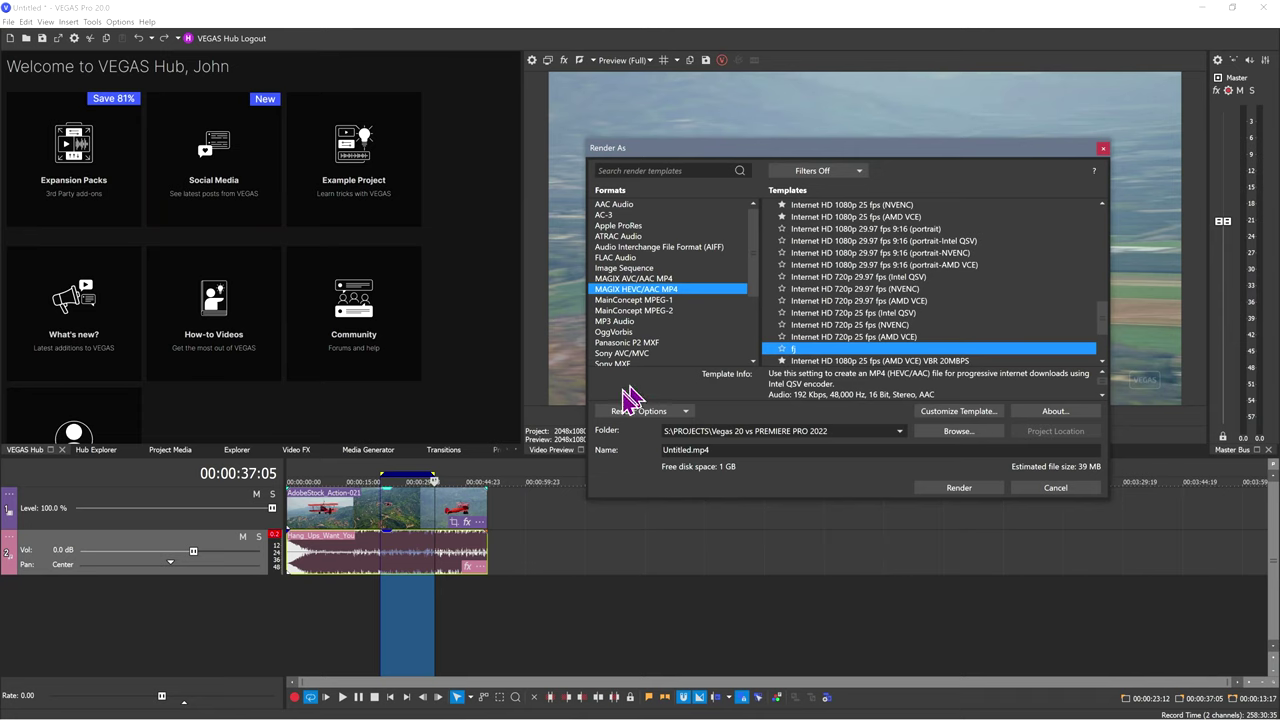
{"action": "left_click", "coordinate": [658, 412]}
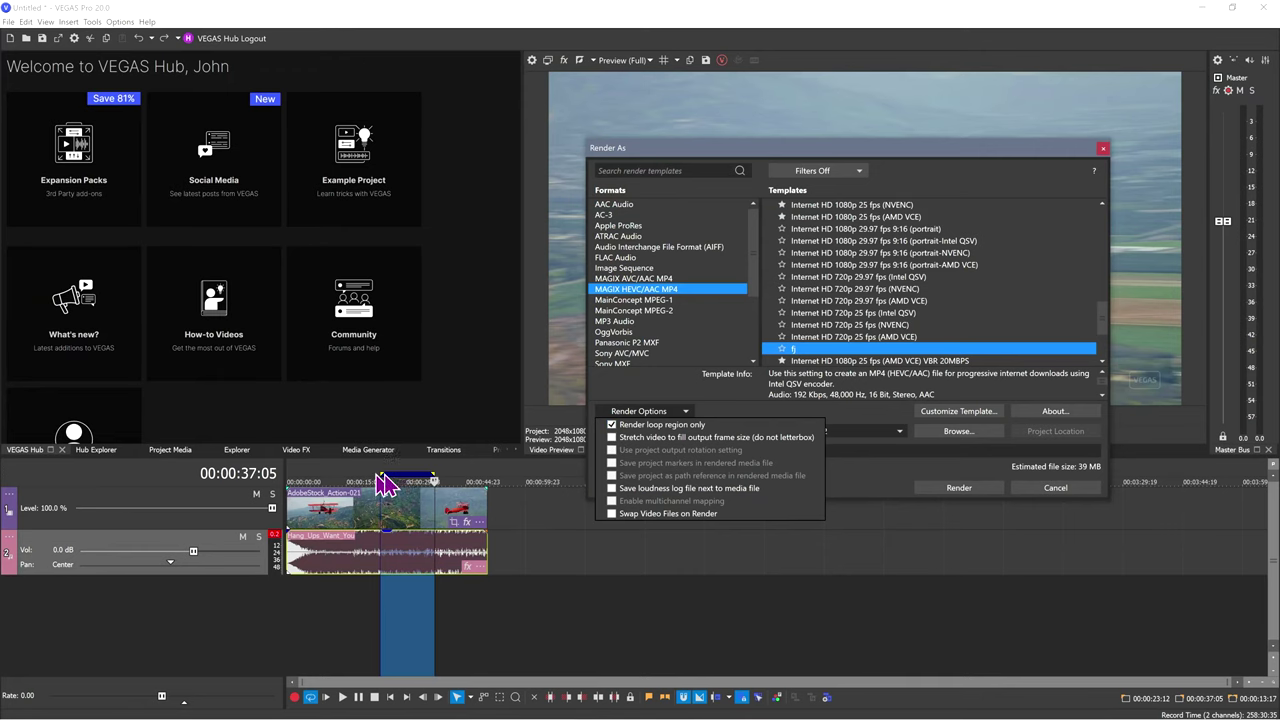
{"action": "left_click", "coordinate": [700, 418]}
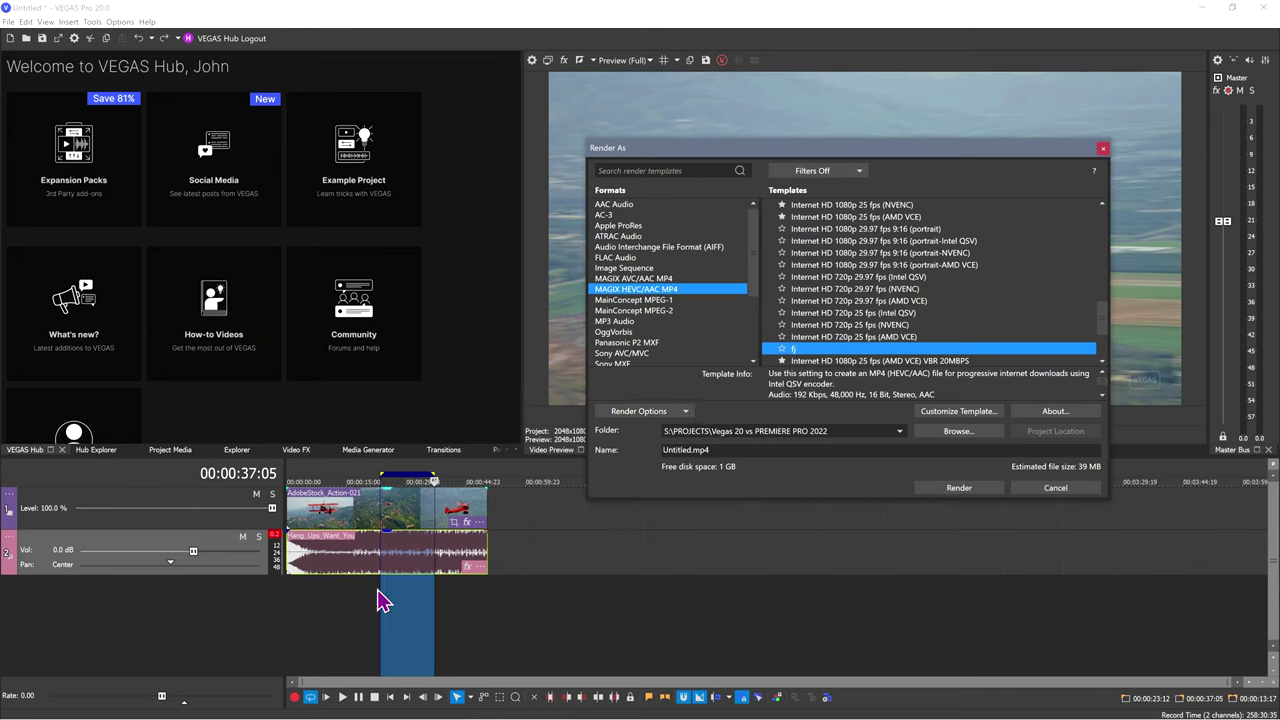
{"action": "left_click", "coordinate": [1052, 488]}
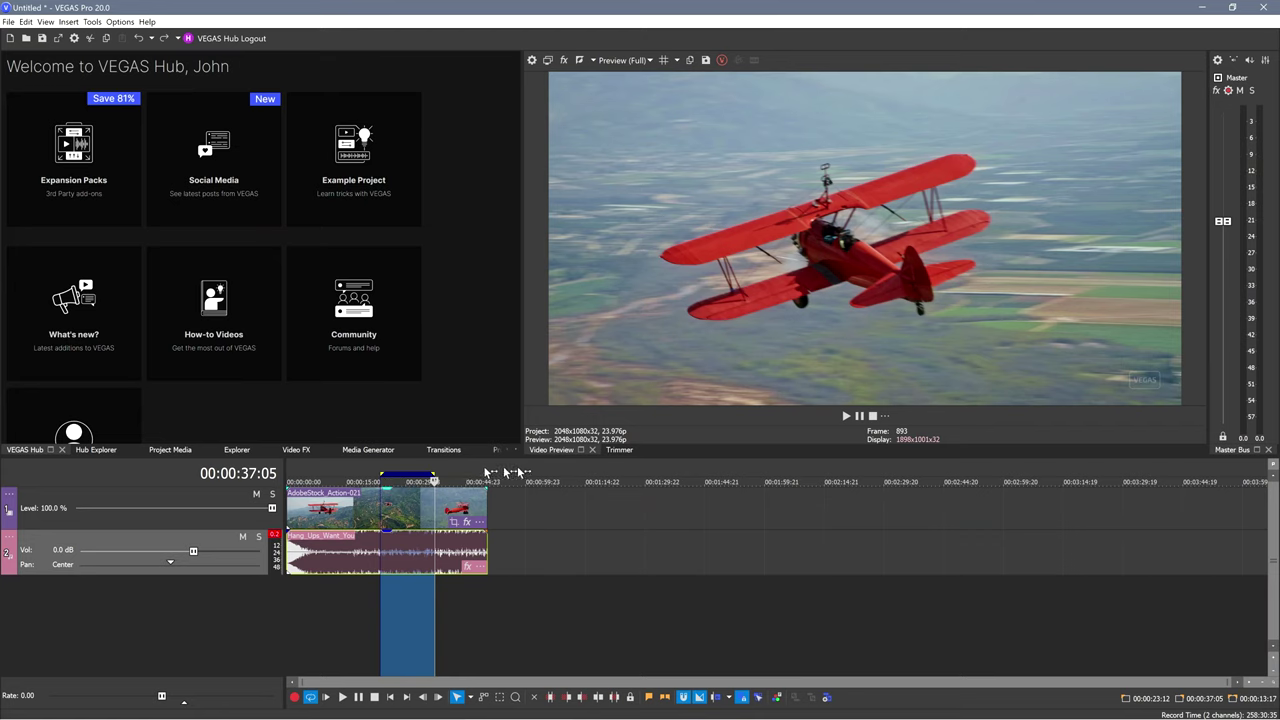
Double-click the loop bar to stretch the loop region over the whole event.
{"action": "double_click", "coordinate": [395, 485]}
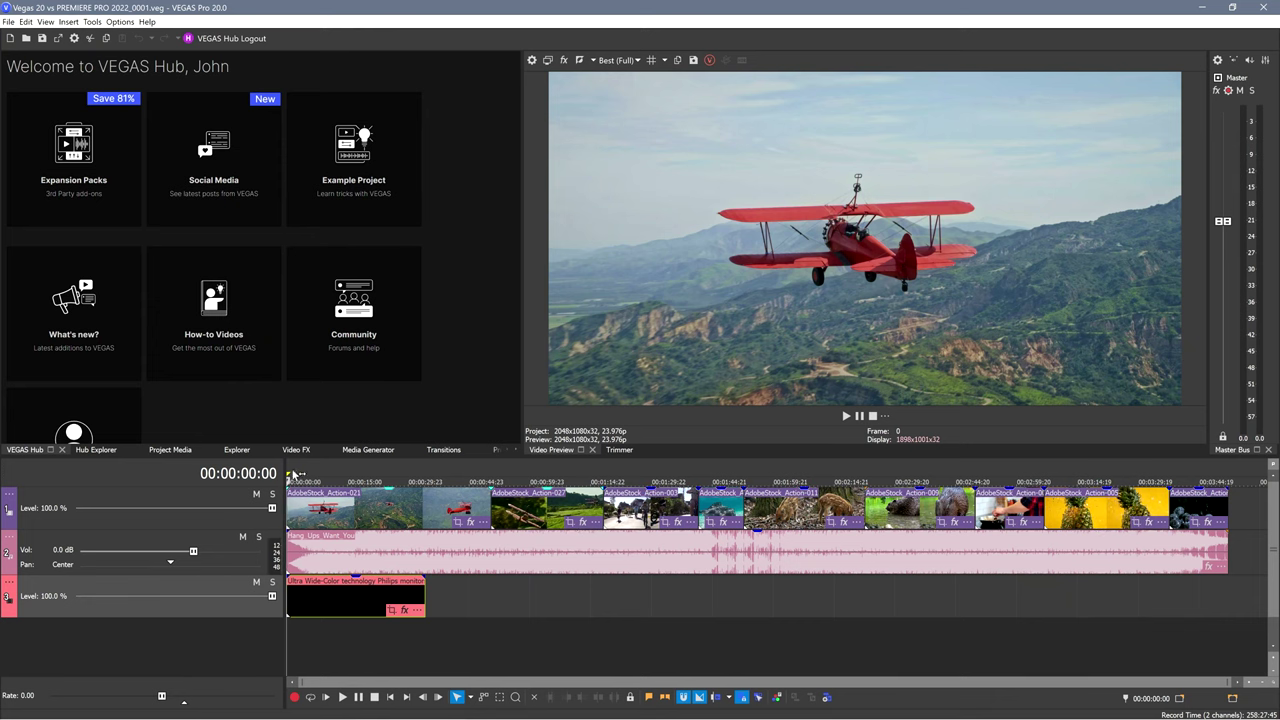
{"action": "left_click_drag", "start_coordinate": [291, 476], "coordinate": [720, 476]}
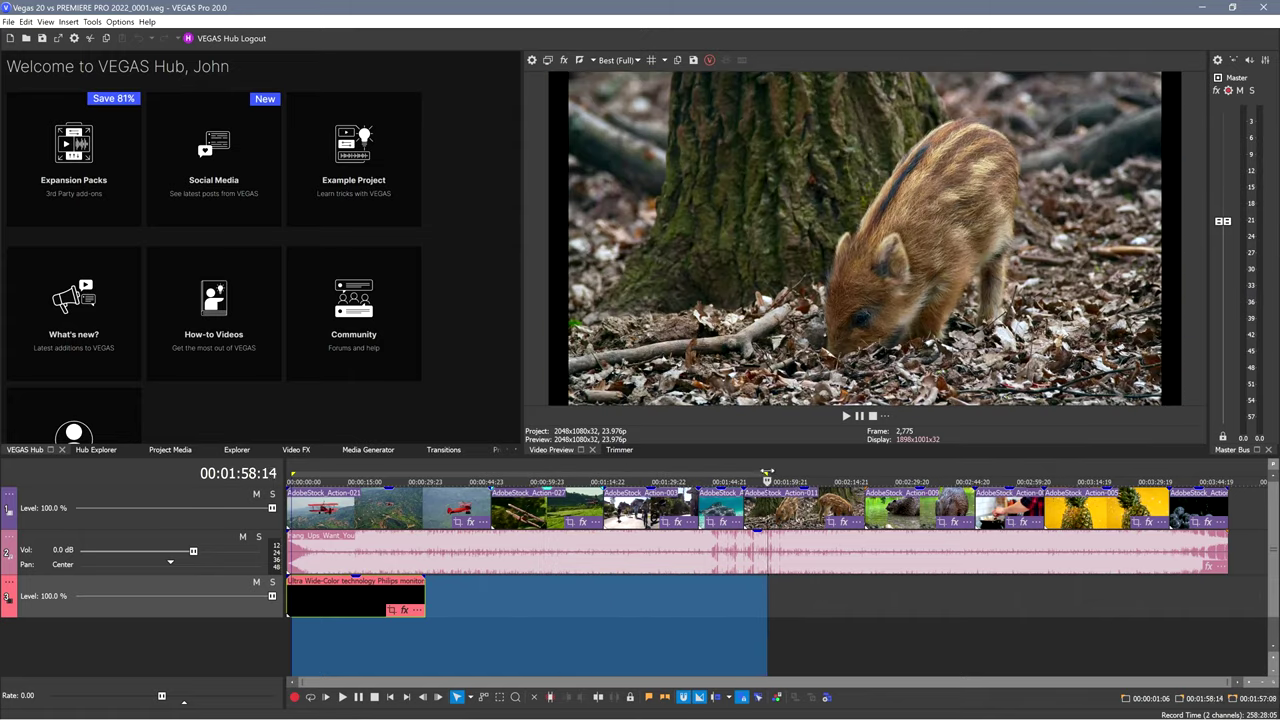
{"action": "mouse_move", "coordinate": [766, 474]}
{"action": "left_mouse_down"}
{"action": "mouse_move", "coordinate": [819, 474]}
{"action": "mouse_move", "coordinate": [744, 476]}
{"action": "left_mouse_up"}
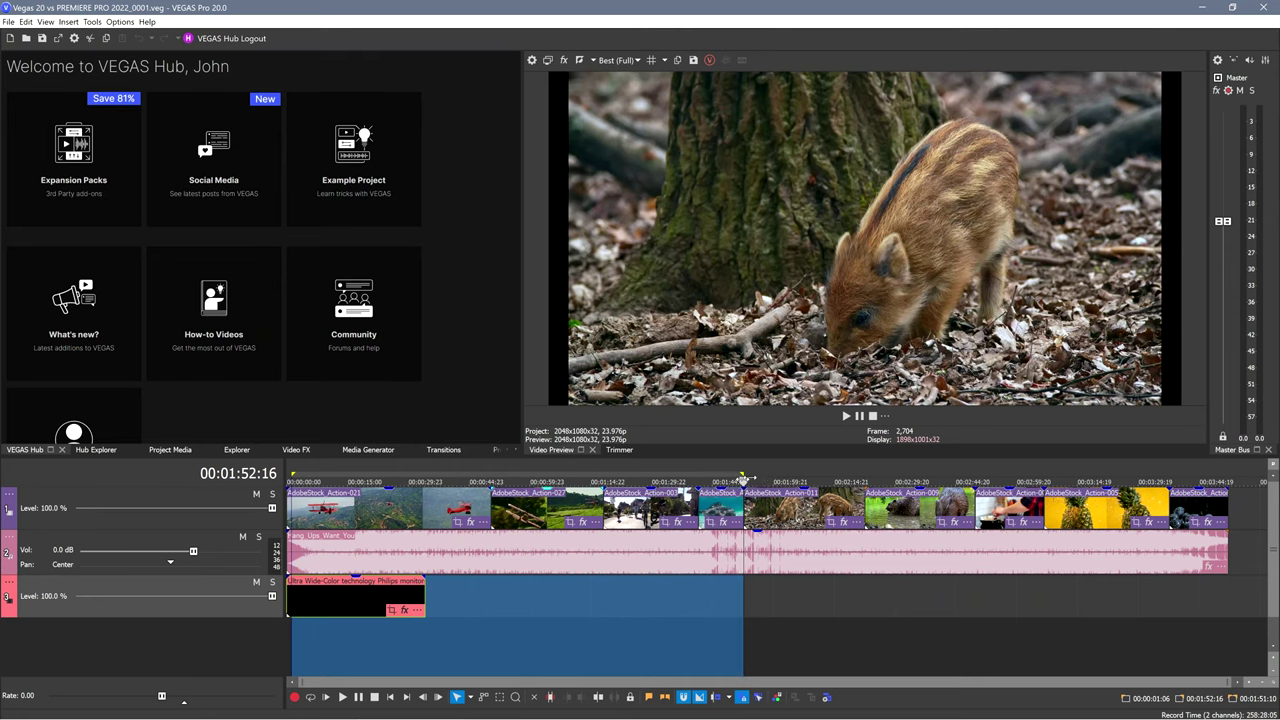
{"action": "left_click", "coordinate": [806, 474]}
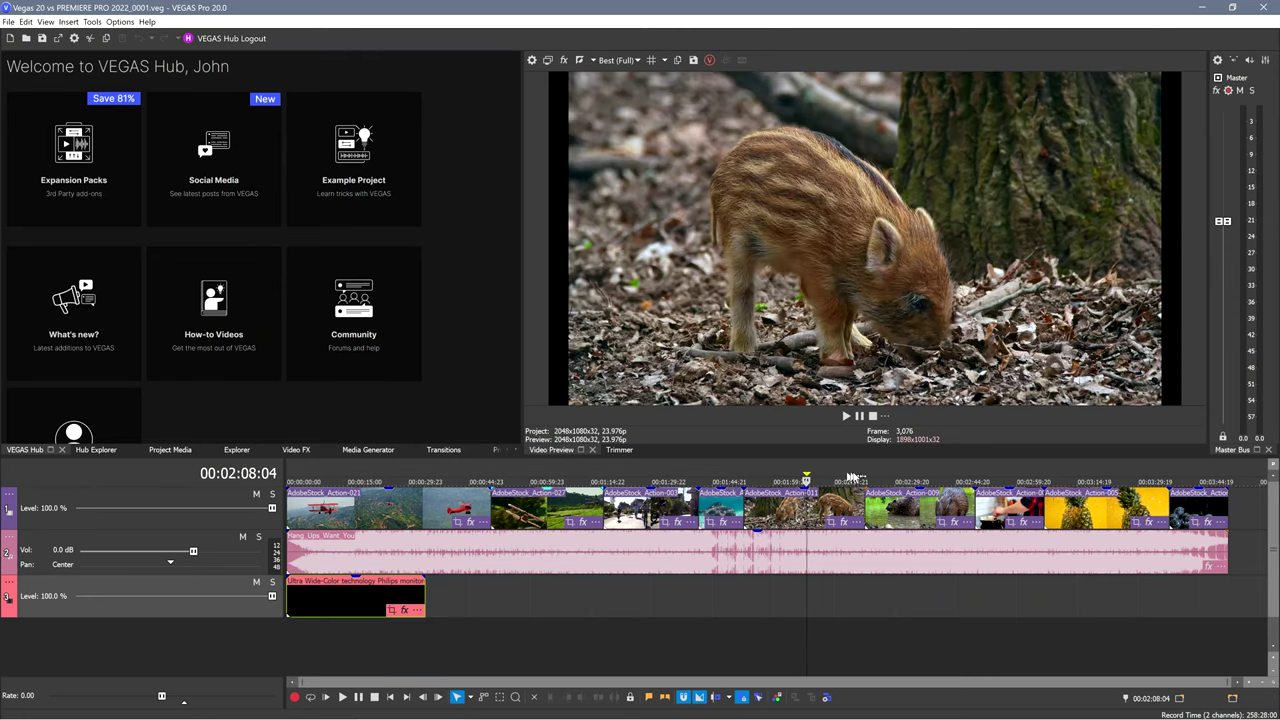
{"action": "left_click", "coordinate": [852, 474]}
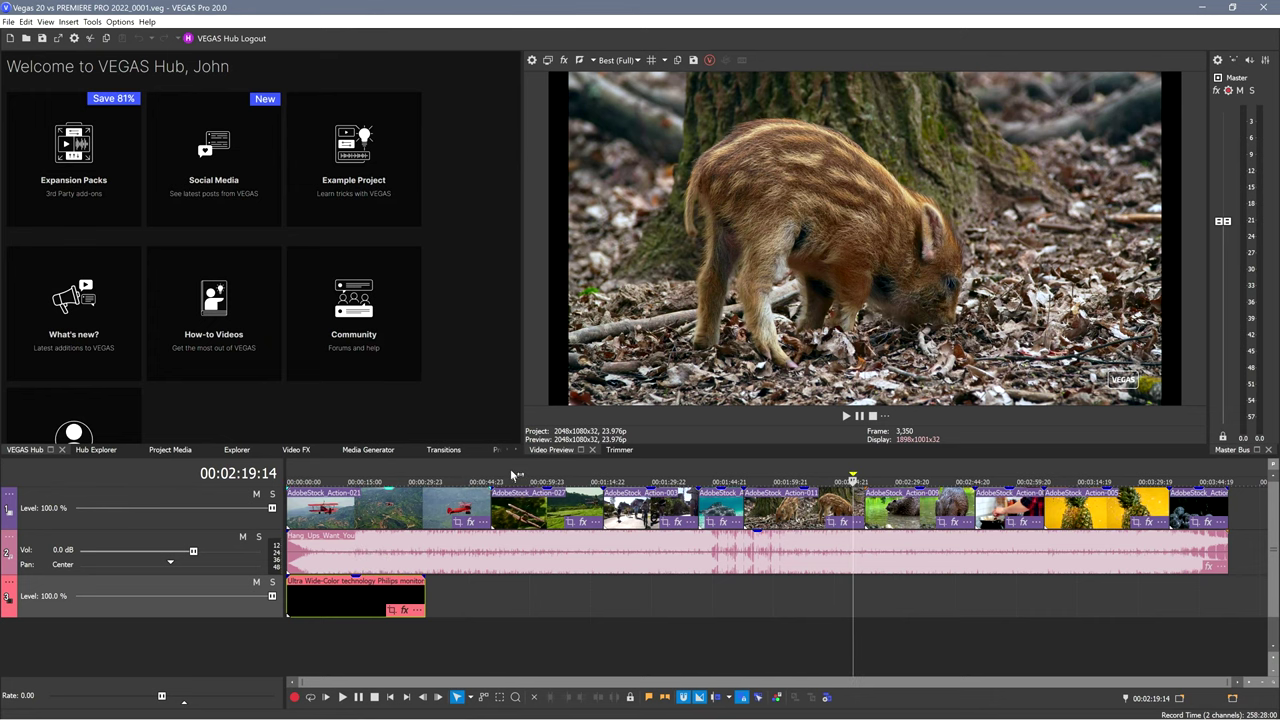
{"action": "mouse_move", "coordinate": [514, 474]}
{"action": "left_mouse_down"}
{"action": "mouse_move", "coordinate": [889, 470]}
{"action": "mouse_move", "coordinate": [517, 470]}
{"action": "left_mouse_up"}
{"action": "left_click", "coordinate": [333, 479]}
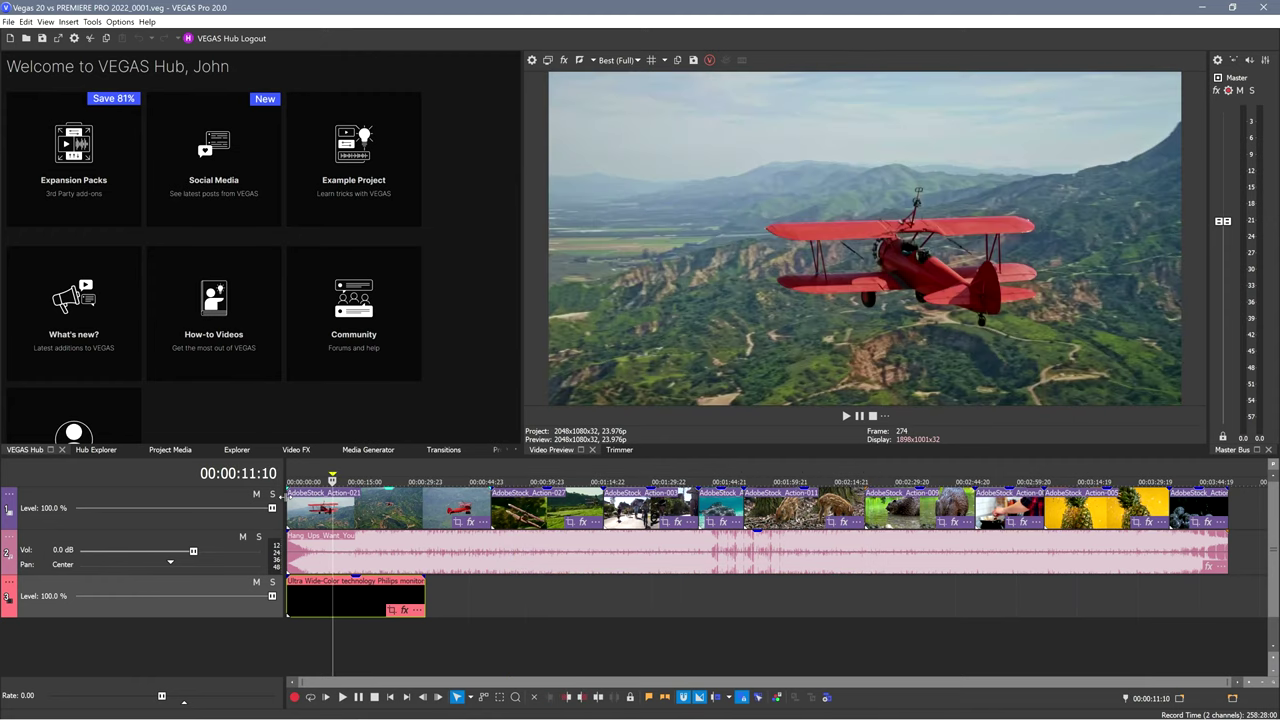
{"action": "left_click", "coordinate": [351, 606]}
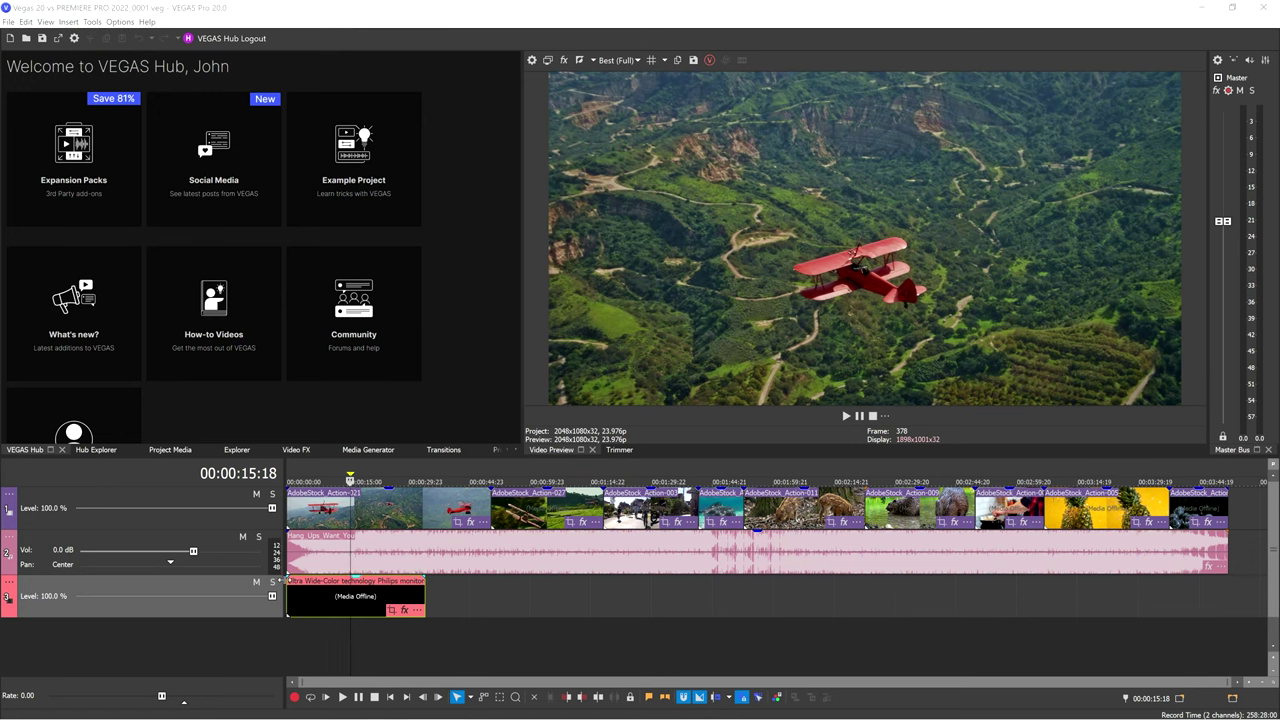
Mute track 1, solo track 3 with the Philips clip during playback, and park at 00:00:07:11.
{"action": "left_click", "coordinate": [275, 513]}
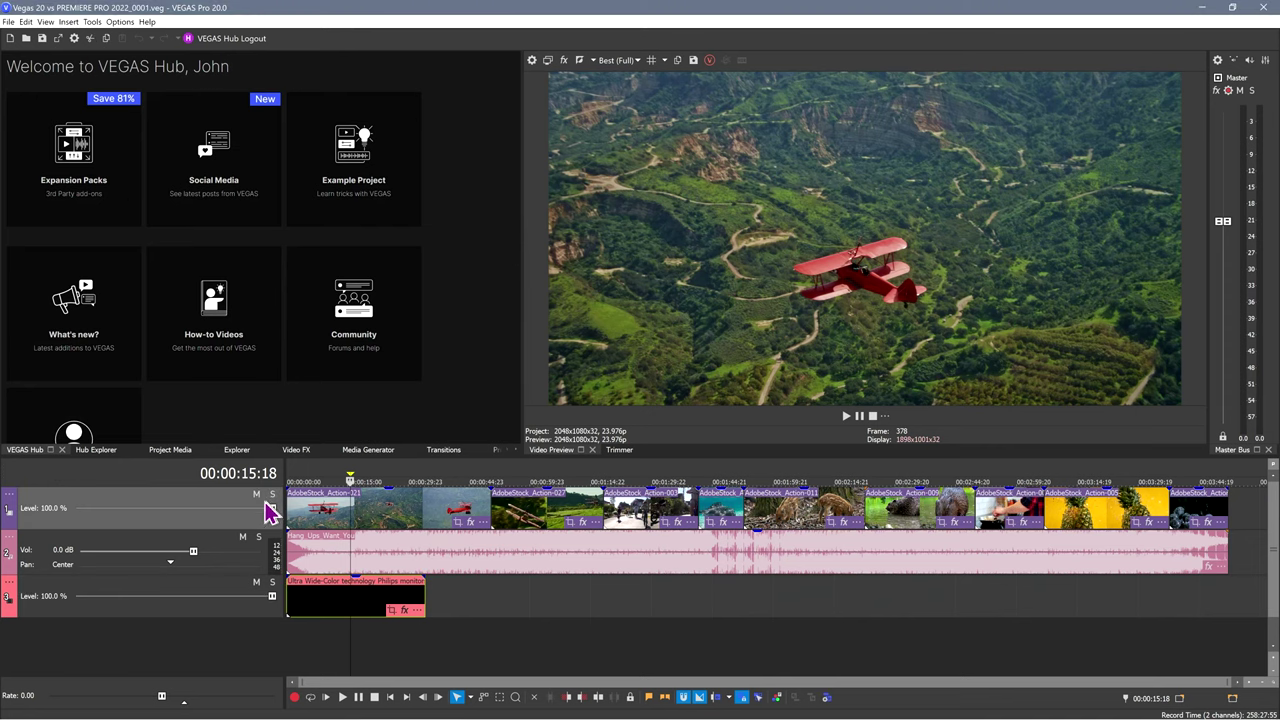
{"action": "left_click", "coordinate": [257, 496]}
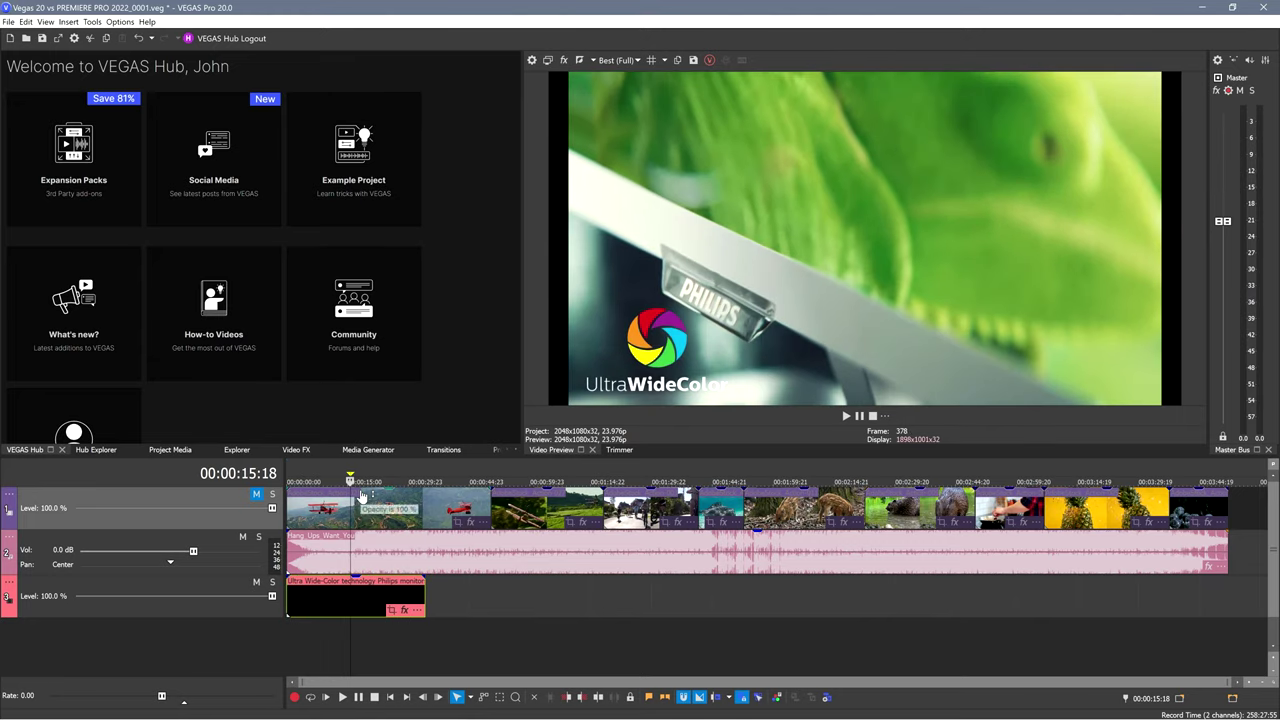
{"action": "key", "text": "space"}
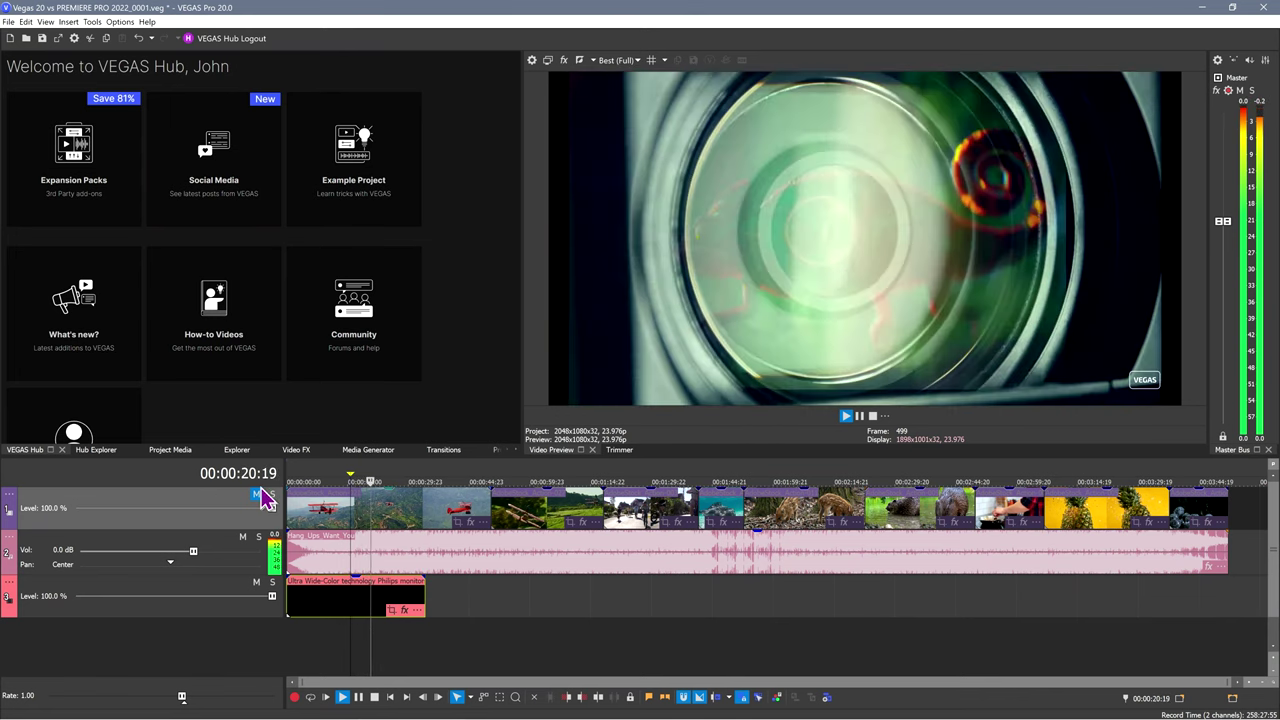
{"action": "left_click", "coordinate": [272, 583]}
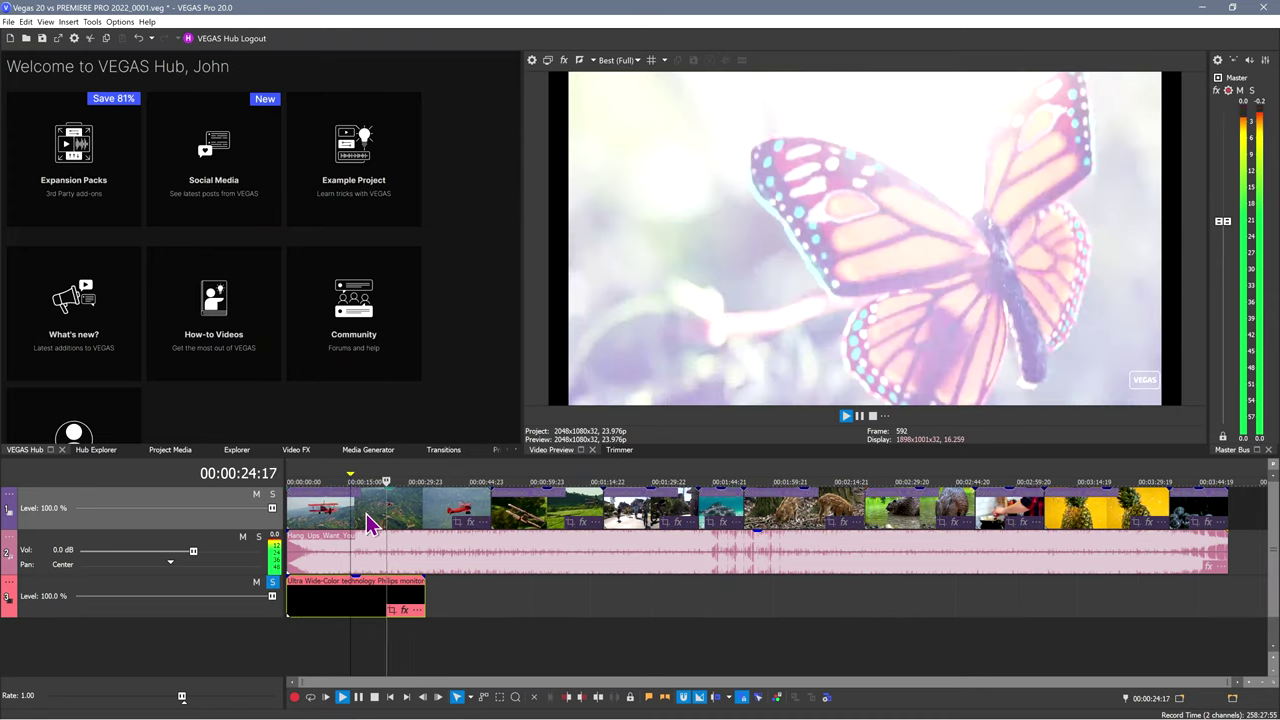
{"action": "key", "text": "space"}
{"action": "left_click", "coordinate": [316, 483]}
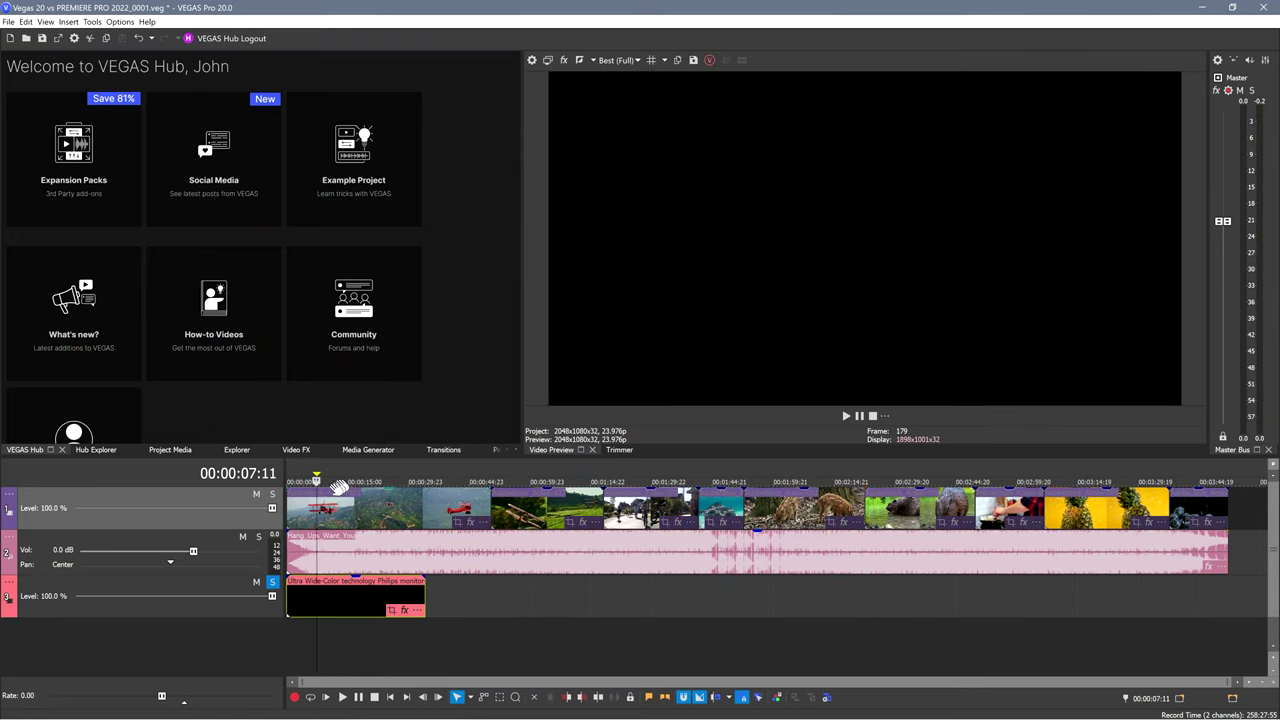
Unsolo track 3 and loop-play the section from about 44 to 55 seconds.
{"action": "left_click", "coordinate": [272, 584]}
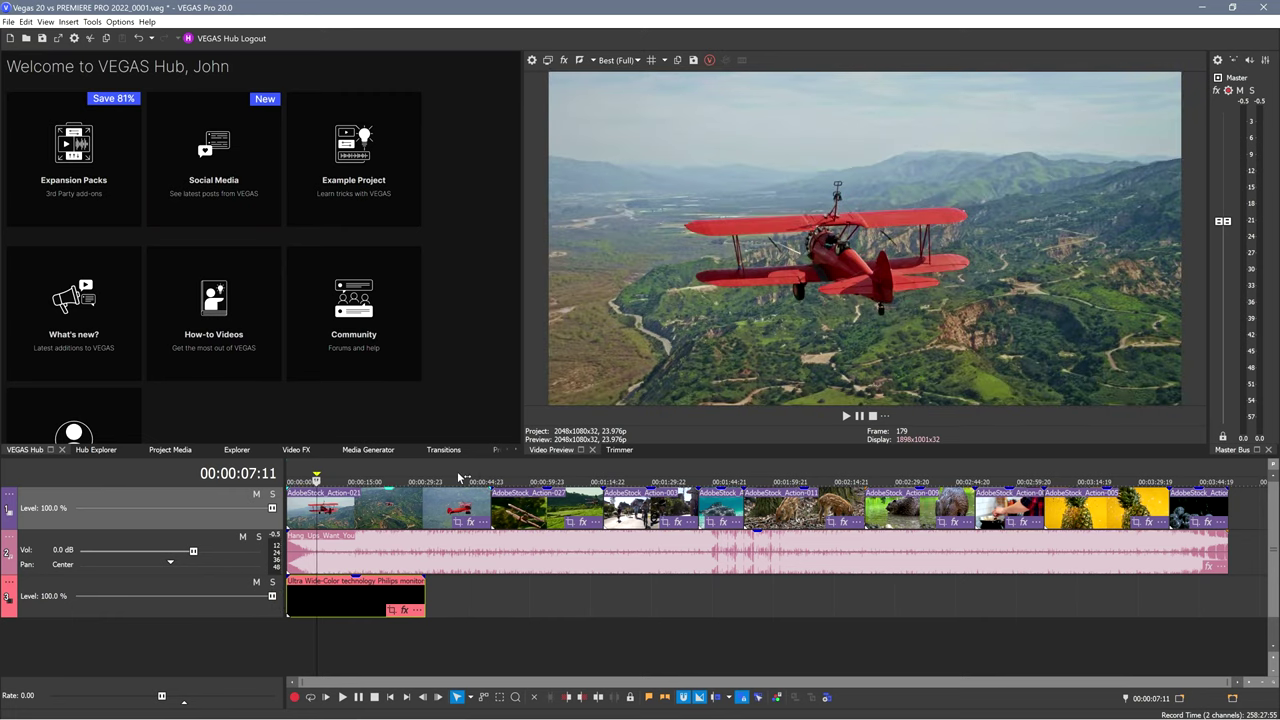
{"action": "left_click_drag", "start_coordinate": [459, 478], "coordinate": [510, 478]}
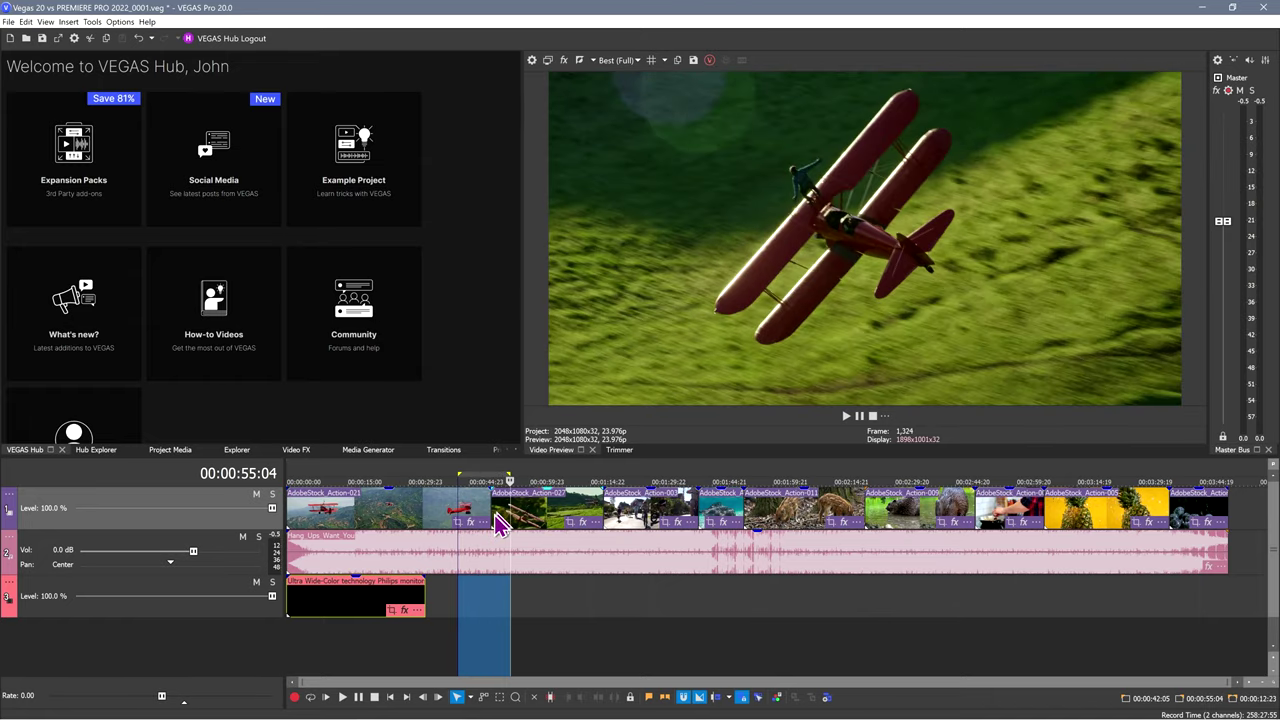
{"action": "key", "text": "space"}
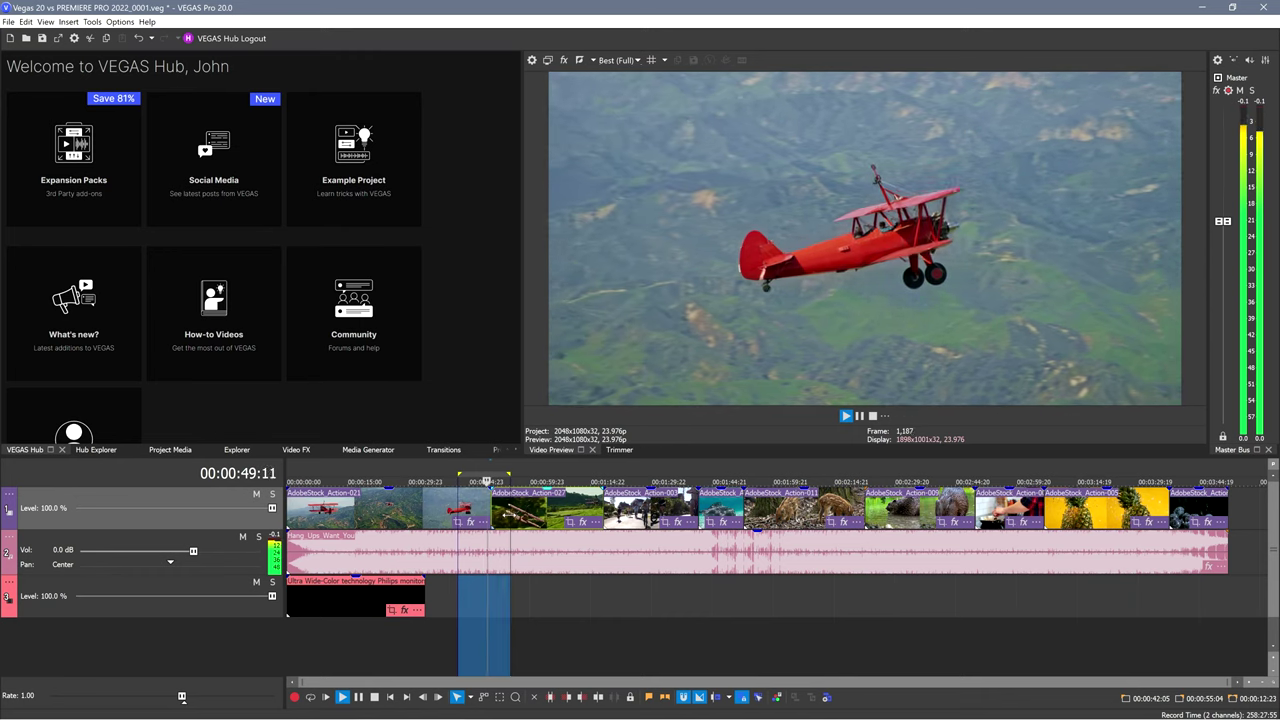
{"action": "left_click", "coordinate": [509, 527]}
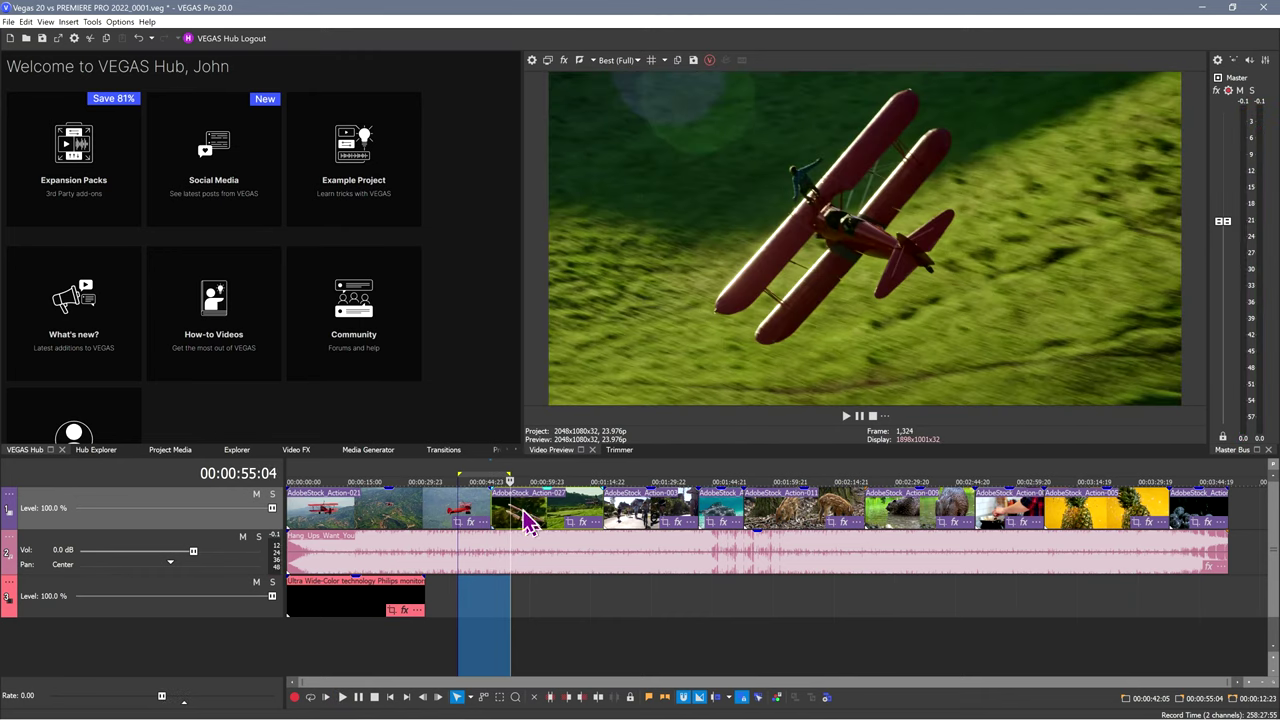
{"action": "left_click", "coordinate": [514, 524]}
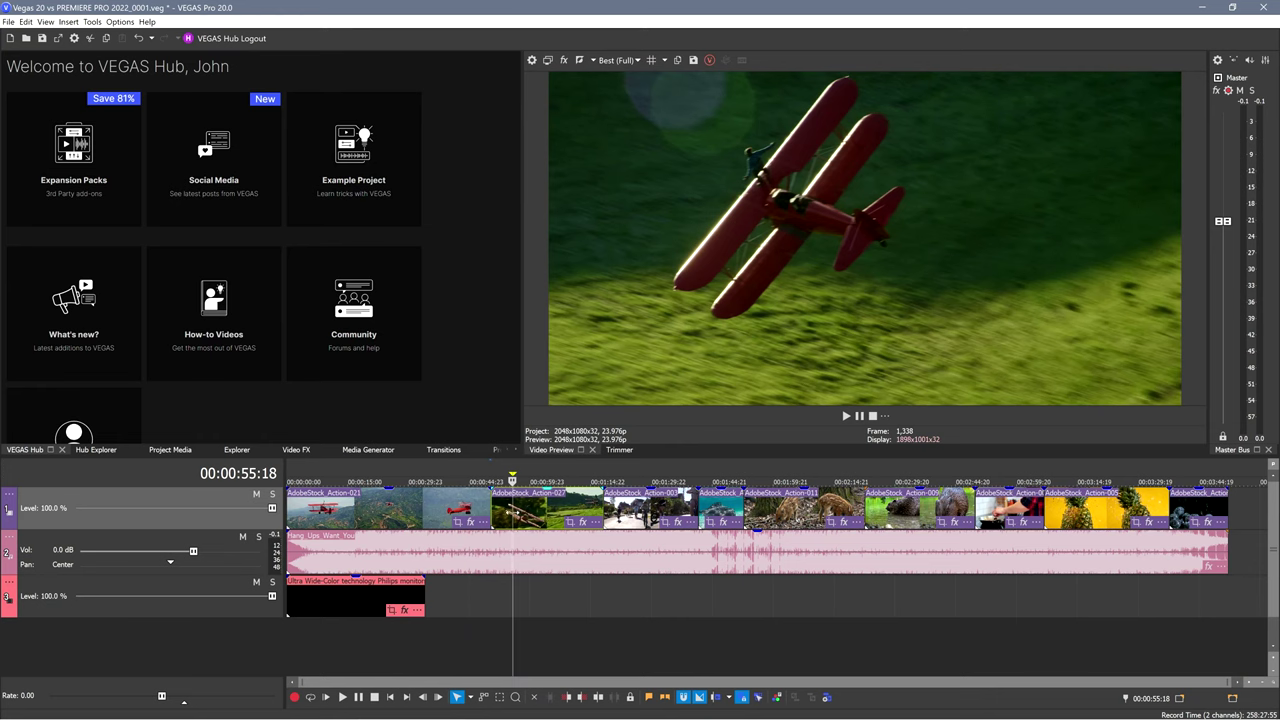
Delete the Philips monitor clip from track 3, then test-slide Action-027 earlier and move it back.
{"action": "left_click", "coordinate": [371, 600]}
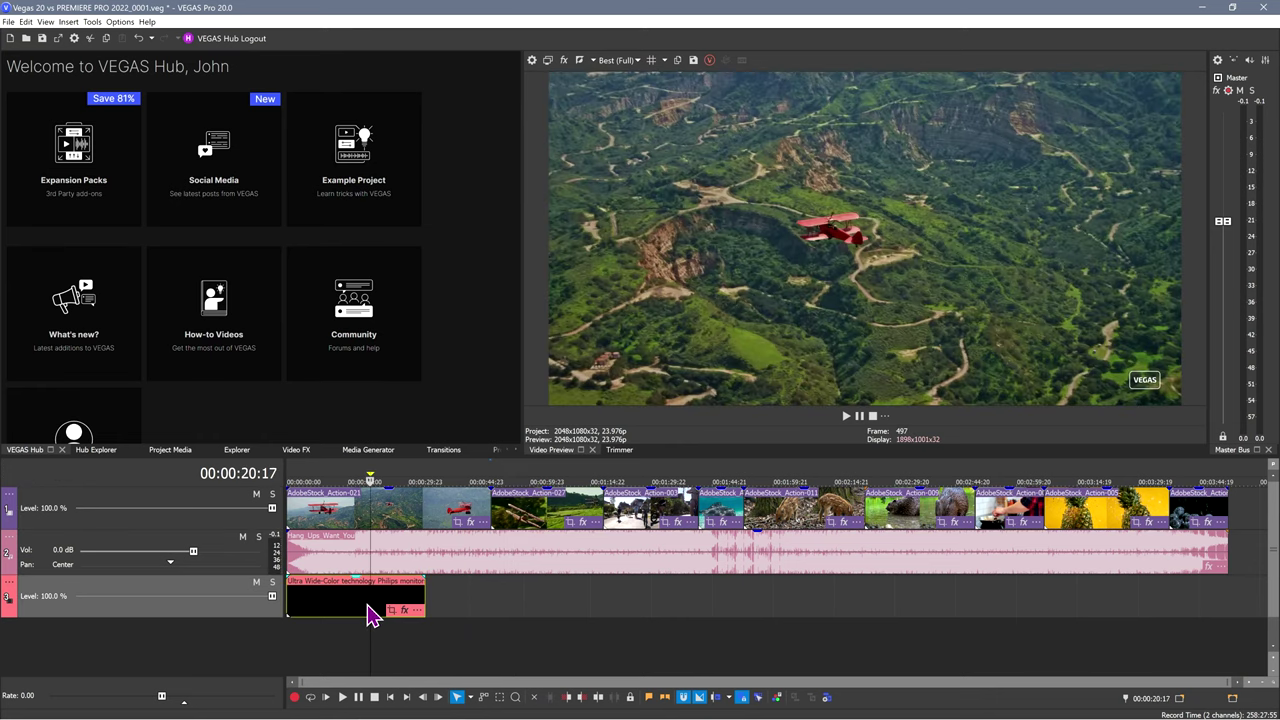
{"action": "key", "text": "Delete"}
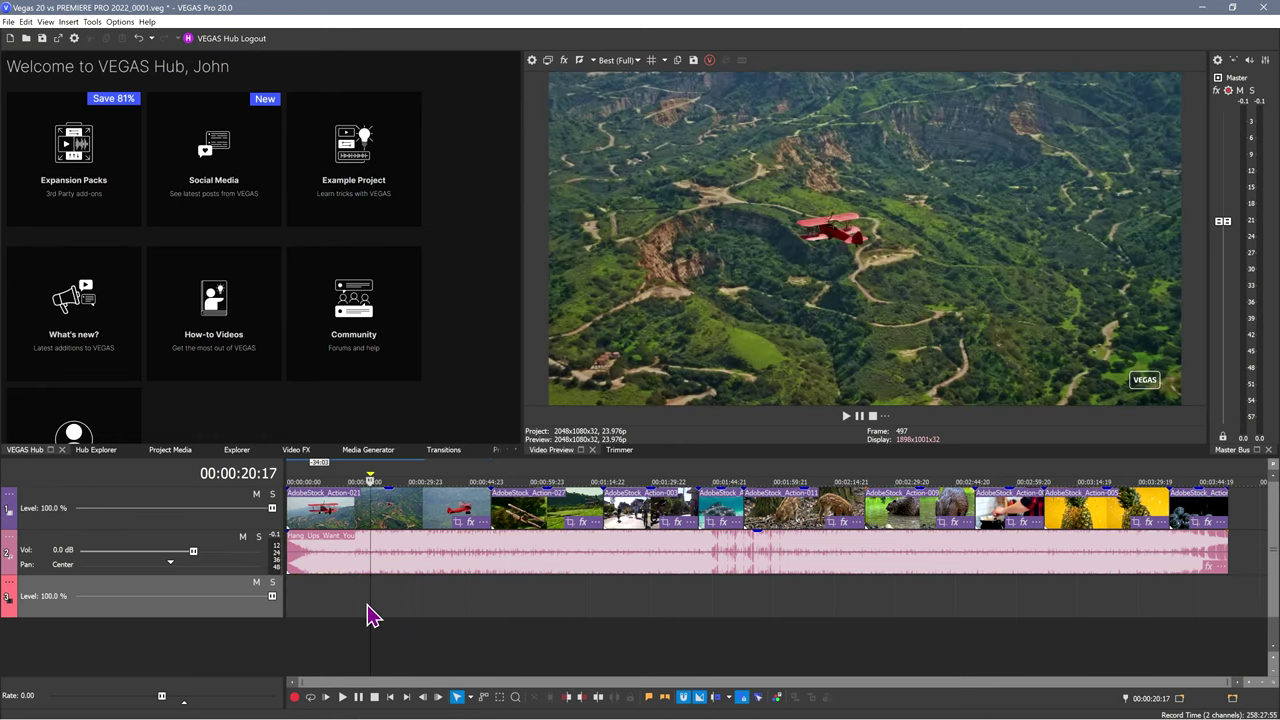
{"action": "left_click", "coordinate": [508, 525]}
{"action": "left_click_drag", "start_coordinate": [508, 525], "coordinate": [489, 527]}
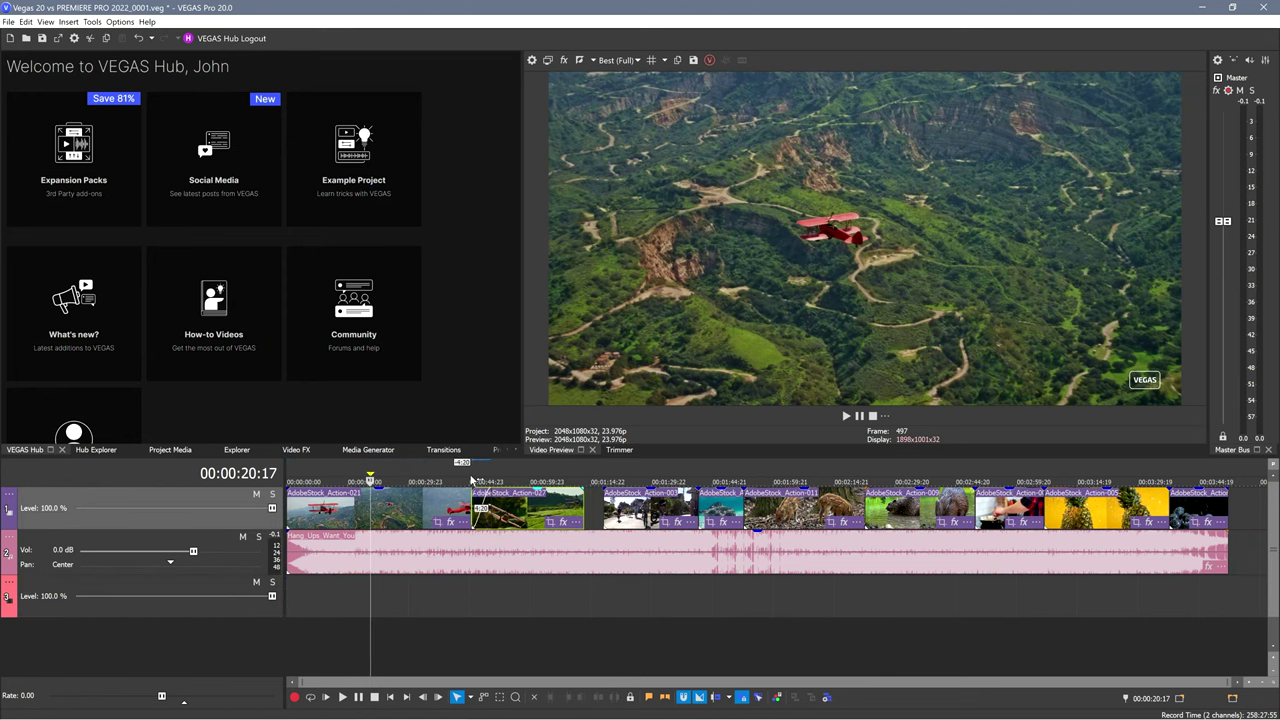
{"action": "left_click", "coordinate": [472, 481]}
{"action": "key", "text": "space"}
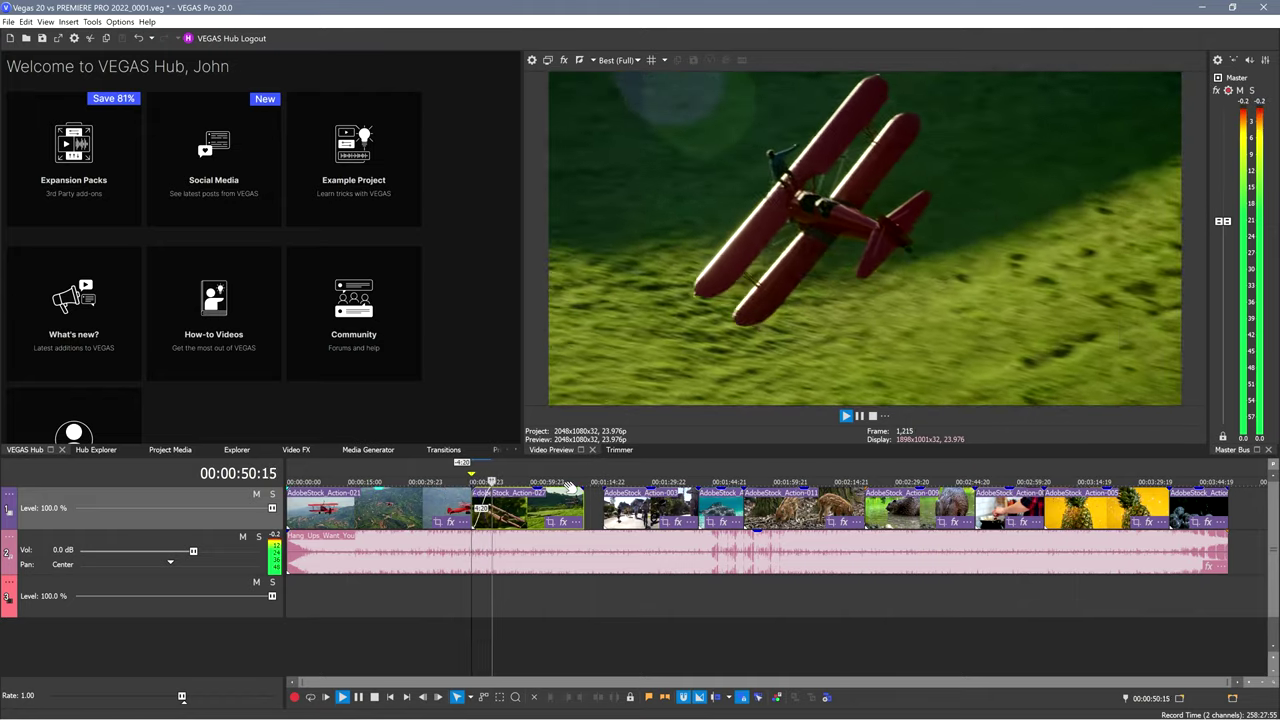
{"action": "key", "text": "space"}
{"action": "left_click_drag", "start_coordinate": [568, 503], "coordinate": [600, 503]}
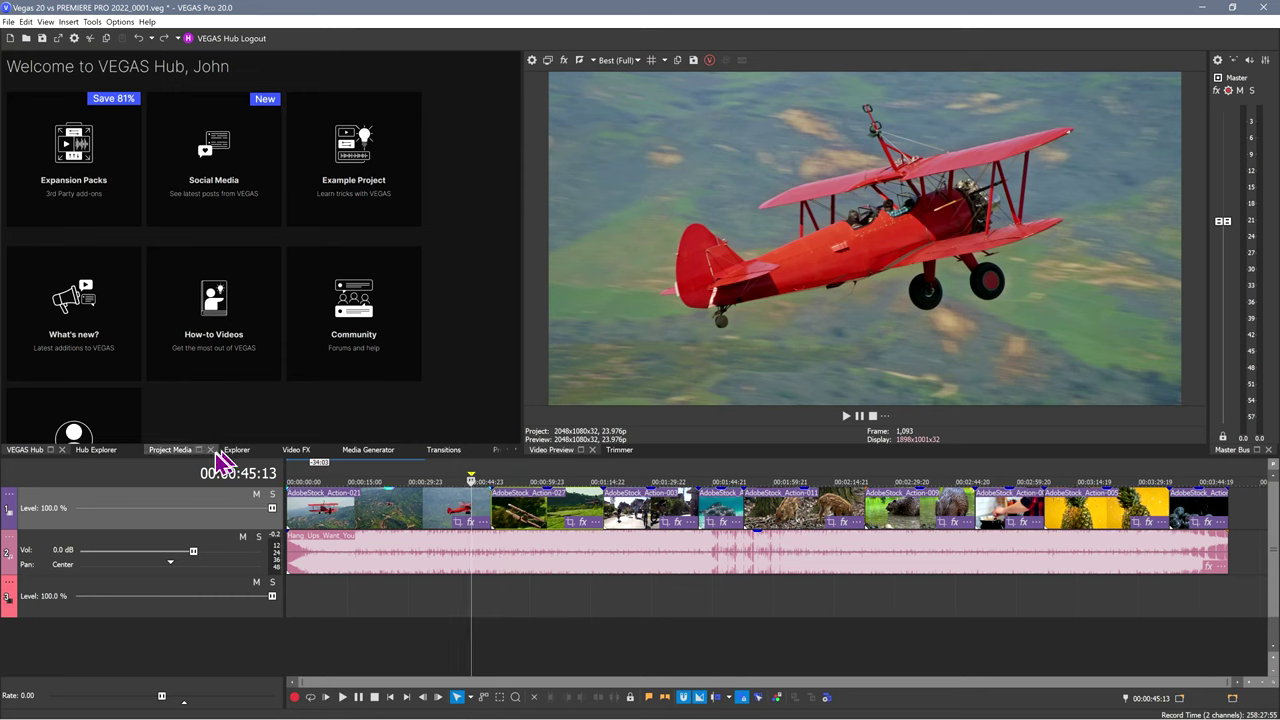
Drag the Simple 3D Blinds transition onto the Action-027/Action-003 cut.
{"action": "left_click", "coordinate": [297, 450]}
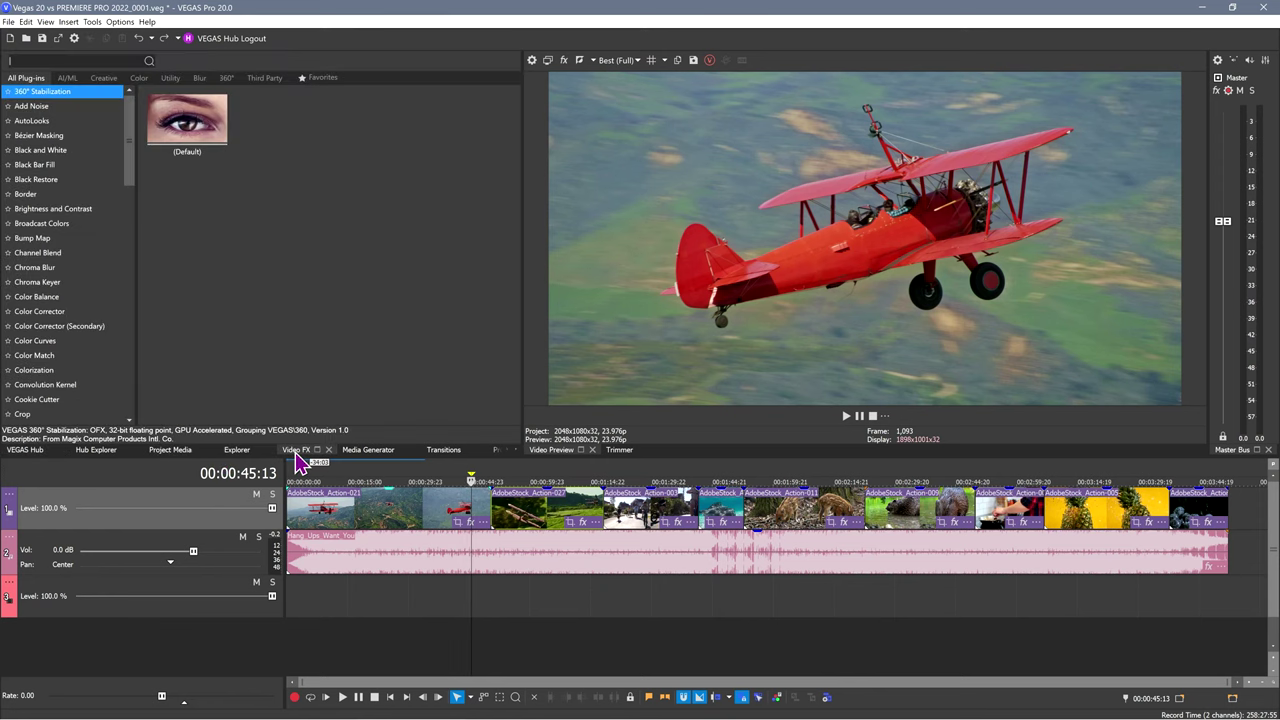
{"action": "left_click", "coordinate": [441, 449]}
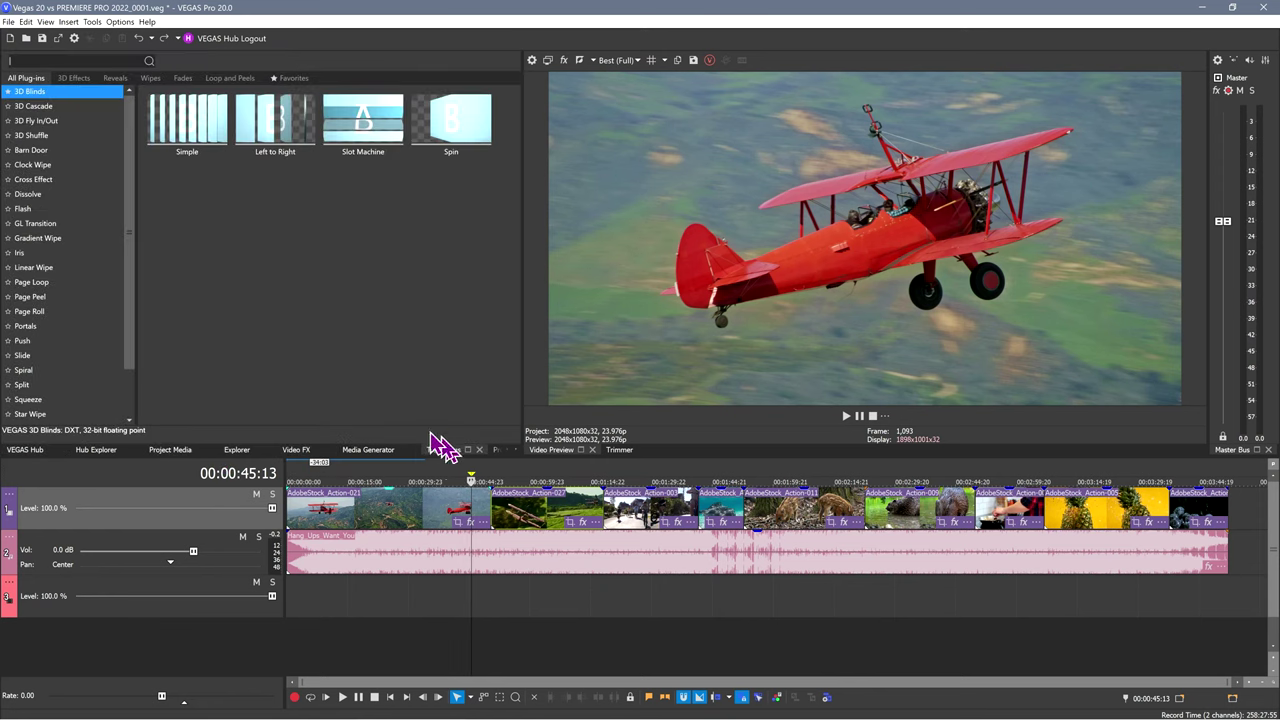
{"action": "left_click", "coordinate": [527, 479]}
{"action": "left_click_drag", "start_coordinate": [541, 477], "coordinate": [618, 476]}
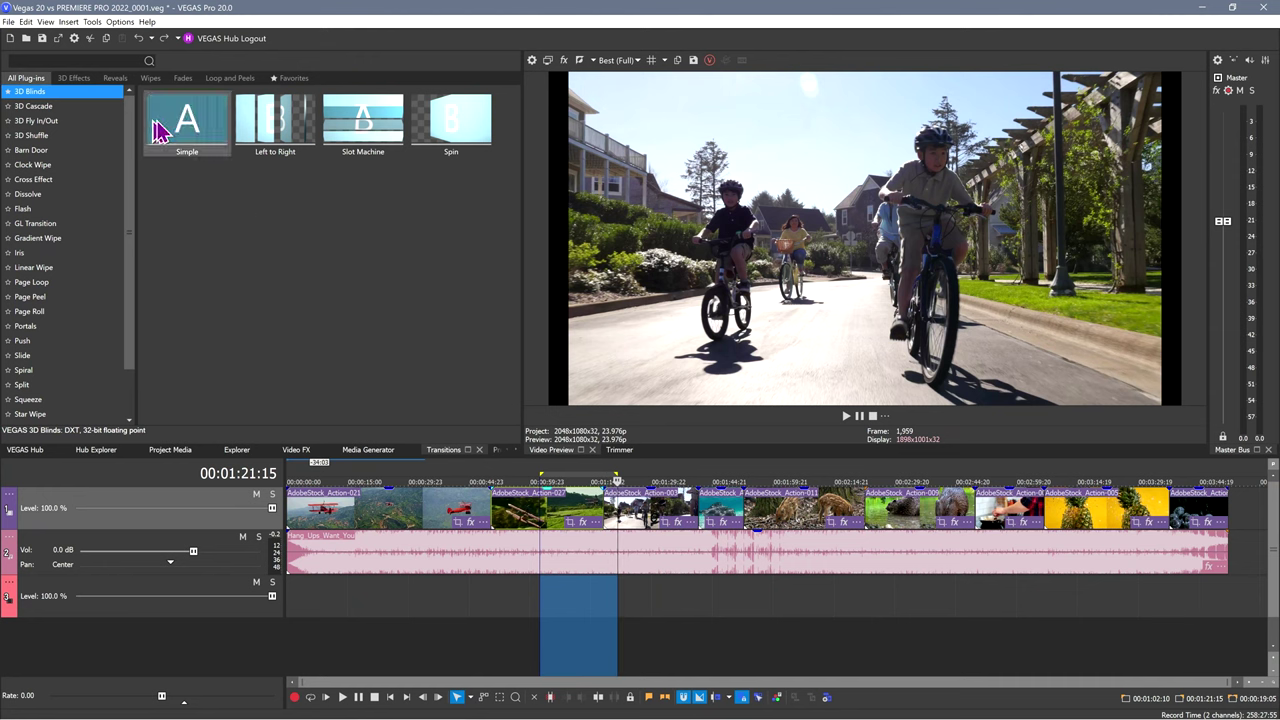
{"action": "left_click", "coordinate": [192, 134]}
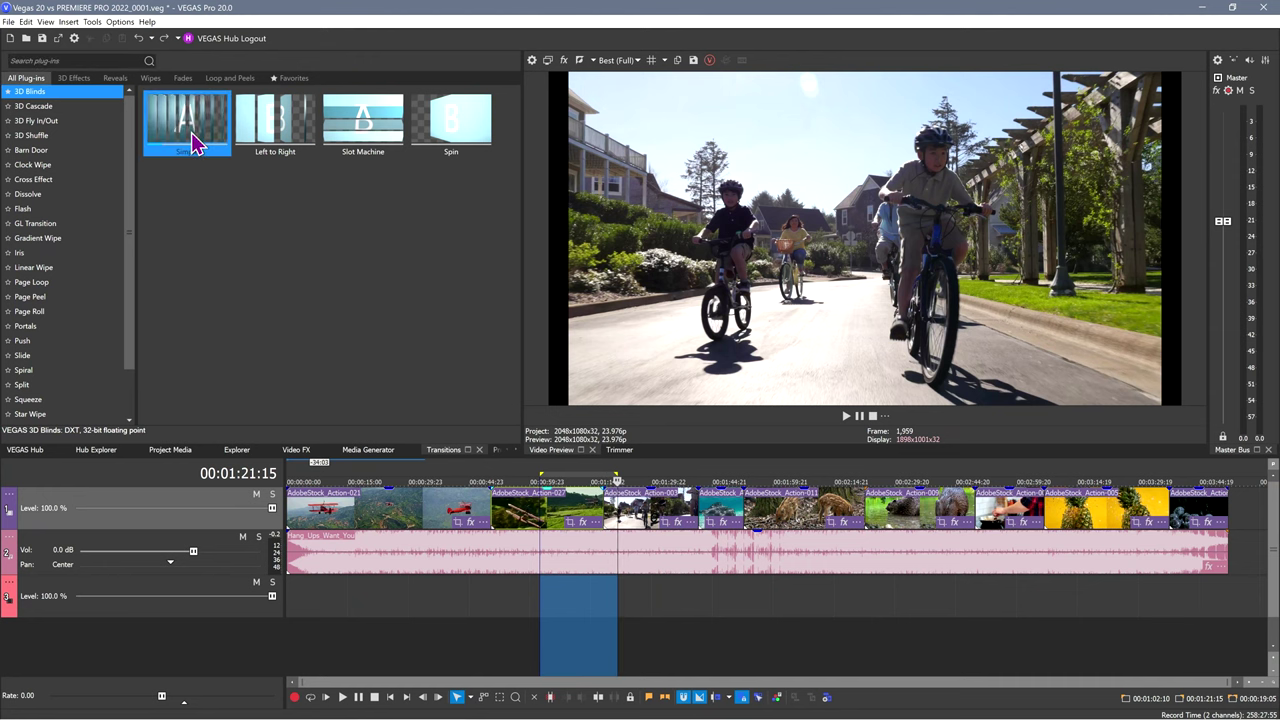
{"action": "left_click_drag", "start_coordinate": [191, 132], "coordinate": [611, 537]}
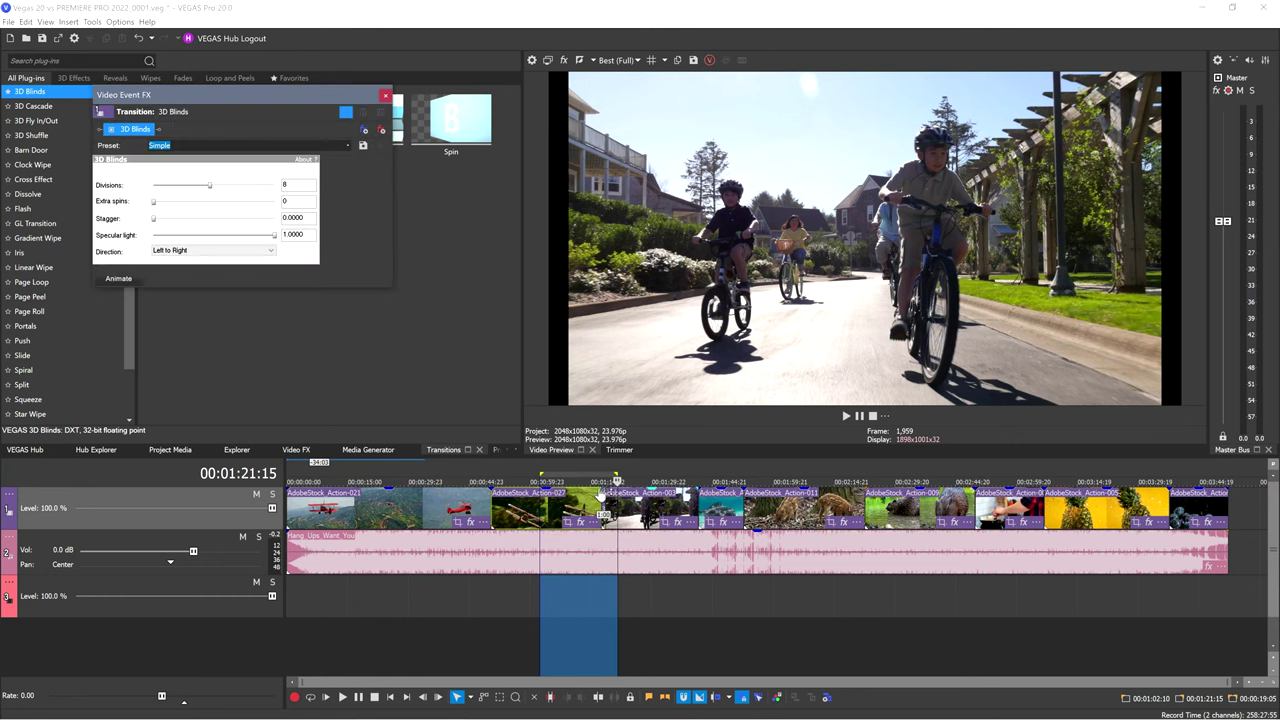
Preview the 3D Blinds transition twice, then move the playhead onto the biking clip.
{"action": "left_click", "coordinate": [589, 508]}
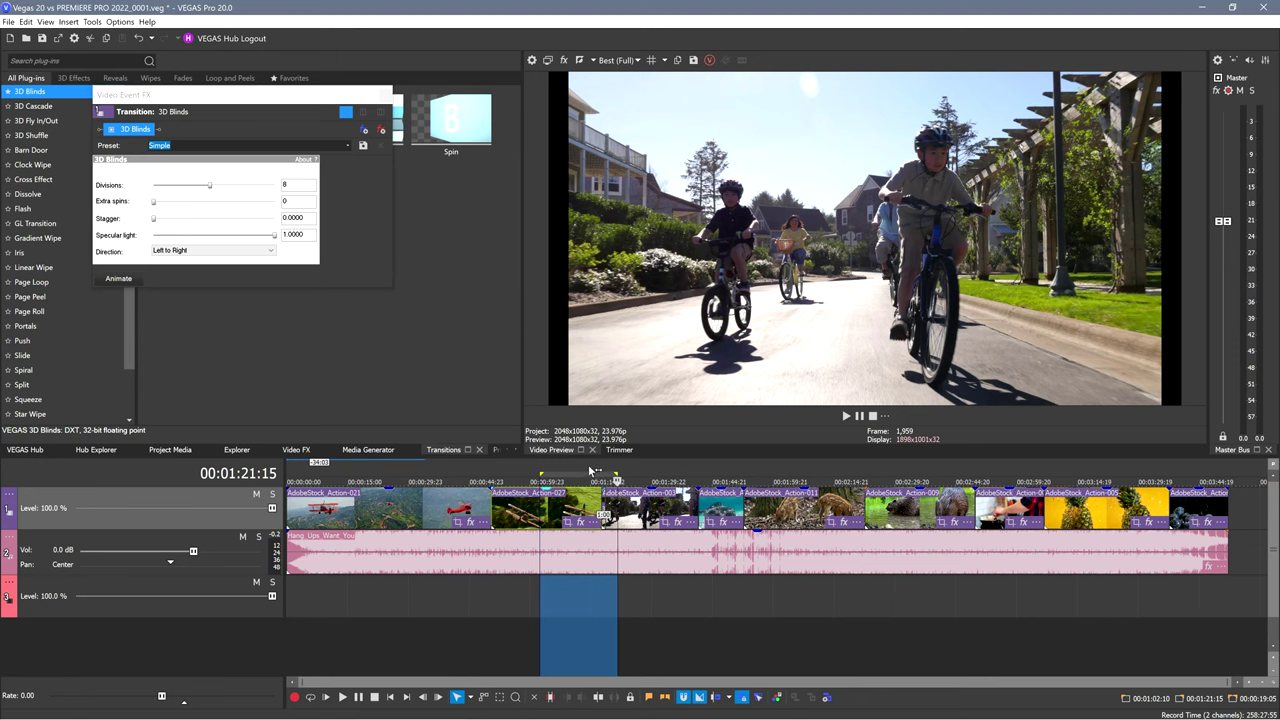
{"action": "key", "text": "space"}
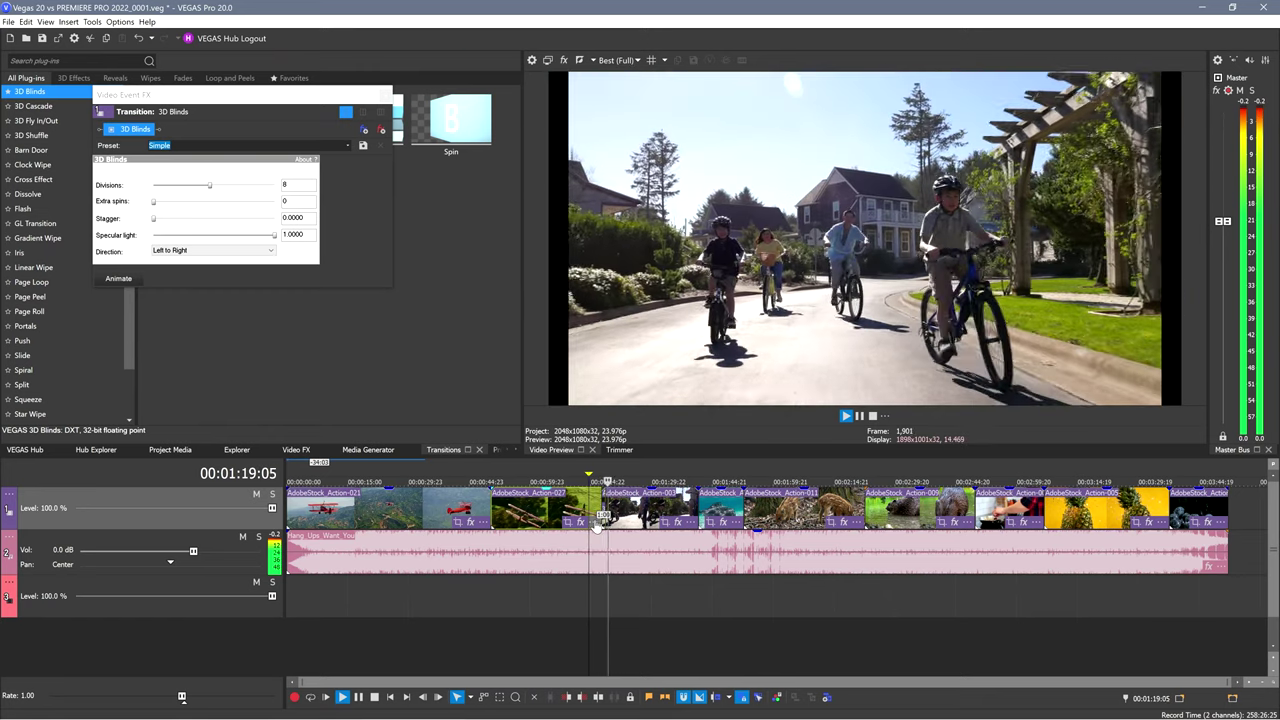
{"action": "key", "text": "space"}
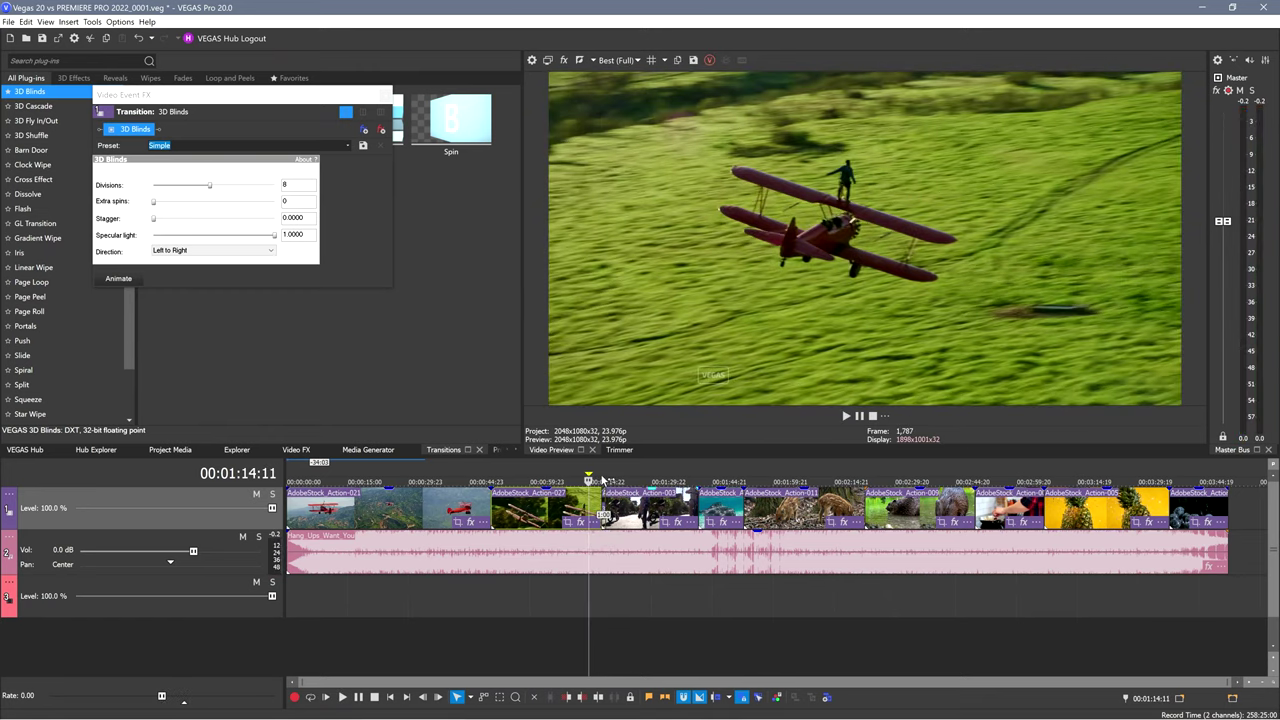
{"action": "key", "text": "space"}
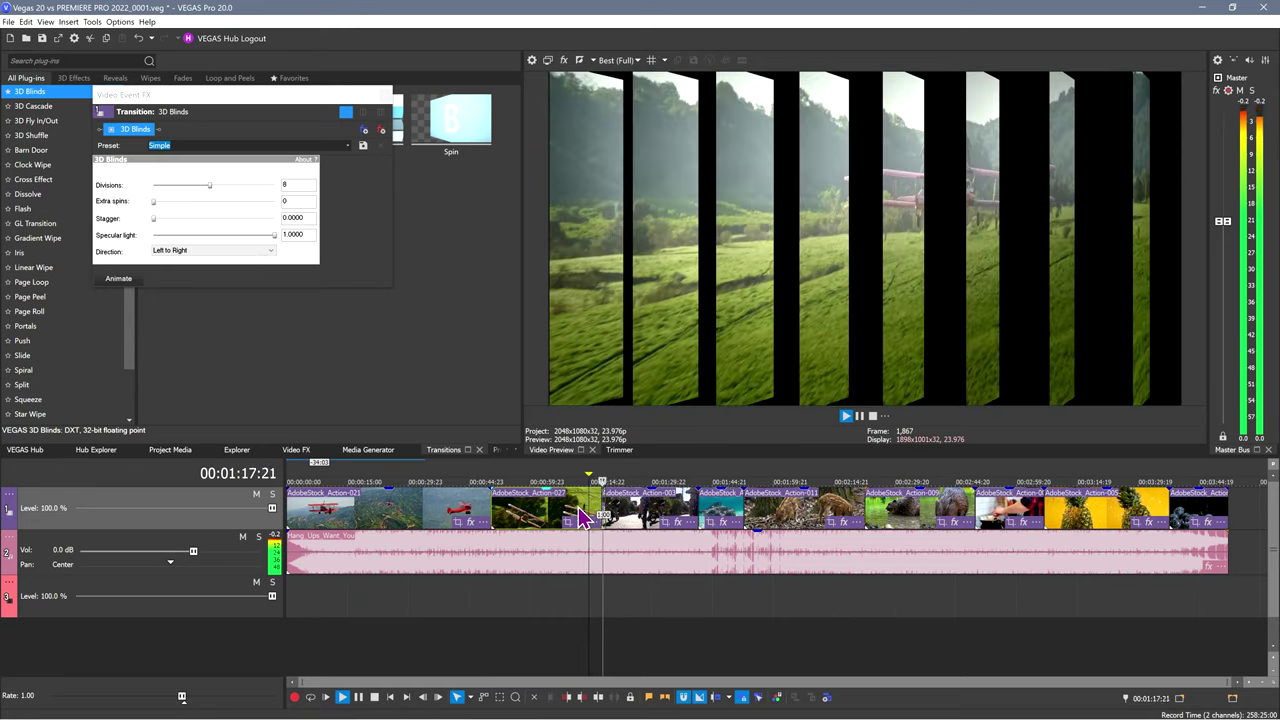
{"action": "key", "text": "space"}
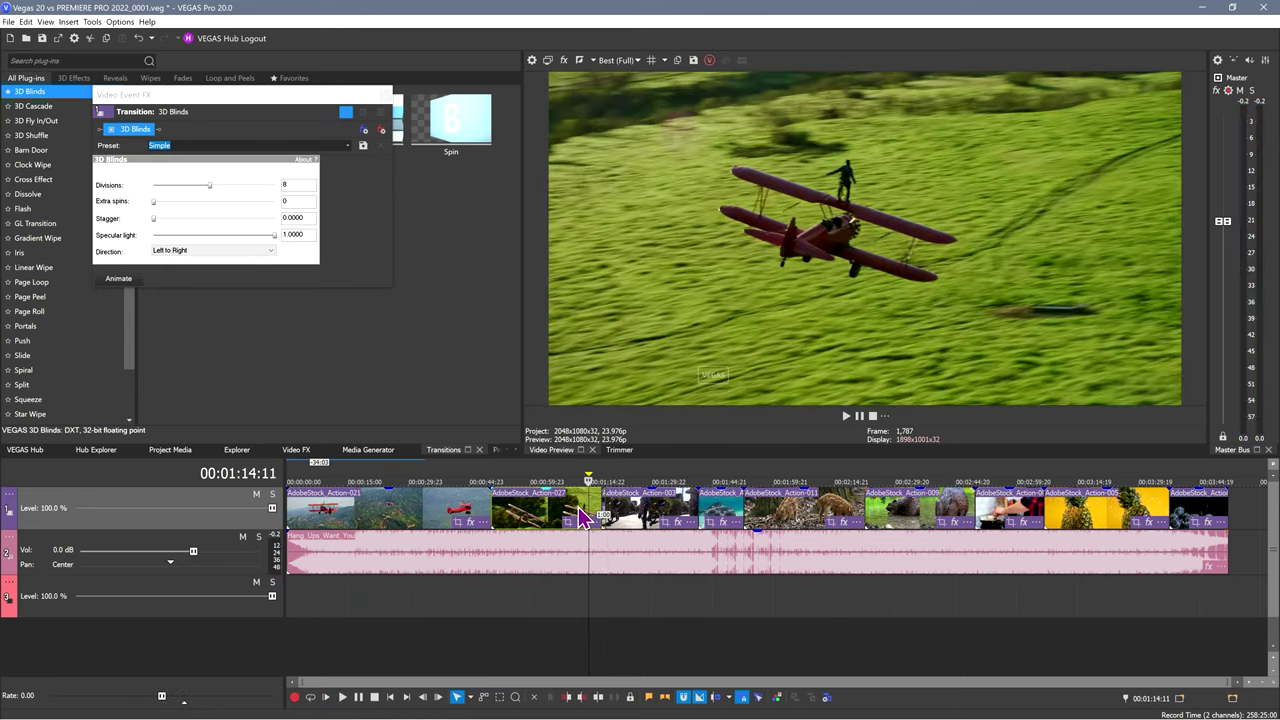
{"action": "left_click", "coordinate": [615, 483]}
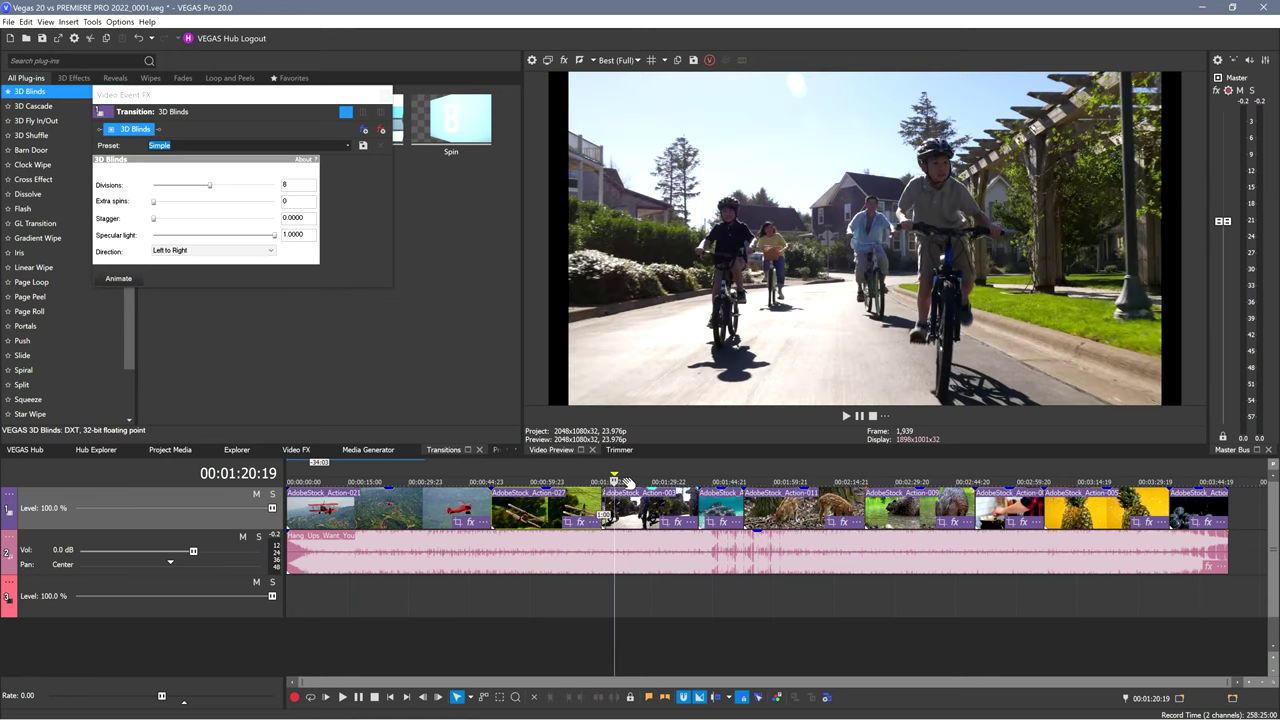
{"action": "left_click", "coordinate": [625, 483]}
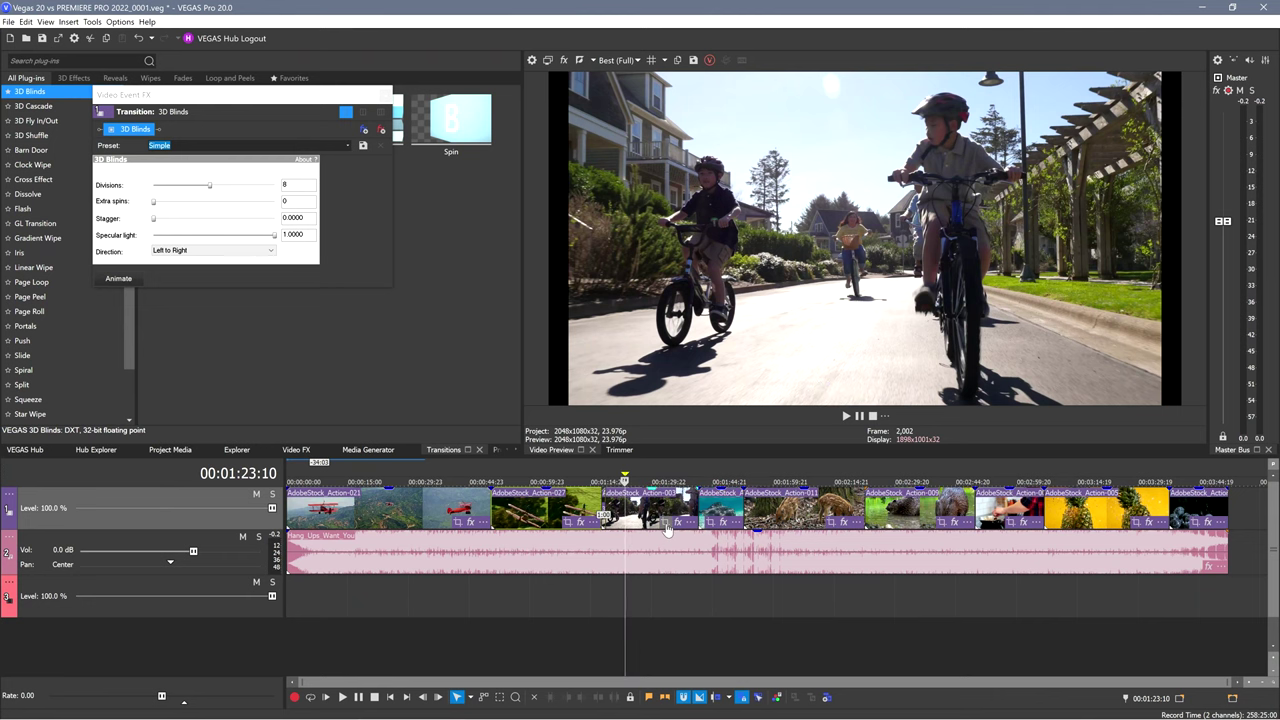
Open Pan/Crop for Action-003 and match the crop frame to the source aspect.
{"action": "left_click", "coordinate": [665, 524]}
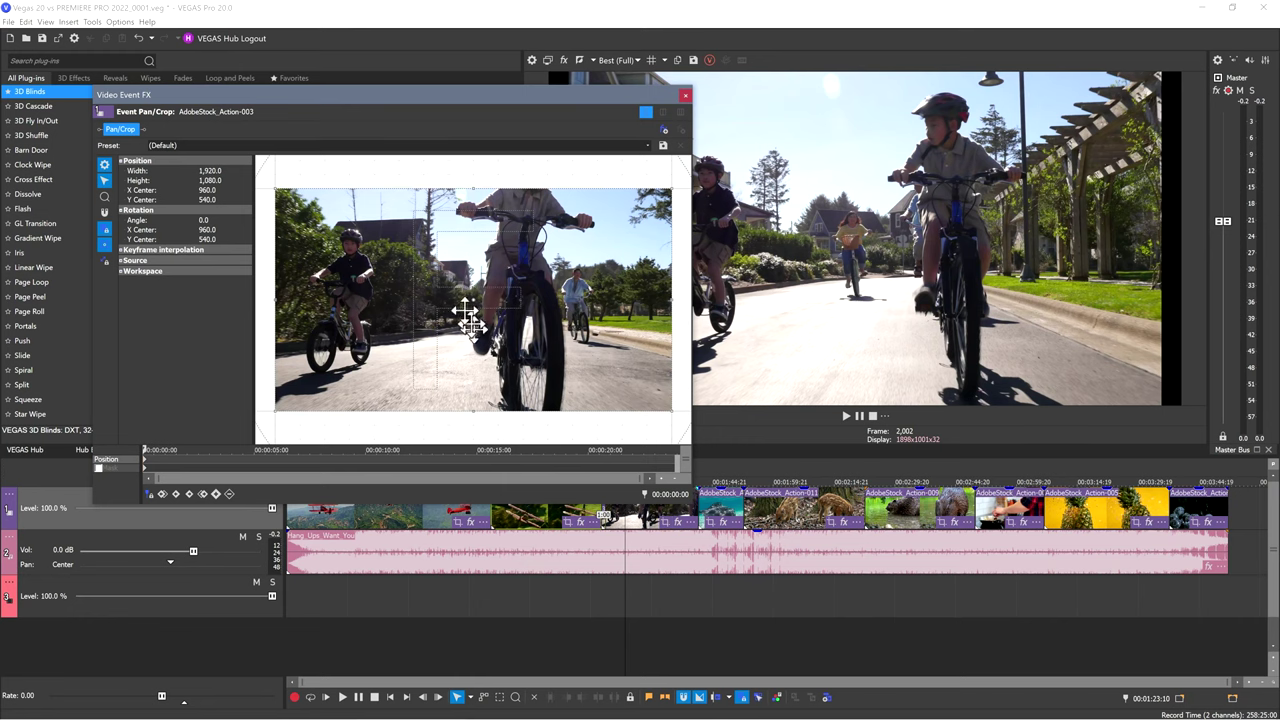
{"action": "mouse_move", "coordinate": [573, 328]}
{"action": "left_mouse_down"}
{"action": "mouse_move", "coordinate": [545, 317]}
{"action": "mouse_move", "coordinate": [573, 328]}
{"action": "left_mouse_up"}
{"action": "right_click", "coordinate": [650, 343]}
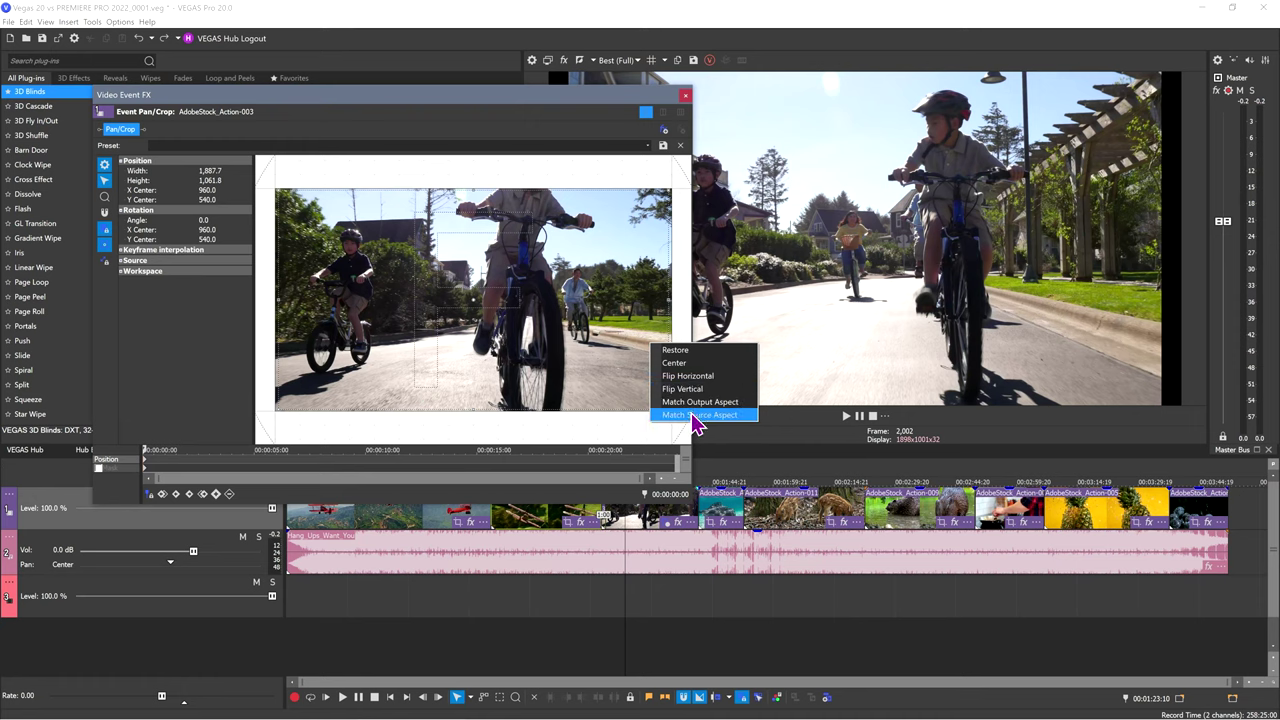
{"action": "left_click", "coordinate": [697, 416]}
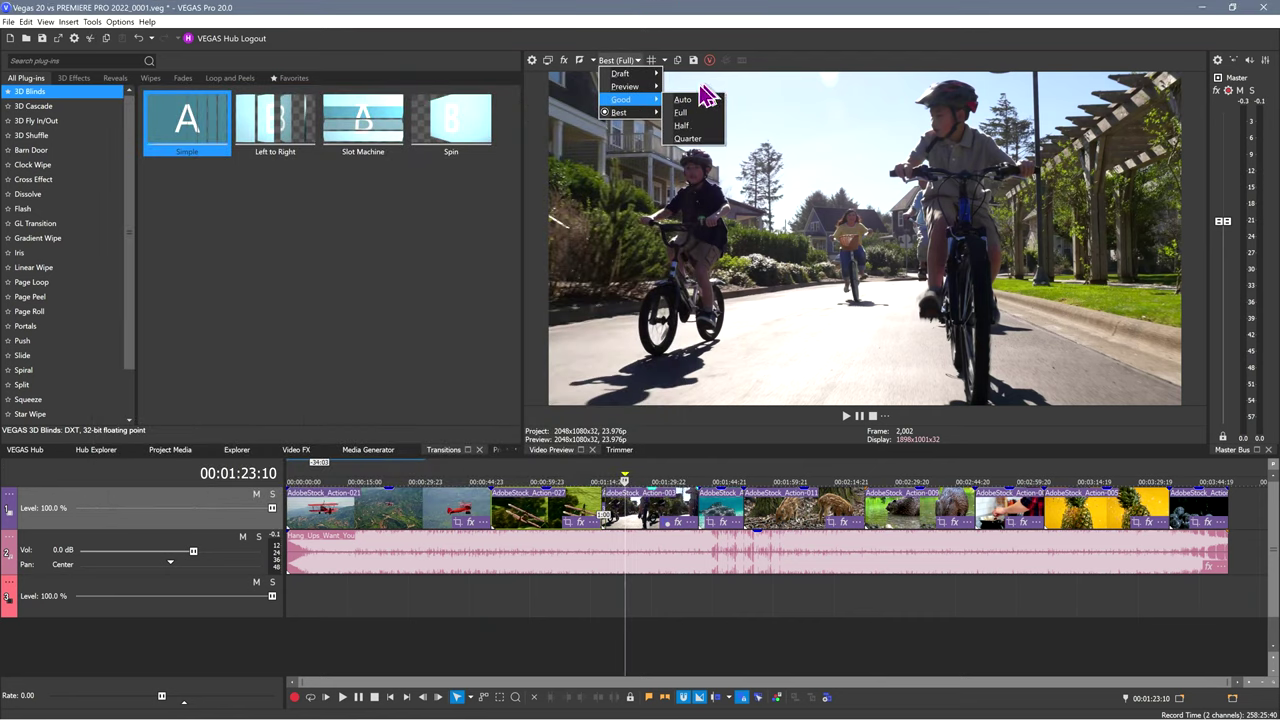
{"action": "left_click", "coordinate": [760, 122]}
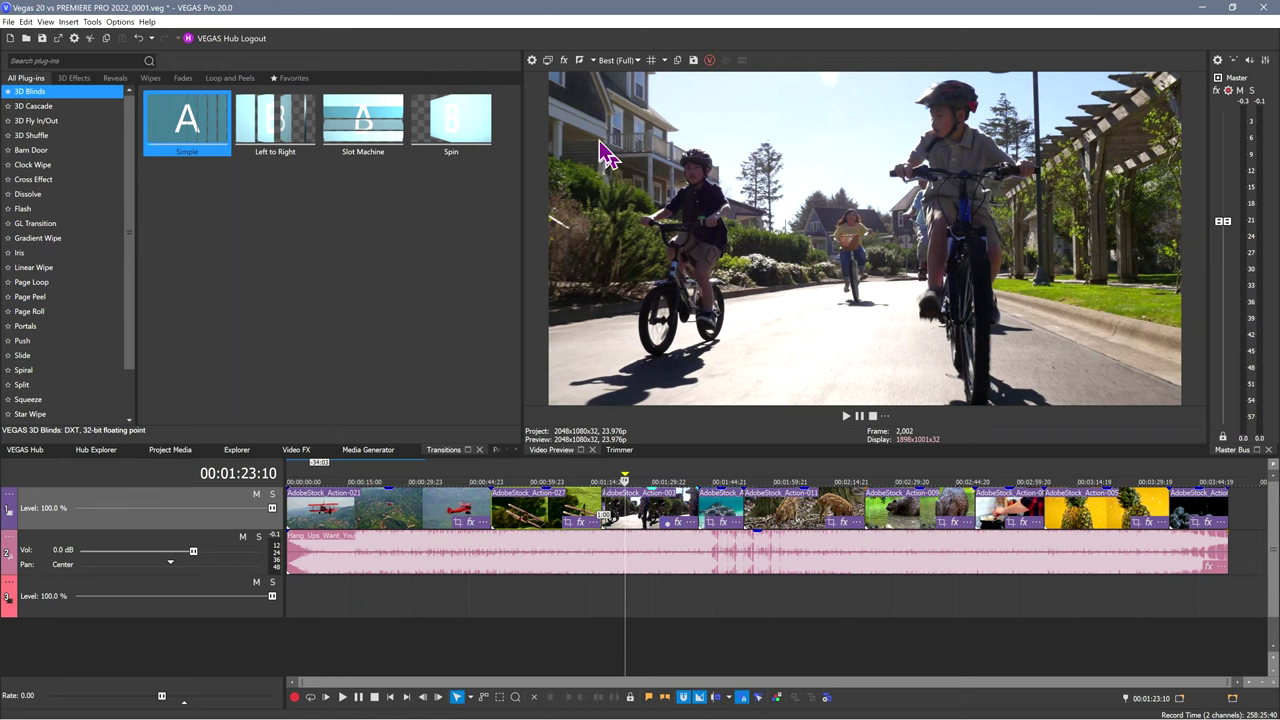
{"action": "left_click", "coordinate": [532, 60]}
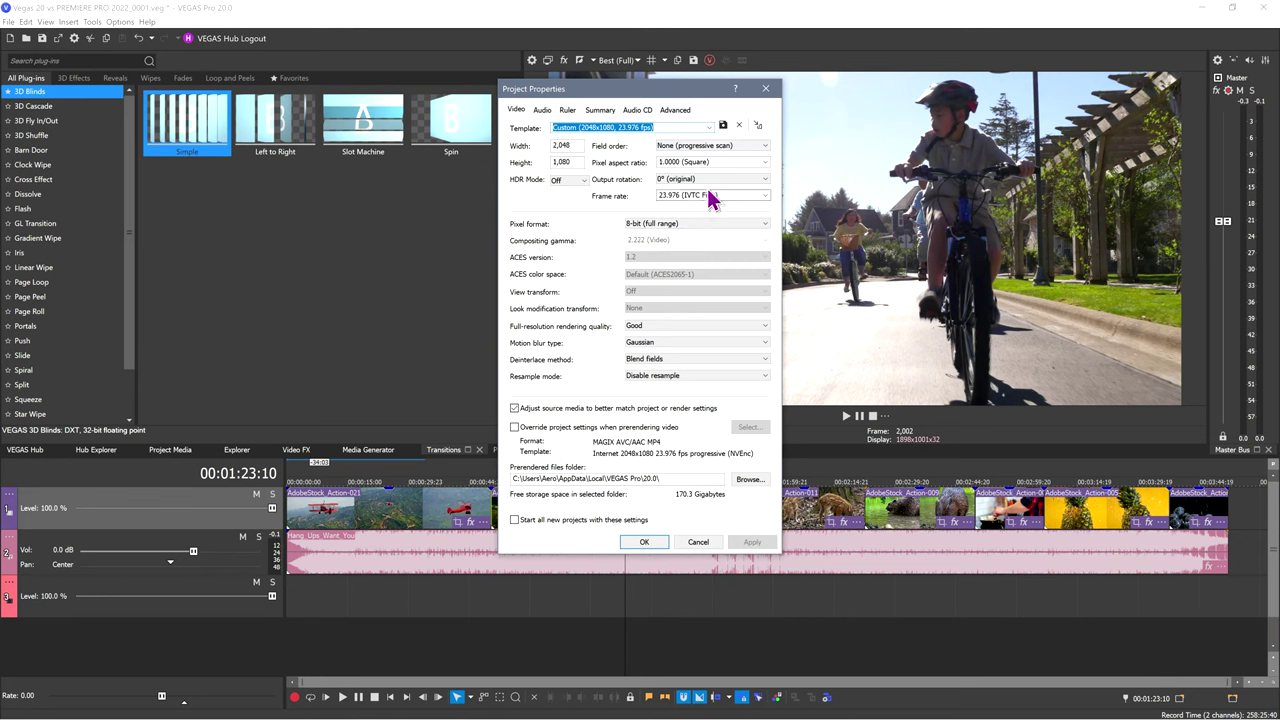
{"action": "left_click", "coordinate": [767, 89]}
{"action": "left_click", "coordinate": [532, 60]}
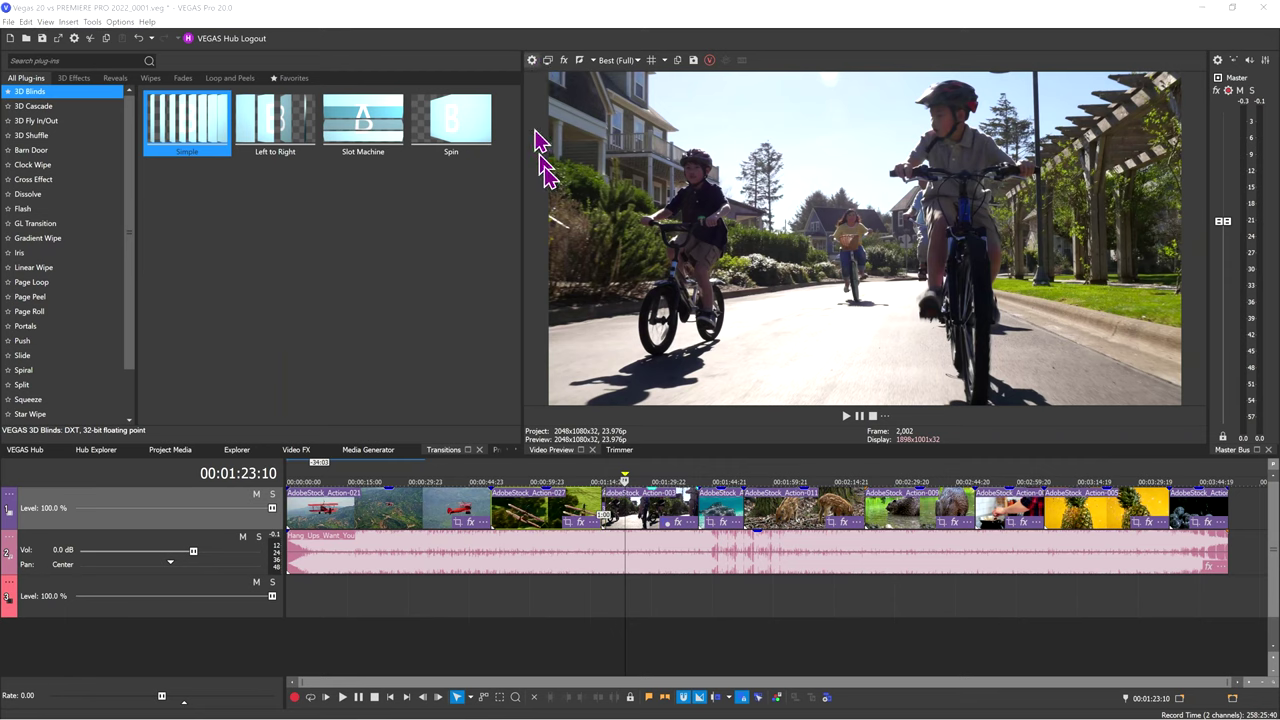
{"action": "left_click", "coordinate": [767, 89]}
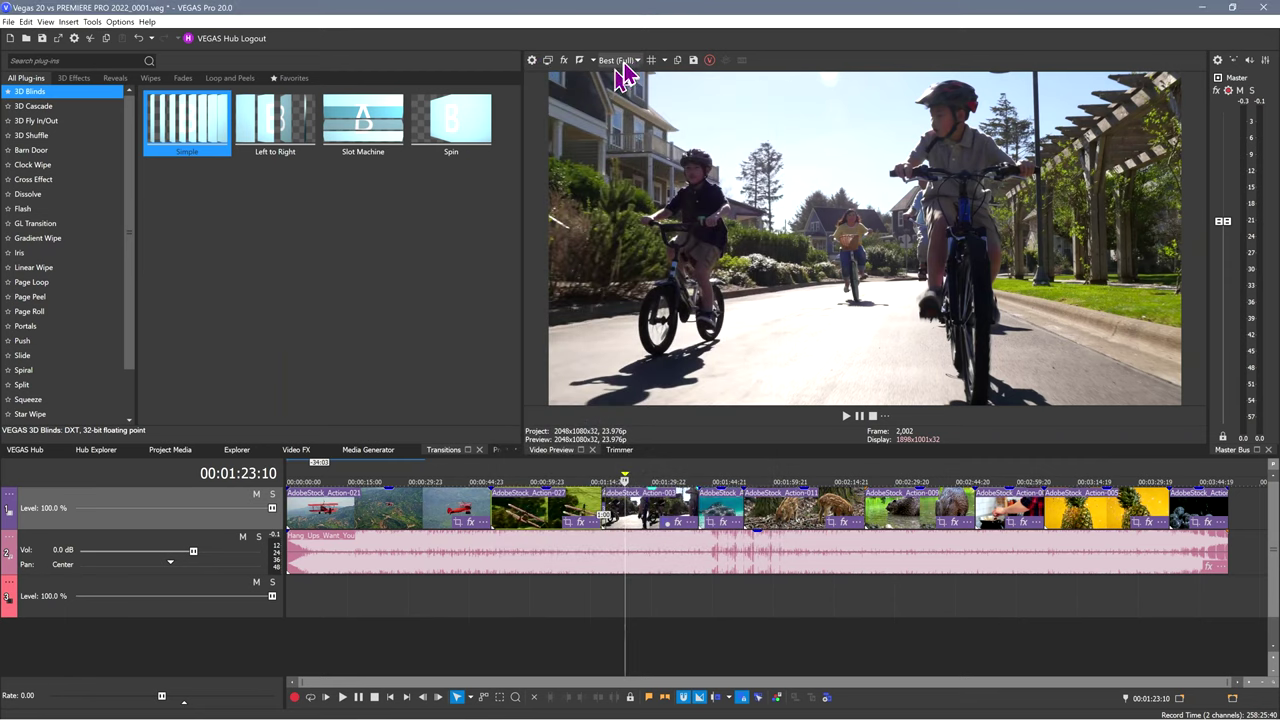
{"action": "left_click", "coordinate": [639, 61]}
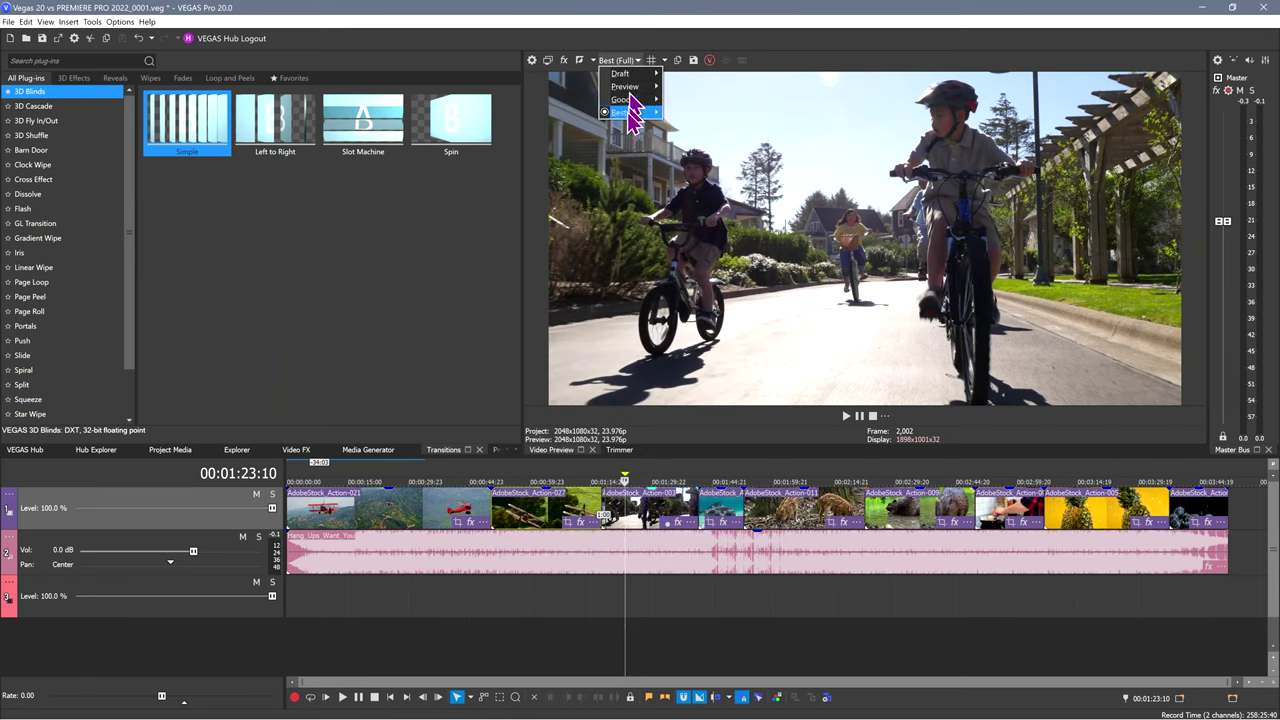
{"action": "left_click", "coordinate": [760, 84]}
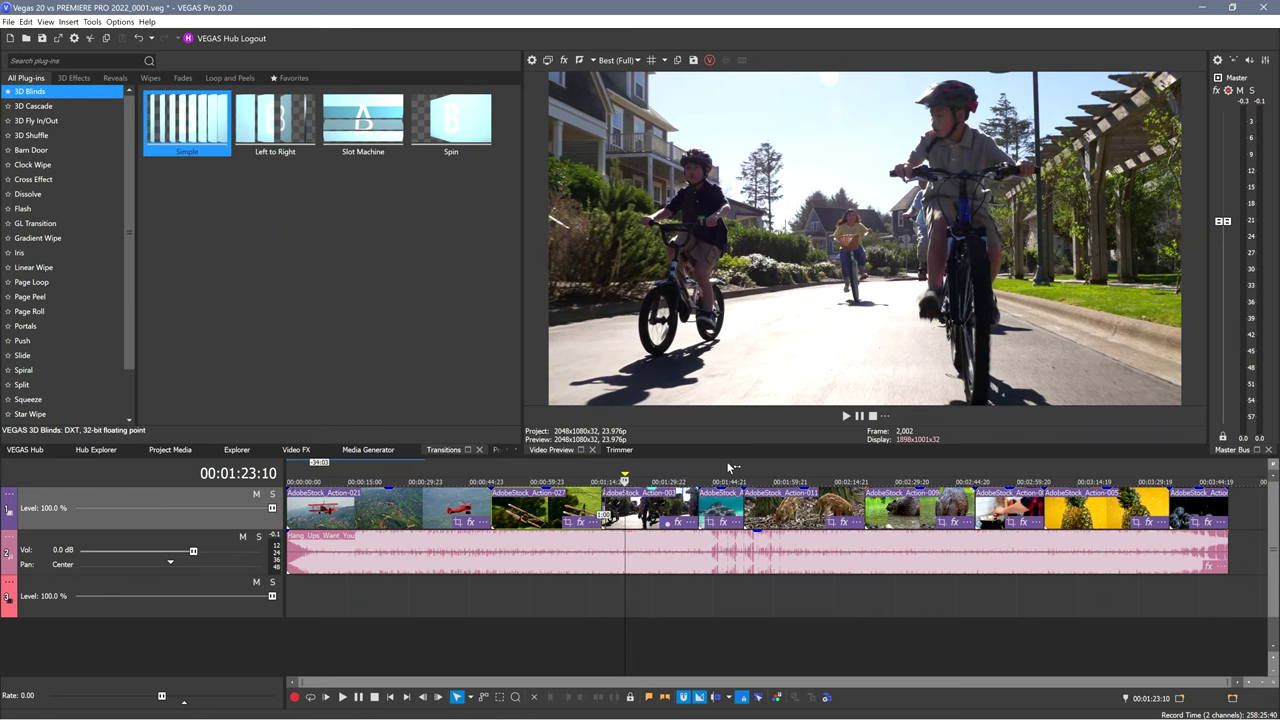
Switch to Color Grading for Action-027 and show the HSL Hue vs. Hue curve.
{"action": "key", "text": "alt+d"}
{"action": "key", "text": "c"}
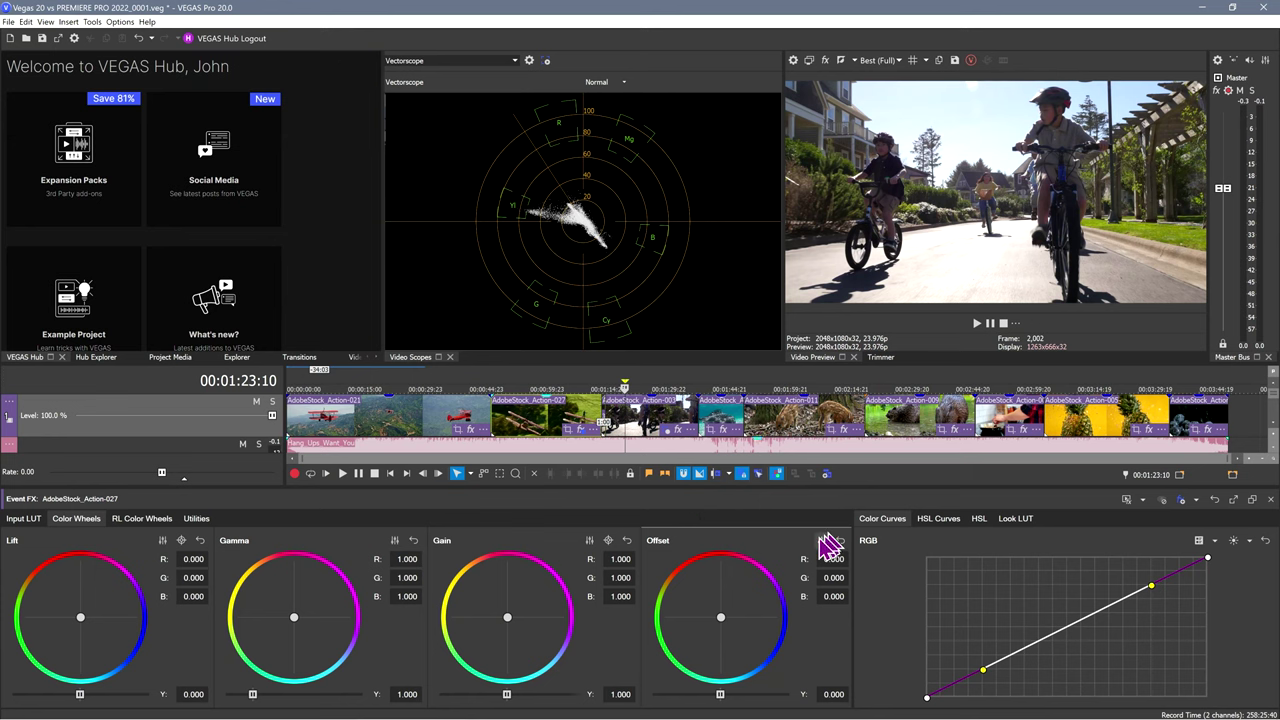
{"action": "left_click", "coordinate": [954, 521]}
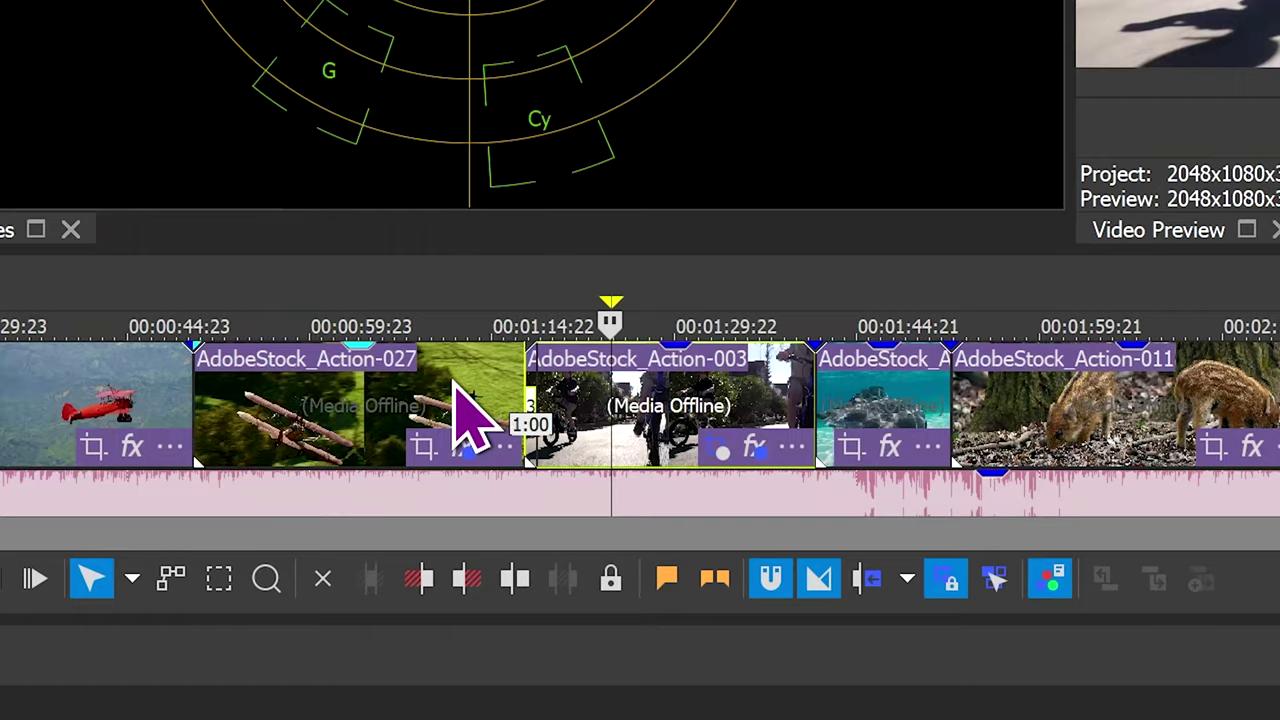
Select the Action-003 bike clip and add three control points on its Hue vs Hue curve.
{"action": "left_click", "coordinate": [581, 420]}
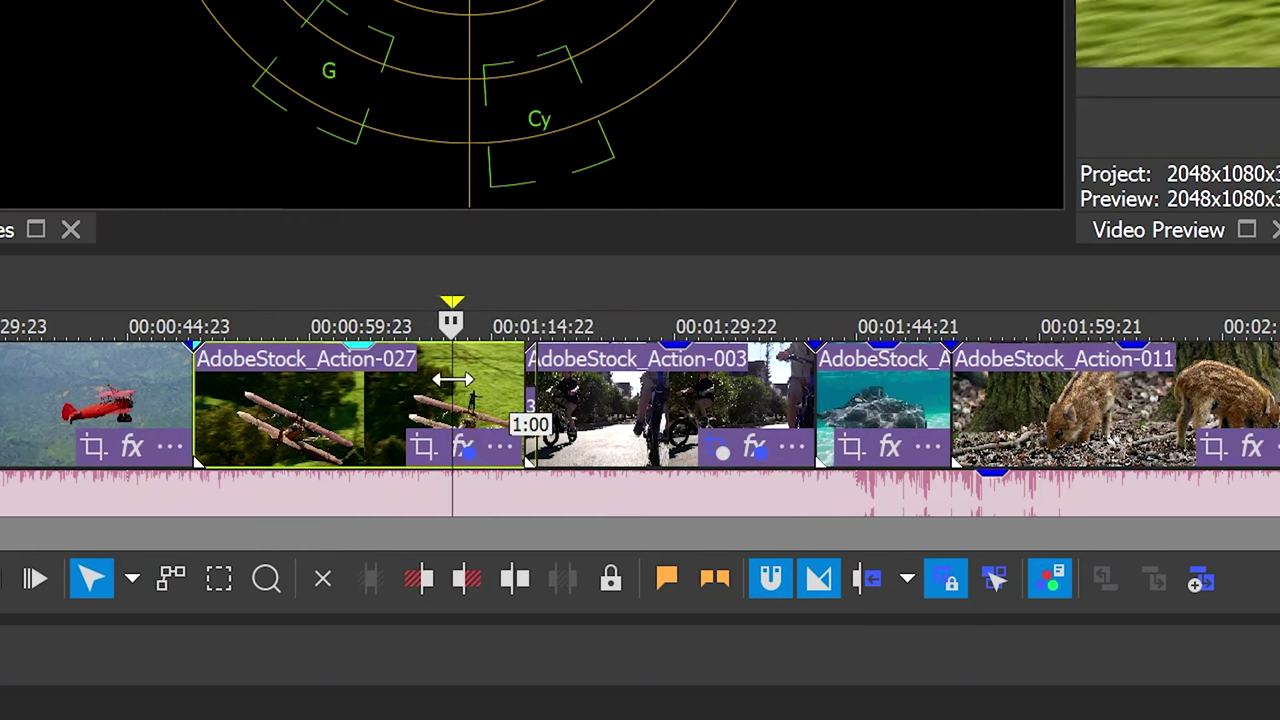
{"action": "left_click", "coordinate": [372, 382]}
{"action": "left_click", "coordinate": [640, 416]}
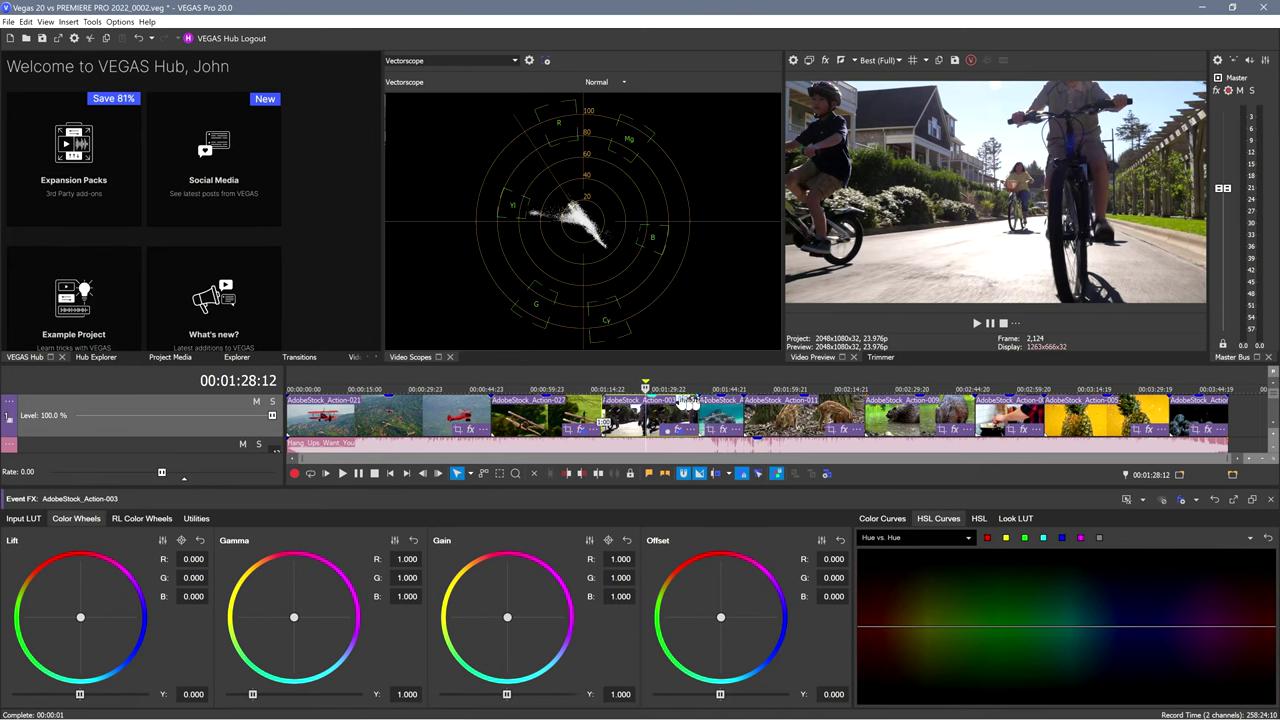
{"action": "left_click", "coordinate": [930, 628]}
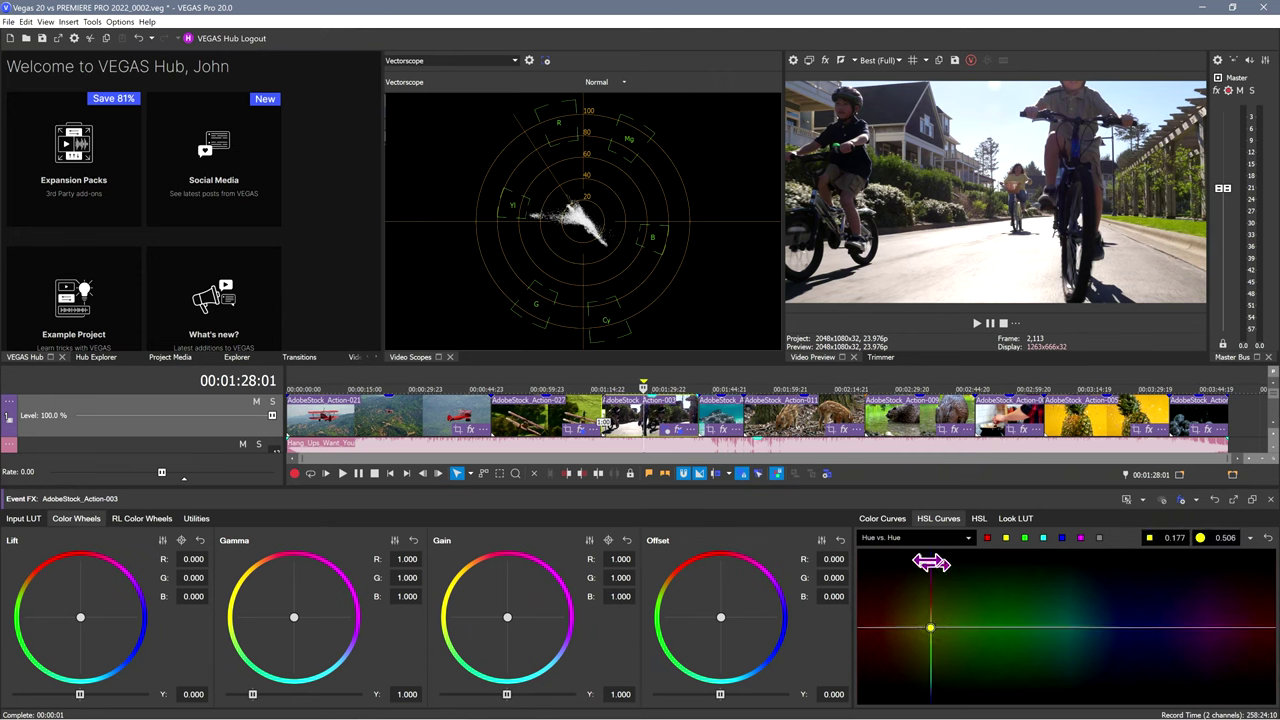
{"action": "left_click", "coordinate": [1077, 626]}
{"action": "left_click", "coordinate": [1183, 626]}
Drag two hue points to shift hues, then reset the curve and nudge one new point toward magenta.
{"action": "mouse_move", "coordinate": [1182, 626]}
{"action": "left_mouse_down"}
{"action": "mouse_move", "coordinate": [1189, 603]}
{"action": "mouse_move", "coordinate": [1186, 659]}
{"action": "mouse_move", "coordinate": [1194, 598]}
{"action": "mouse_move", "coordinate": [1186, 651]}
{"action": "mouse_move", "coordinate": [1196, 610]}
{"action": "left_mouse_up"}
{"action": "mouse_move", "coordinate": [1077, 626]}
{"action": "left_mouse_down"}
{"action": "mouse_move", "coordinate": [1080, 603]}
{"action": "mouse_move", "coordinate": [1088, 643]}
{"action": "mouse_move", "coordinate": [1089, 617]}
{"action": "mouse_move", "coordinate": [1092, 632]}
{"action": "left_mouse_up"}
{"action": "left_click", "coordinate": [1267, 539]}
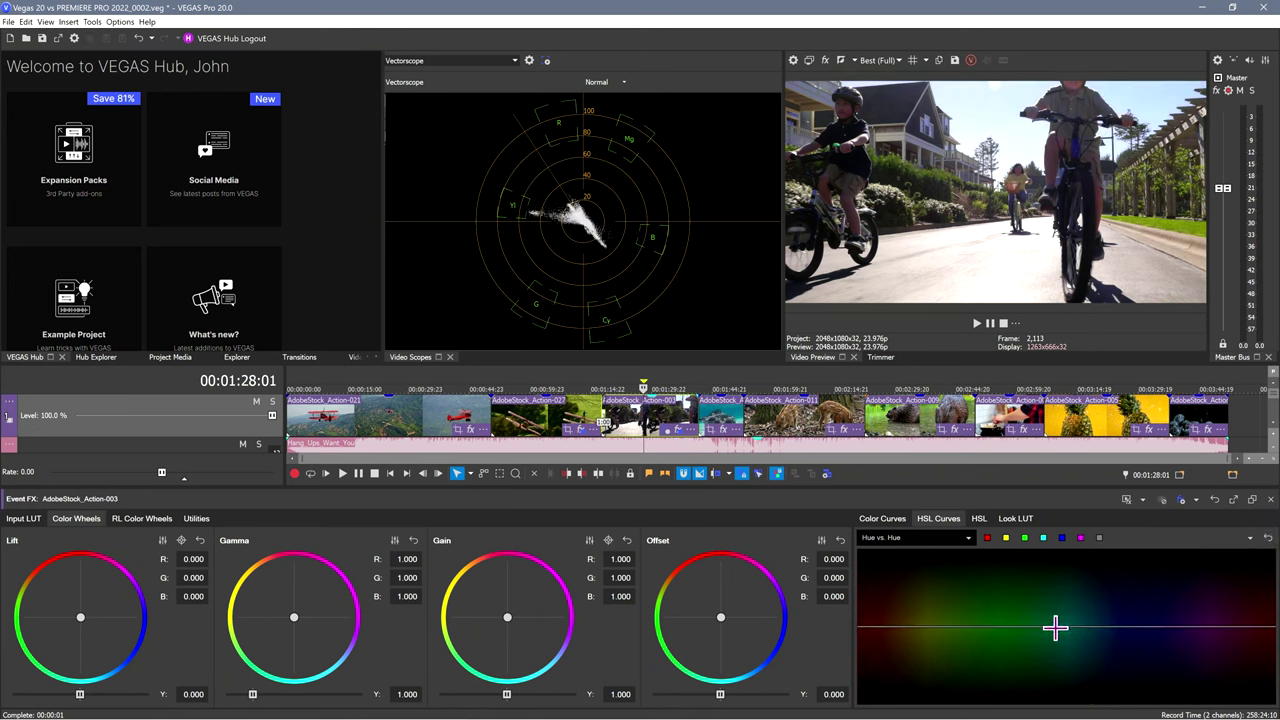
{"action": "left_click", "coordinate": [1079, 627]}
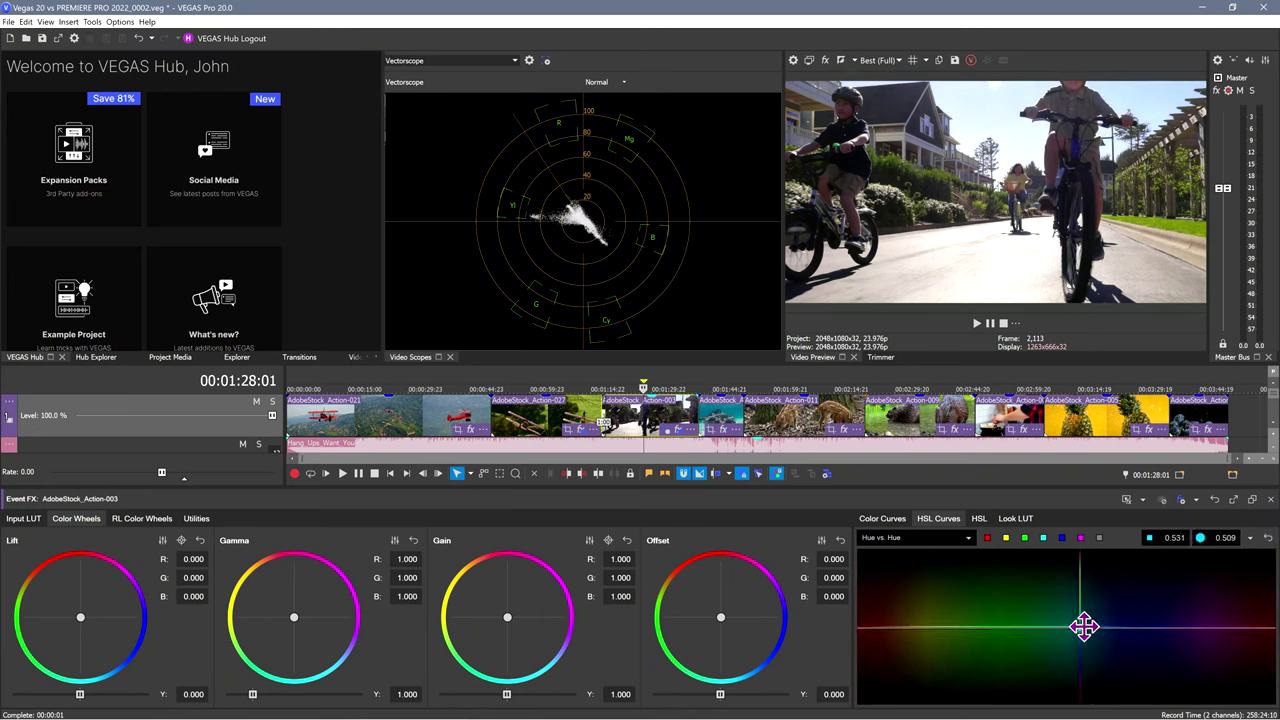
{"action": "mouse_move", "coordinate": [1084, 626]}
{"action": "left_mouse_down"}
{"action": "mouse_move", "coordinate": [1083, 583]}
{"action": "mouse_move", "coordinate": [1080, 663]}
{"action": "mouse_move", "coordinate": [1080, 611]}
{"action": "mouse_move", "coordinate": [1131, 611]}
{"action": "mouse_move", "coordinate": [1039, 619]}
{"action": "mouse_move", "coordinate": [1128, 634]}
{"action": "mouse_move", "coordinate": [1048, 608]}
{"action": "mouse_move", "coordinate": [1117, 628]}
{"action": "mouse_move", "coordinate": [1083, 636]}
{"action": "mouse_move", "coordinate": [1074, 623]}
{"action": "left_mouse_up"}
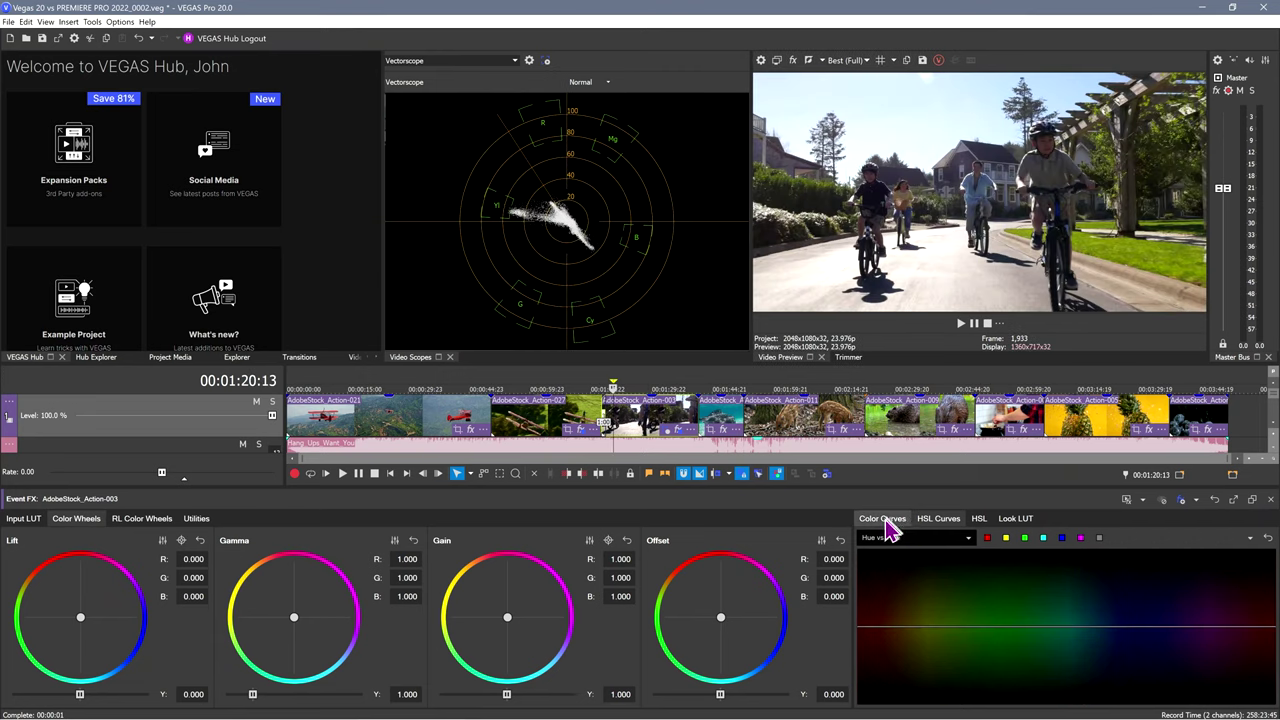
In Color Curves, widen the view to show Red, Green and Blue, then bend the Red and master RGB curves.
{"action": "left_click", "coordinate": [882, 518]}
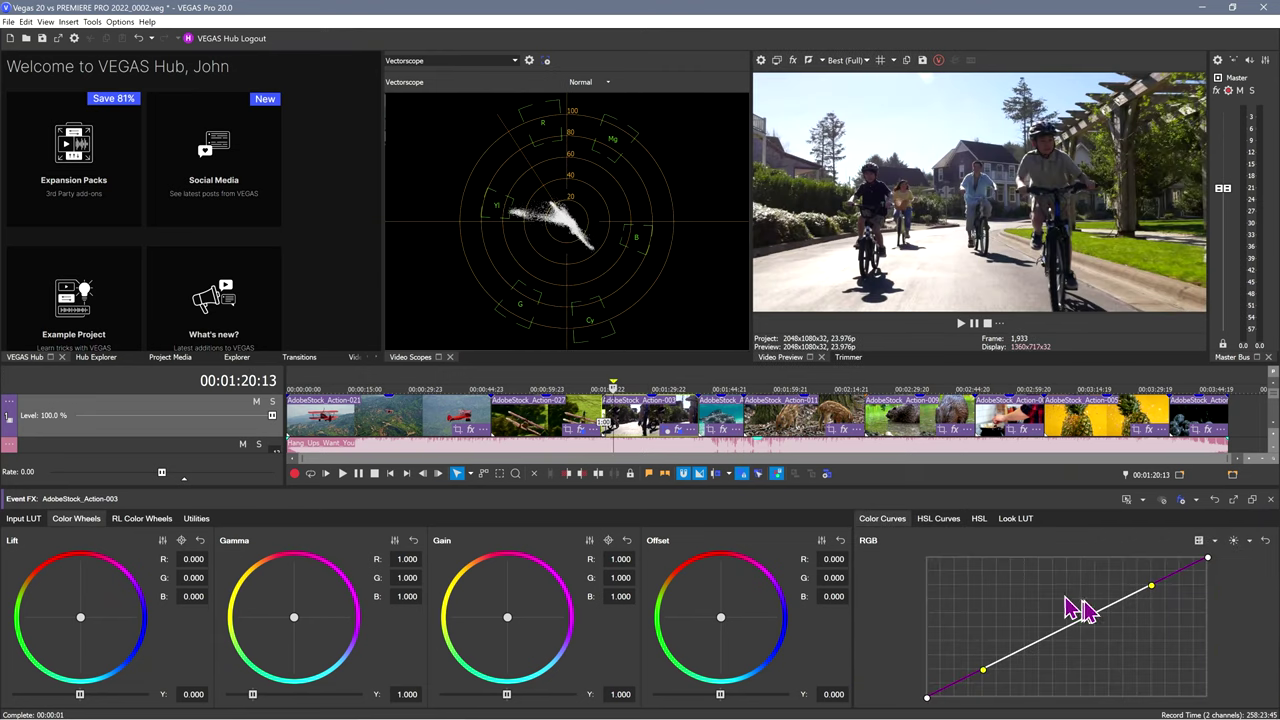
{"action": "left_click_drag", "start_coordinate": [852, 632], "coordinate": [307, 604]}
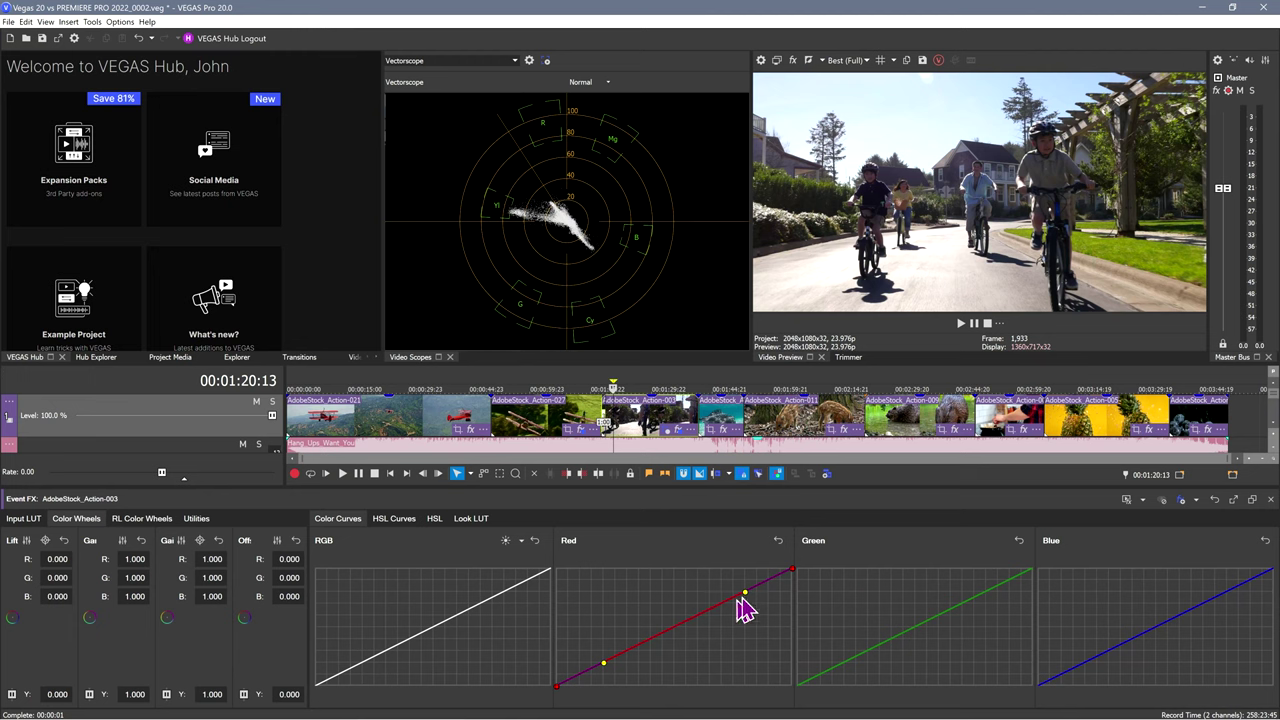
{"action": "mouse_move", "coordinate": [744, 597]}
{"action": "left_mouse_down"}
{"action": "mouse_move", "coordinate": [686, 597]}
{"action": "mouse_move", "coordinate": [737, 646]}
{"action": "mouse_move", "coordinate": [736, 593]}
{"action": "left_mouse_up"}
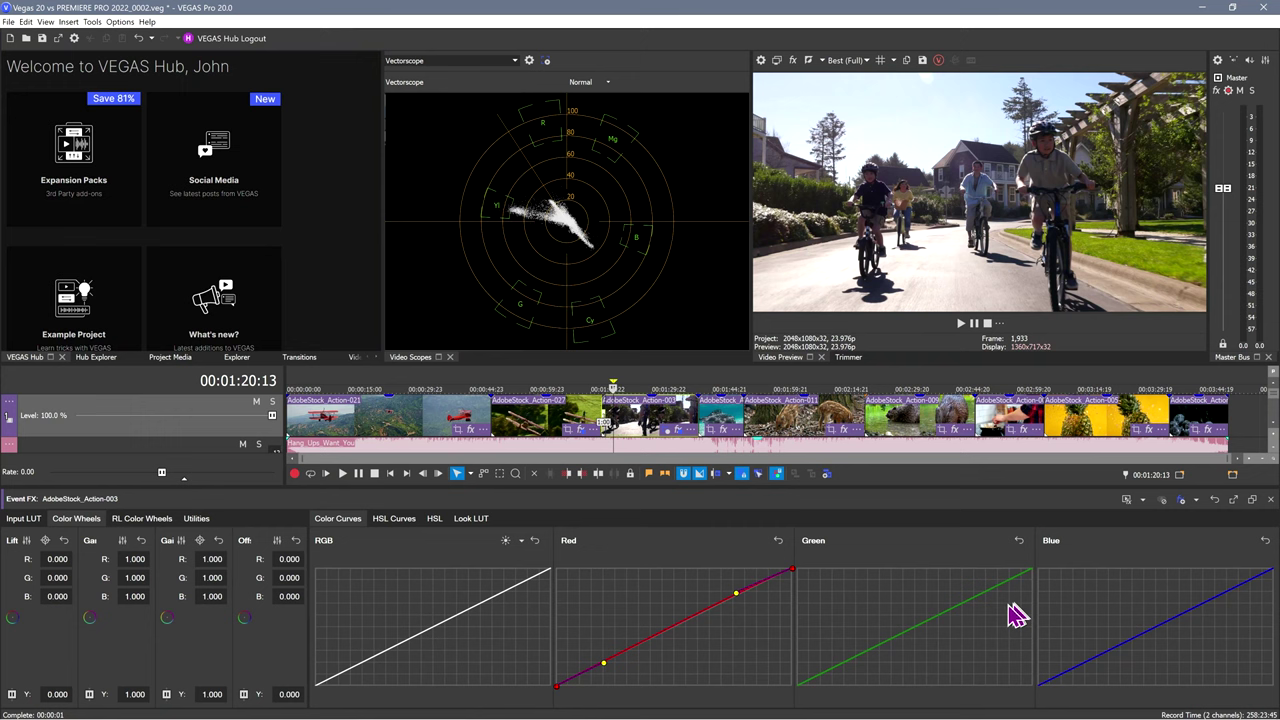
{"action": "left_click", "coordinate": [429, 630]}
{"action": "mouse_move", "coordinate": [501, 593]}
{"action": "left_mouse_down"}
{"action": "mouse_move", "coordinate": [476, 580]}
{"action": "mouse_move", "coordinate": [506, 612]}
{"action": "mouse_move", "coordinate": [494, 612]}
{"action": "left_mouse_up"}
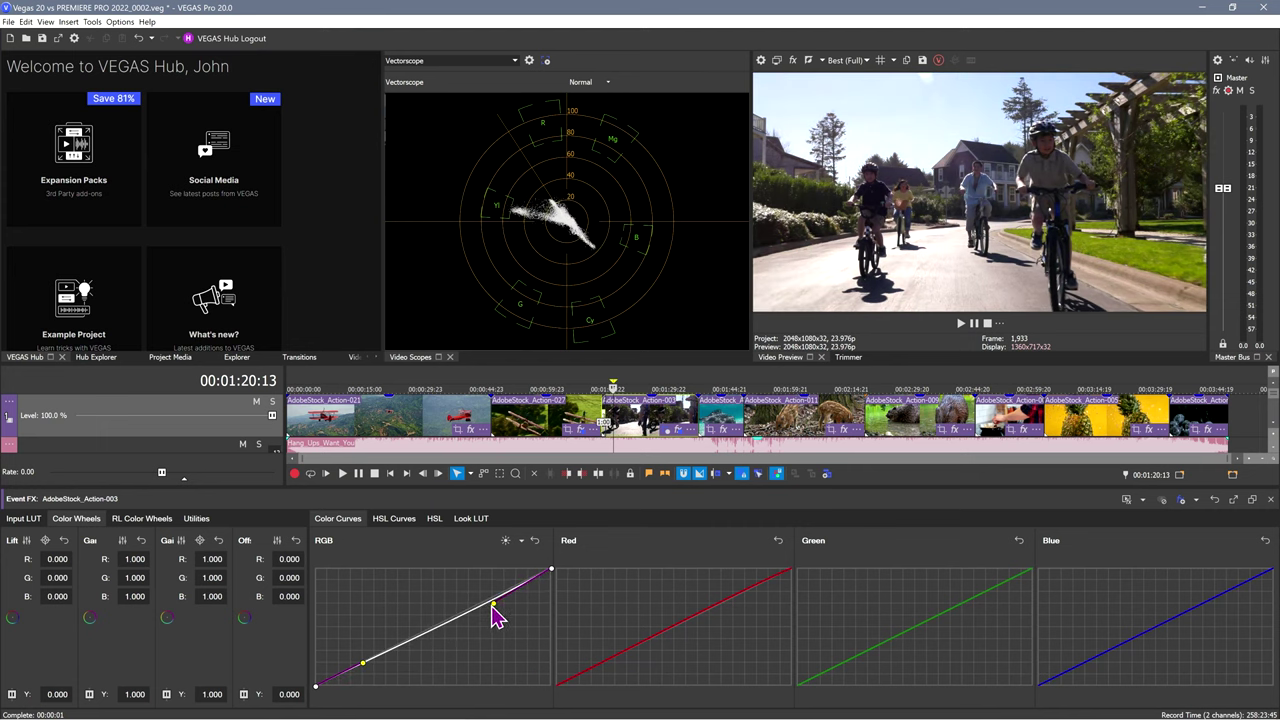
Enlarge the colour wheels beside Look LUT and nudge the Lift balance slightly.
{"action": "left_click", "coordinate": [410, 524]}
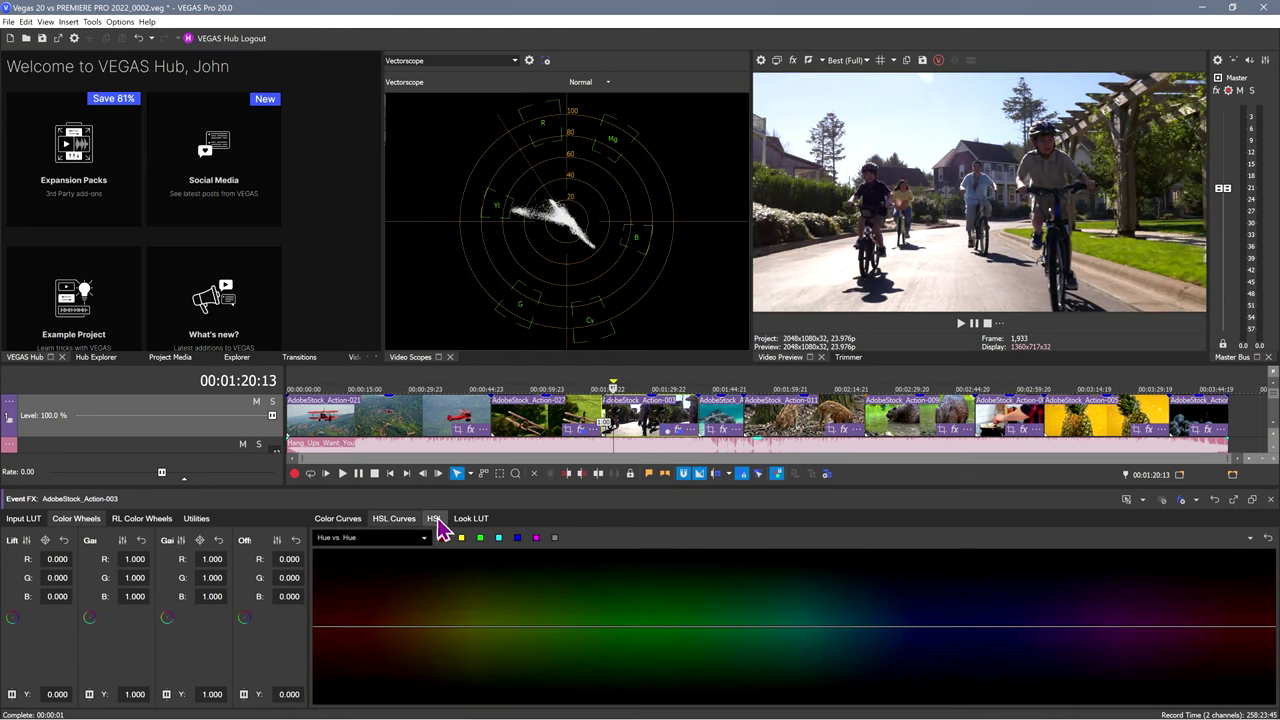
{"action": "left_click", "coordinate": [435, 526]}
{"action": "left_click", "coordinate": [470, 526]}
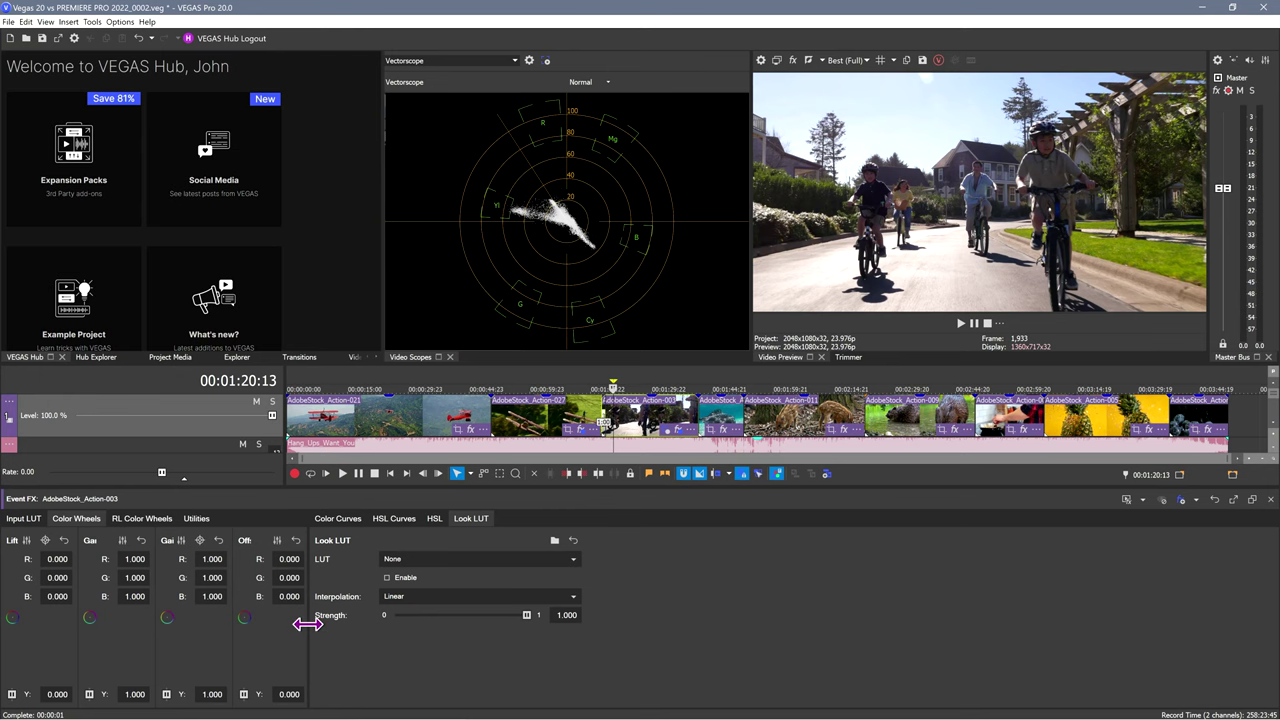
{"action": "left_click_drag", "start_coordinate": [309, 623], "coordinate": [815, 594]}
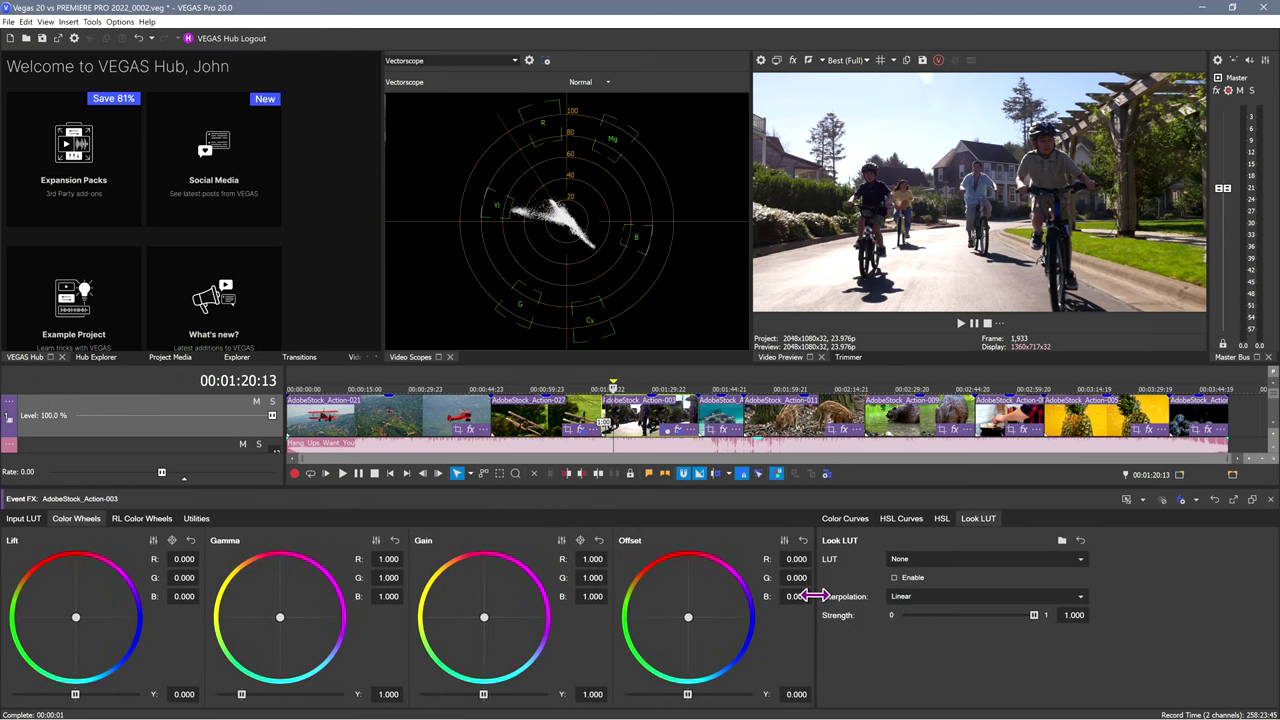
{"action": "left_click_drag", "start_coordinate": [14, 634], "coordinate": [29, 632]}
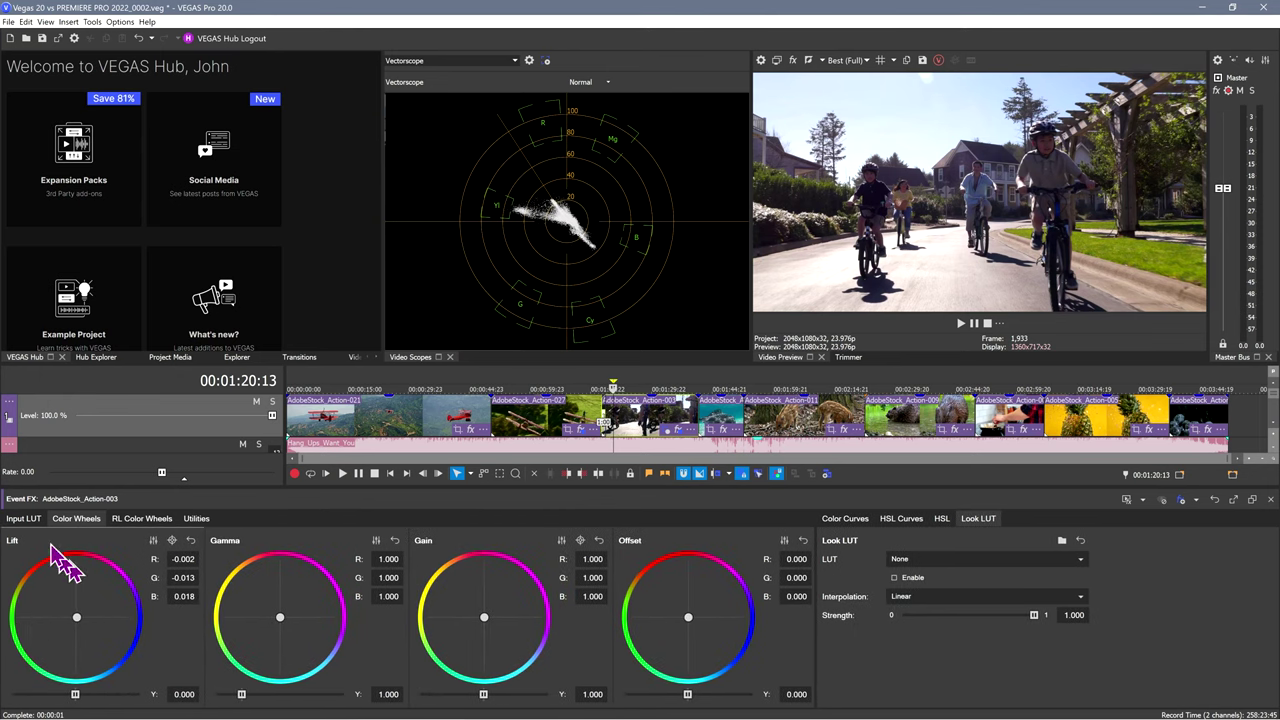
Browse the Input LUT, Color Wheels, RL Color Wheels and Utilities grading pages.
{"action": "left_click", "coordinate": [30, 518]}
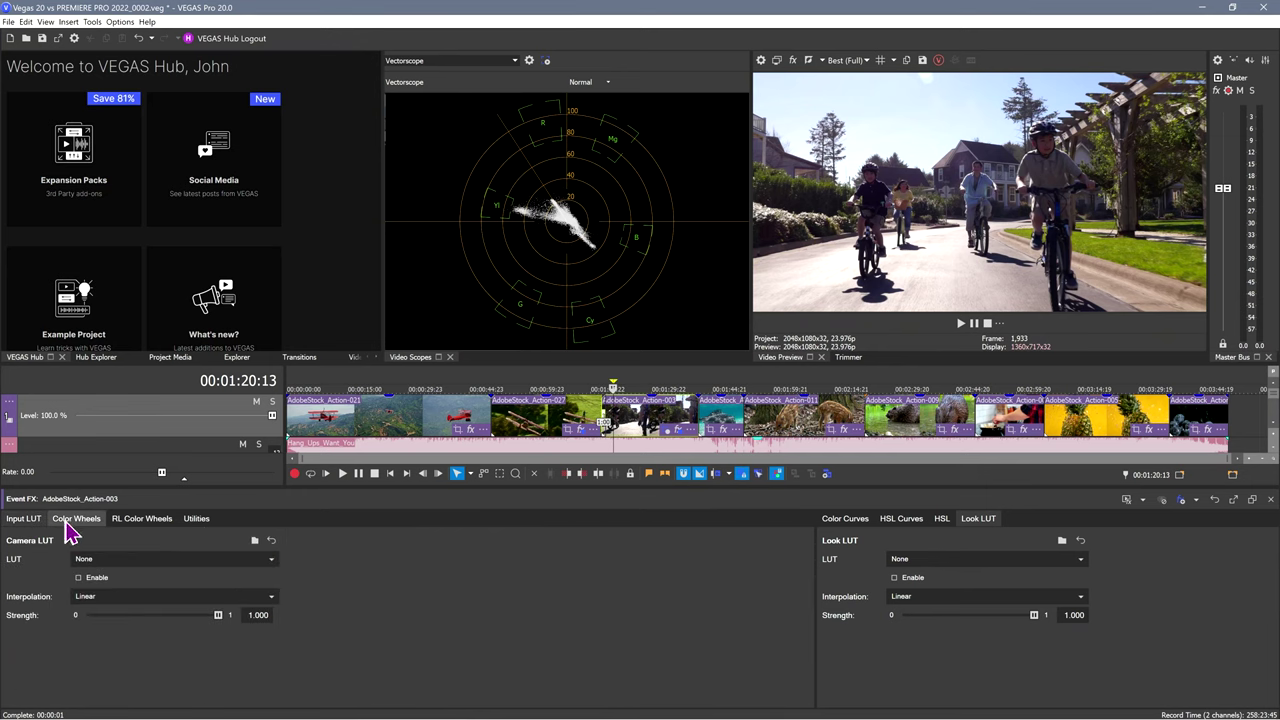
{"action": "left_click", "coordinate": [70, 525]}
{"action": "left_click", "coordinate": [137, 522]}
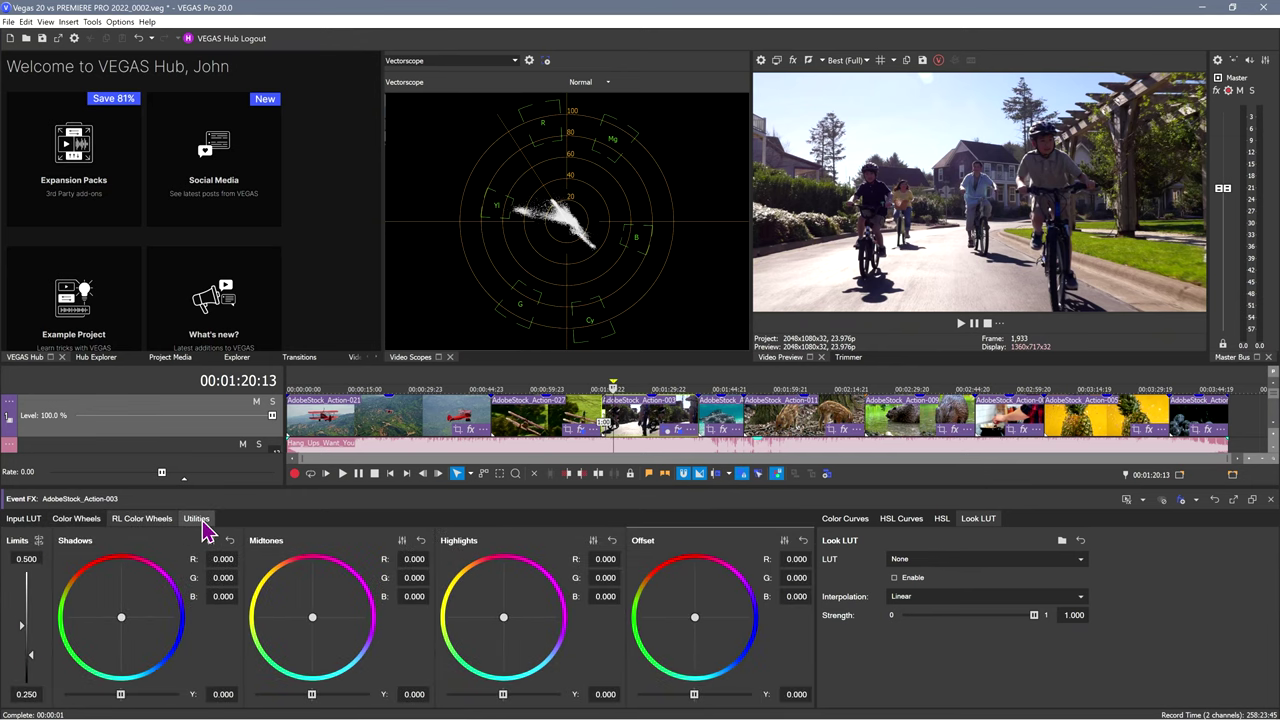
{"action": "left_click", "coordinate": [203, 528]}
Tint the clip's Shadows and Offset wheels slightly, then list the GL Transition presets.
{"action": "left_click", "coordinate": [142, 522]}
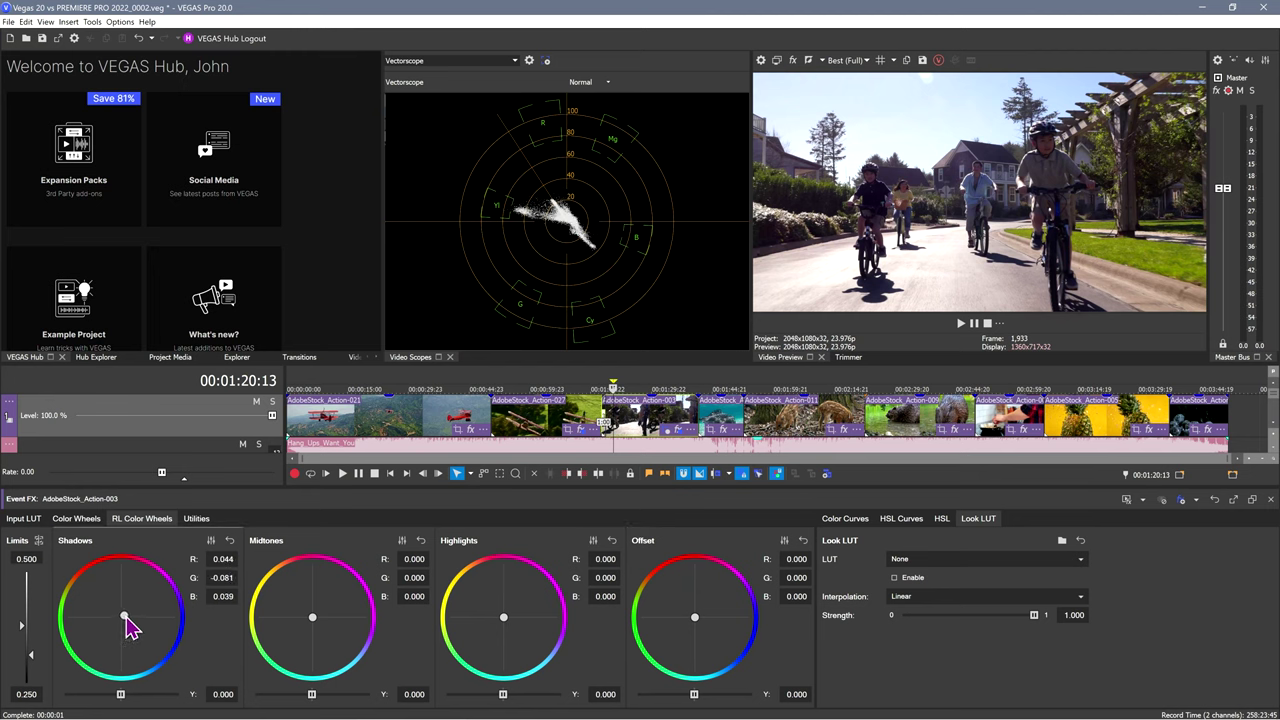
{"action": "mouse_move", "coordinate": [126, 618]}
{"action": "left_mouse_down"}
{"action": "mouse_move", "coordinate": [155, 643]}
{"action": "mouse_move", "coordinate": [136, 610]}
{"action": "mouse_move", "coordinate": [122, 615]}
{"action": "mouse_move", "coordinate": [99, 593]}
{"action": "left_mouse_up"}
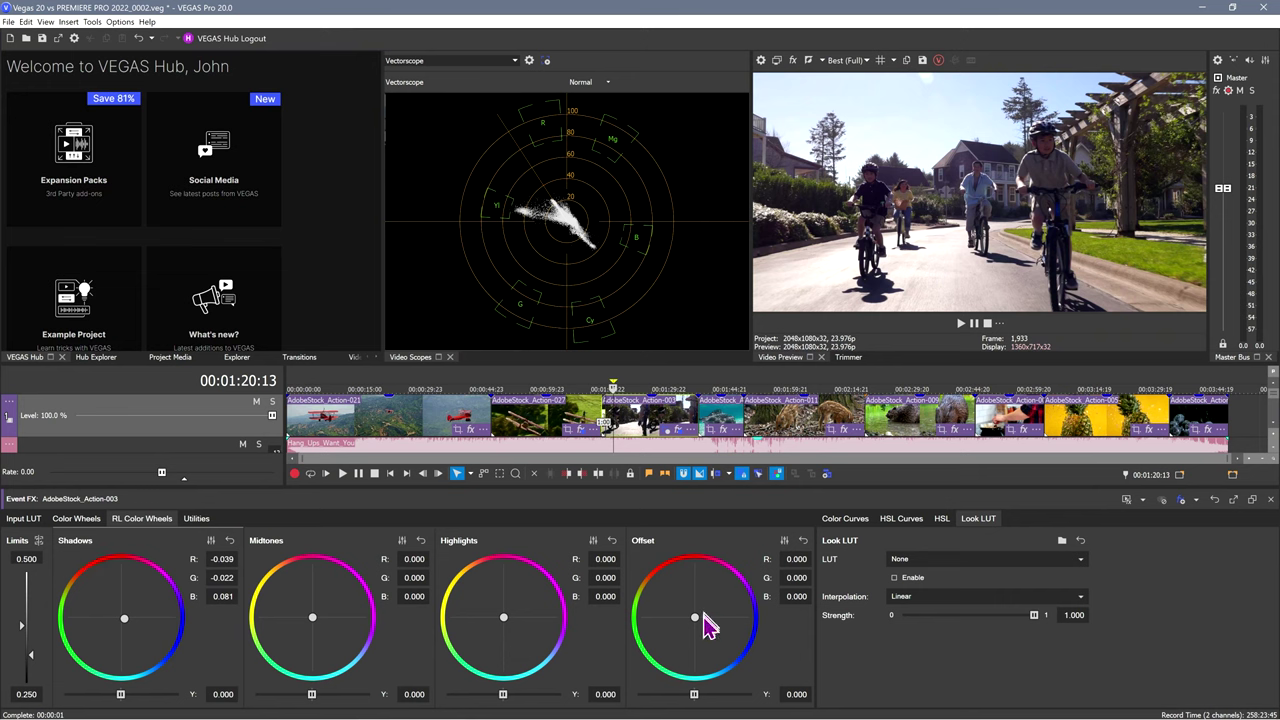
{"action": "left_click_drag", "start_coordinate": [697, 627], "coordinate": [700, 616]}
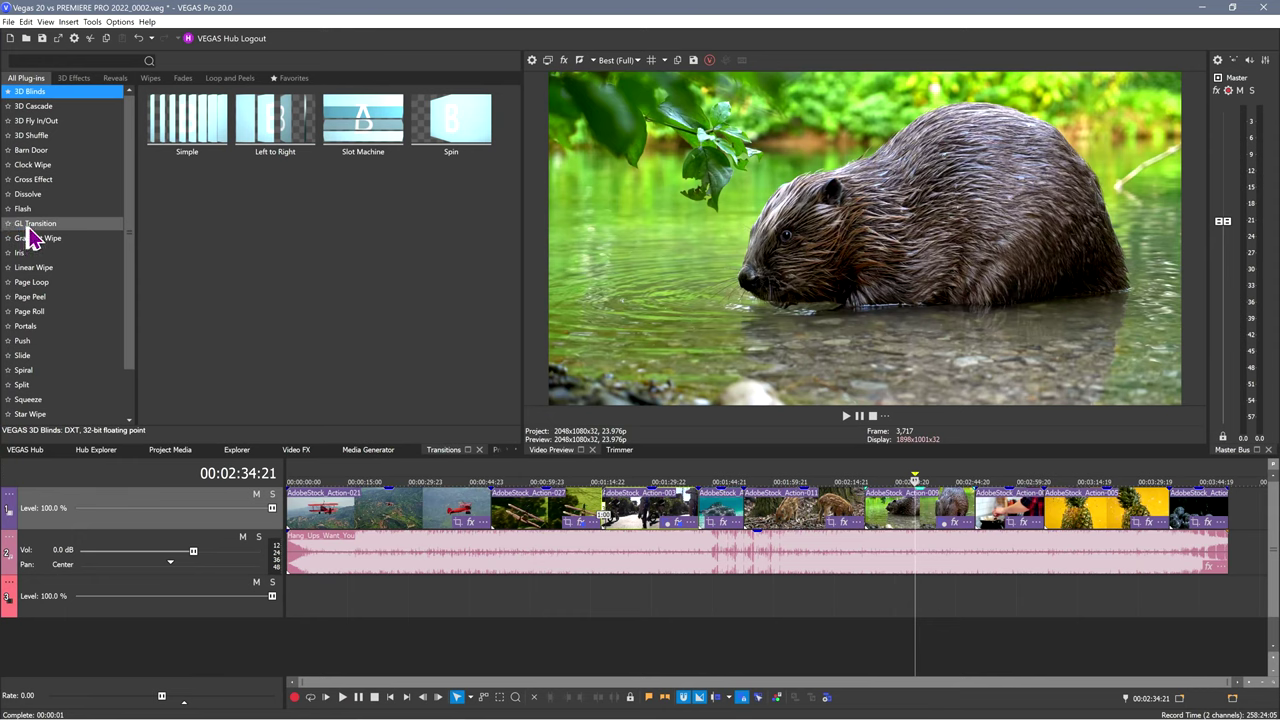
{"action": "left_click", "coordinate": [30, 225]}
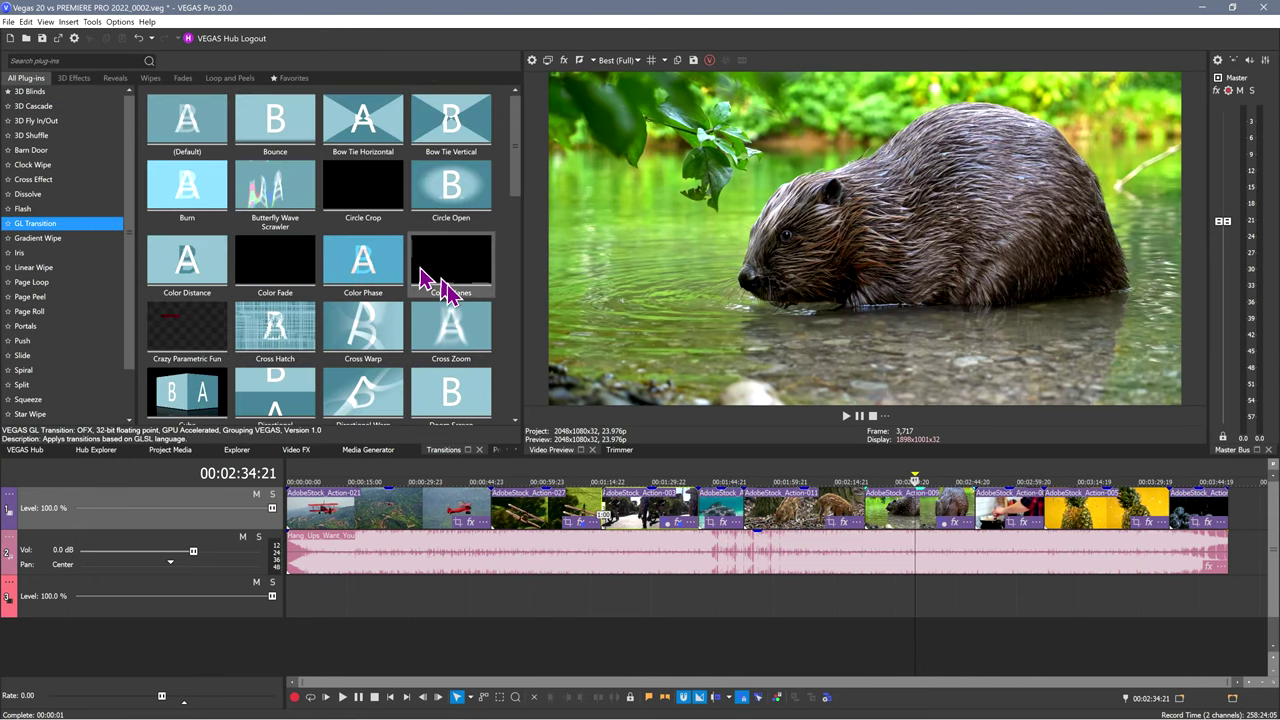
Overlap the cooking clip onto the beaver clip as a Cross Warp GL transition and preview it.
{"action": "left_click", "coordinate": [967, 481]}
{"action": "key", "text": "space"}
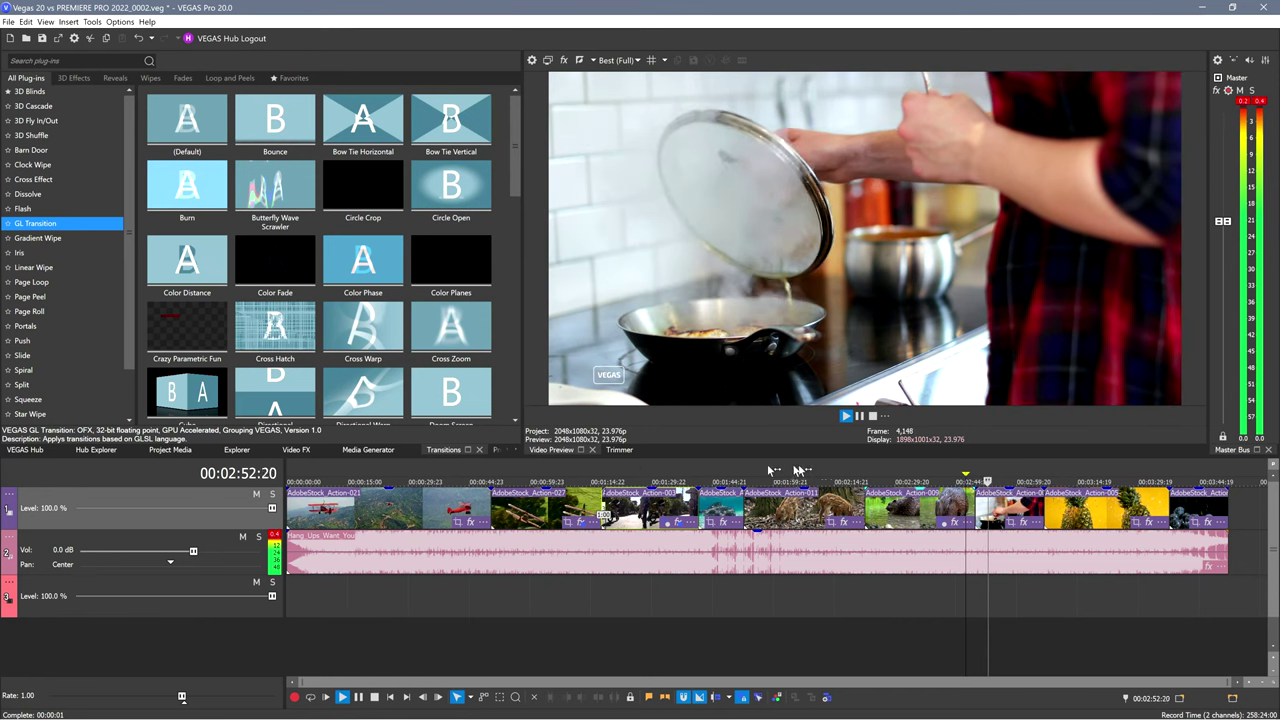
{"action": "key", "text": "space"}
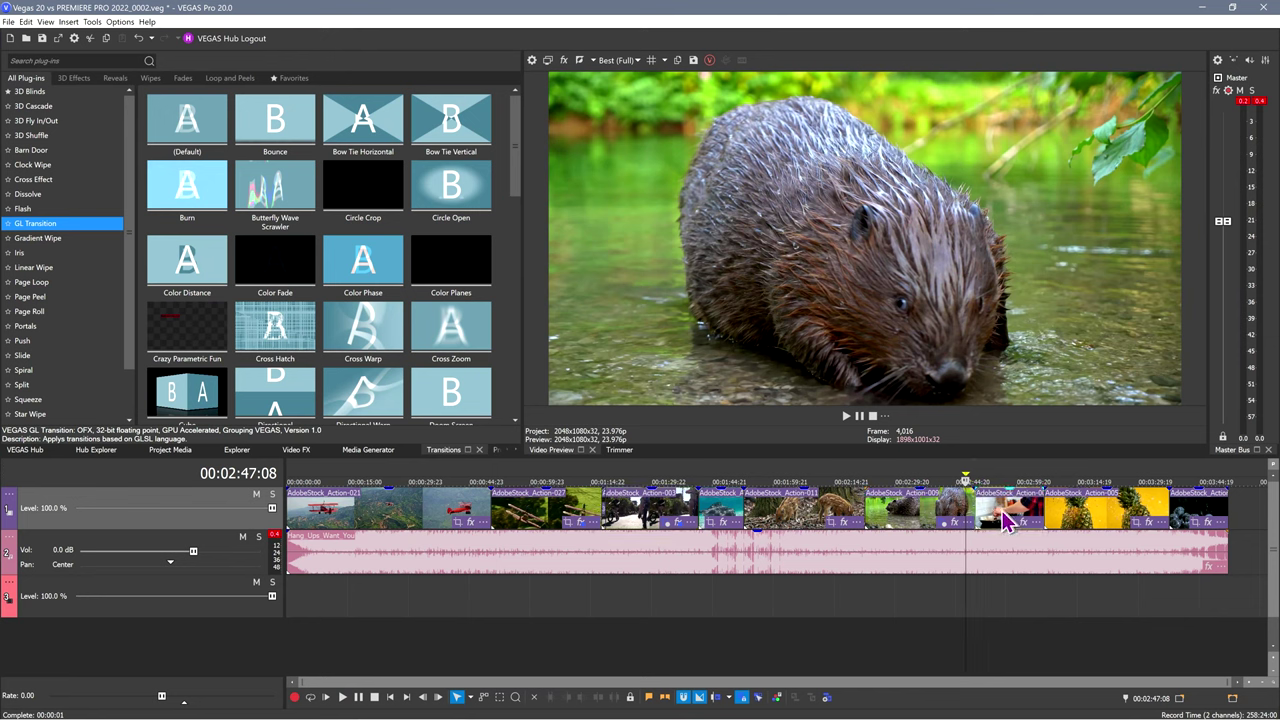
{"action": "left_click_drag", "start_coordinate": [1007, 521], "coordinate": [995, 521]}
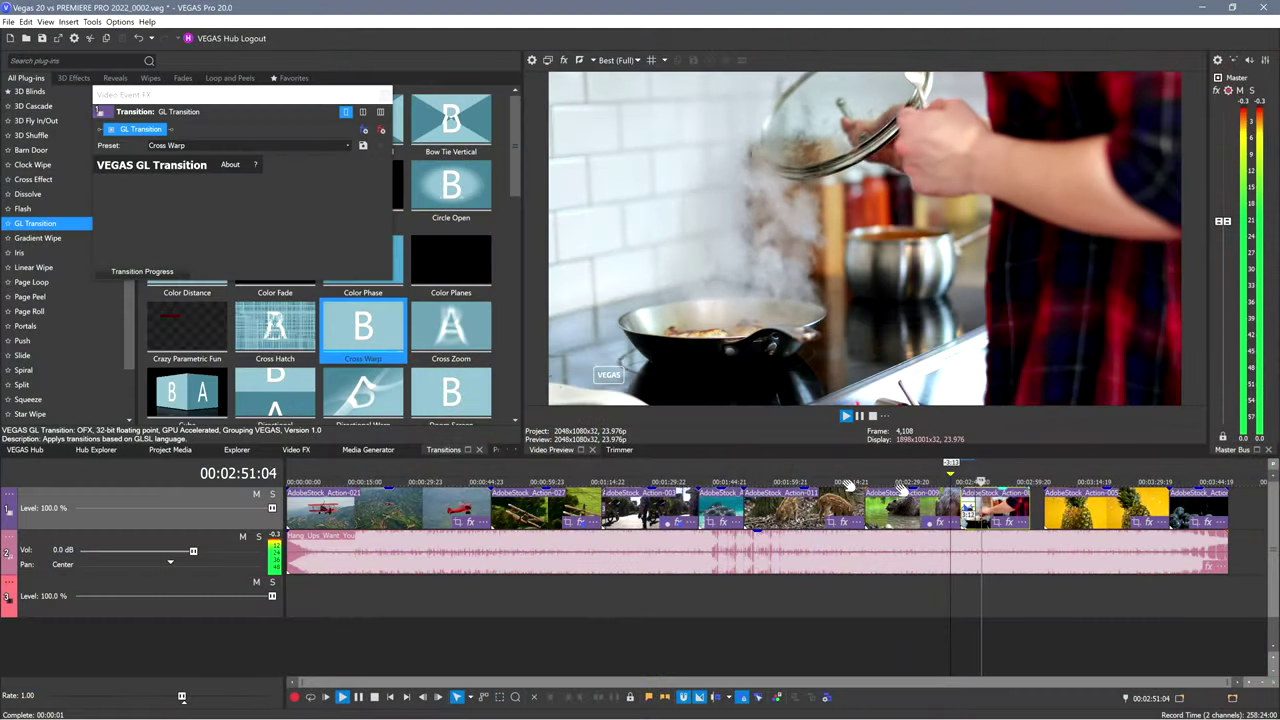
{"action": "key", "text": "space"}
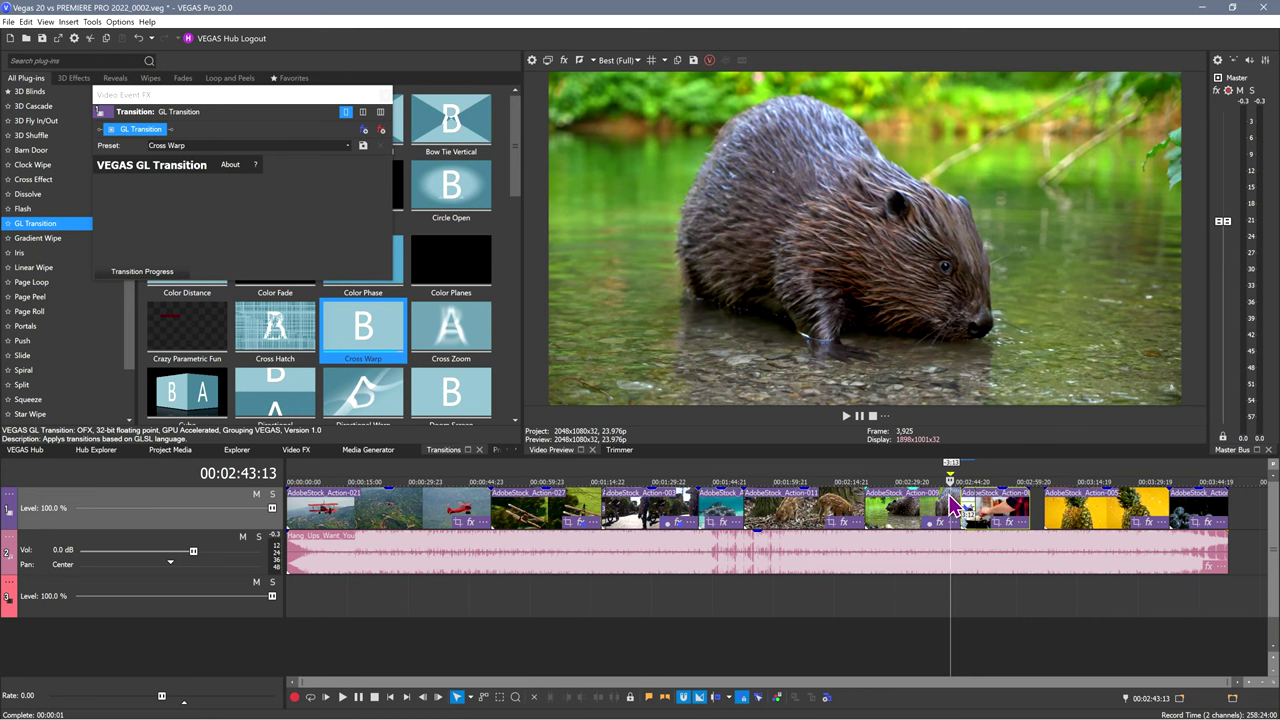
{"action": "key", "text": "space"}
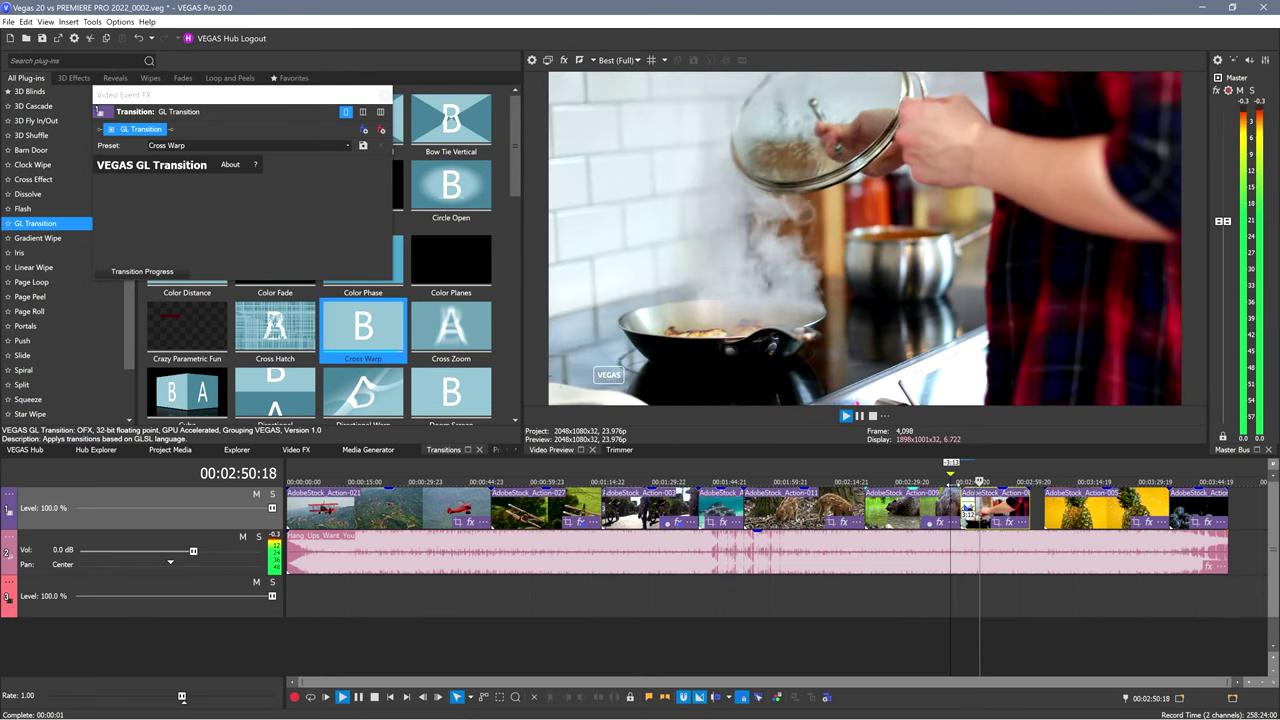
{"action": "key", "text": "space"}
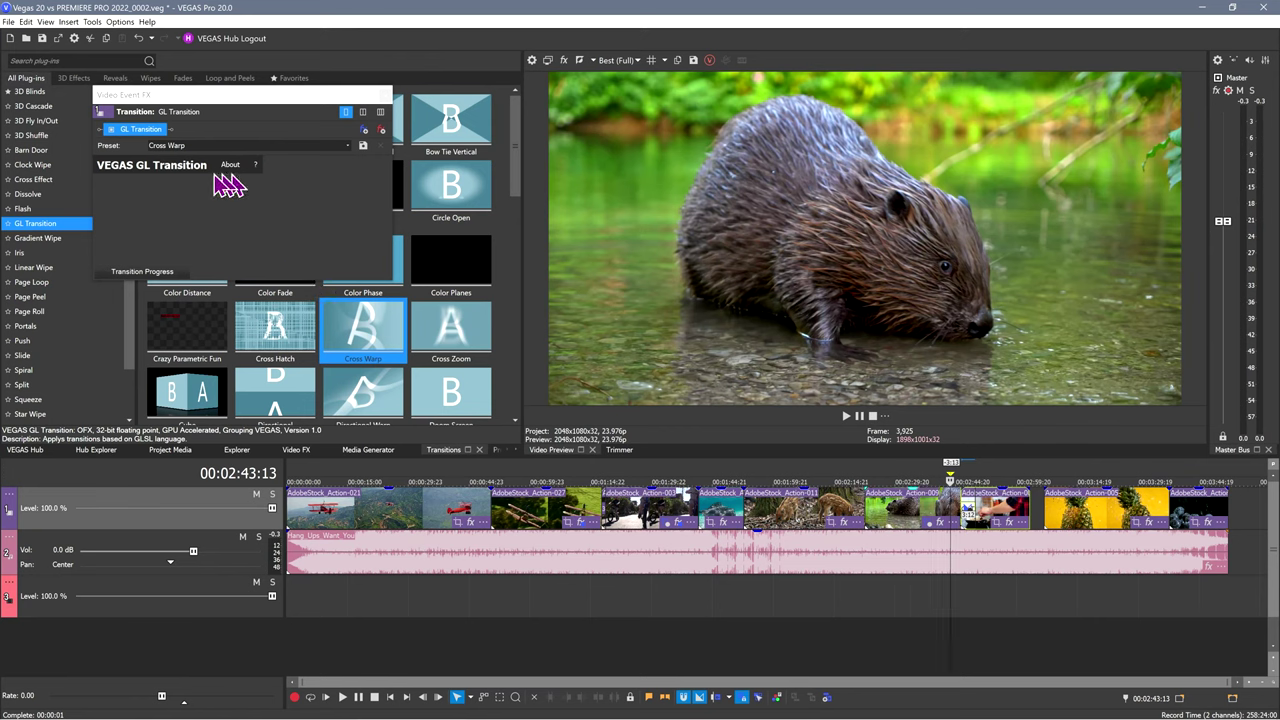
Switch the beaver-to-cooking transition preset from Cross Warp to Flyeye.
{"action": "left_click_drag", "start_coordinate": [230, 112], "coordinate": [712, 344]}
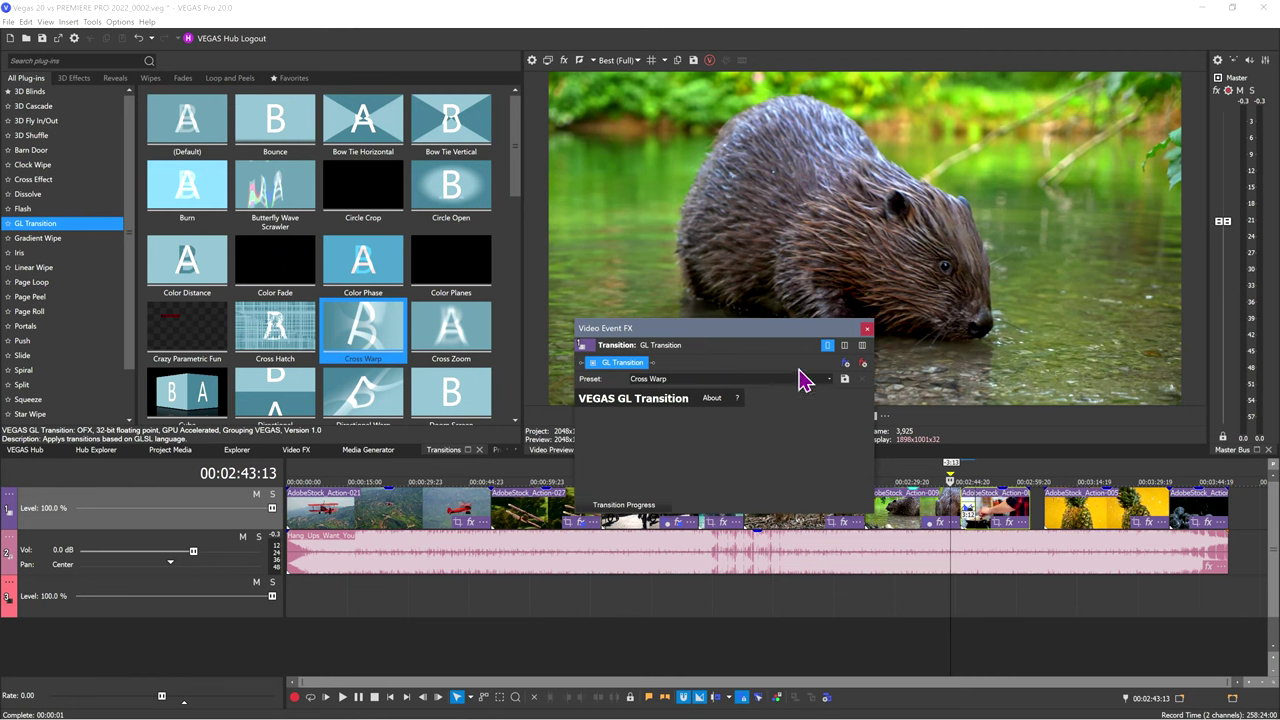
{"action": "left_click", "coordinate": [829, 379]}
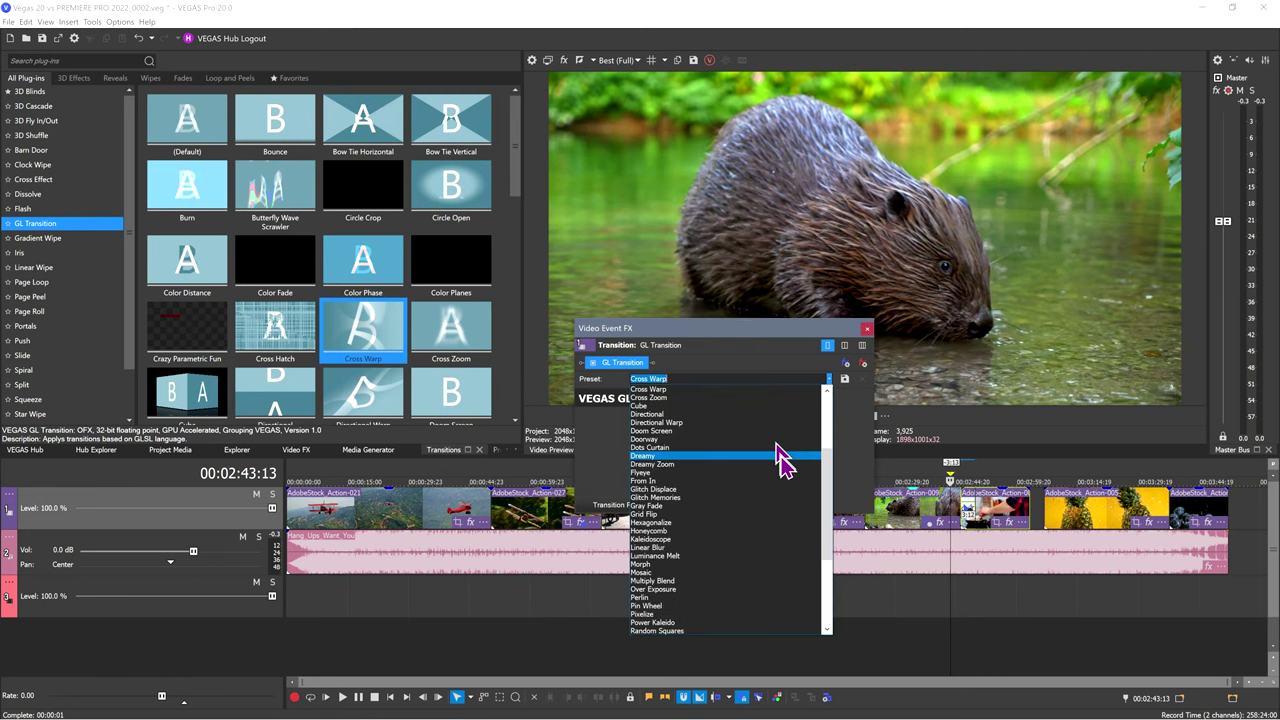
{"action": "left_click", "coordinate": [710, 472]}
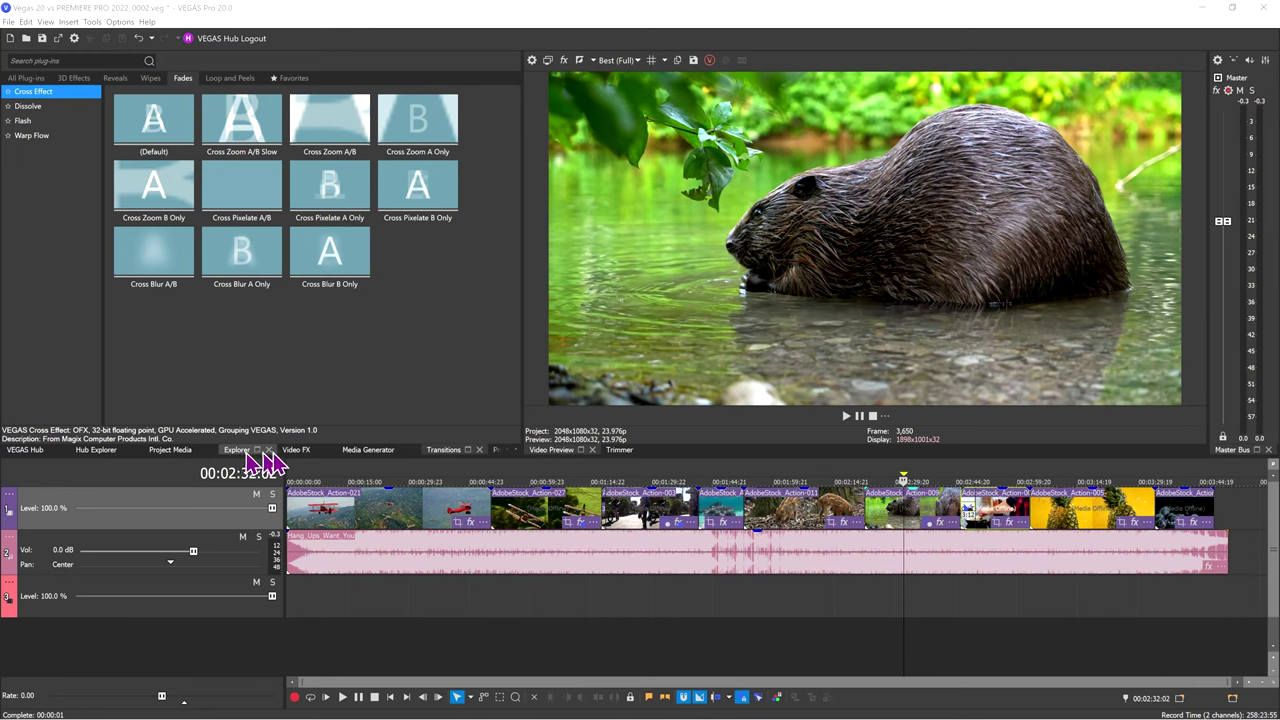
Drag the AutoLooks Conception preset from Video FX onto the Video Preview output.
{"action": "left_click", "coordinate": [296, 450]}
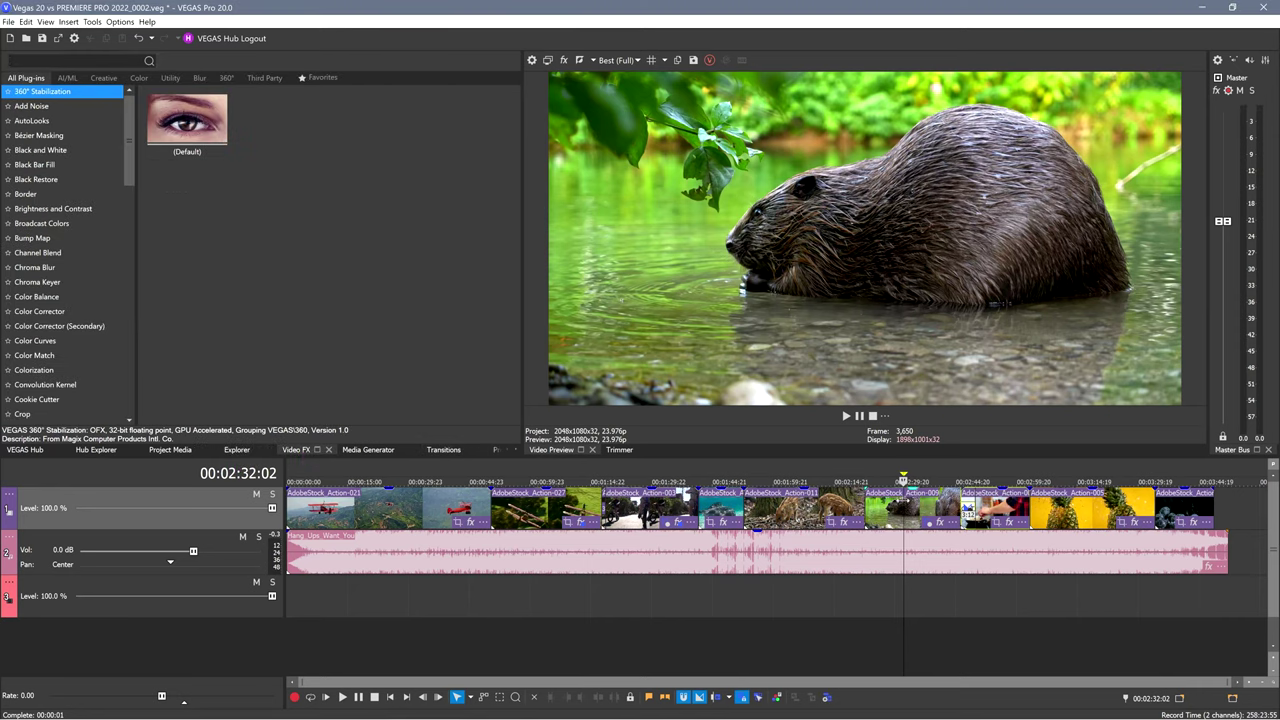
{"action": "scroll", "coordinate": [35, 238], "scroll_direction": "down", "scroll_amount": 12}
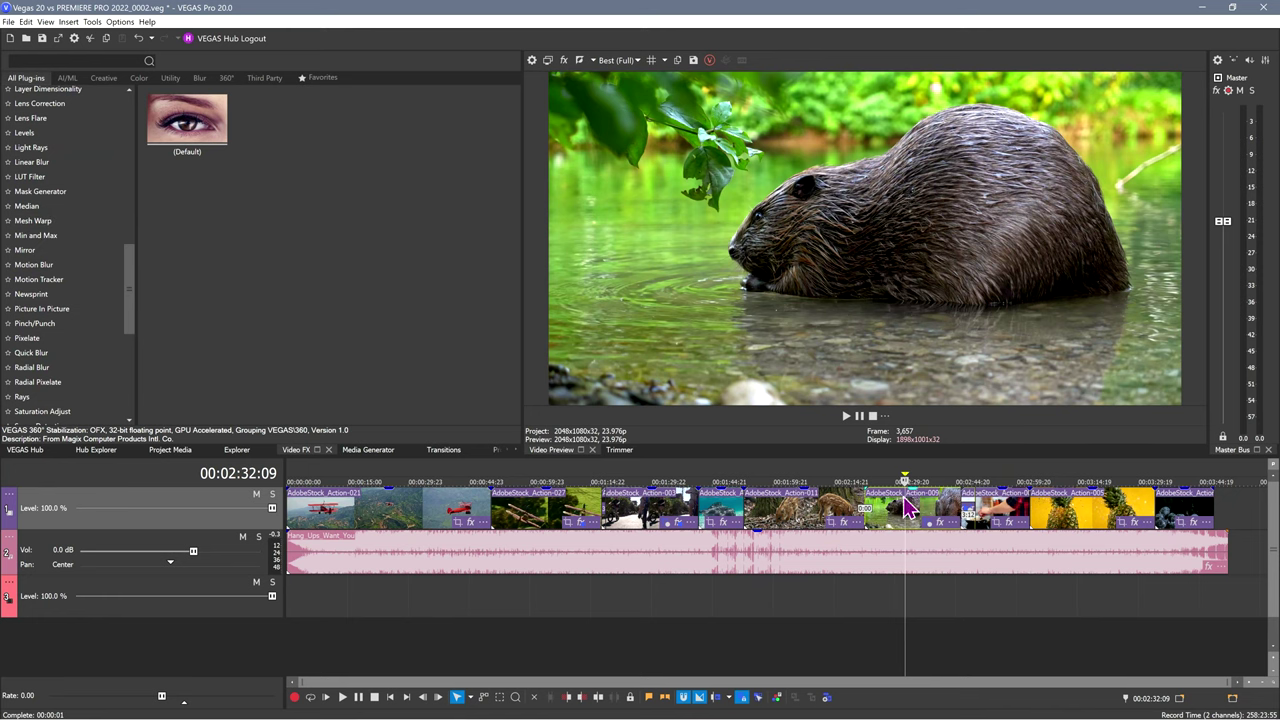
{"action": "scroll", "coordinate": [70, 272], "scroll_direction": "up", "scroll_amount": 7}
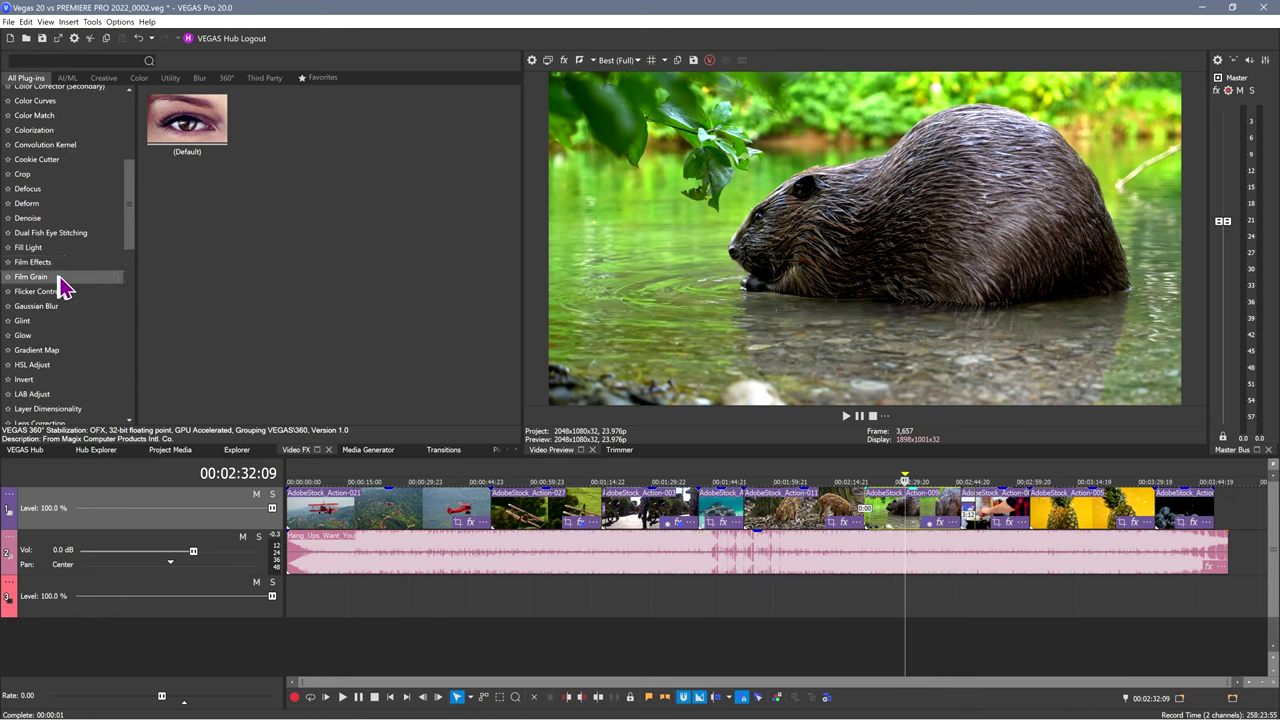
{"action": "scroll", "coordinate": [55, 270], "scroll_direction": "up", "scroll_amount": 6}
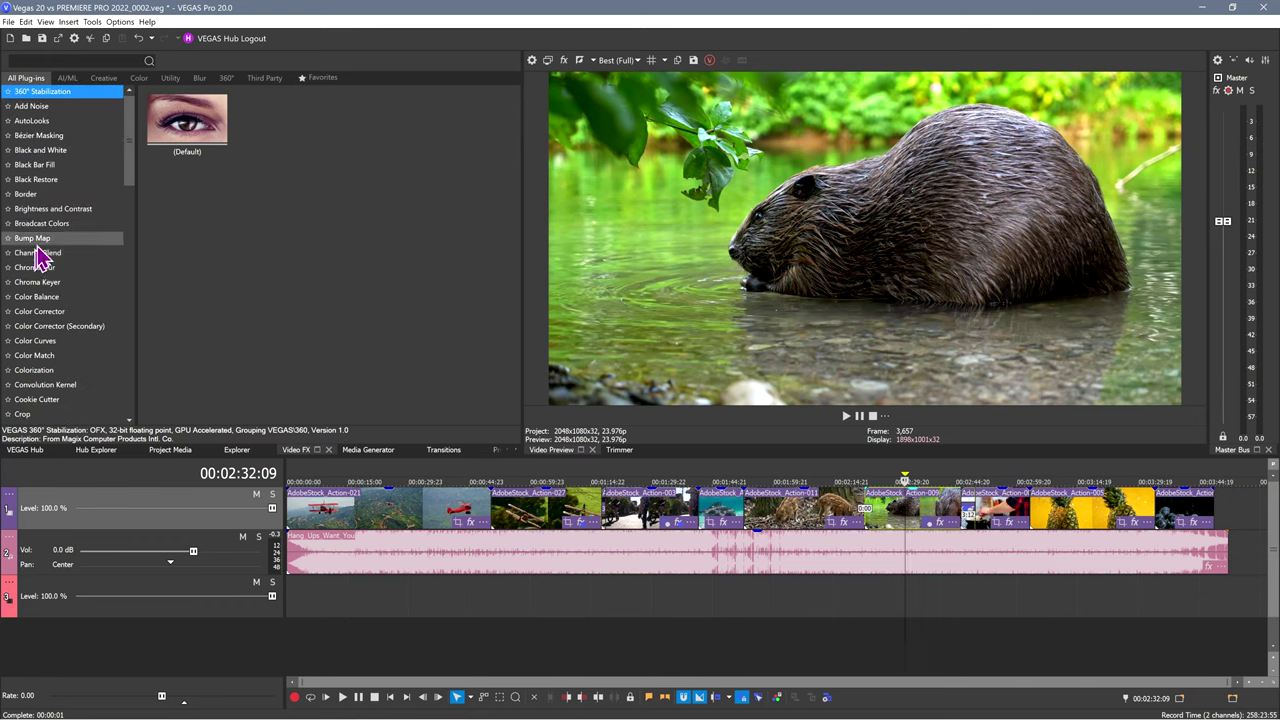
{"action": "left_click", "coordinate": [20, 121]}
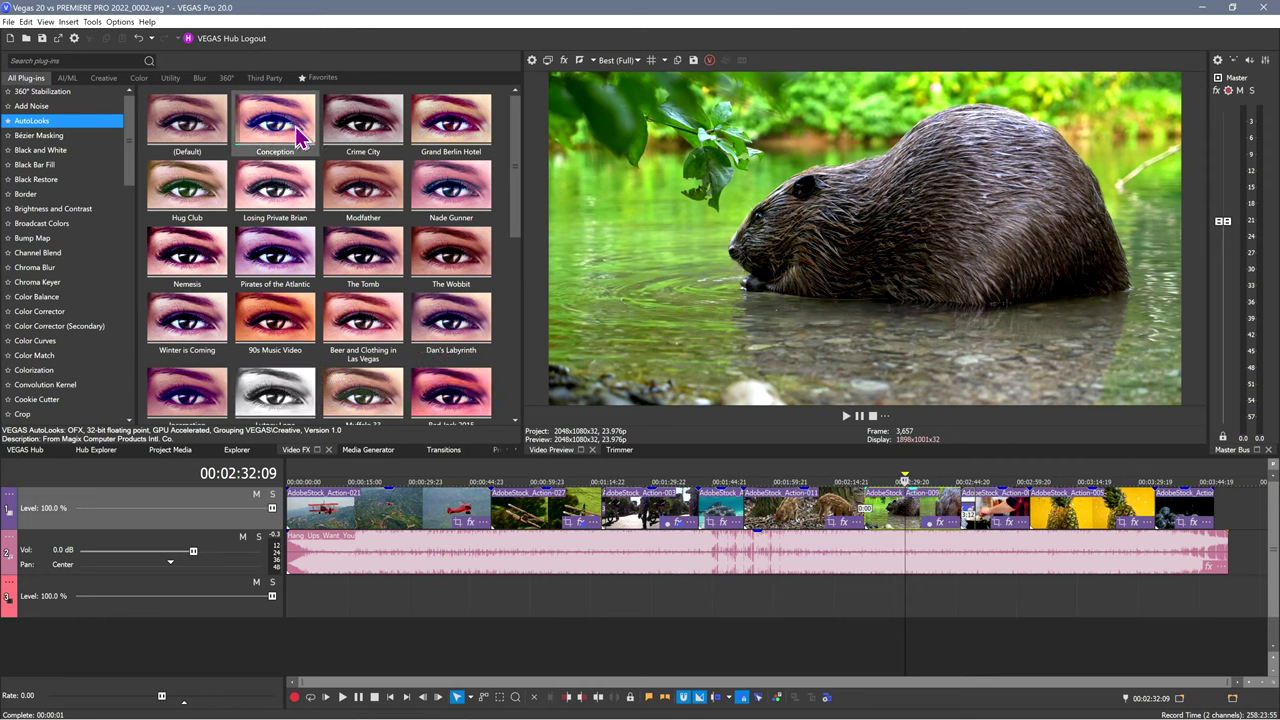
{"action": "left_click_drag", "start_coordinate": [300, 135], "coordinate": [925, 305]}
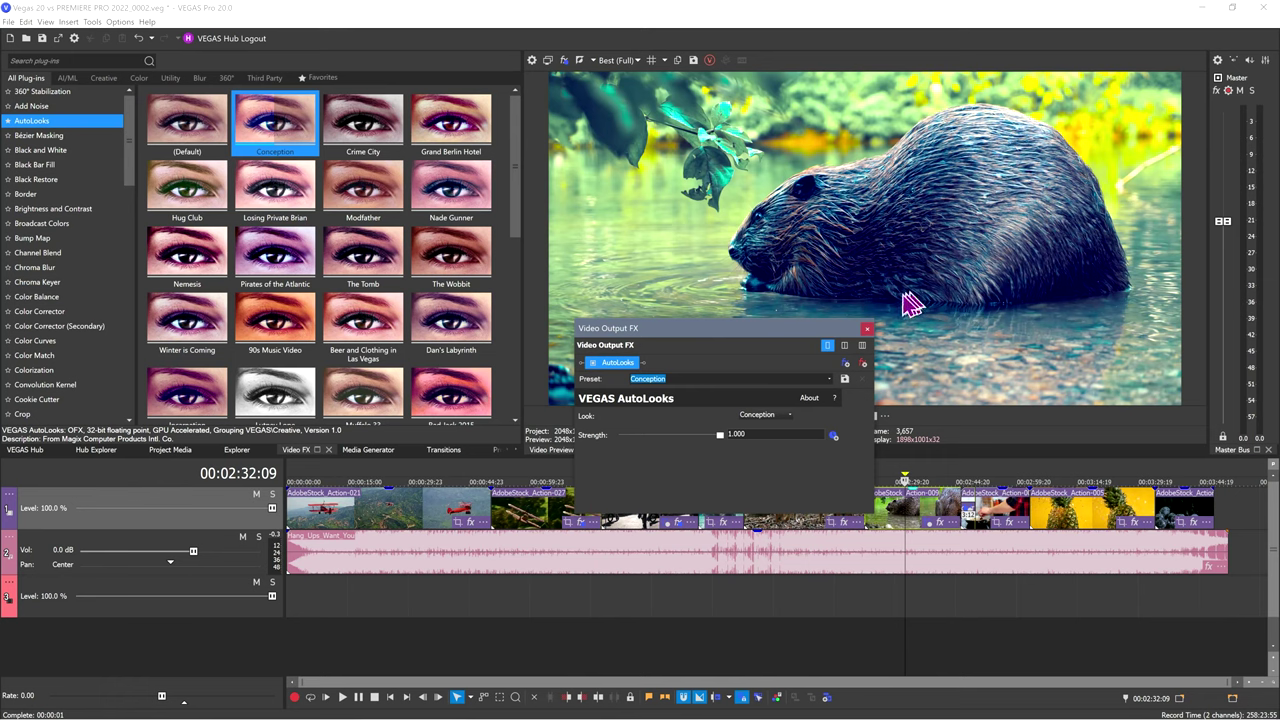
Try Conception on a clip and the whole output, then remove AutoLooks from the output chain.
{"action": "left_click", "coordinate": [866, 331]}
{"action": "left_click_drag", "start_coordinate": [286, 126], "coordinate": [795, 283]}
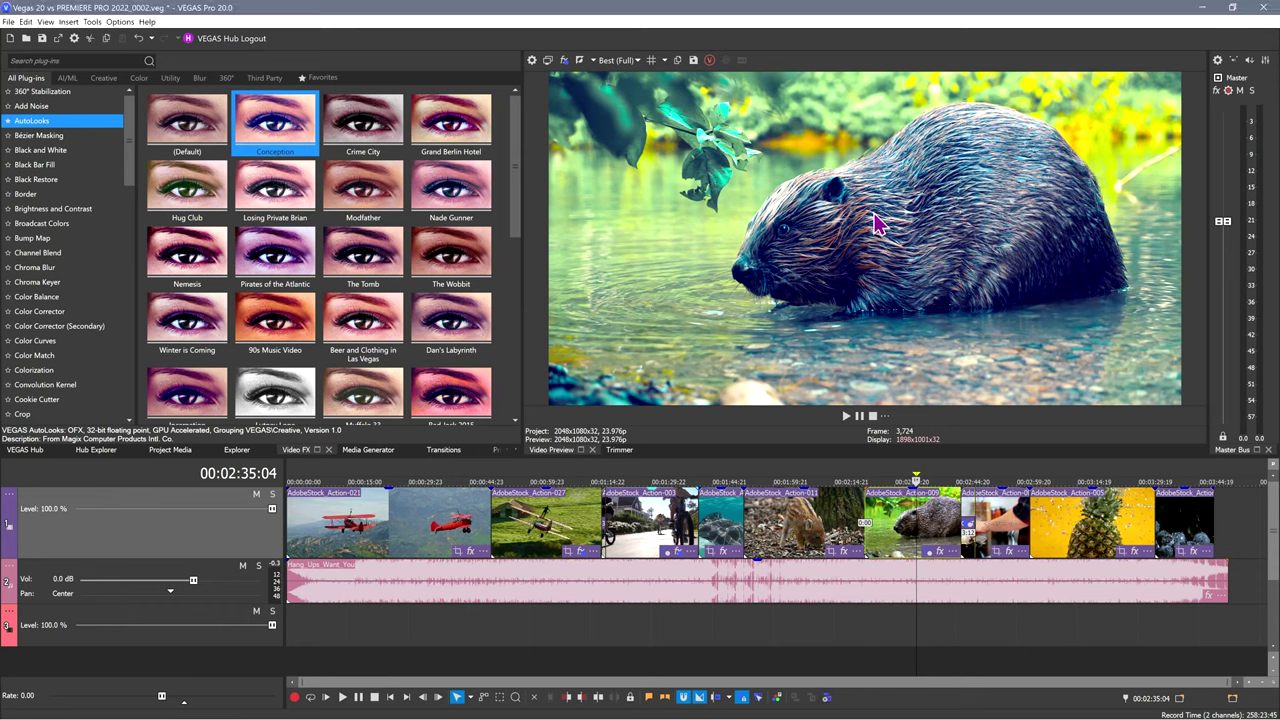
{"action": "left_click_drag", "start_coordinate": [275, 120], "coordinate": [815, 128]}
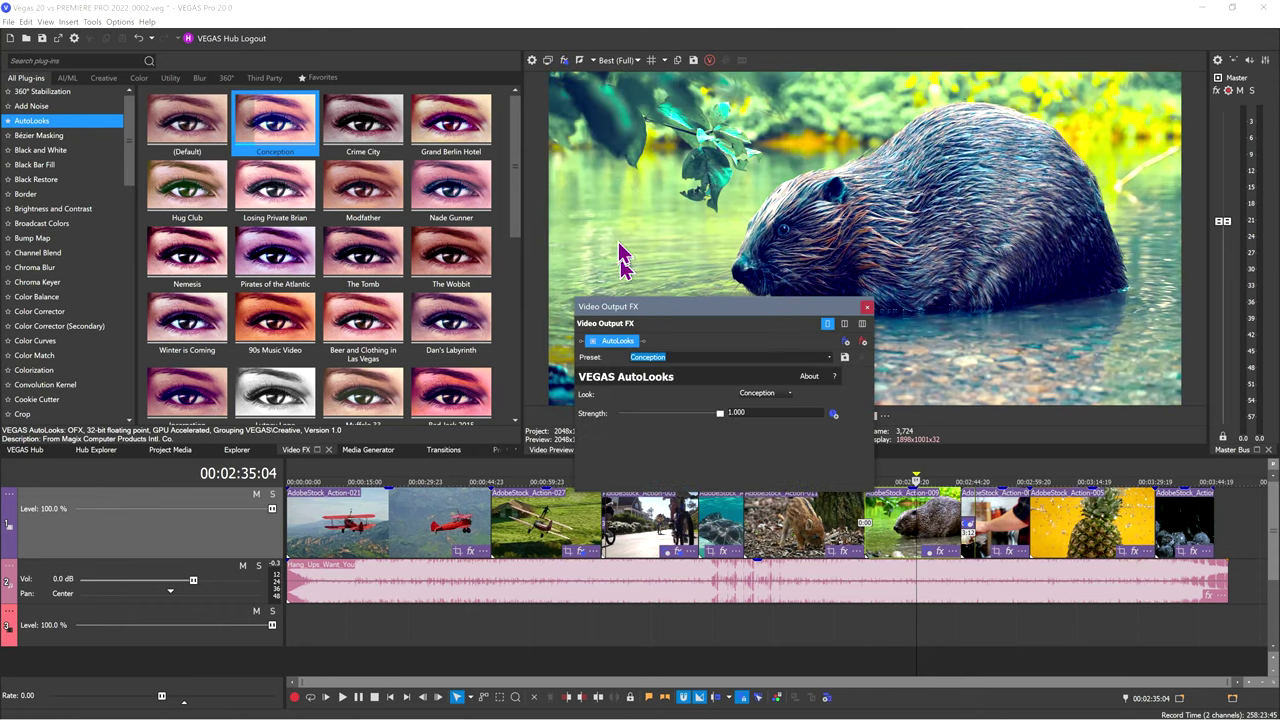
{"action": "left_click", "coordinate": [866, 309]}
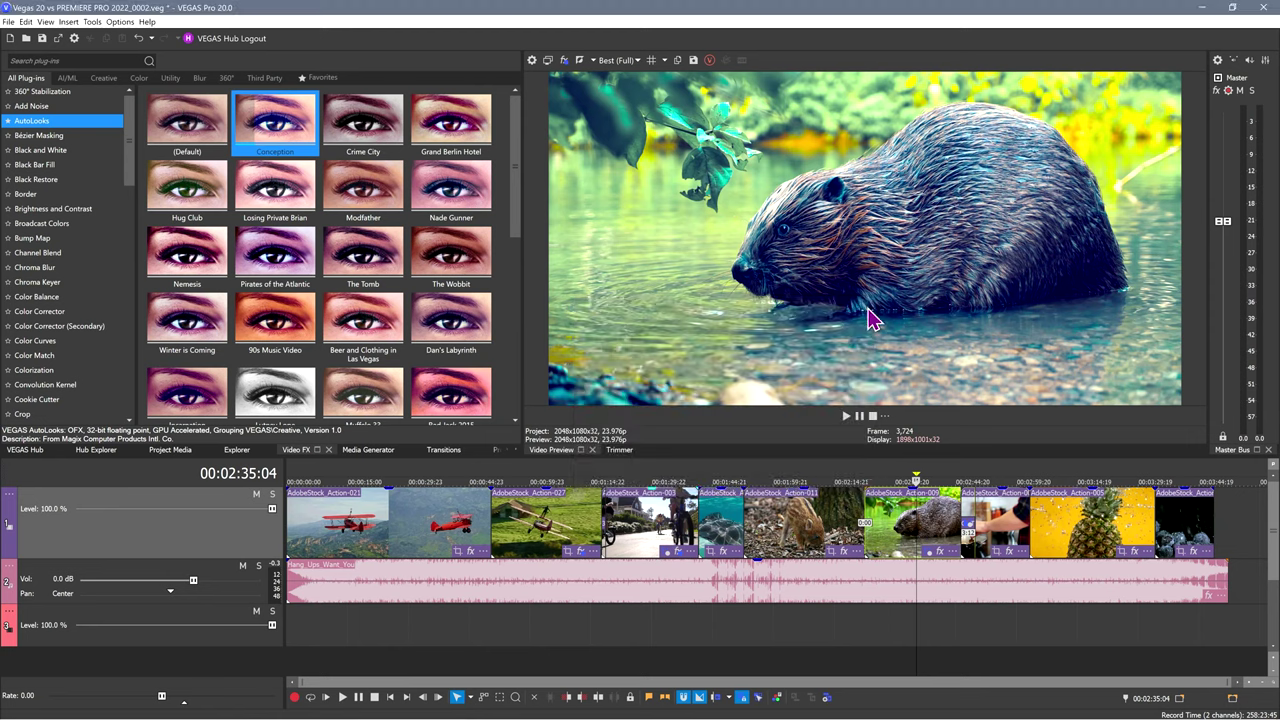
{"action": "left_click", "coordinate": [565, 61]}
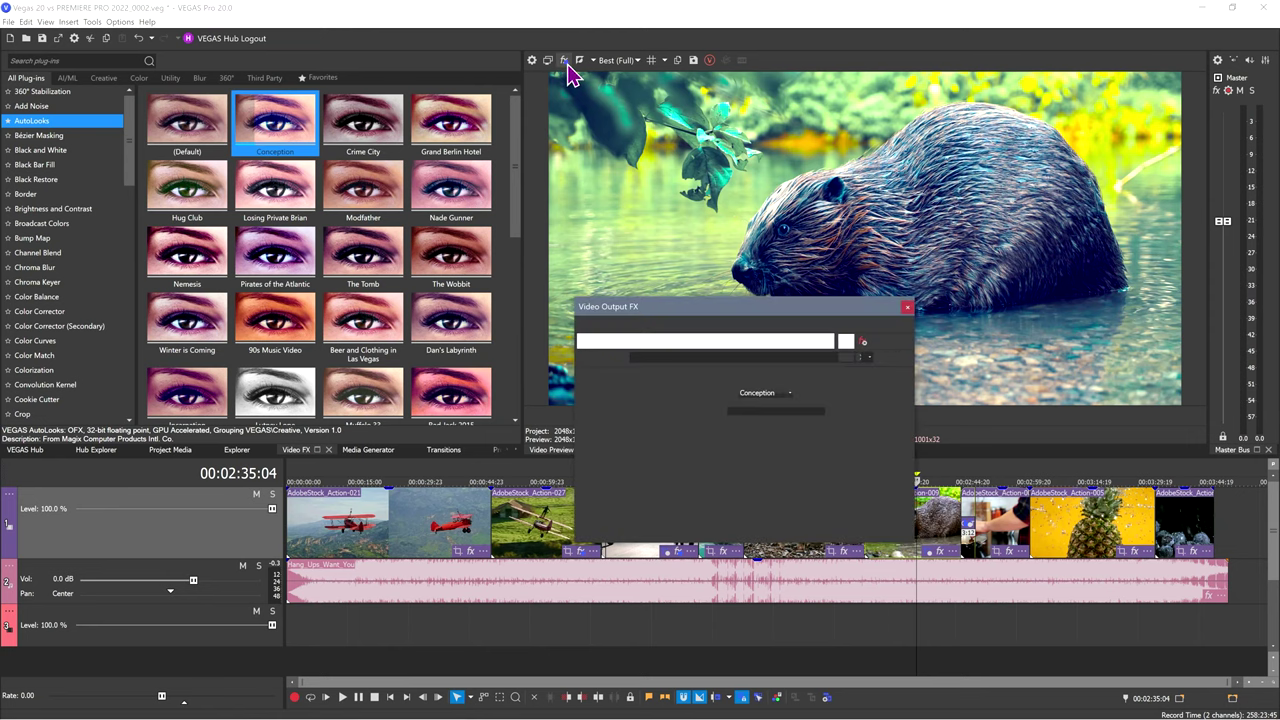
{"action": "left_click", "coordinate": [866, 346]}
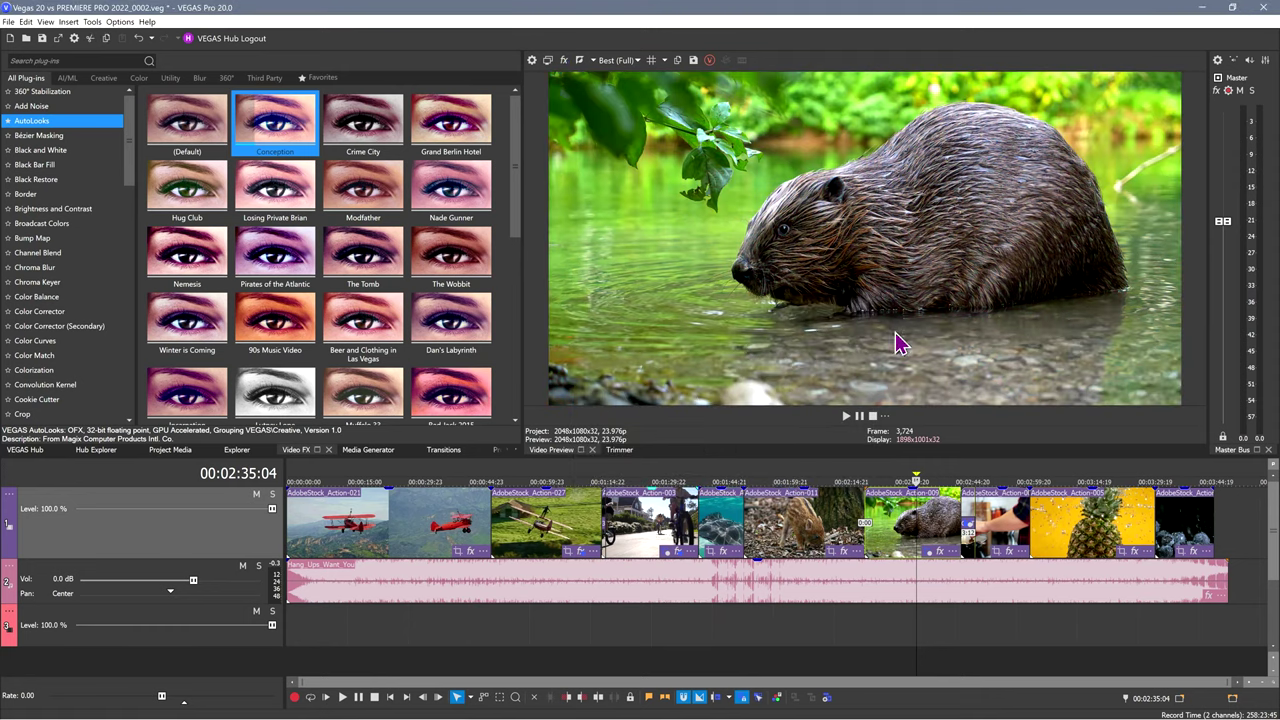
Reapply Conception to the output, then undo it so the beaver shows natural colours.
{"action": "left_click_drag", "start_coordinate": [286, 129], "coordinate": [694, 210]}
{"action": "left_click", "coordinate": [565, 61]}
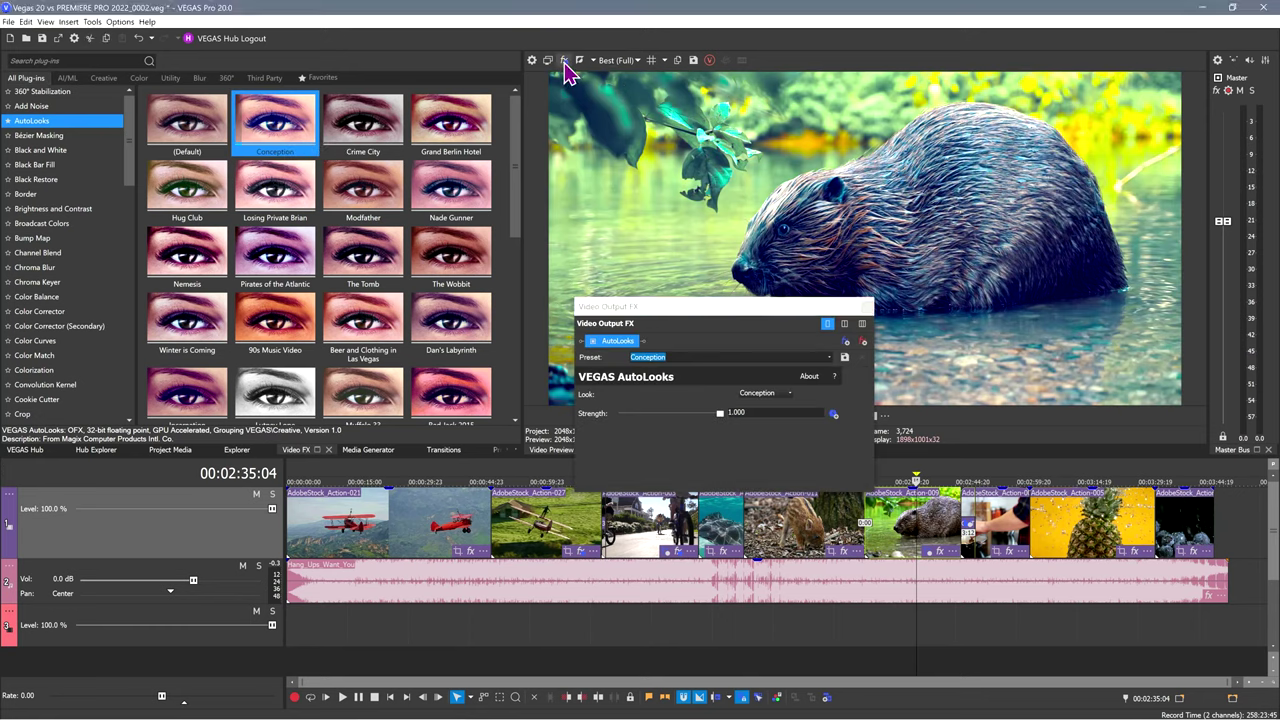
{"action": "left_click", "coordinate": [866, 308]}
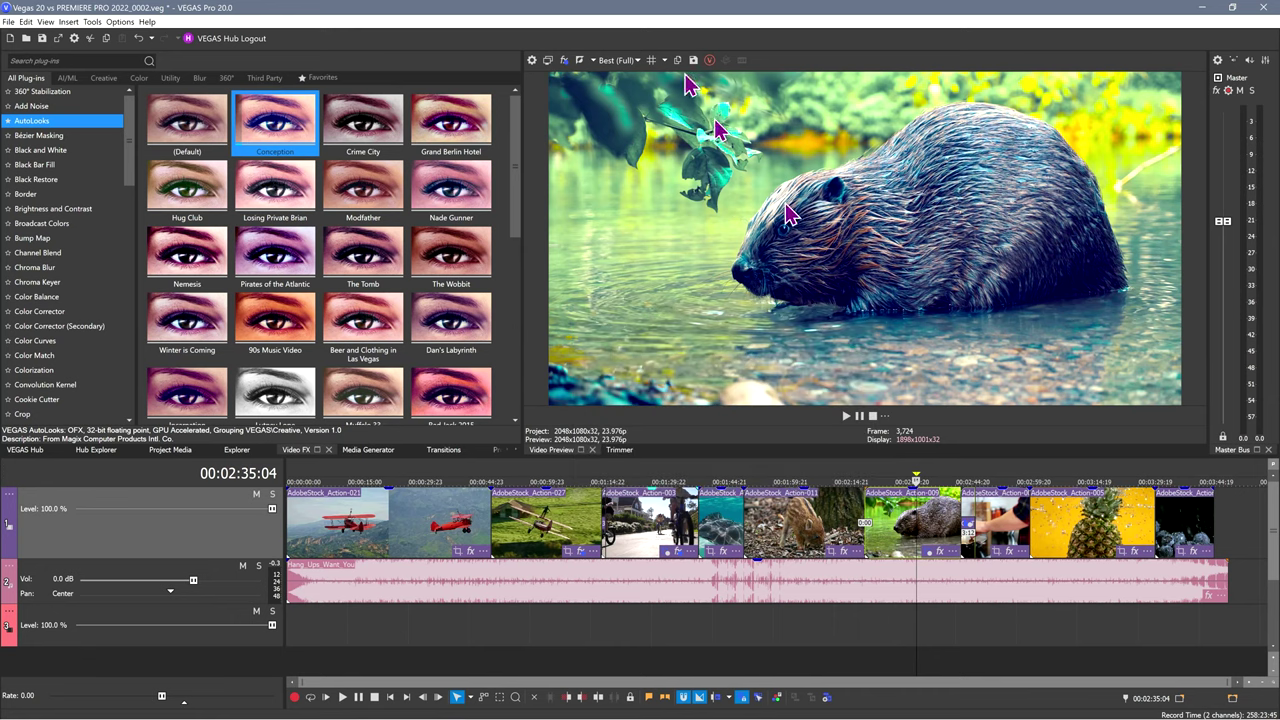
{"action": "left_click", "coordinate": [565, 61]}
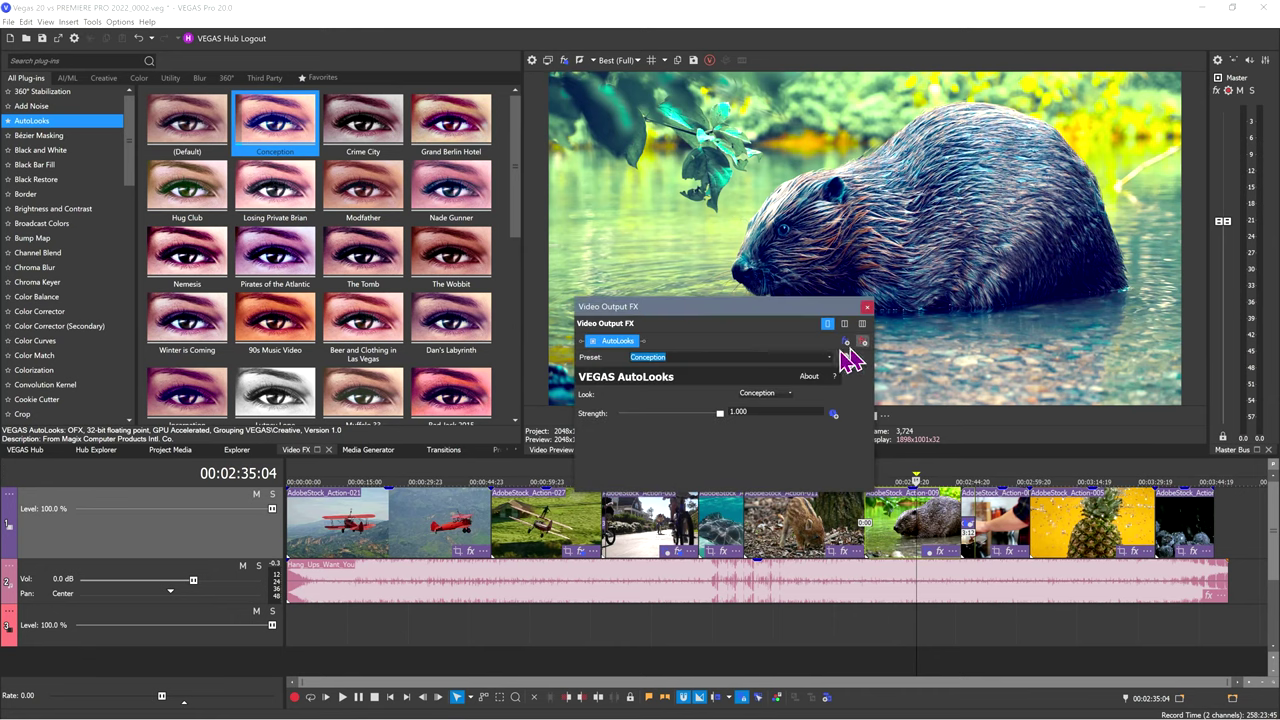
{"action": "key", "text": "ctrl+z"}
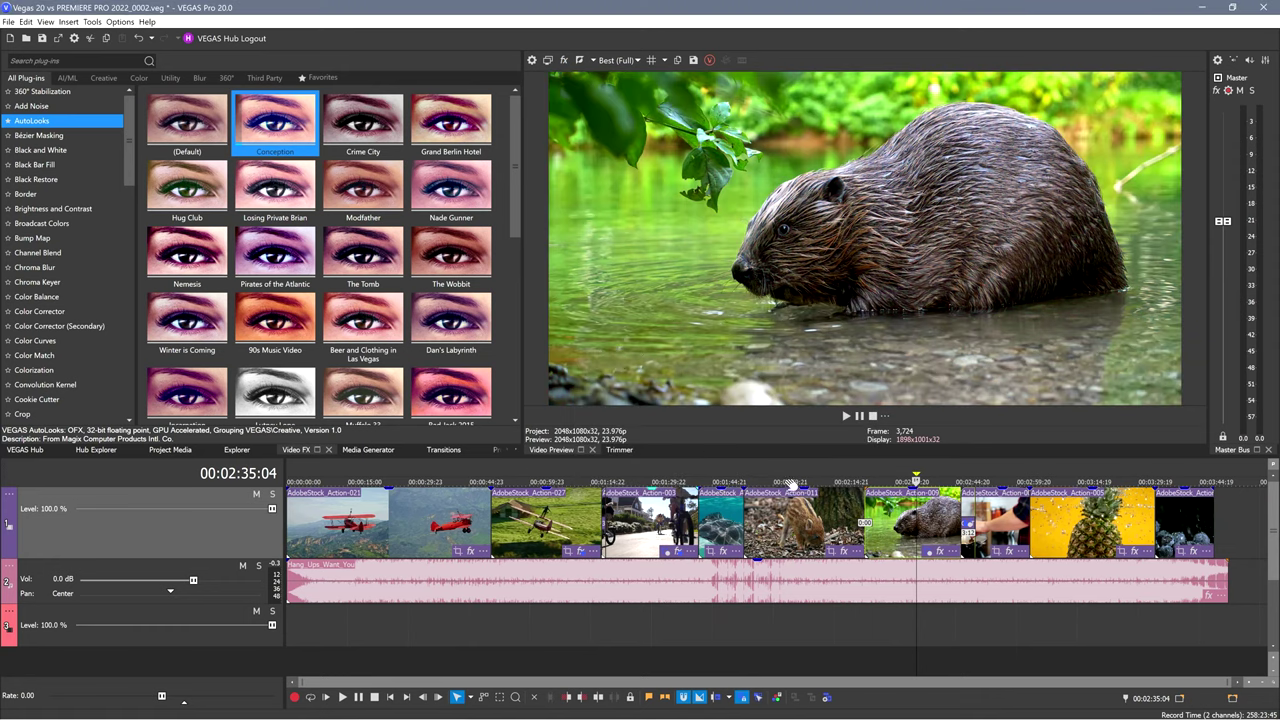
{"action": "left_click_drag", "start_coordinate": [286, 129], "coordinate": [897, 545]}
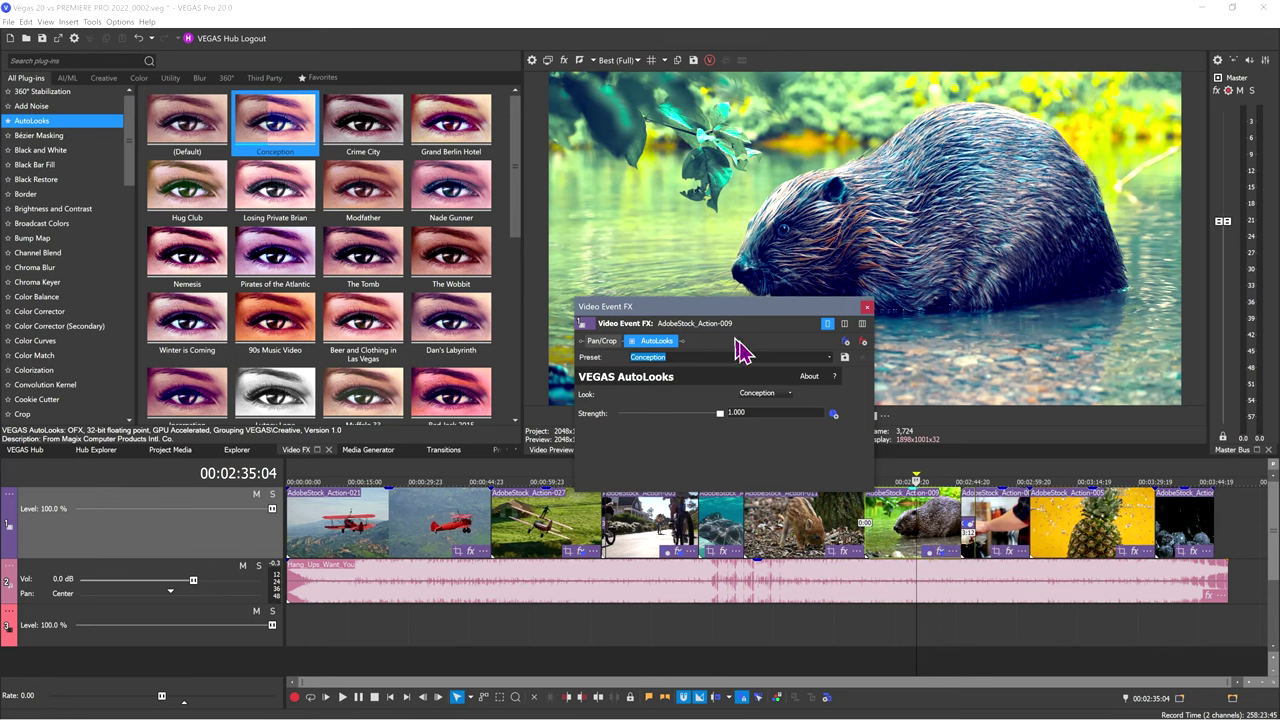
{"action": "left_click", "coordinate": [866, 307]}
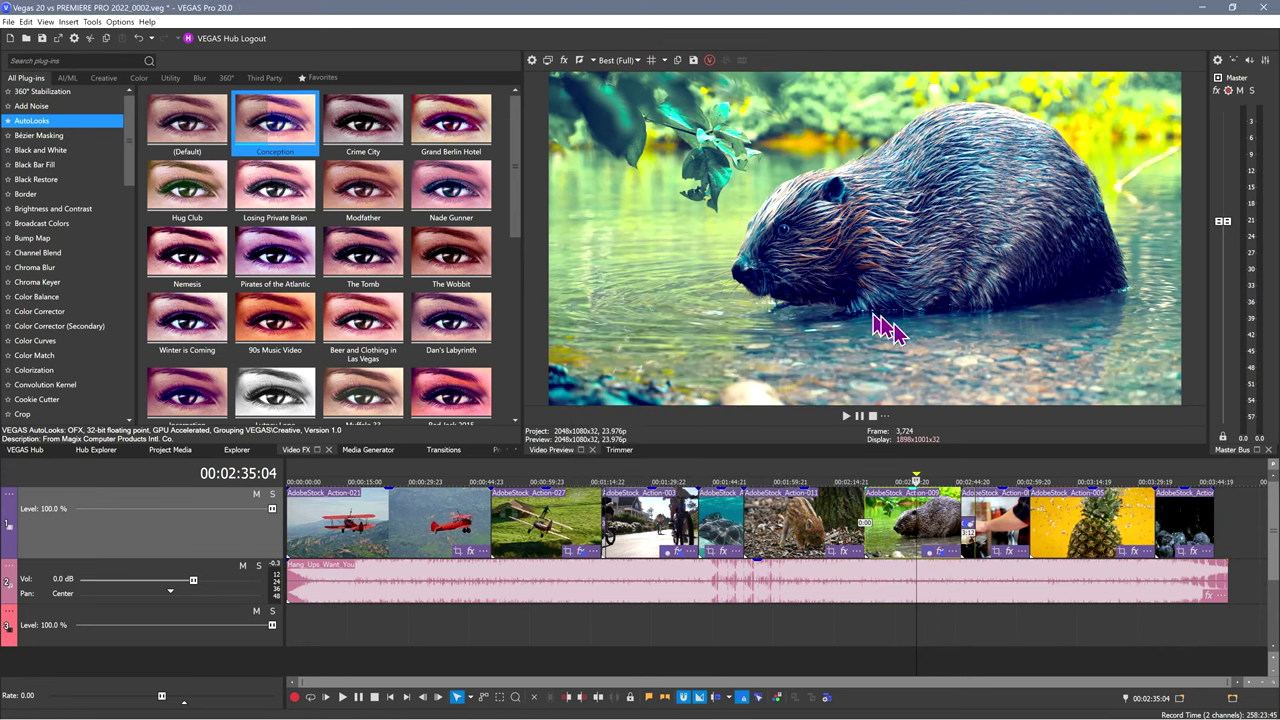
{"action": "left_click", "coordinate": [906, 545]}
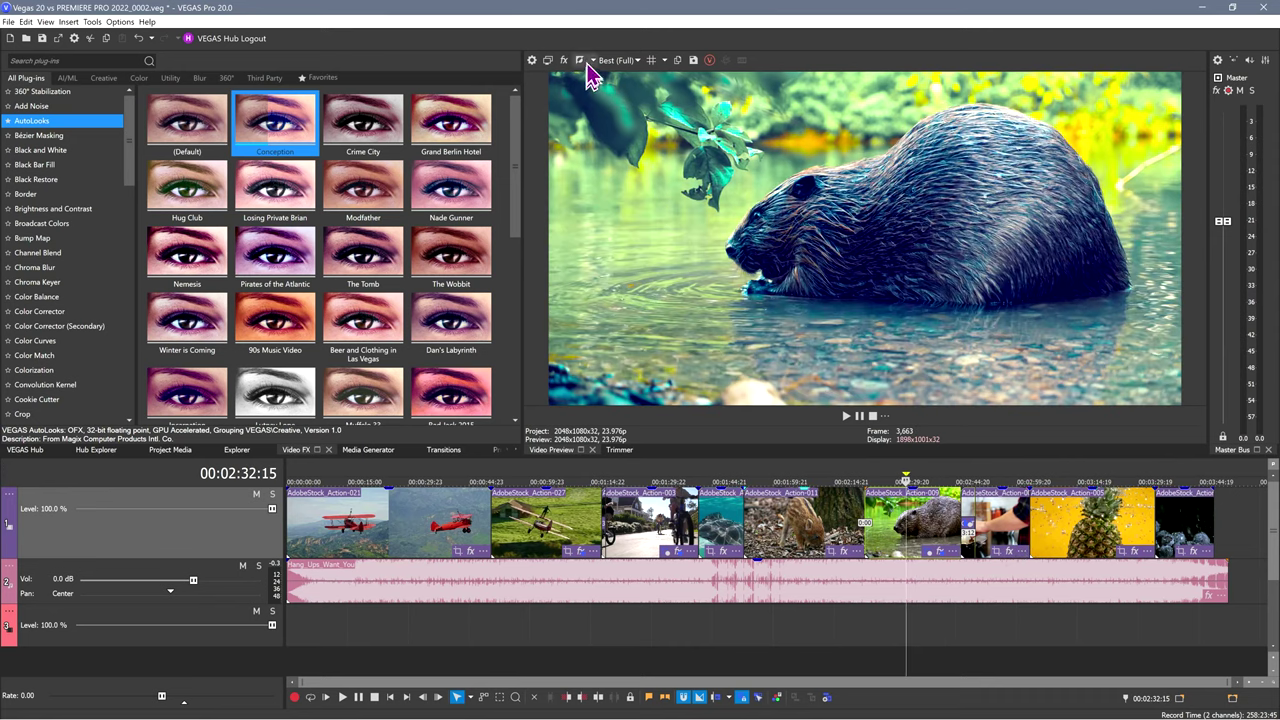
{"action": "left_click", "coordinate": [944, 550]}
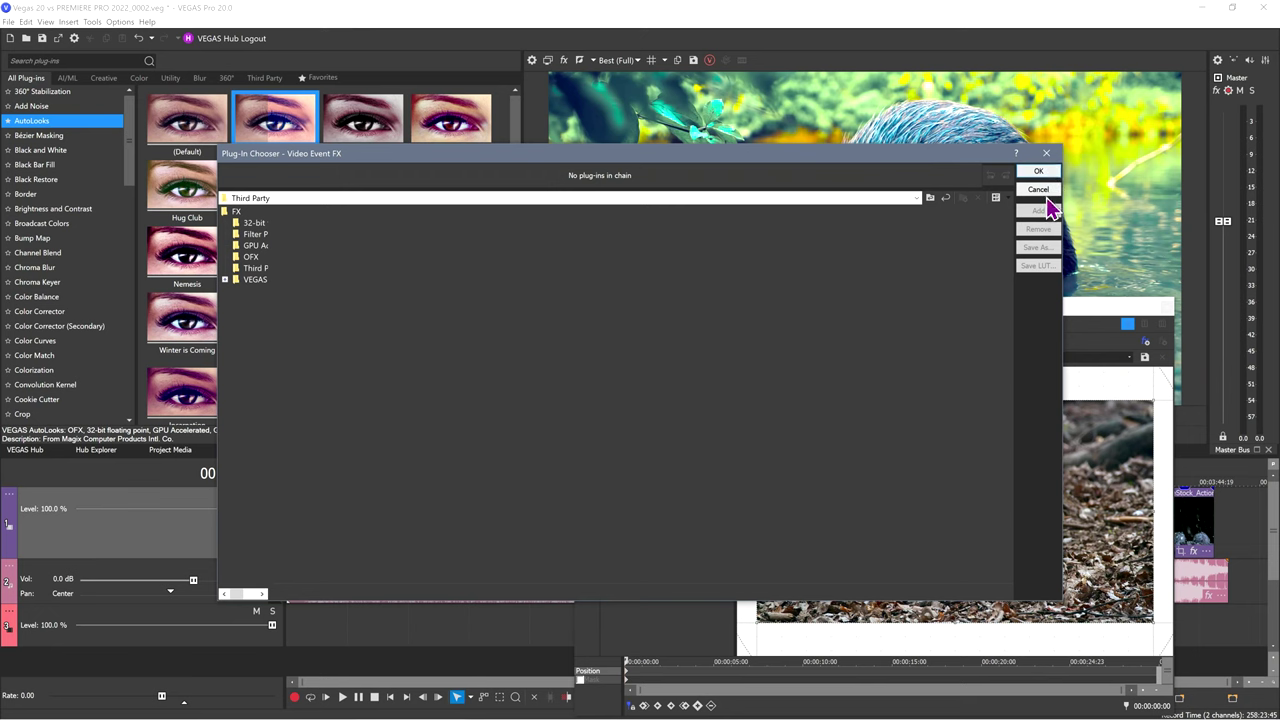
{"action": "left_click", "coordinate": [1046, 153]}
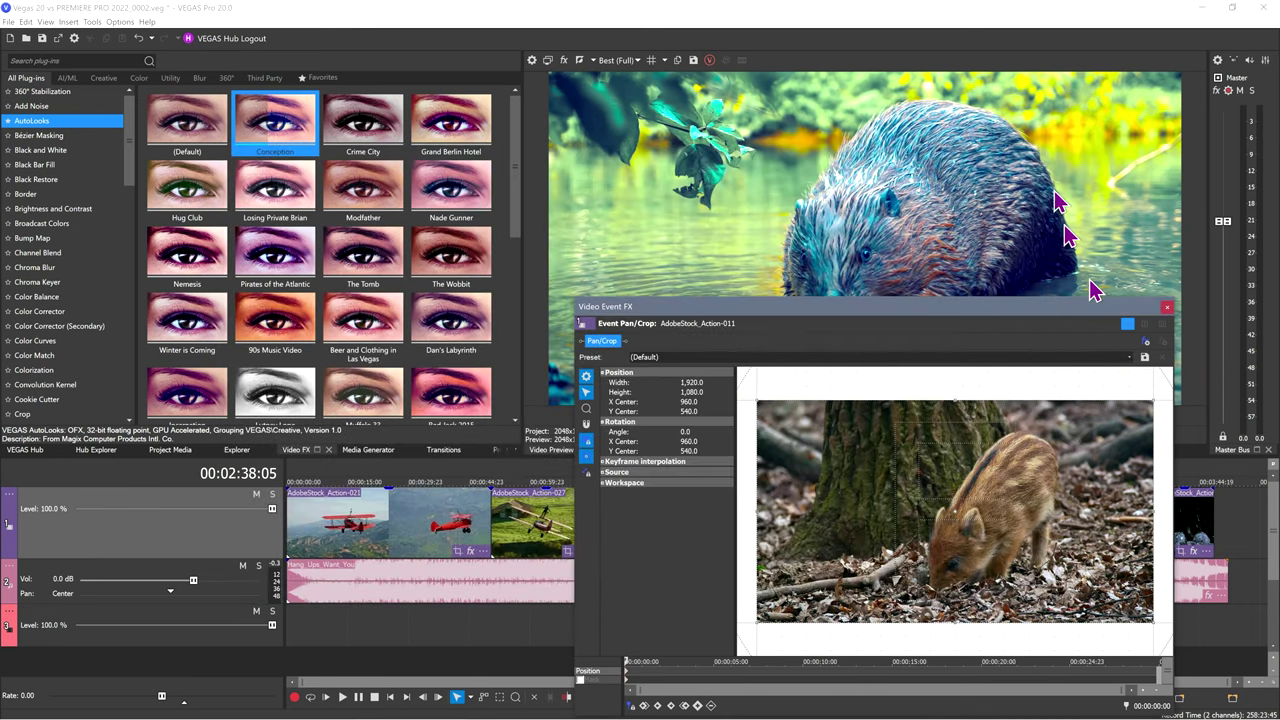
{"action": "left_click", "coordinate": [1167, 308]}
{"action": "left_click", "coordinate": [920, 535]}
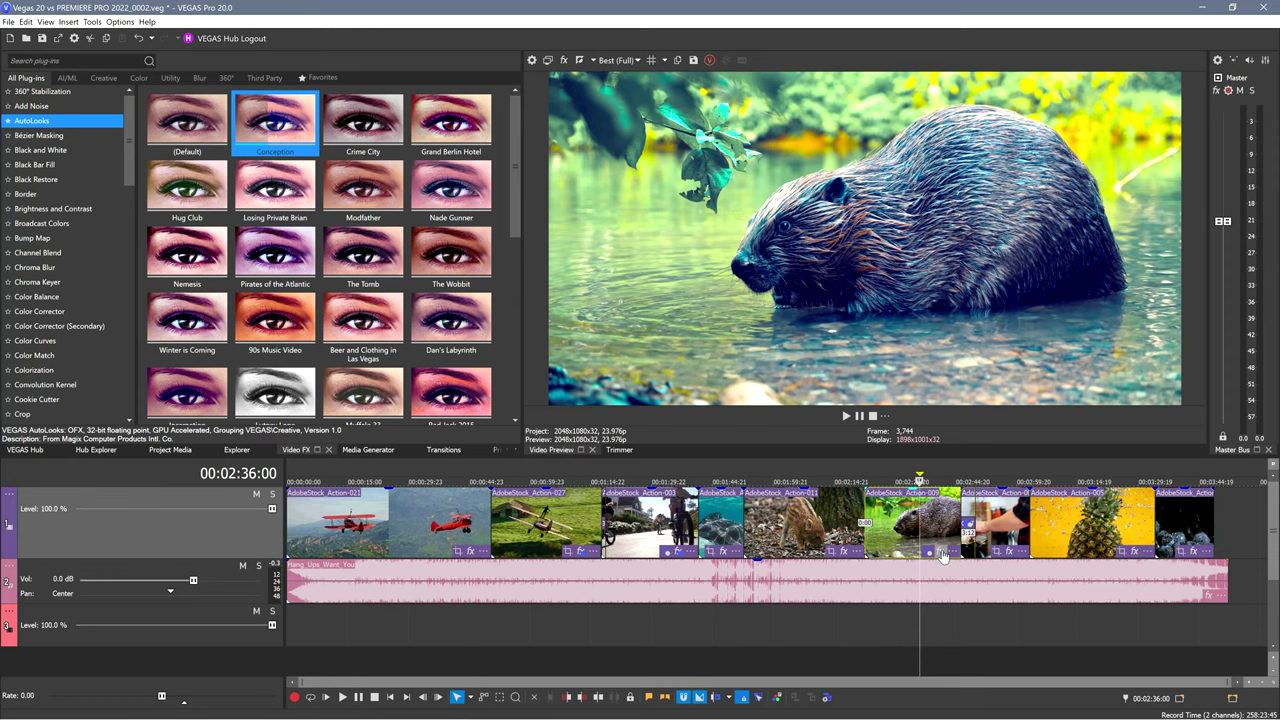
{"action": "left_click", "coordinate": [942, 552]}
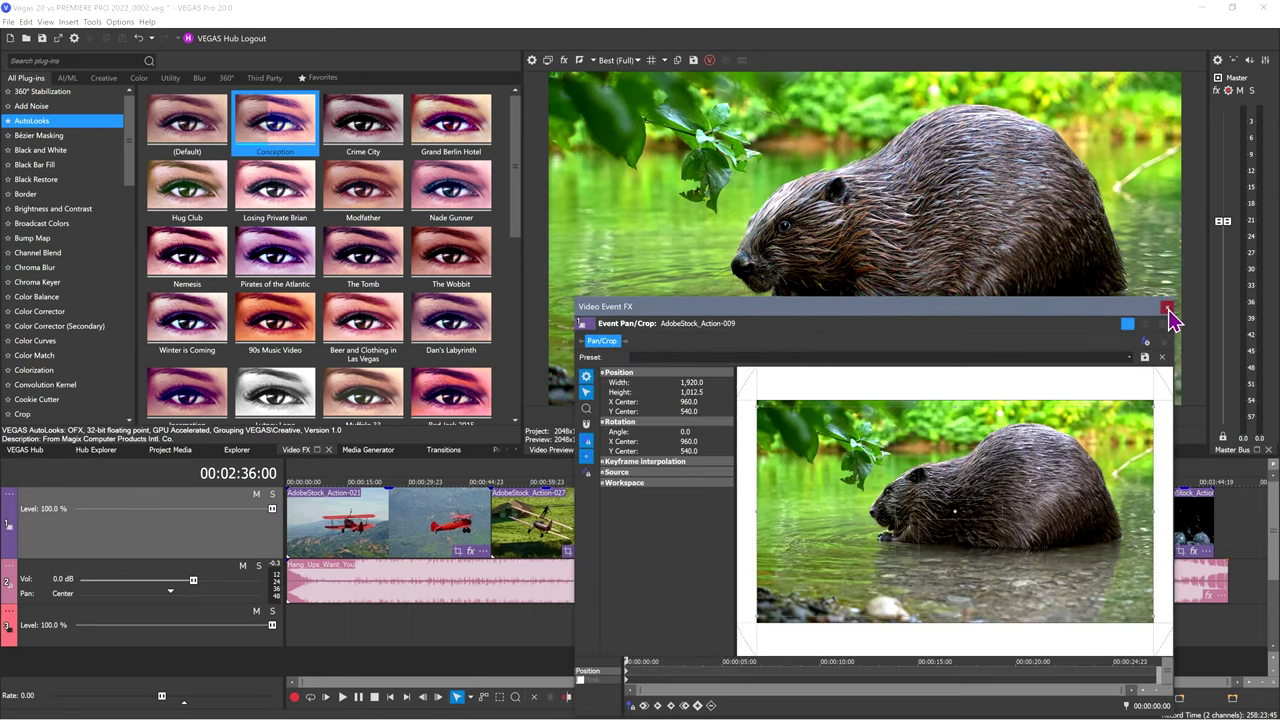
{"action": "left_click", "coordinate": [1167, 308]}
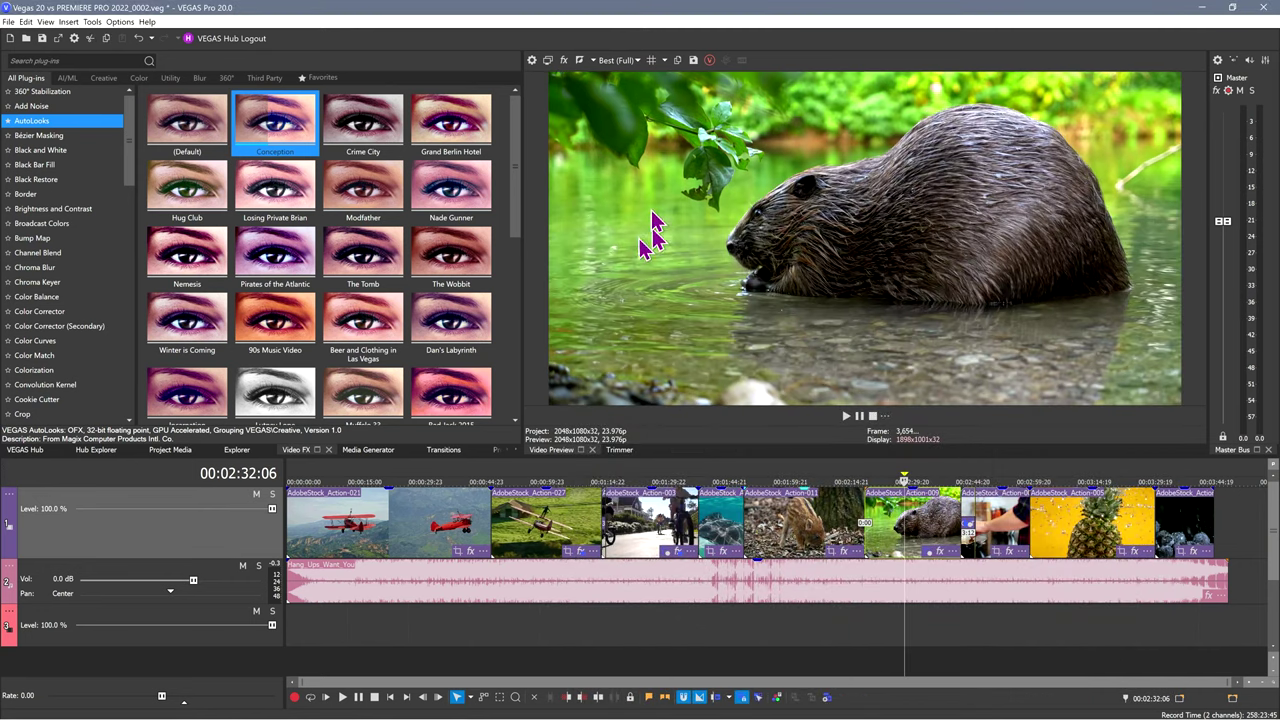
{"action": "left_click_drag", "start_coordinate": [272, 122], "coordinate": [147, 524]}
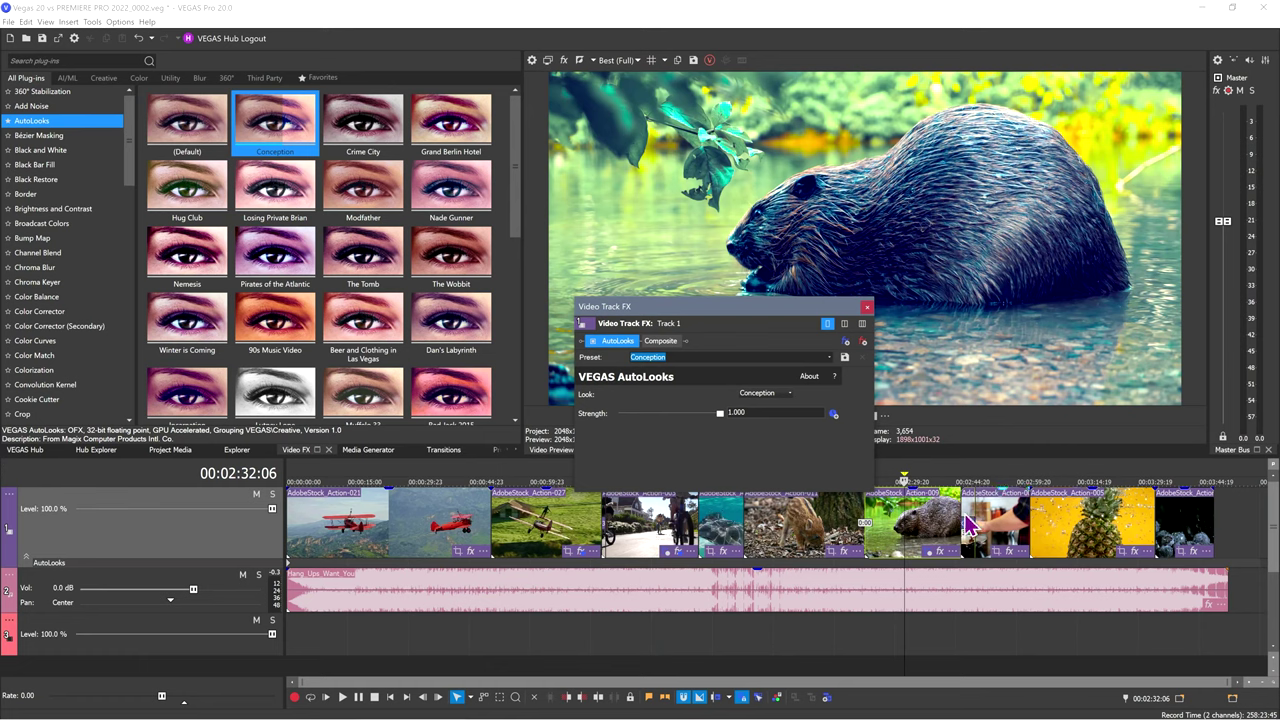
{"action": "left_click", "coordinate": [865, 316]}
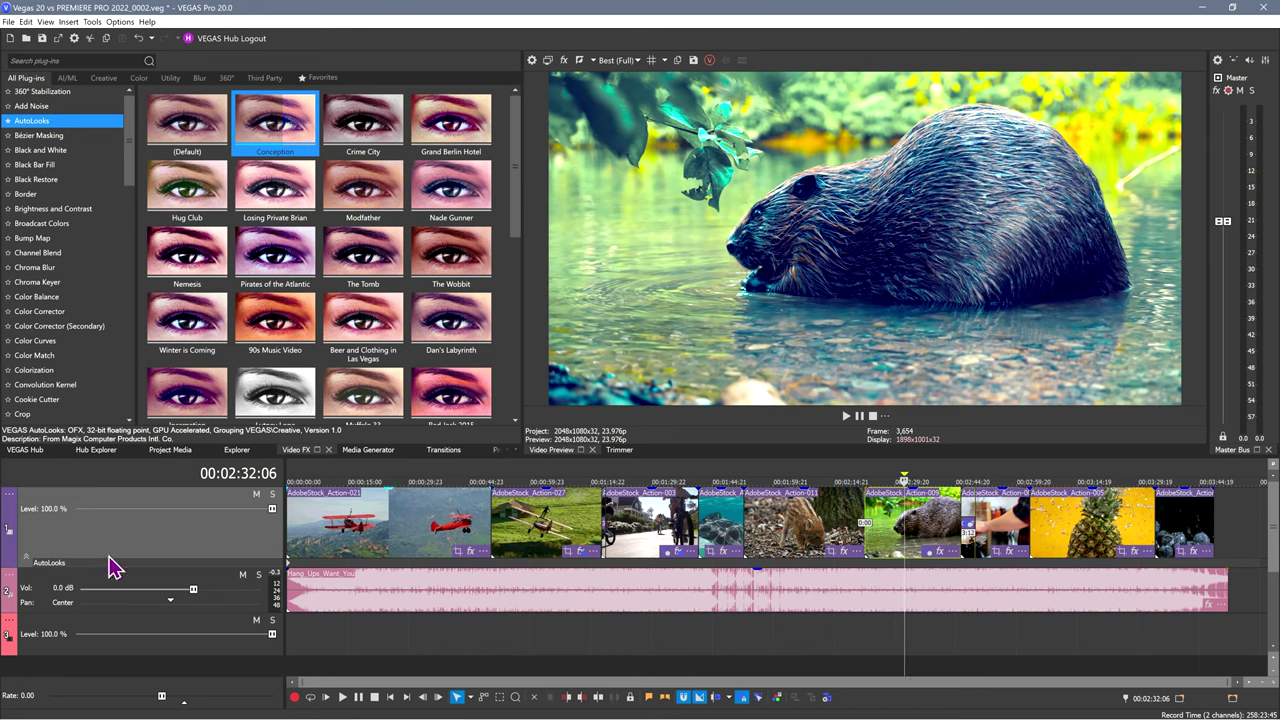
{"action": "left_click_drag", "start_coordinate": [27, 560], "coordinate": [31, 567]}
{"action": "left_click", "coordinate": [50, 564]}
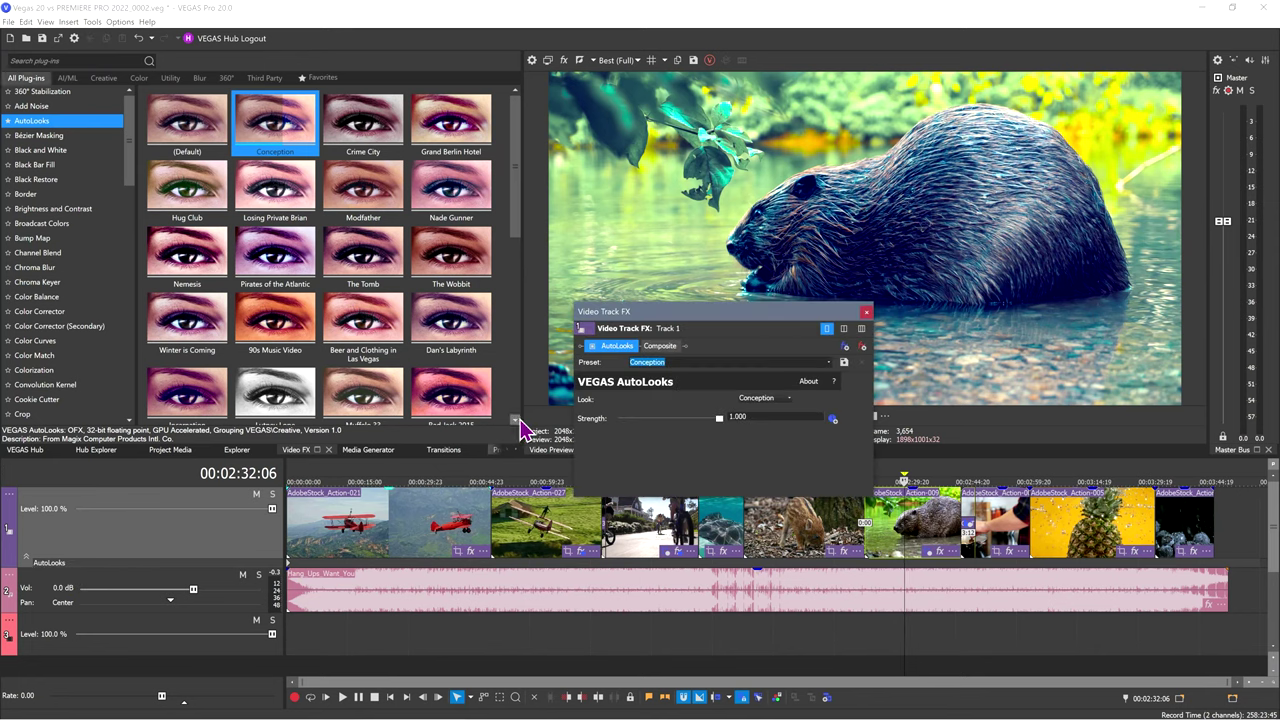
{"action": "left_click", "coordinate": [860, 347]}
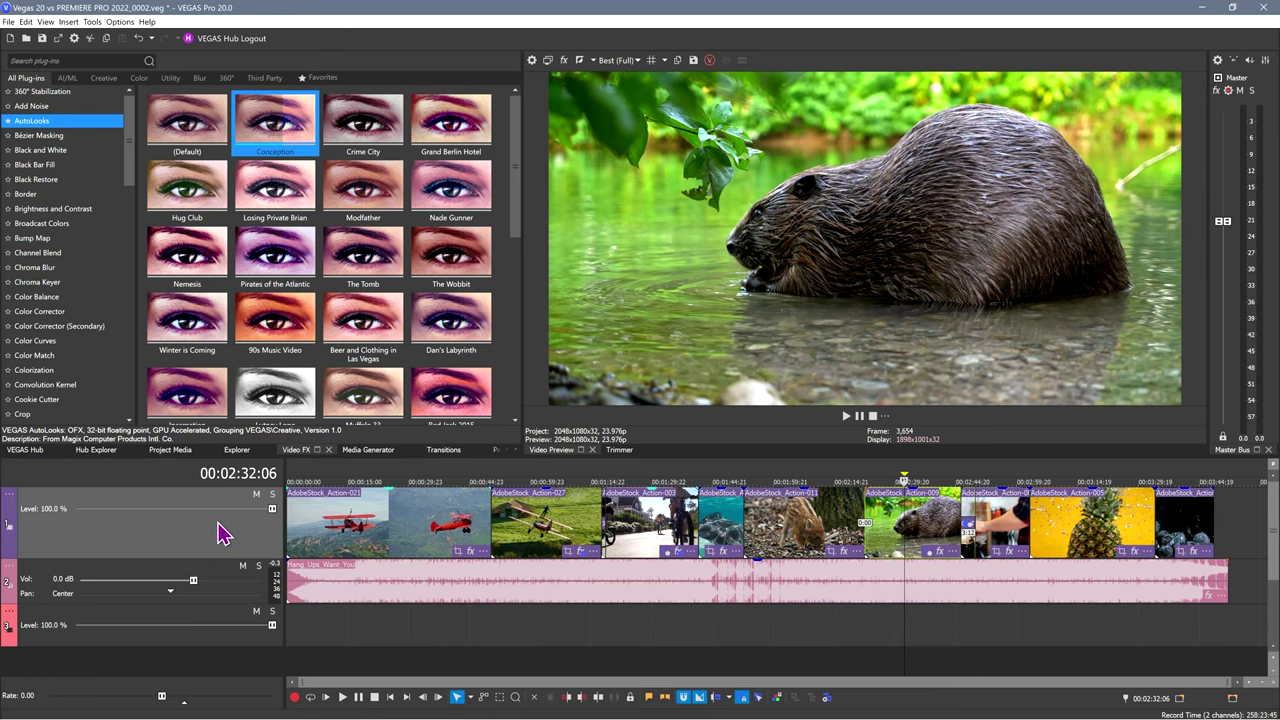
Insert Adjustment Track 1, test the Conception look on it, then shrink the track's height.
{"action": "left_click", "coordinate": [68, 22]}
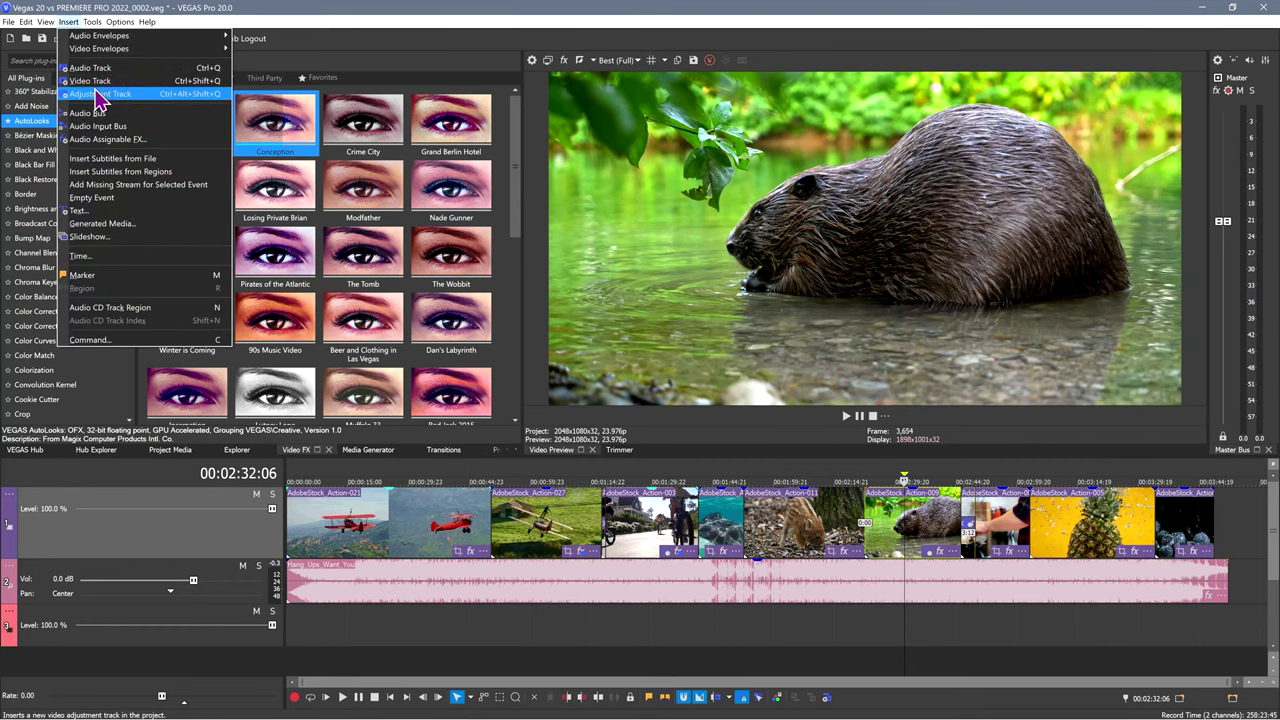
{"action": "left_click", "coordinate": [100, 94]}
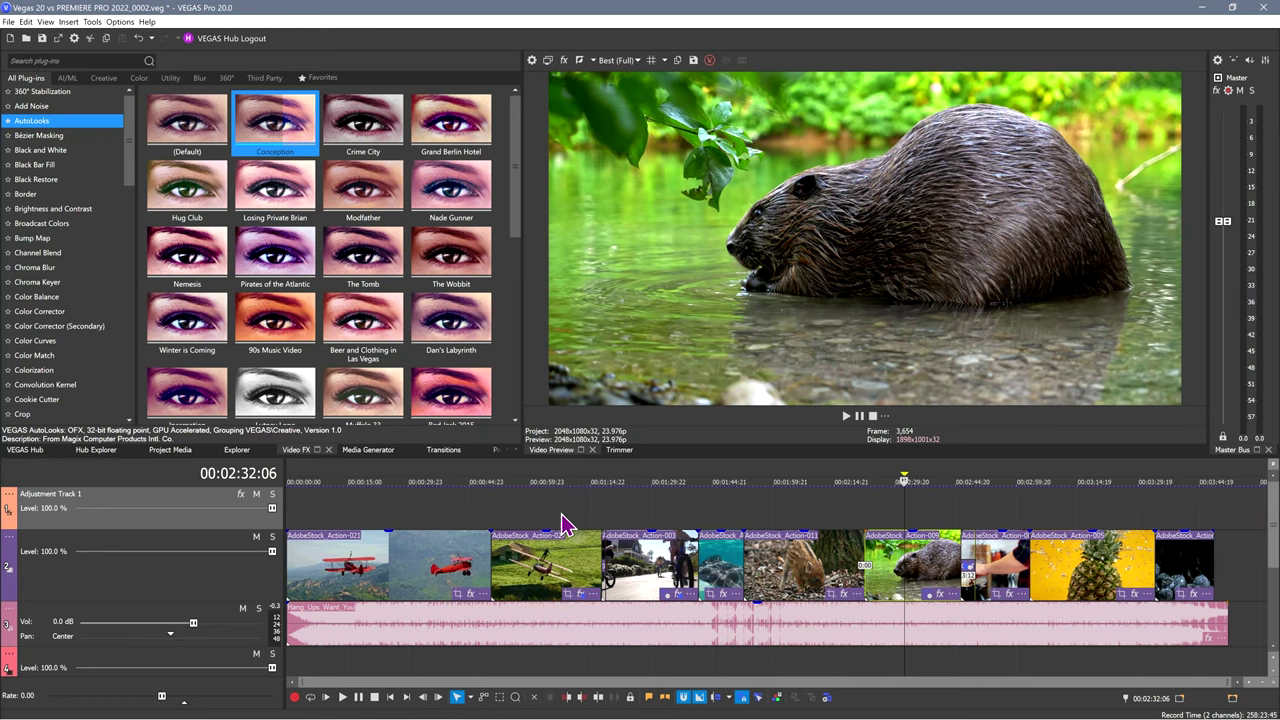
{"action": "left_click_drag", "start_coordinate": [300, 150], "coordinate": [542, 521]}
{"action": "left_click", "coordinate": [866, 312]}
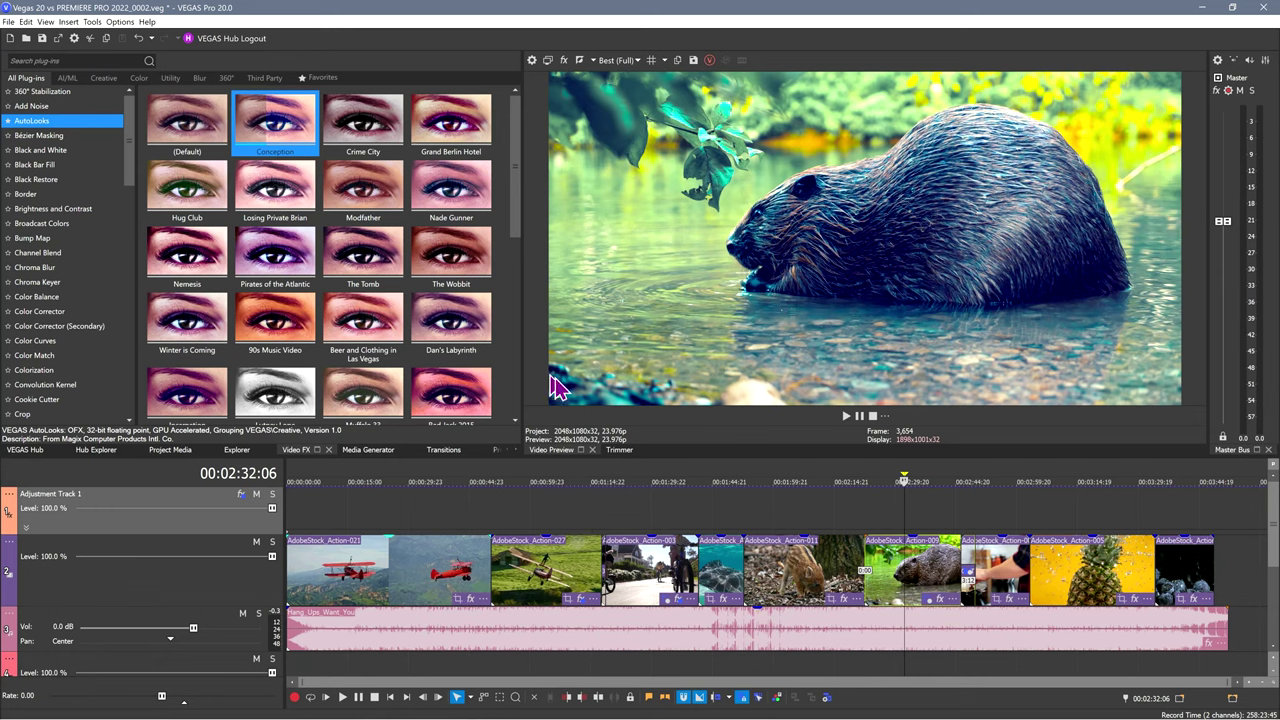
{"action": "left_click", "coordinate": [241, 494]}
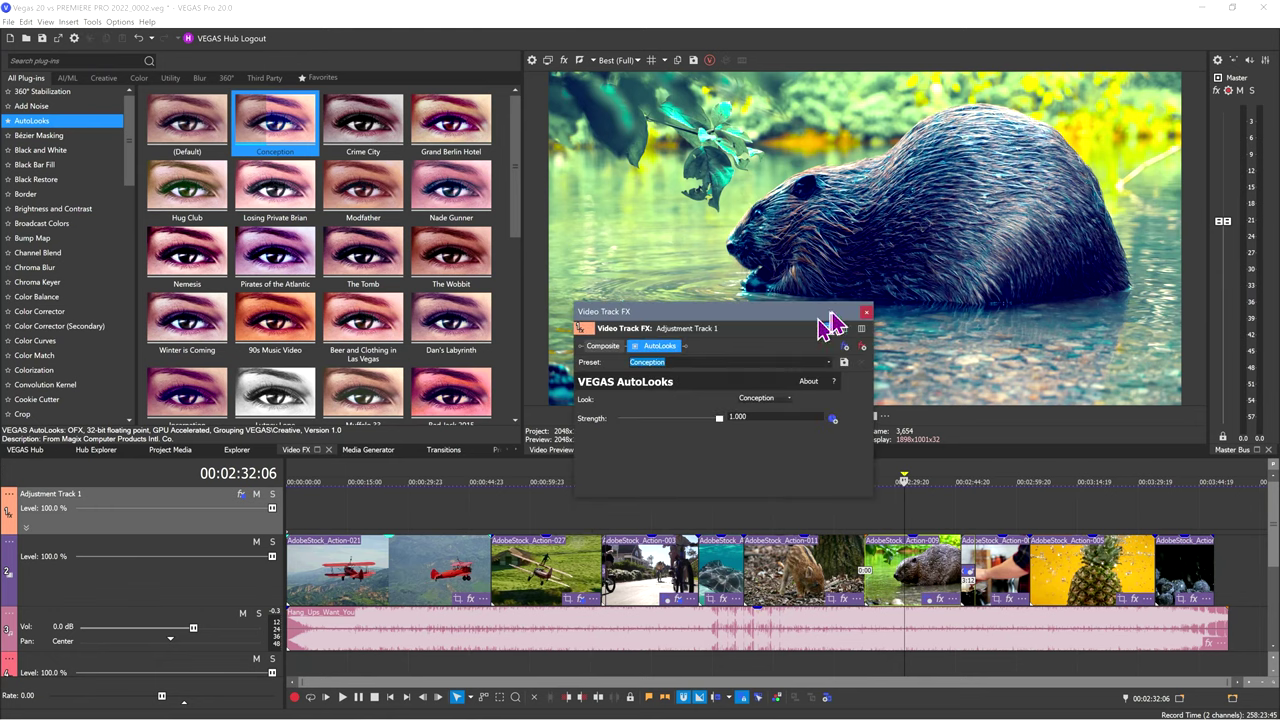
{"action": "left_click", "coordinate": [865, 322]}
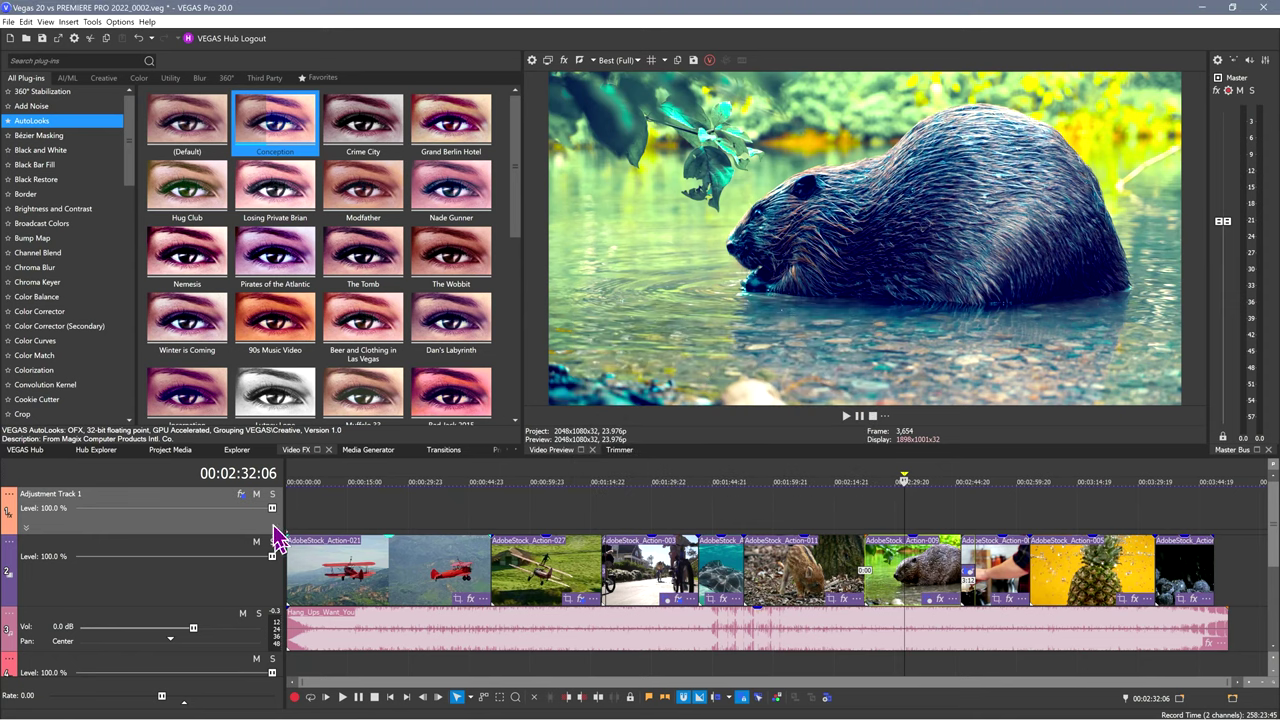
{"action": "left_click_drag", "start_coordinate": [257, 532], "coordinate": [312, 522]}
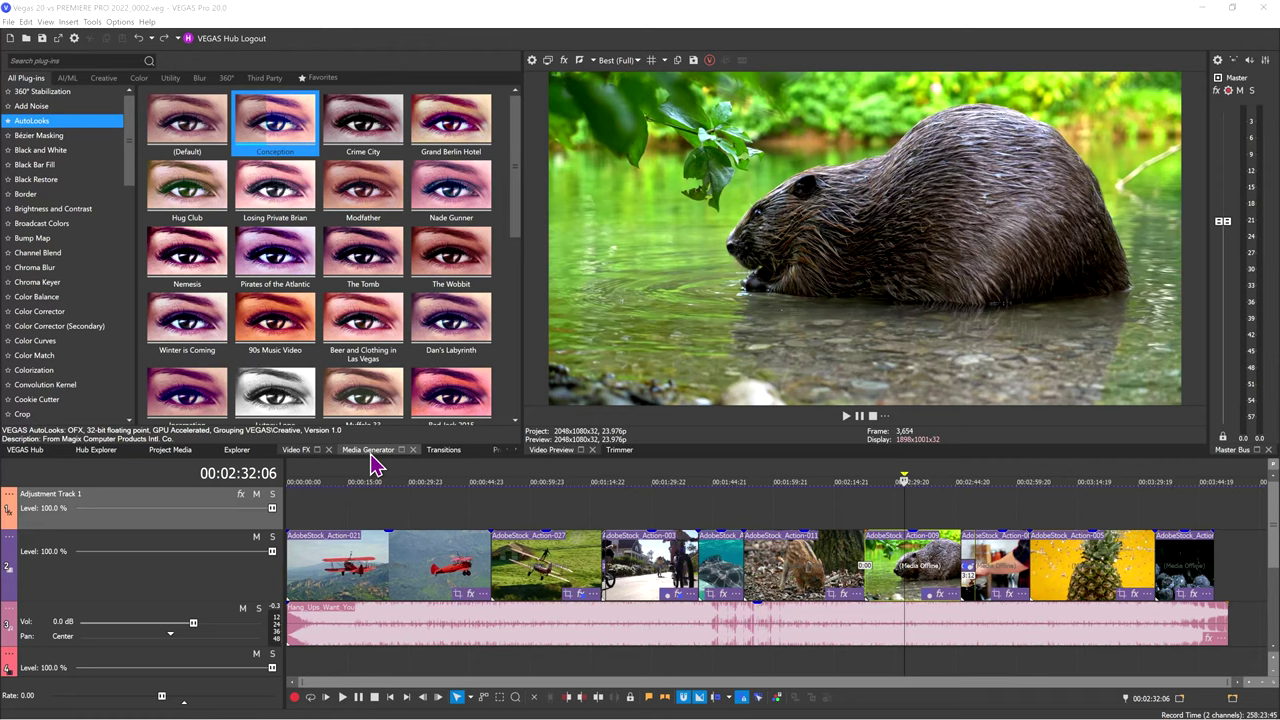
Insert a new top track and place a Sample Text title event near 00:01:50.
{"action": "left_click", "coordinate": [378, 458]}
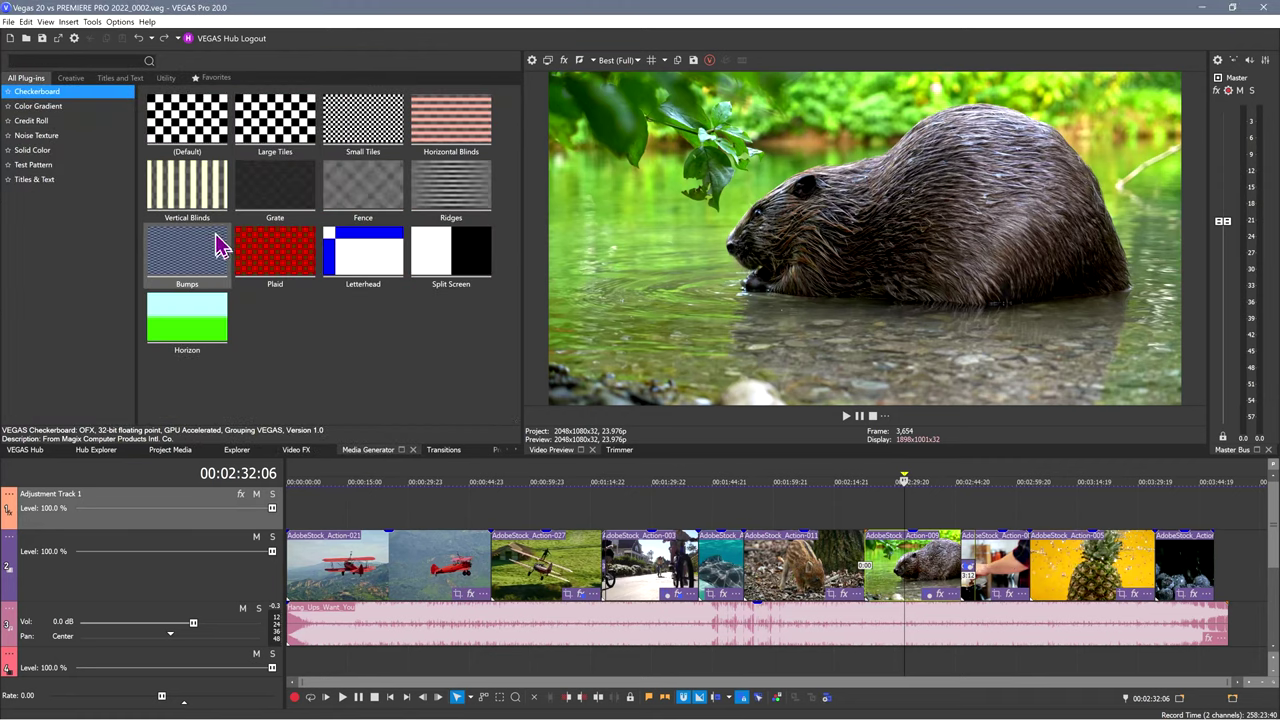
{"action": "right_click", "coordinate": [245, 520]}
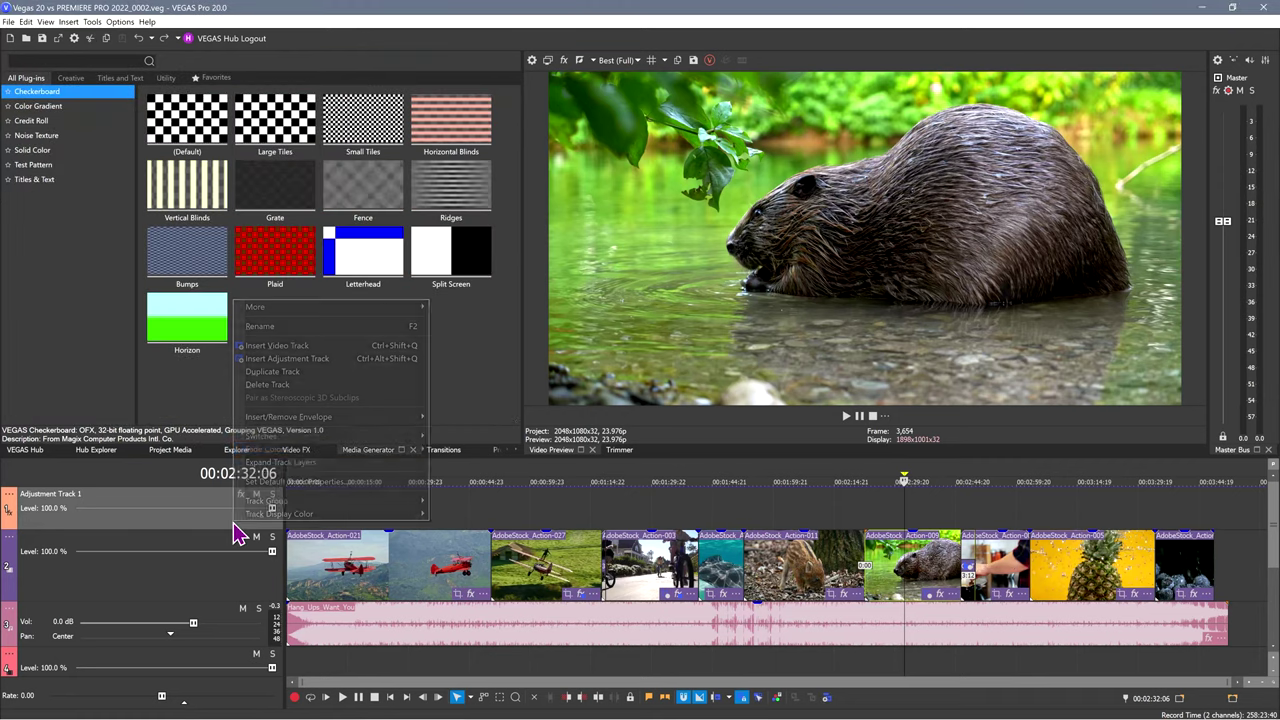
{"action": "left_click", "coordinate": [313, 368]}
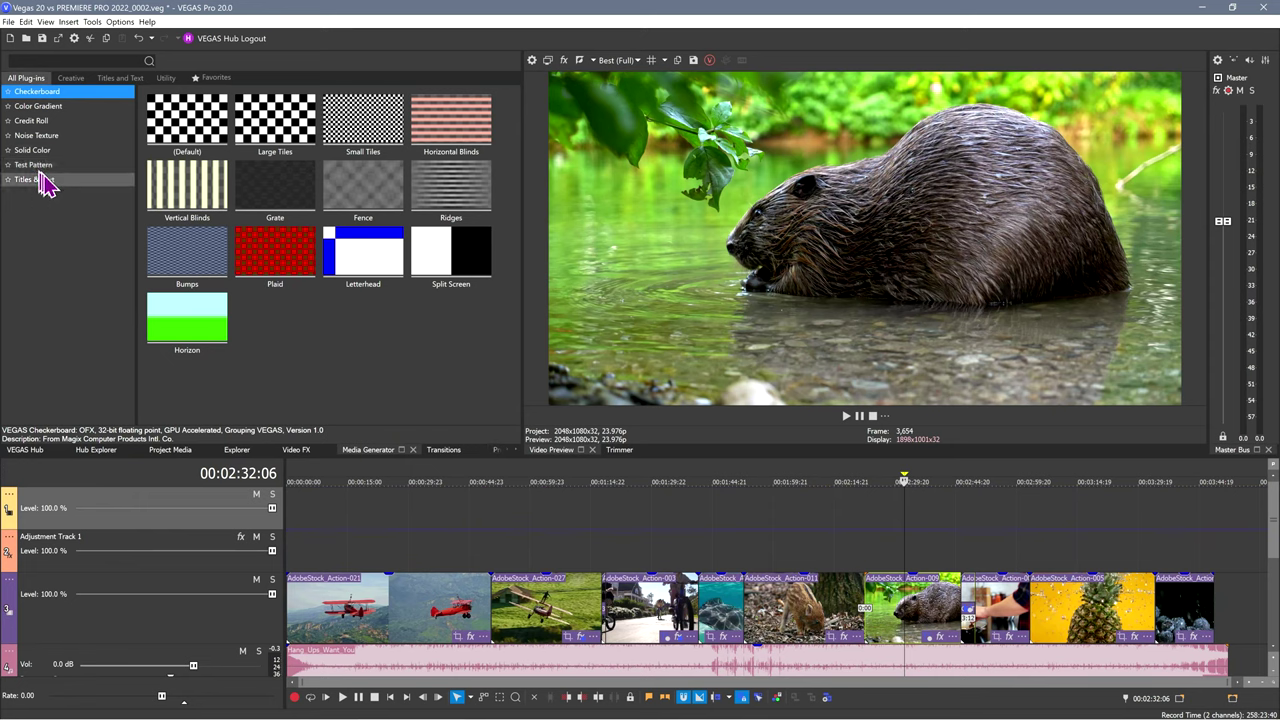
{"action": "left_click", "coordinate": [46, 179]}
{"action": "left_click_drag", "start_coordinate": [187, 120], "coordinate": [727, 502]}
{"action": "left_click", "coordinate": [736, 464]}
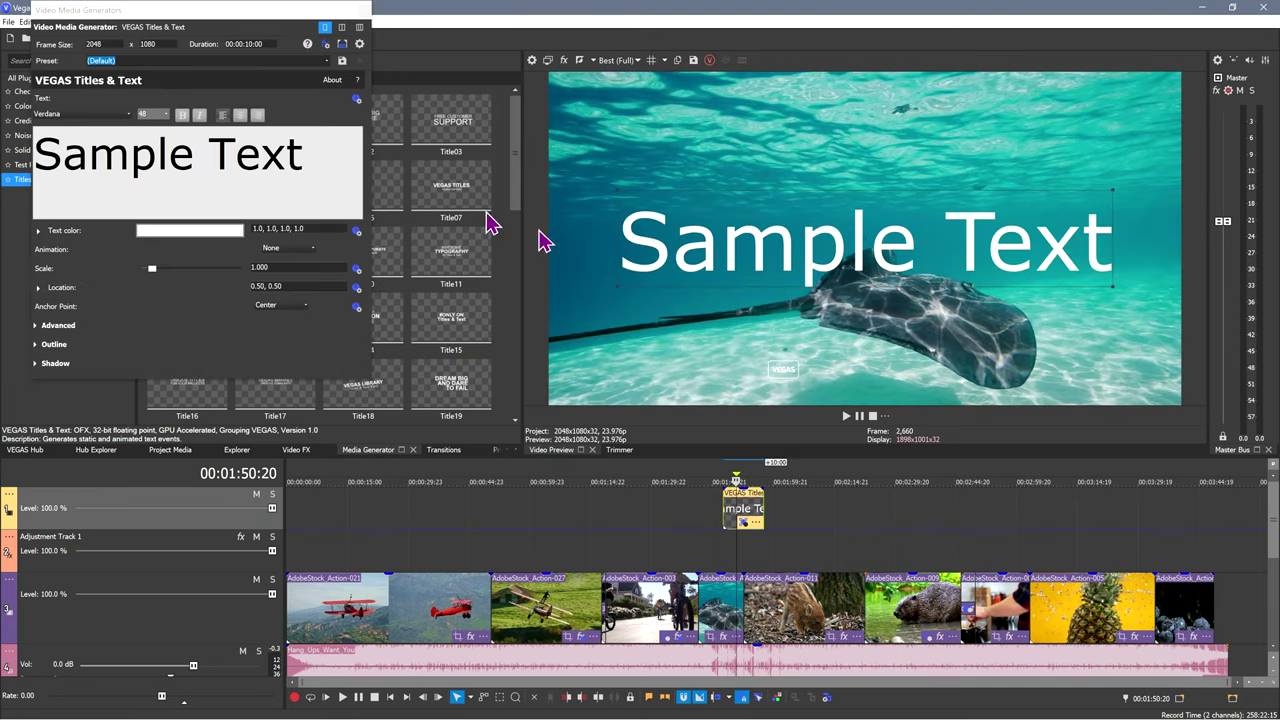
{"action": "left_click", "coordinate": [364, 12]}
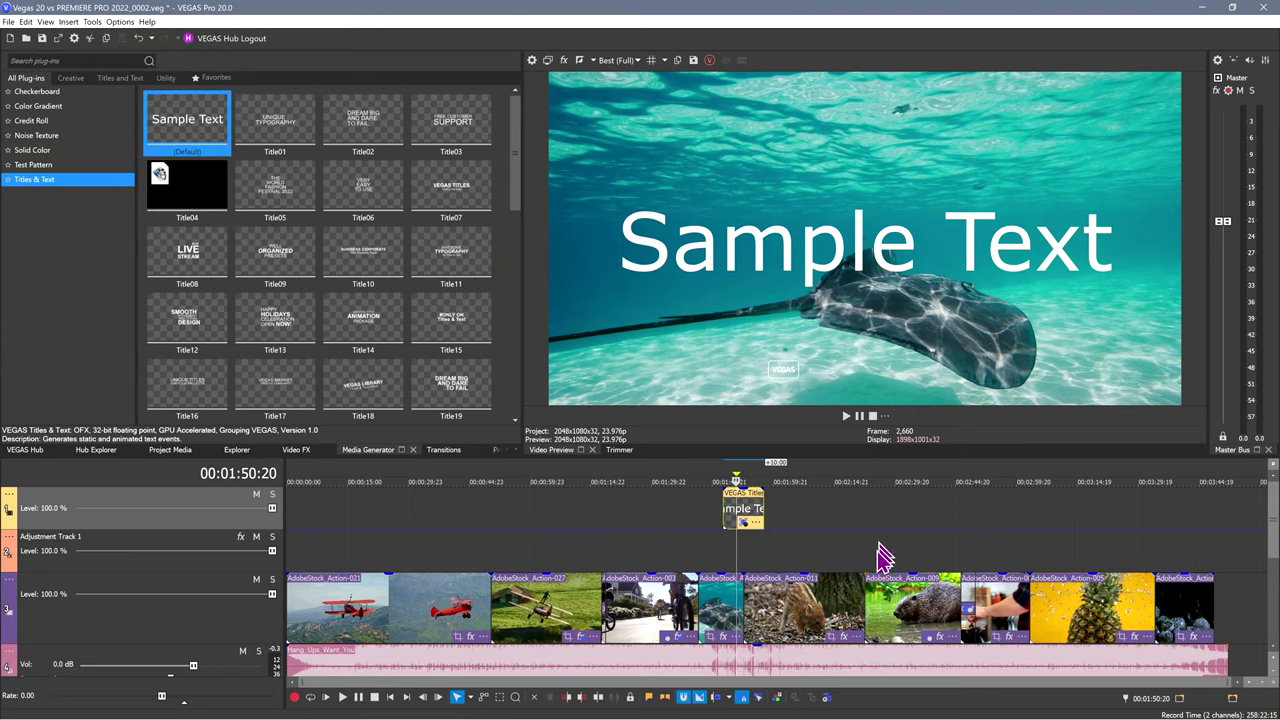
Delete the title event and move the cursor to the pineapple clip at 00:03:17:05.
{"action": "left_click", "coordinate": [753, 512]}
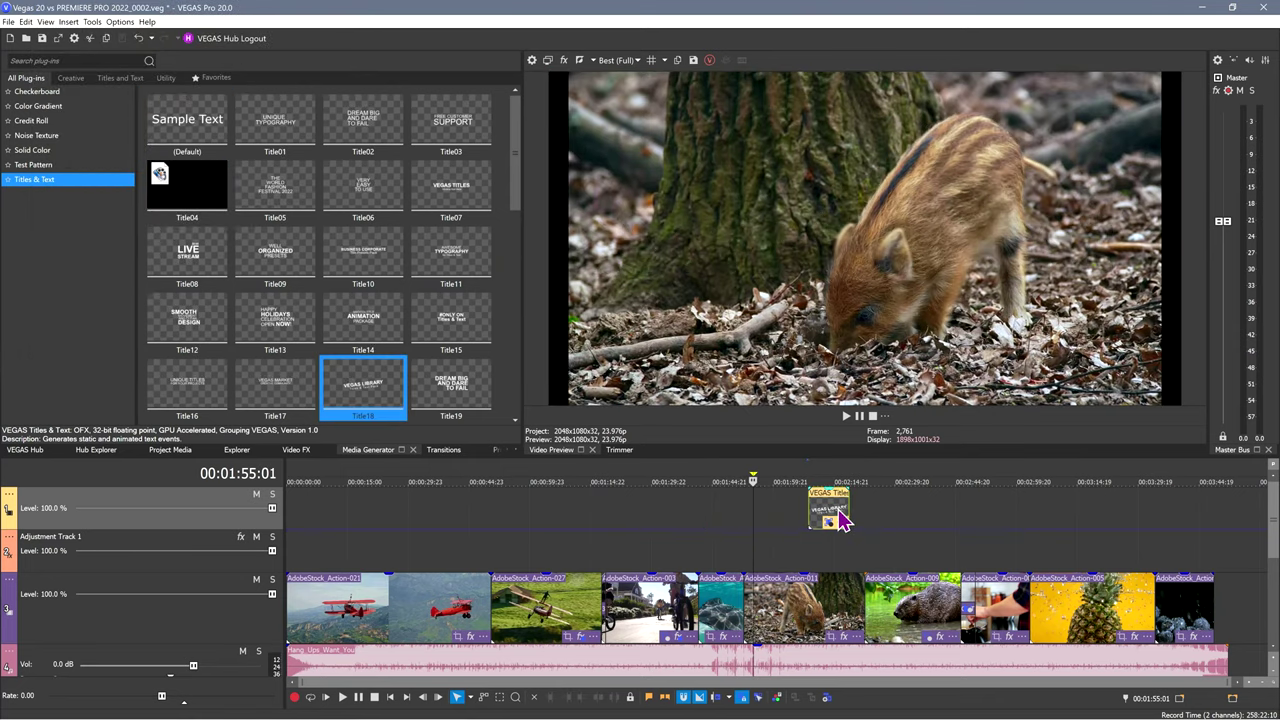
{"action": "key", "text": "Delete"}
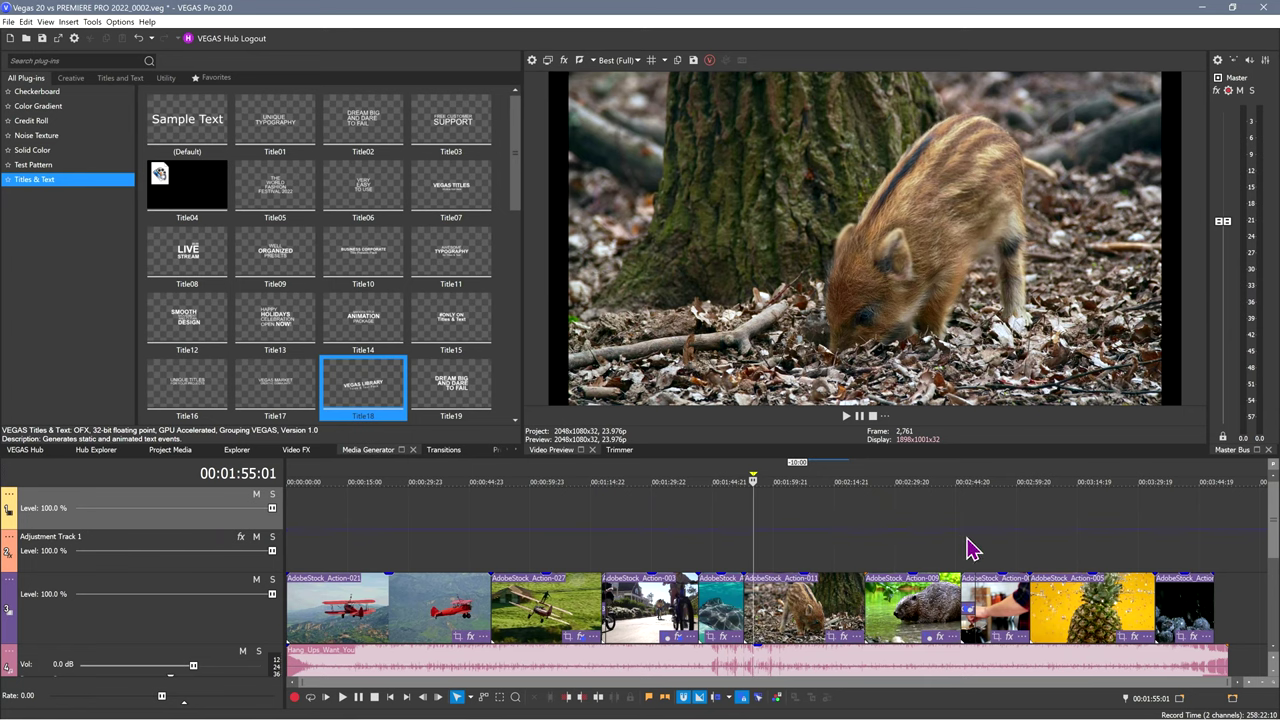
{"action": "left_click", "coordinate": [1089, 482]}
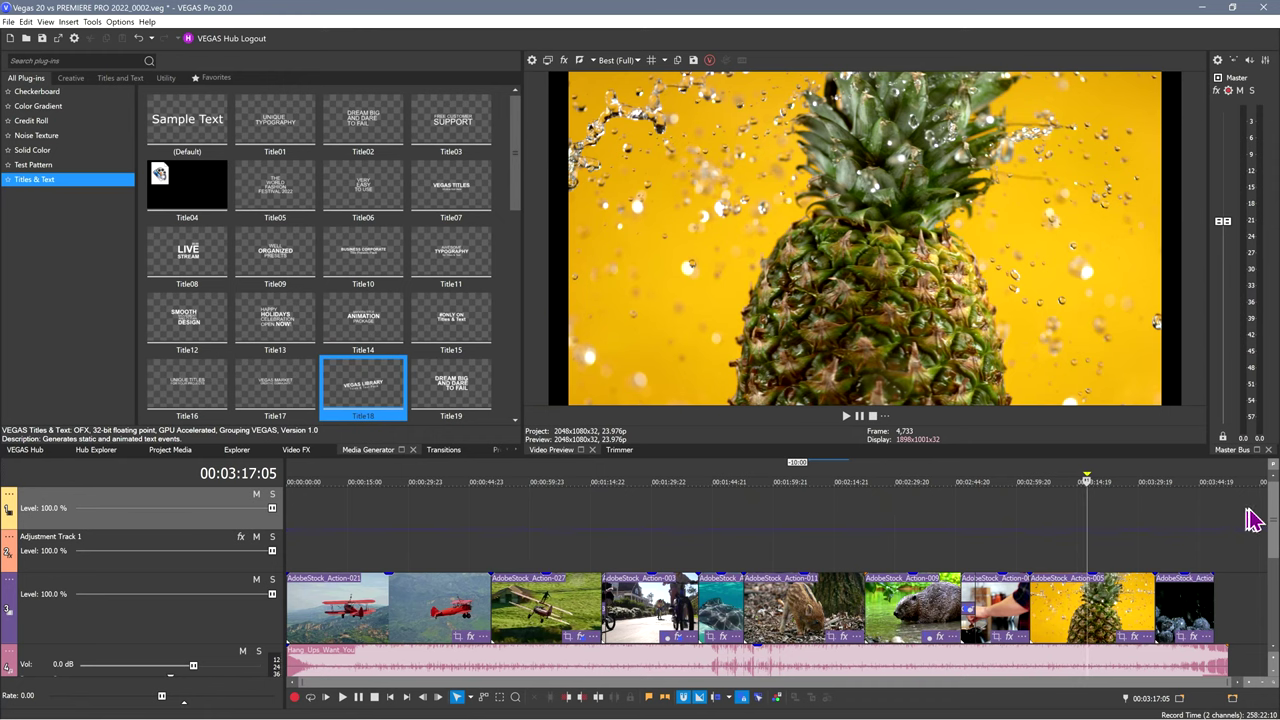
Preview from the piglet clip, then delete it from the video track.
{"action": "mouse_move", "coordinate": [1270, 522]}
{"action": "left_mouse_down"}
{"action": "mouse_move", "coordinate": [1268, 549]}
{"action": "mouse_move", "coordinate": [1268, 534]}
{"action": "left_mouse_up"}
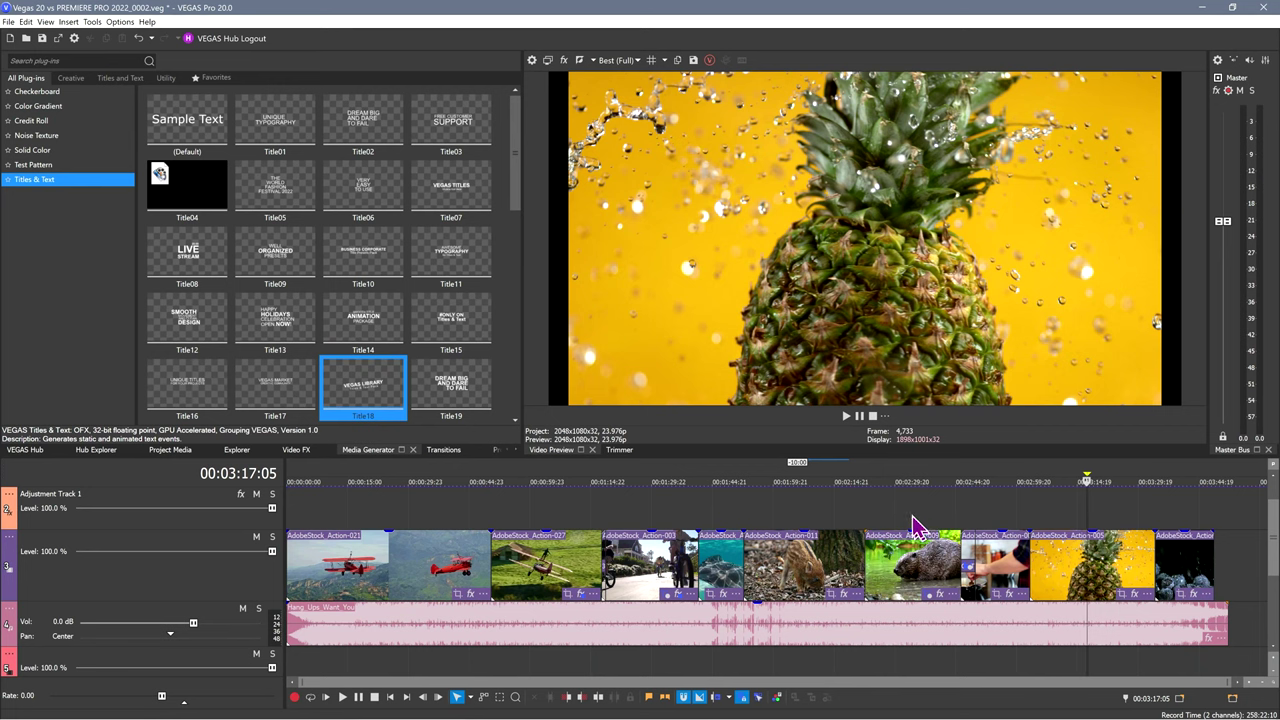
{"action": "left_click", "coordinate": [784, 483]}
{"action": "key", "text": "space"}
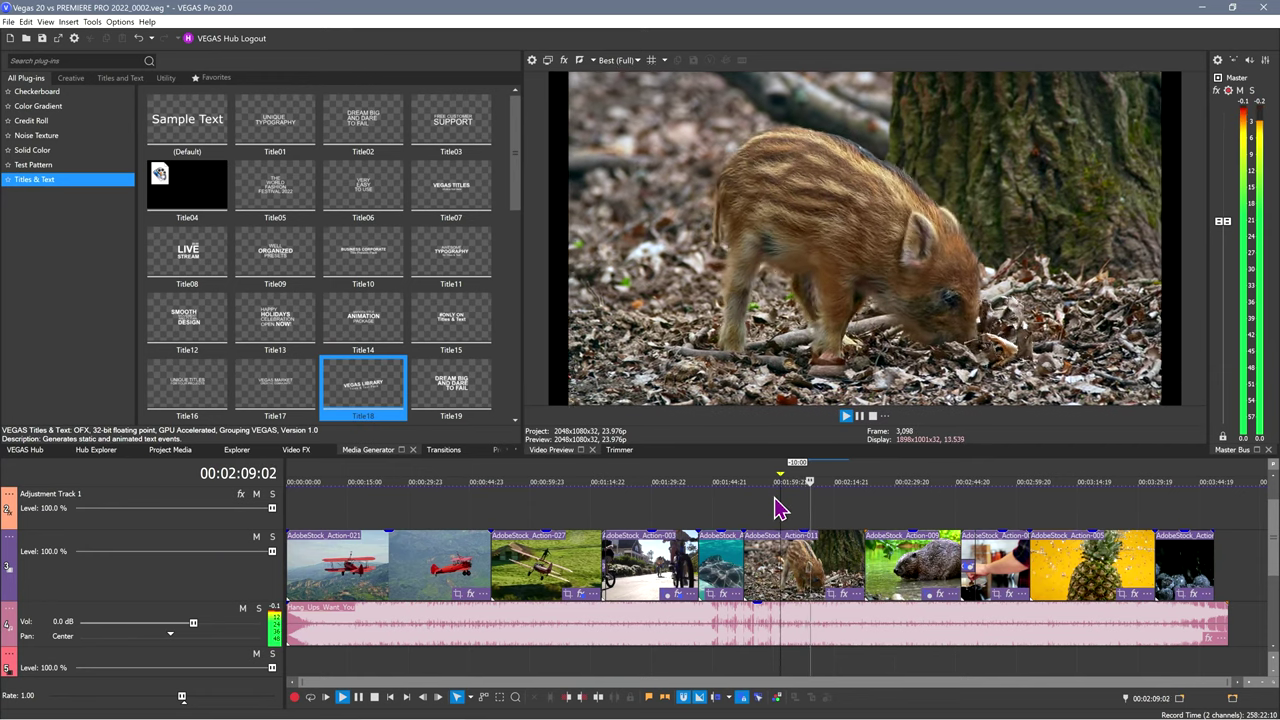
{"action": "key", "text": "space"}
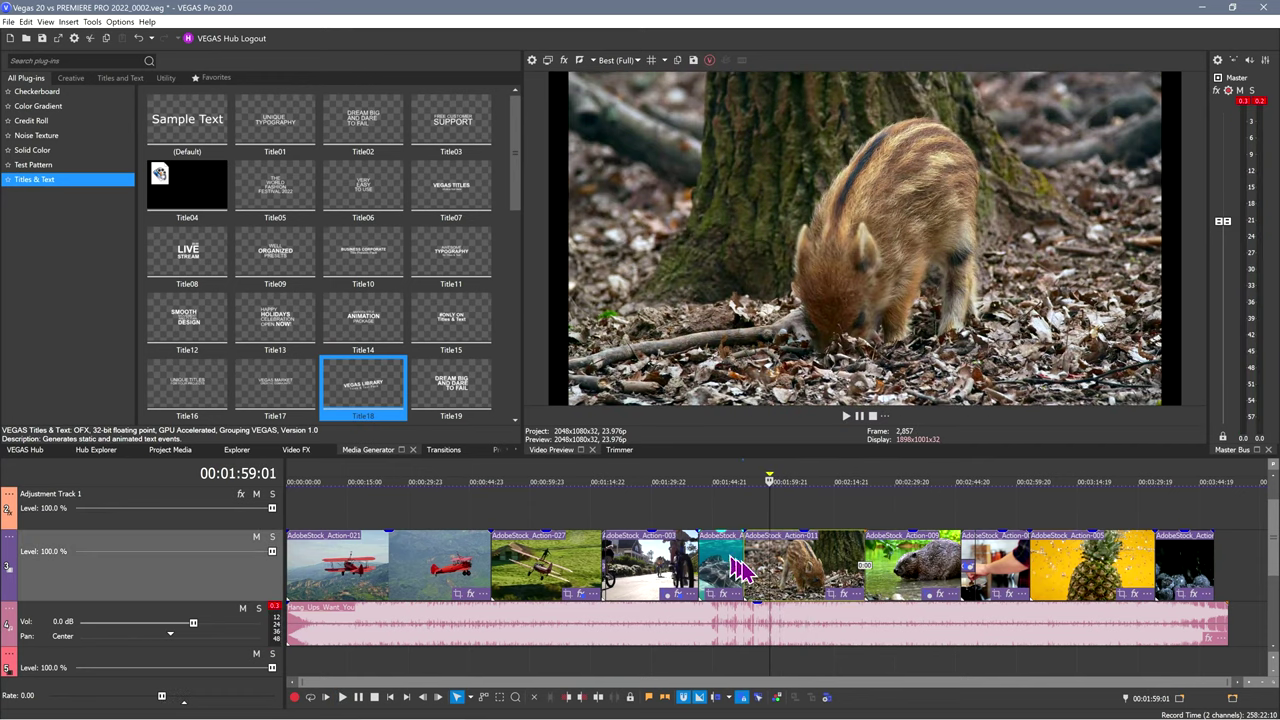
{"action": "left_click", "coordinate": [808, 578]}
{"action": "key", "text": "Delete"}
Trim away the beaver footage to widen the gap it leaves.
{"action": "left_click", "coordinate": [917, 565]}
{"action": "left_click_drag", "start_coordinate": [866, 561], "coordinate": [920, 571]}
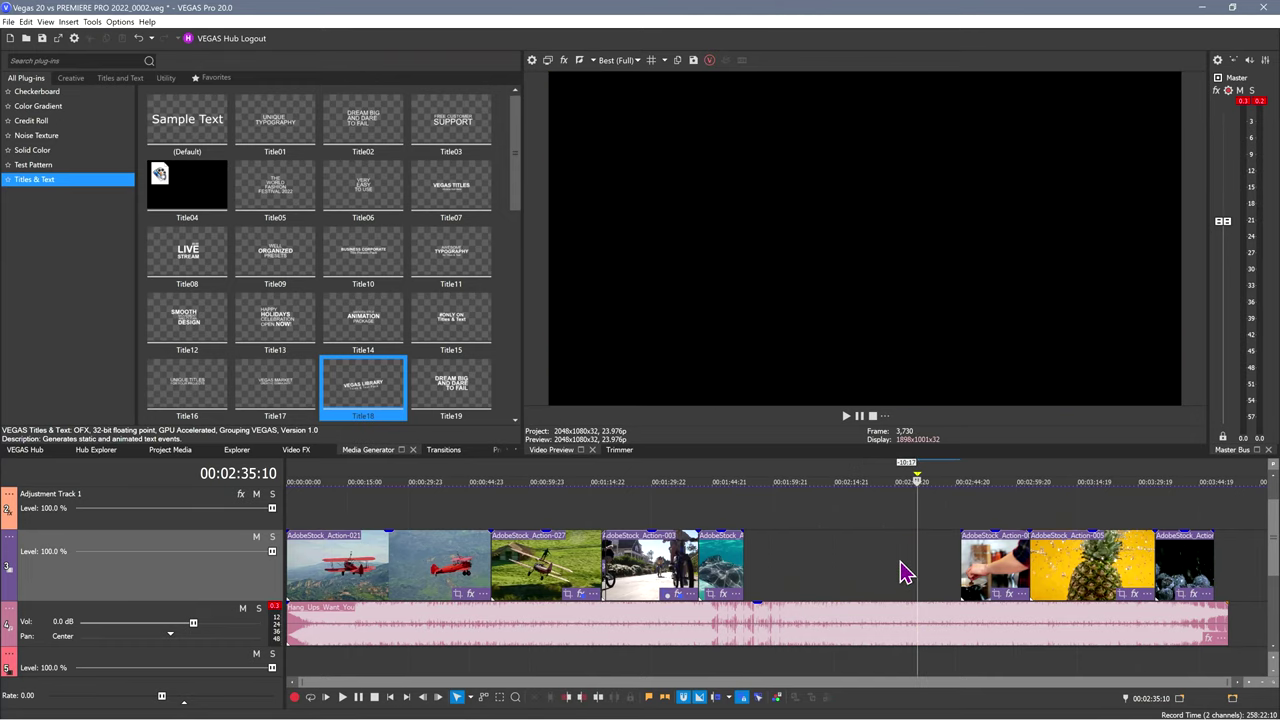
{"action": "left_click", "coordinate": [857, 572]}
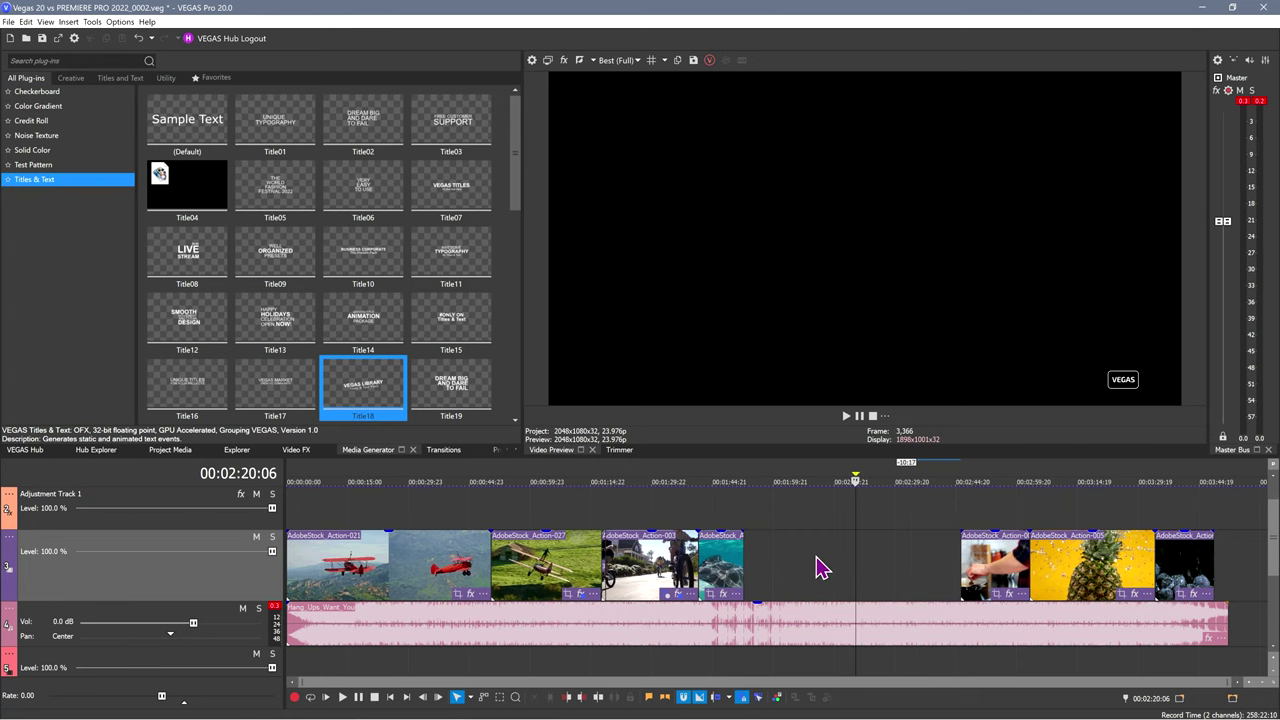
{"action": "left_click_drag", "start_coordinate": [815, 566], "coordinate": [796, 555]}
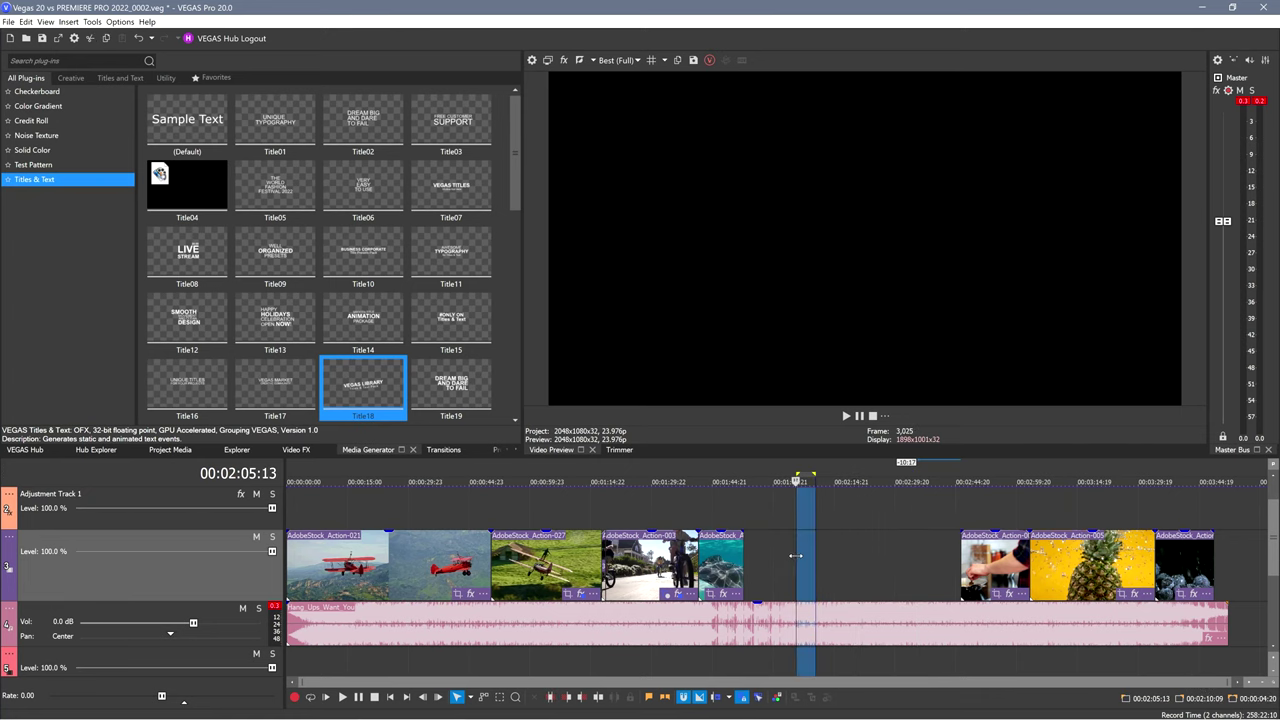
{"action": "left_click", "coordinate": [723, 560]}
Delete the bike-riding and cooking clips, leaving an empty gap.
{"action": "left_click", "coordinate": [632, 568]}
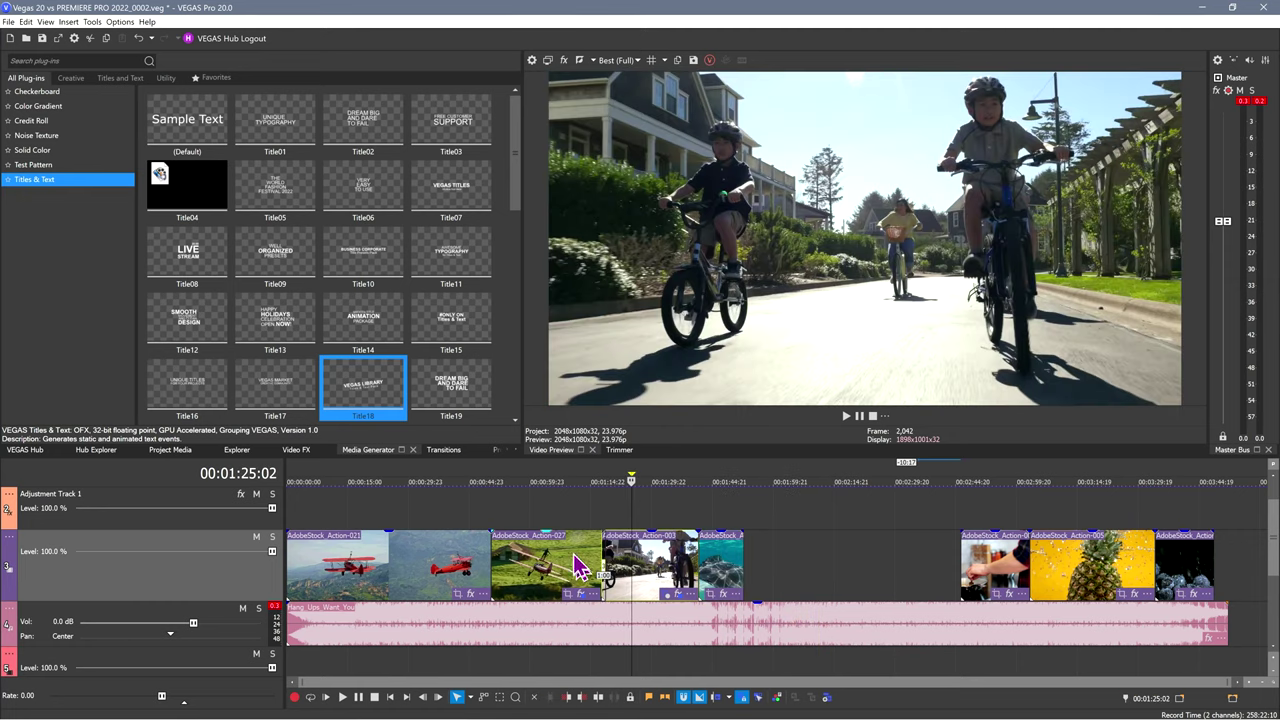
{"action": "left_click", "coordinate": [991, 572]}
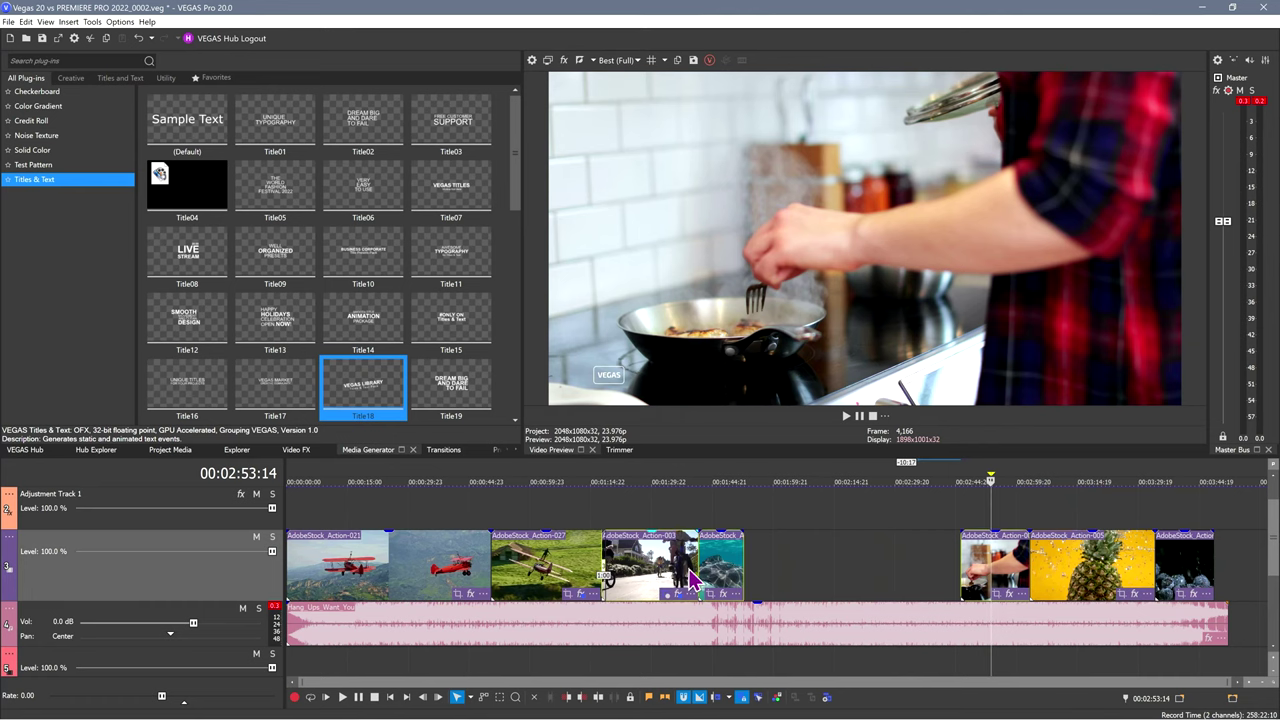
{"action": "left_click", "coordinate": [907, 576]}
{"action": "left_click", "coordinate": [991, 566]}
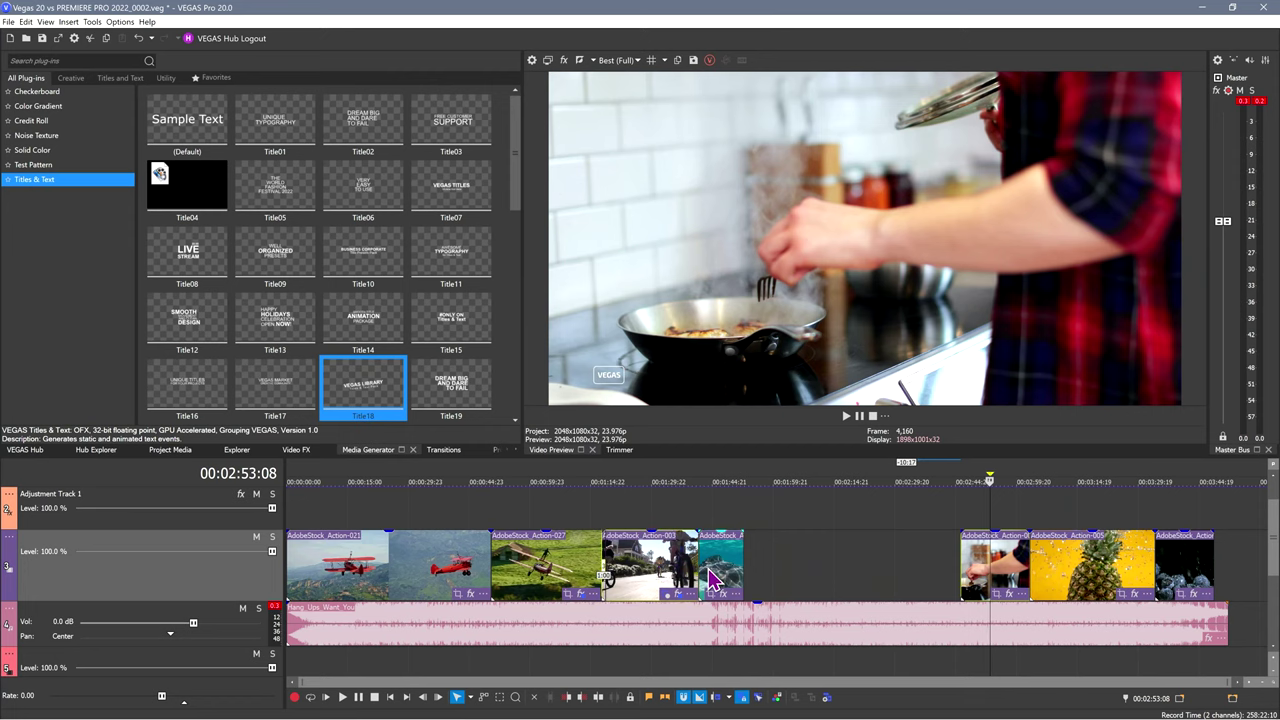
{"action": "key", "text": "Delete"}
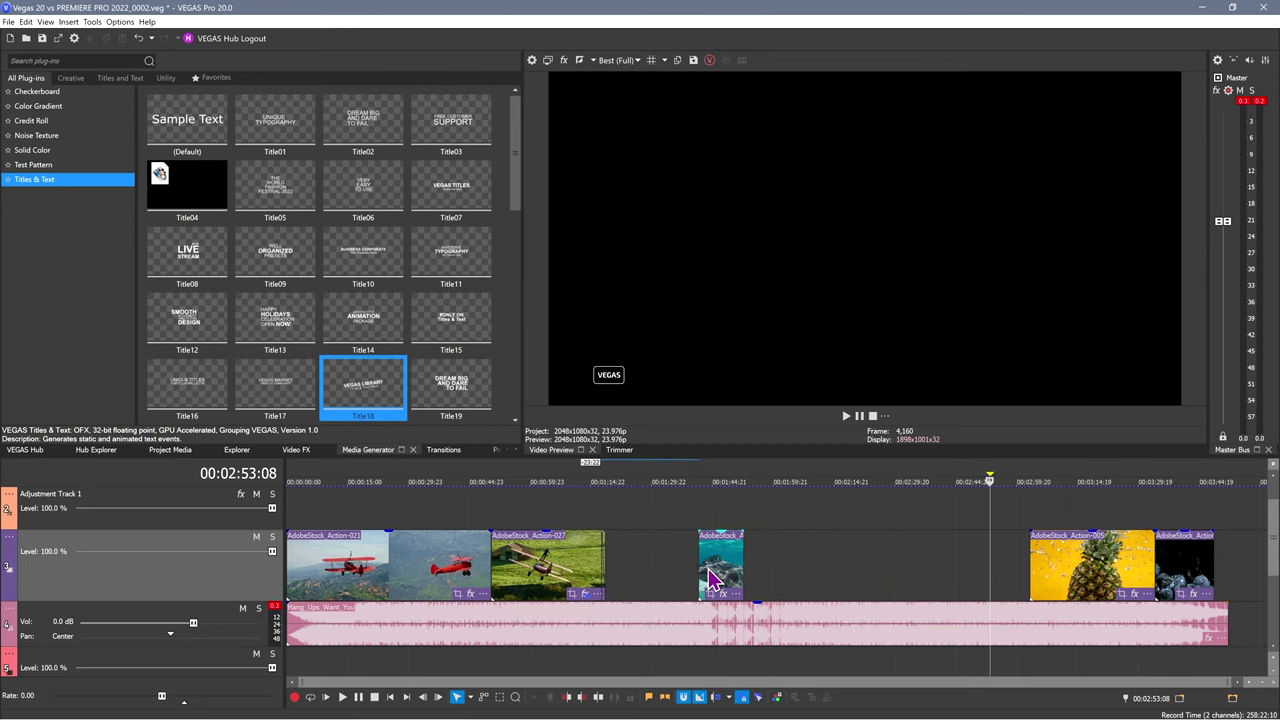
Split the music event at about 1:25 and overlap the second part onto the first.
{"action": "left_click", "coordinate": [800, 608]}
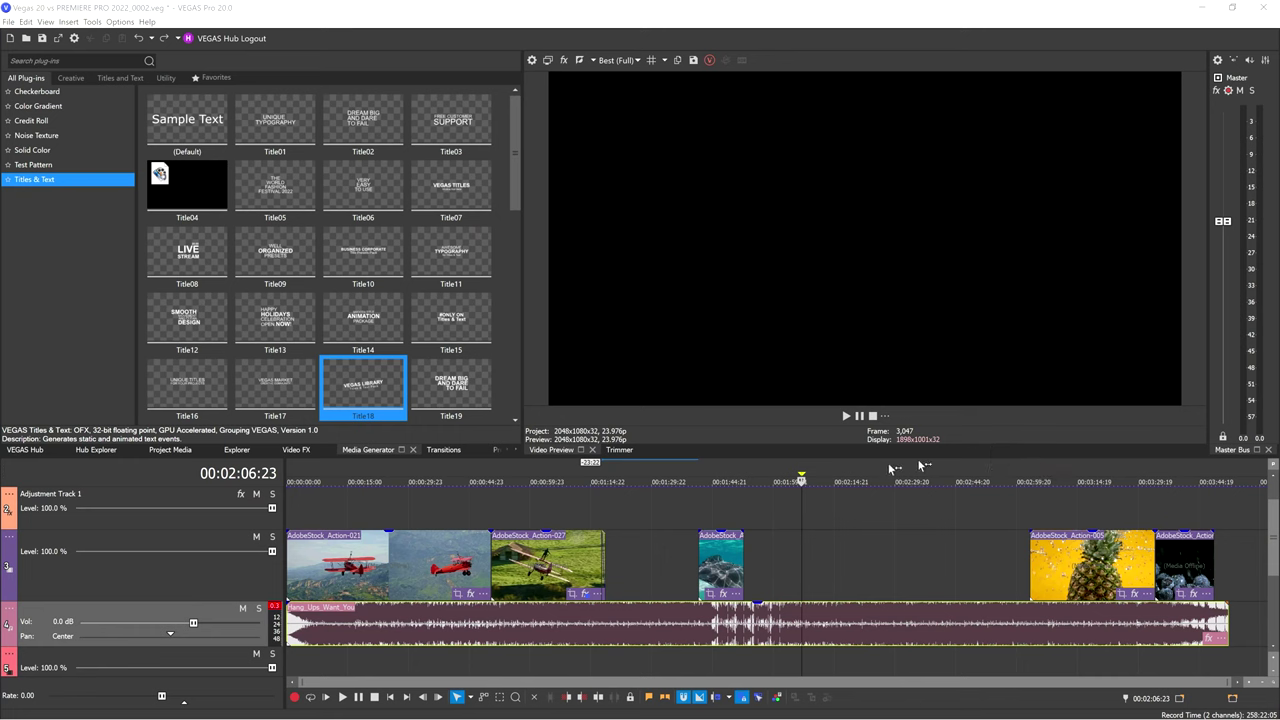
{"action": "left_click", "coordinate": [540, 489]}
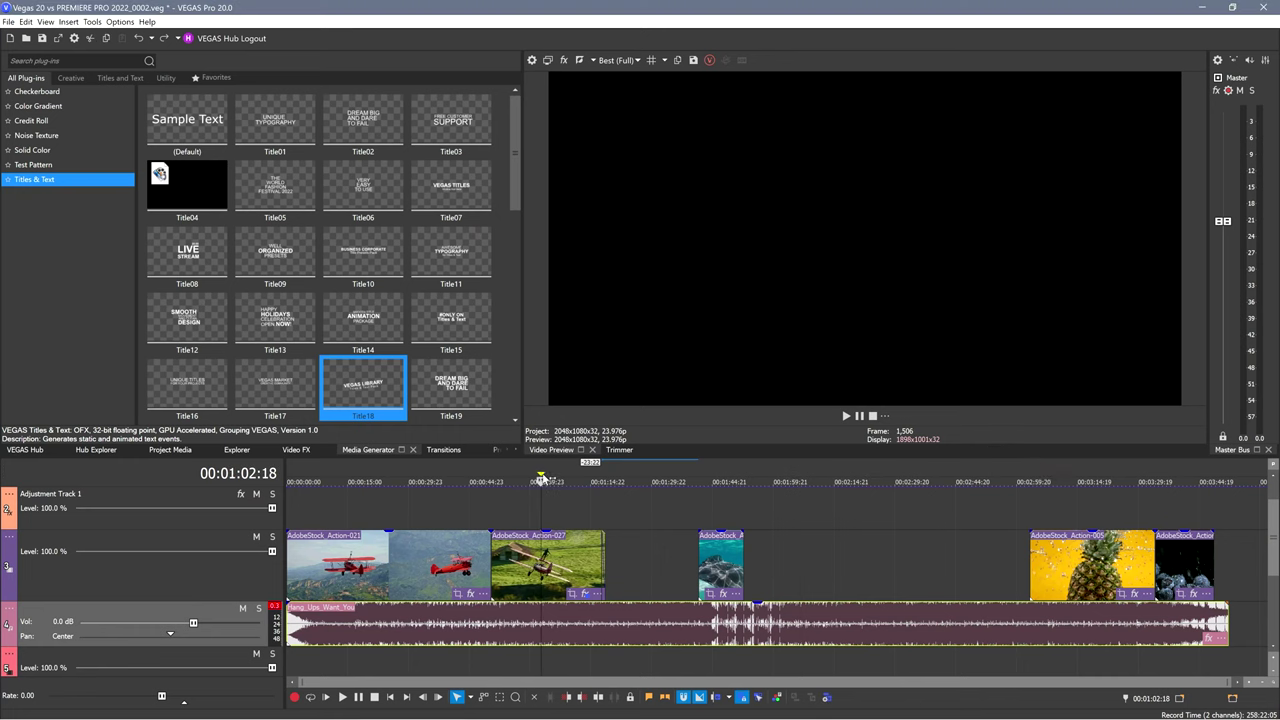
{"action": "left_click", "coordinate": [632, 618]}
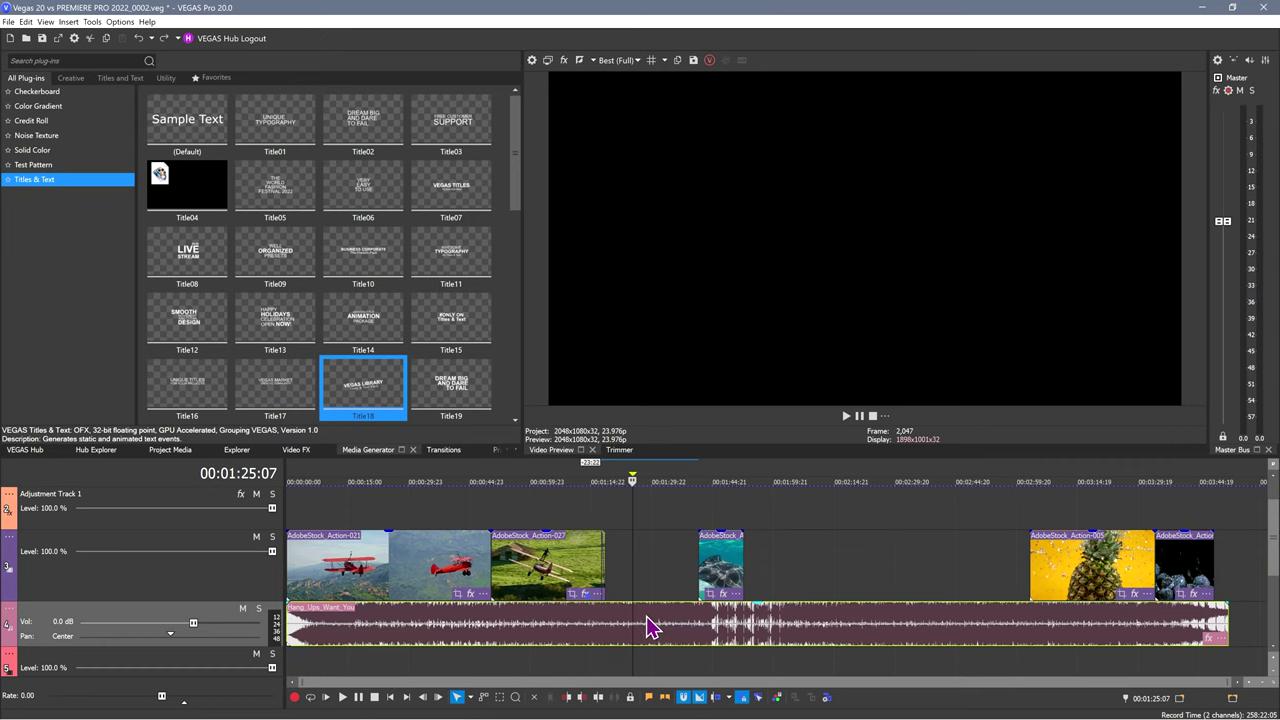
{"action": "key", "text": "s"}
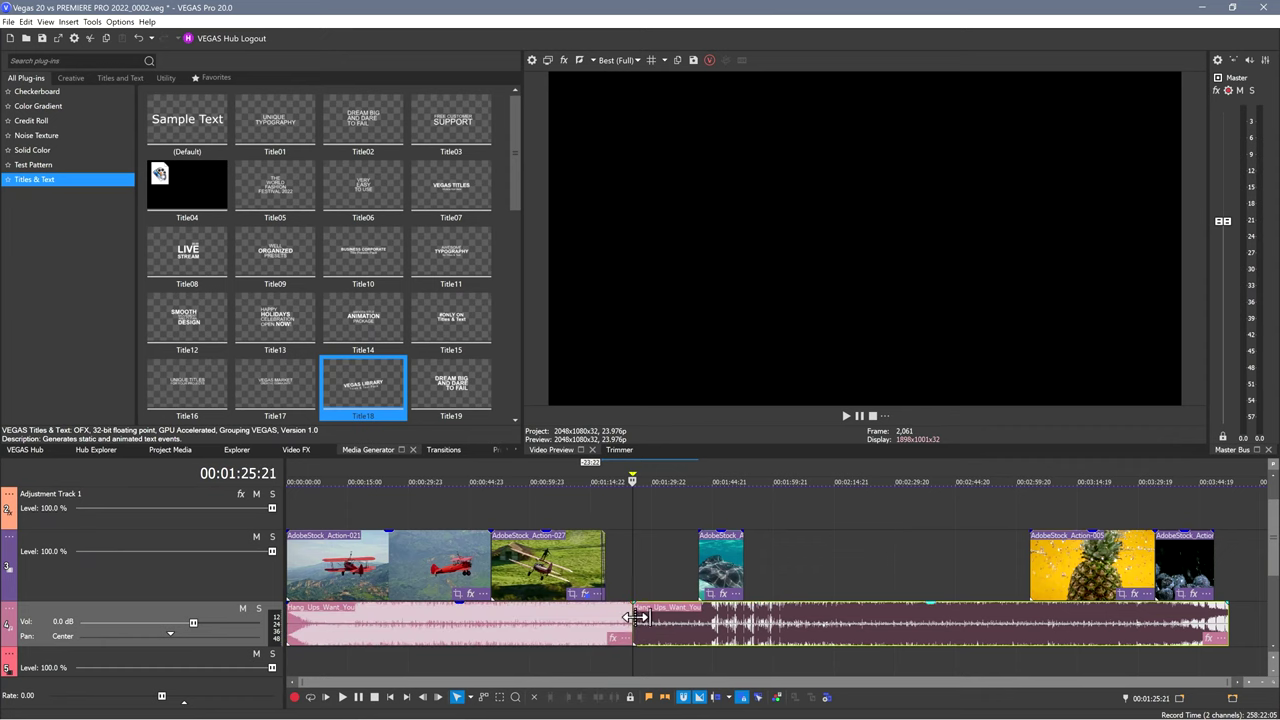
{"action": "left_click_drag", "start_coordinate": [632, 617], "coordinate": [648, 648]}
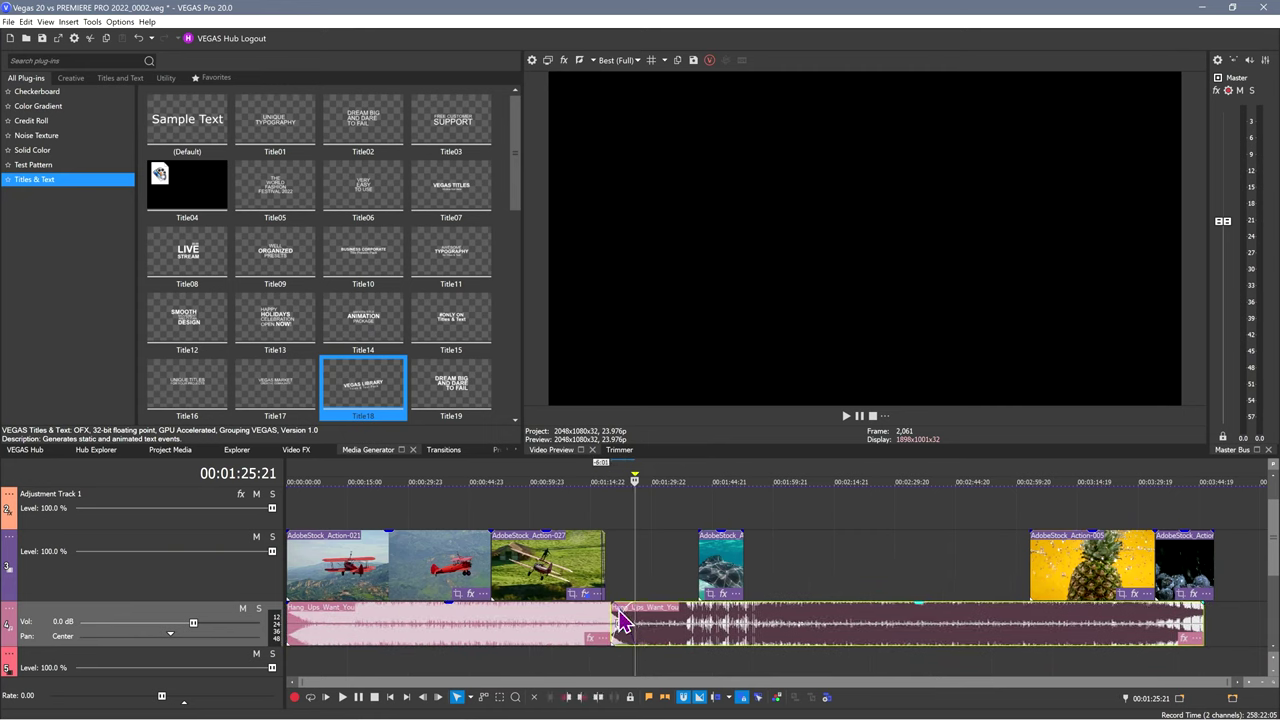
Give the music crossfade the smooth fade curve.
{"action": "right_click", "coordinate": [620, 620]}
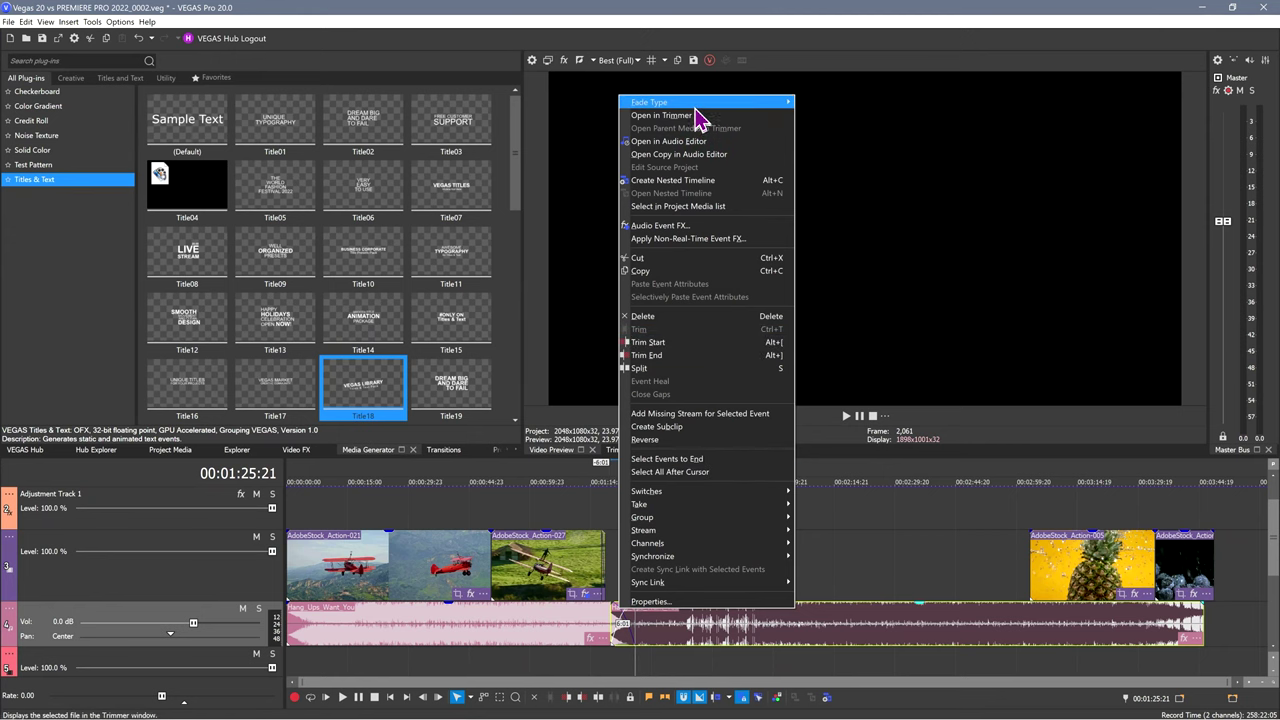
{"action": "mouse_move", "coordinate": [710, 104]}
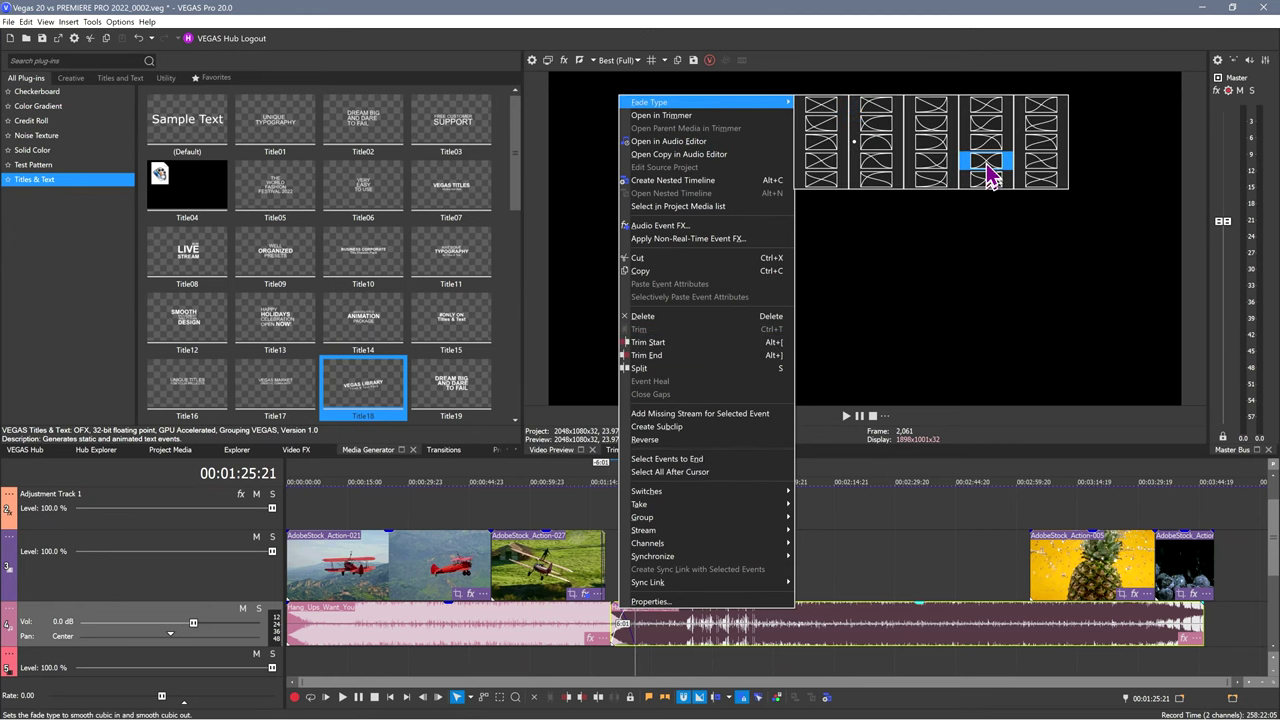
{"action": "left_click", "coordinate": [830, 645]}
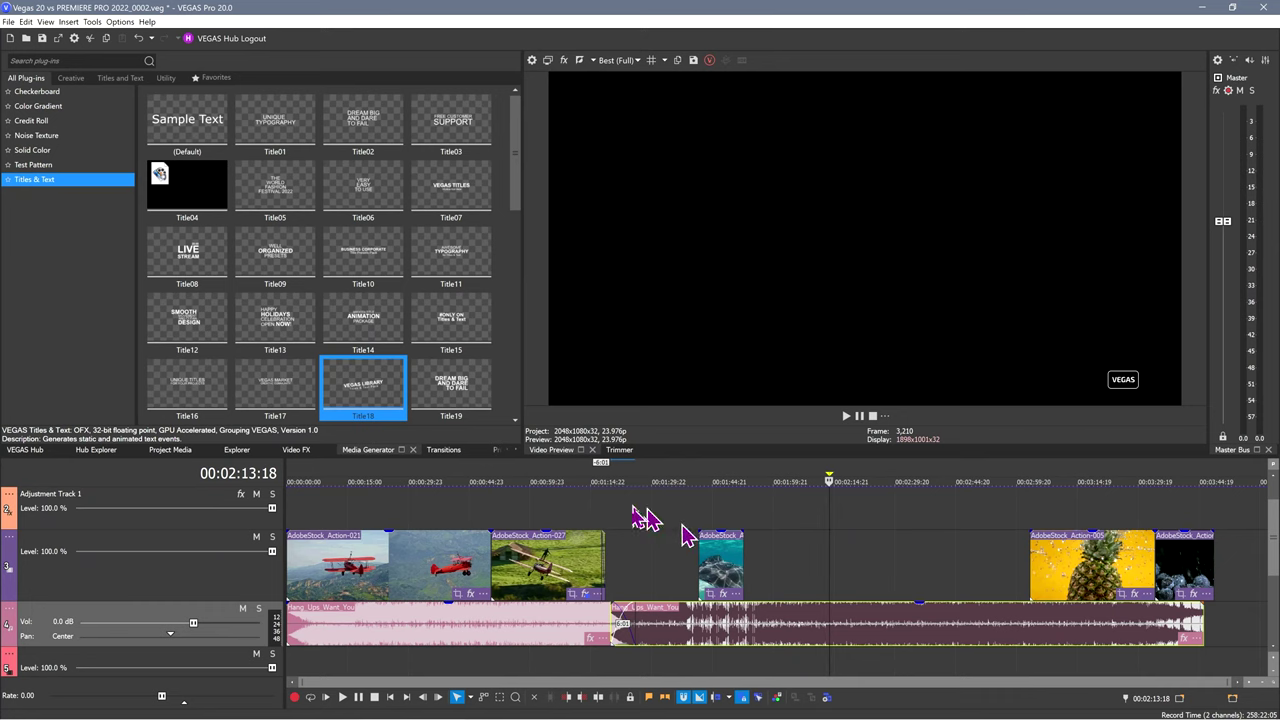
Add the Philips Ultra Wide-Color promo clip into the video track gap near 2:28.
{"action": "left_click", "coordinate": [529, 484]}
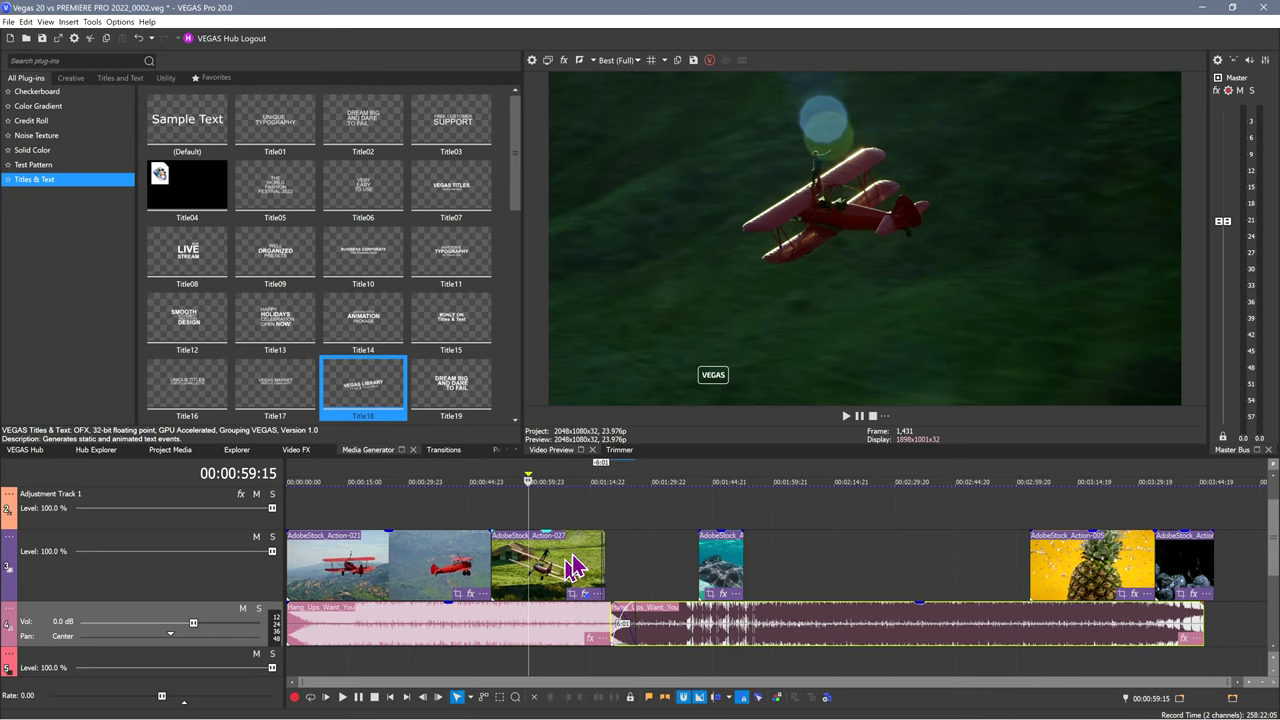
{"action": "left_click_drag", "start_coordinate": [518, 487], "coordinate": [520, 487]}
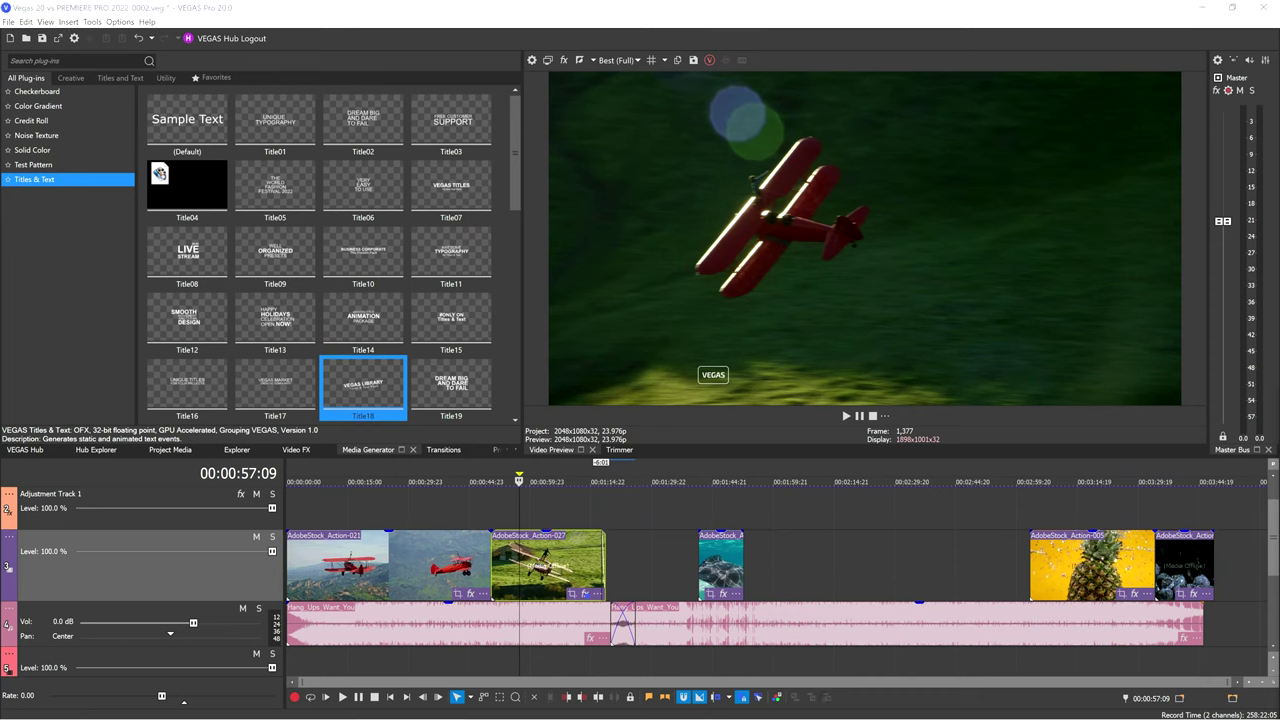
{"action": "left_click_drag", "start_coordinate": [1080, 580], "coordinate": [905, 575]}
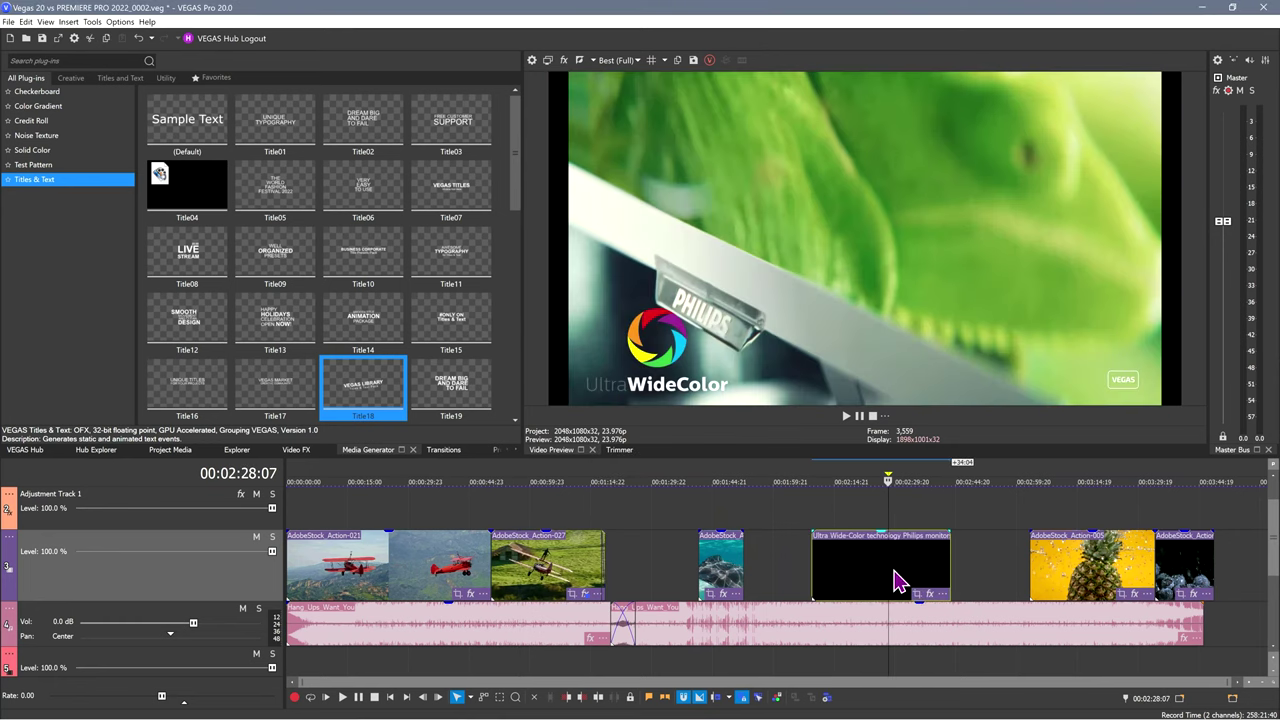
Split the Philips clip at each scene change and play back the resulting scenes.
{"action": "right_click", "coordinate": [897, 580]}
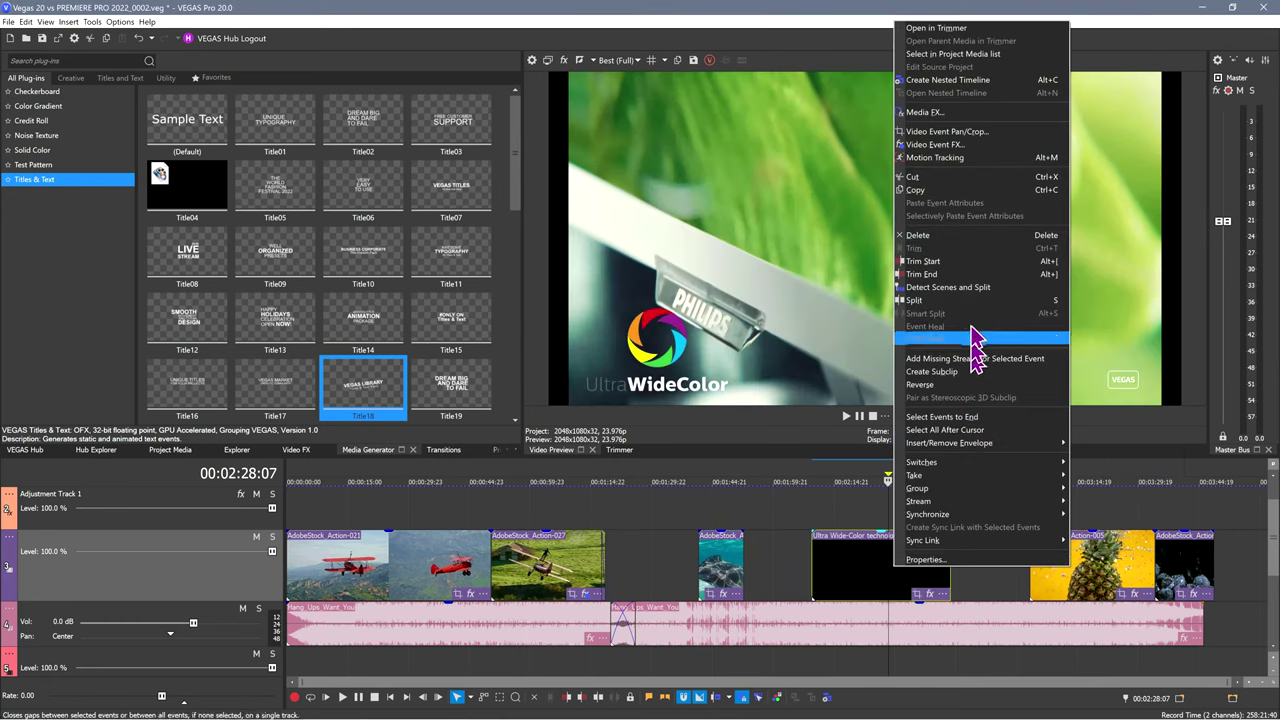
{"action": "left_click", "coordinate": [990, 298]}
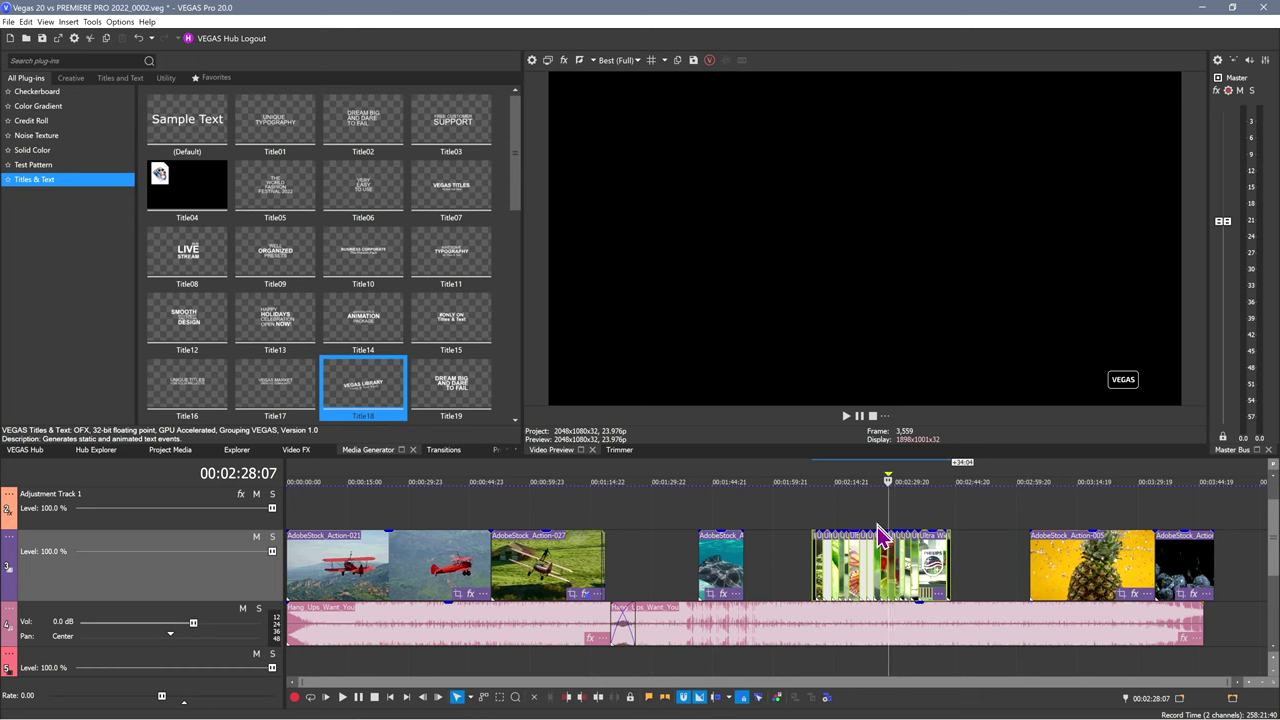
{"action": "left_click", "coordinate": [864, 479]}
{"action": "key", "text": "space"}
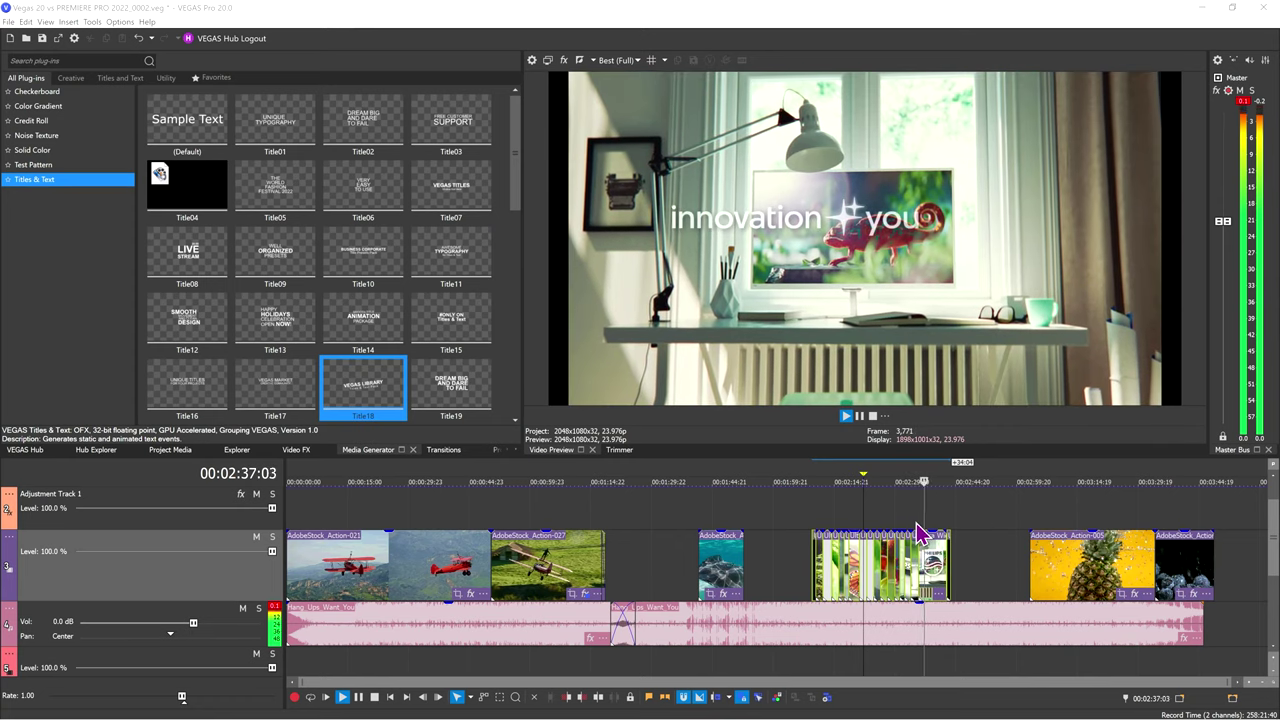
Stop playback and park the playhead in the black gap after the Philips scenes.
{"action": "left_click", "coordinate": [925, 484]}
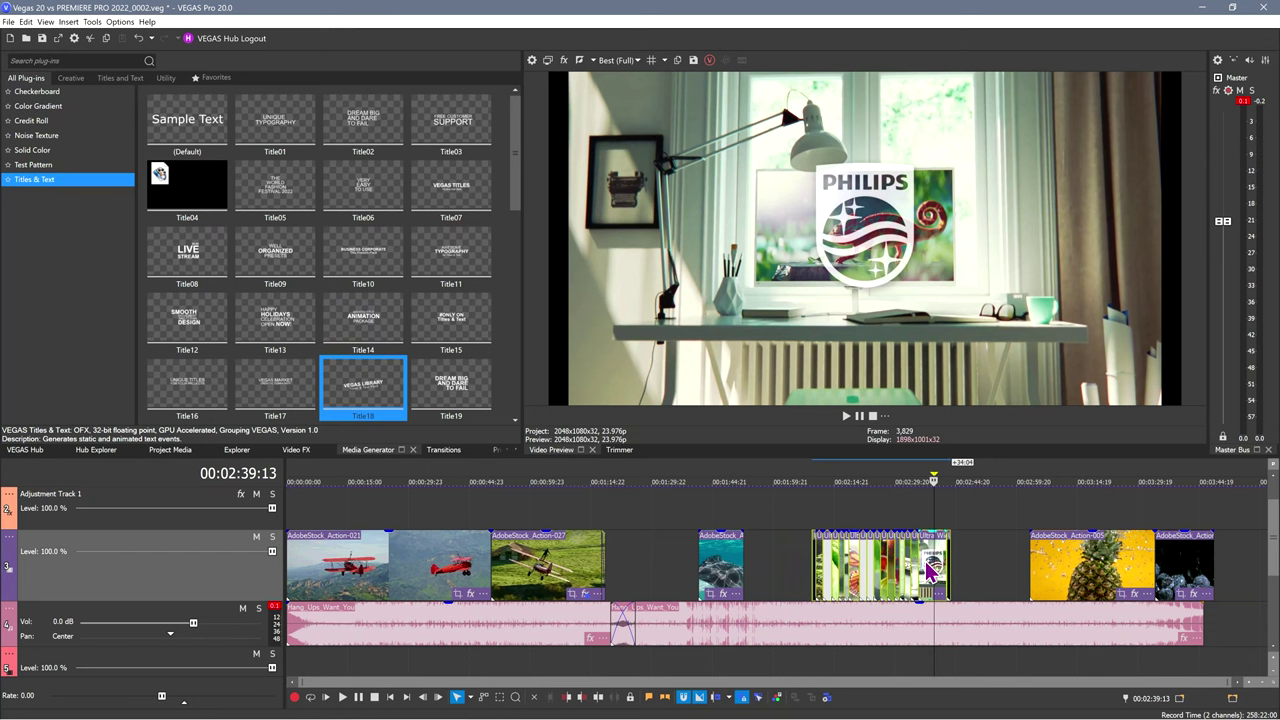
{"action": "scroll", "coordinate": [906, 558], "scroll_direction": "up", "scroll_amount": 4}
{"action": "scroll", "coordinate": [843, 563], "scroll_direction": "up", "scroll_amount": 5}
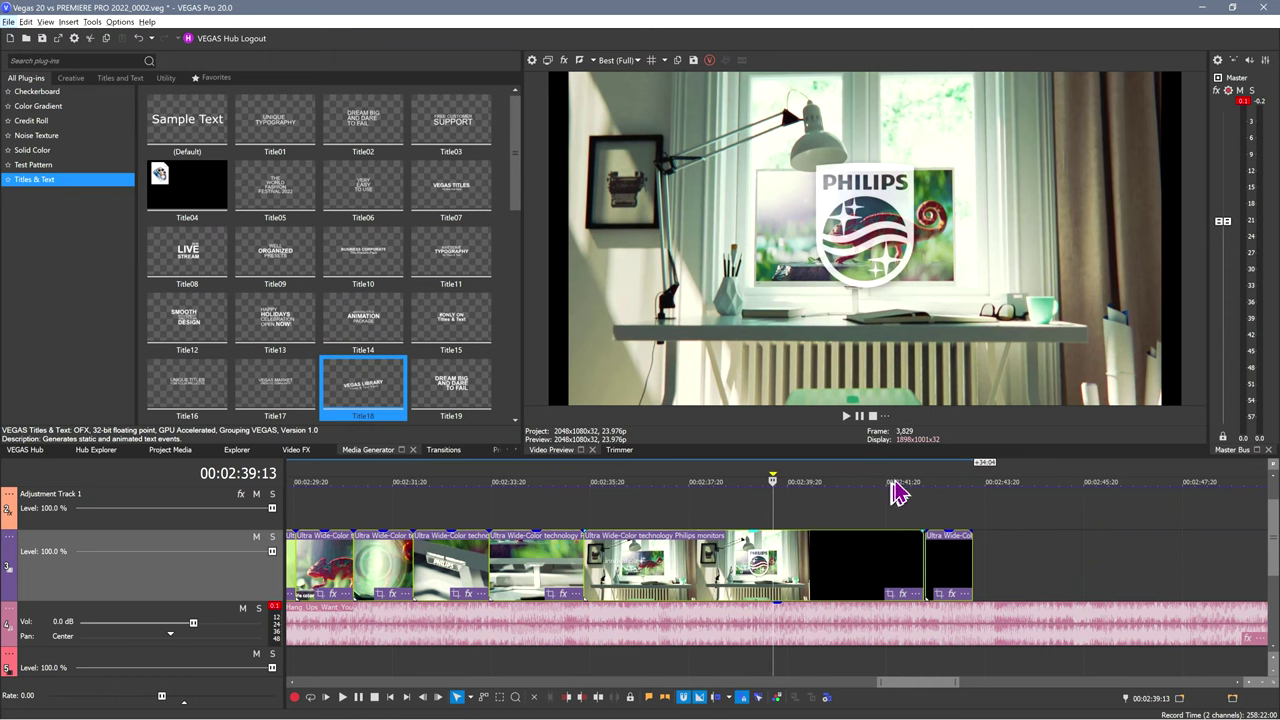
{"action": "left_click_drag", "start_coordinate": [915, 488], "coordinate": [929, 484]}
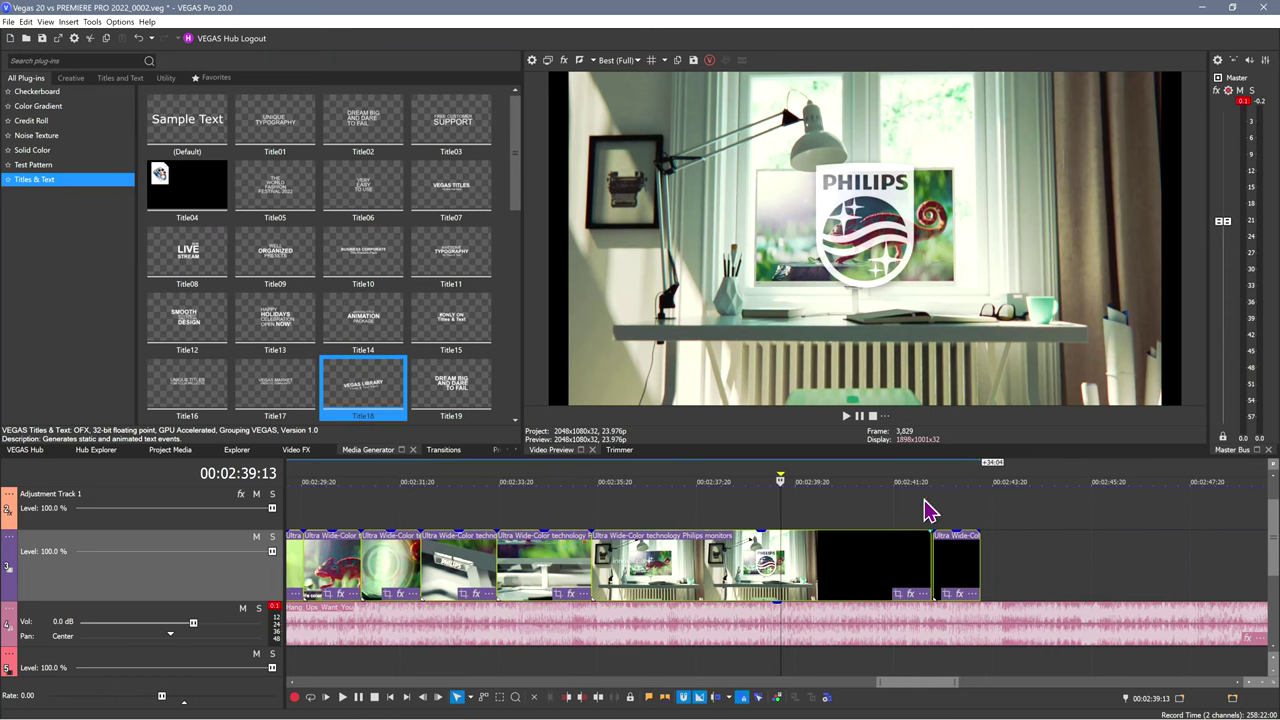
{"action": "left_click", "coordinate": [927, 514]}
{"action": "left_click", "coordinate": [904, 482]}
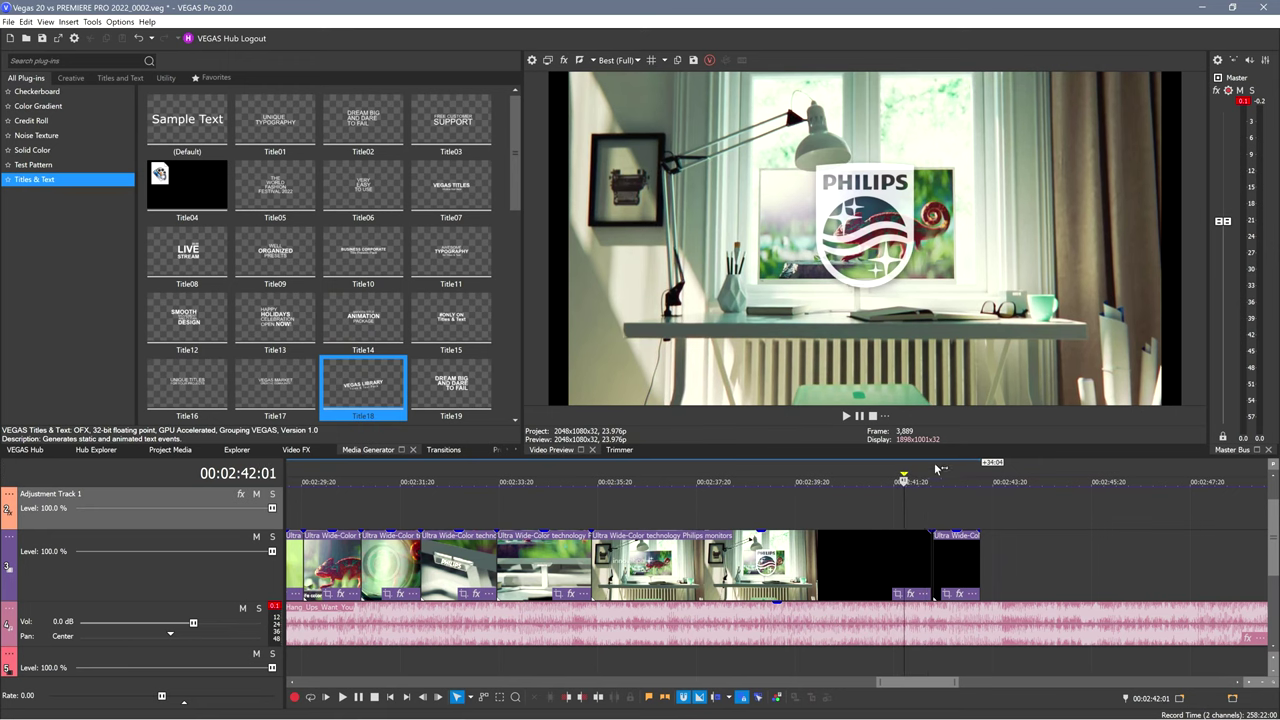
{"action": "left_click", "coordinate": [937, 482]}
{"action": "left_click", "coordinate": [951, 482]}
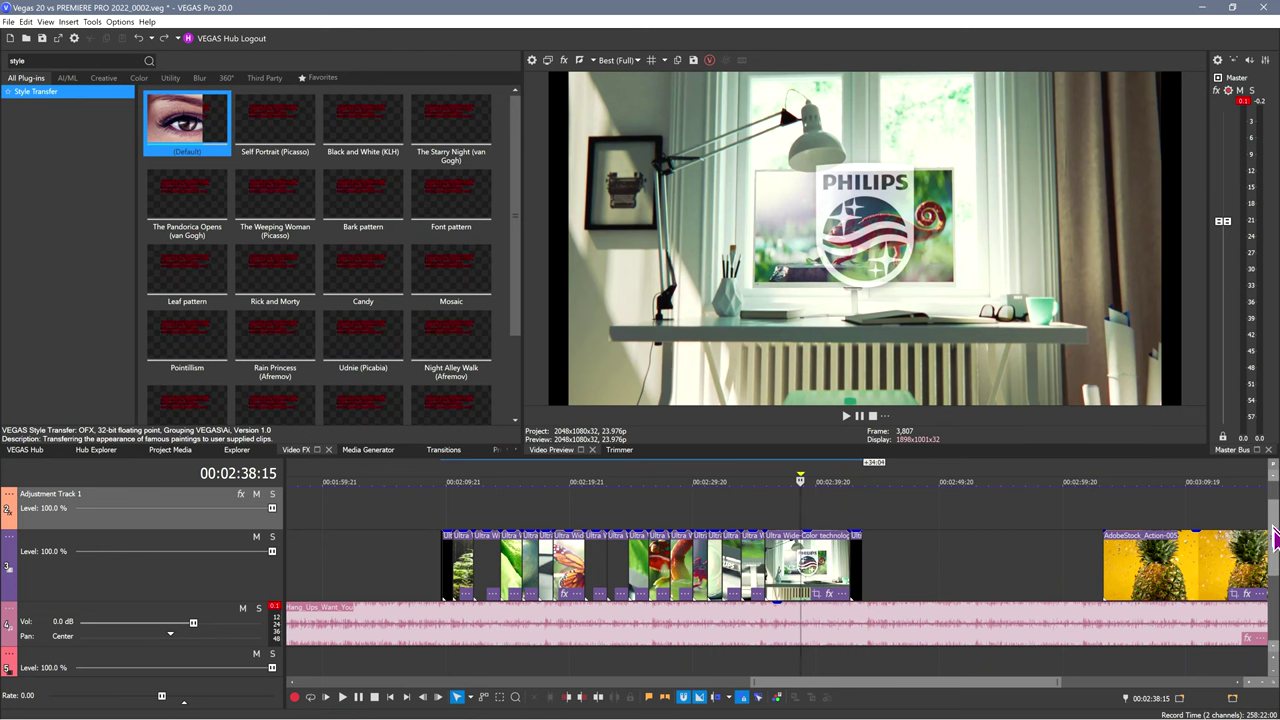
{"action": "left_click_drag", "start_coordinate": [1273, 508], "coordinate": [1273, 530]}
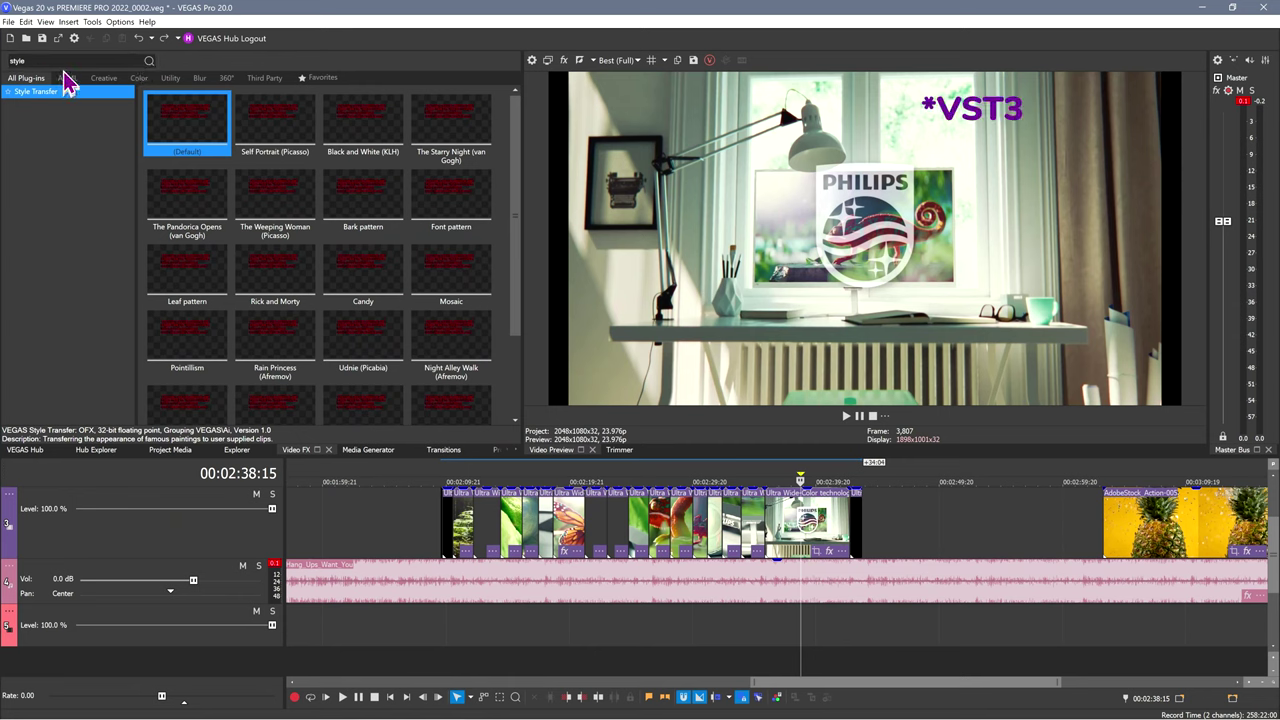
Review the VST3 search folder in the VST Effects preferences, then confirm with OK.
{"action": "left_click", "coordinate": [122, 22]}
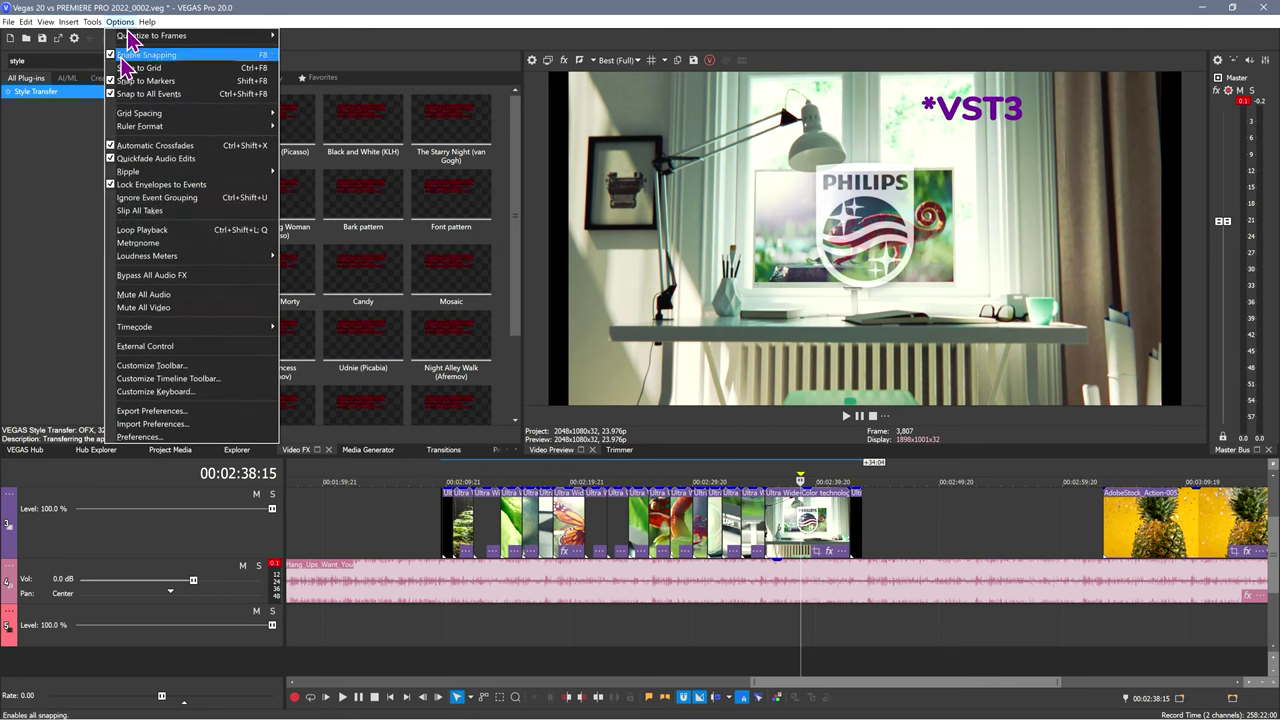
{"action": "left_click", "coordinate": [166, 438]}
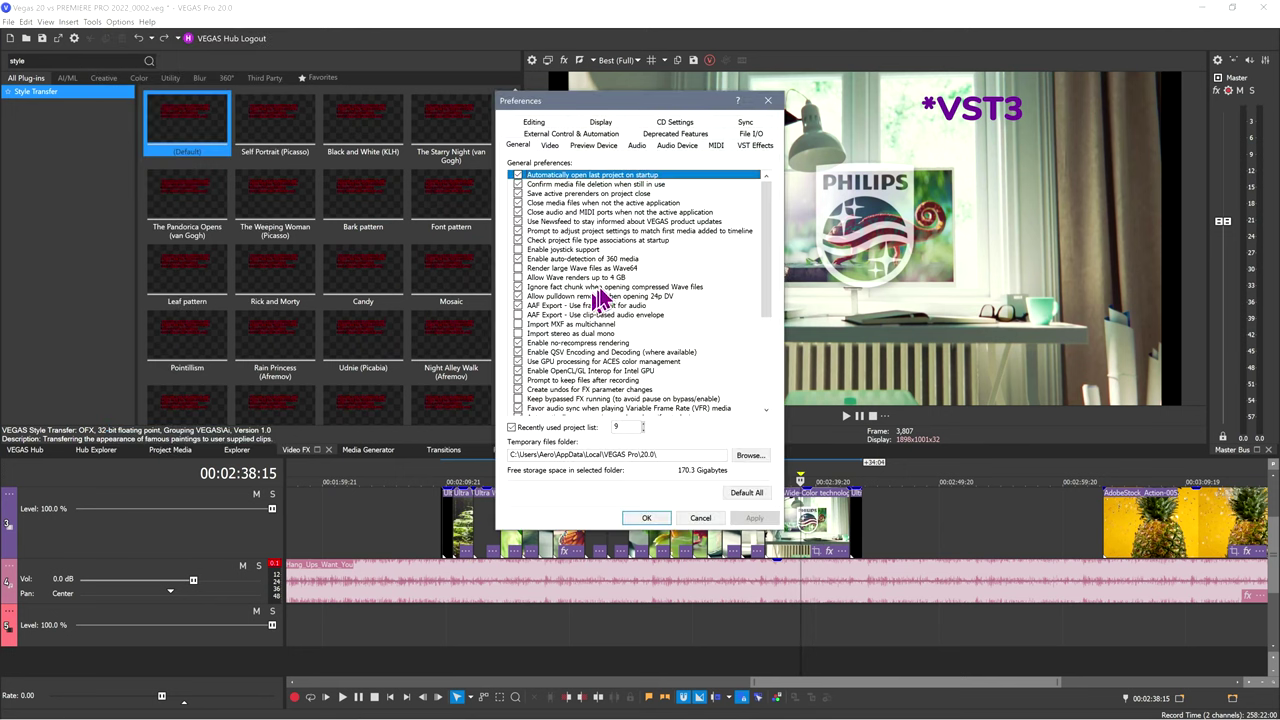
{"action": "left_click", "coordinate": [757, 145]}
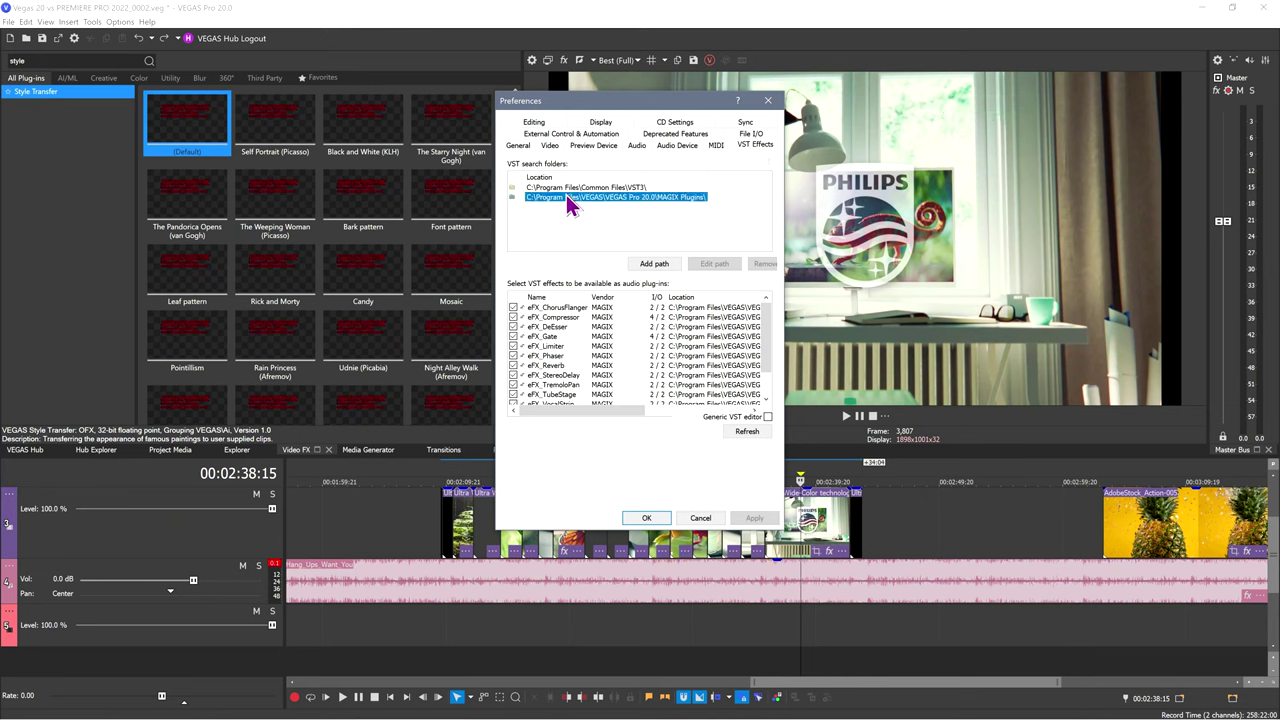
{"action": "left_click", "coordinate": [595, 188]}
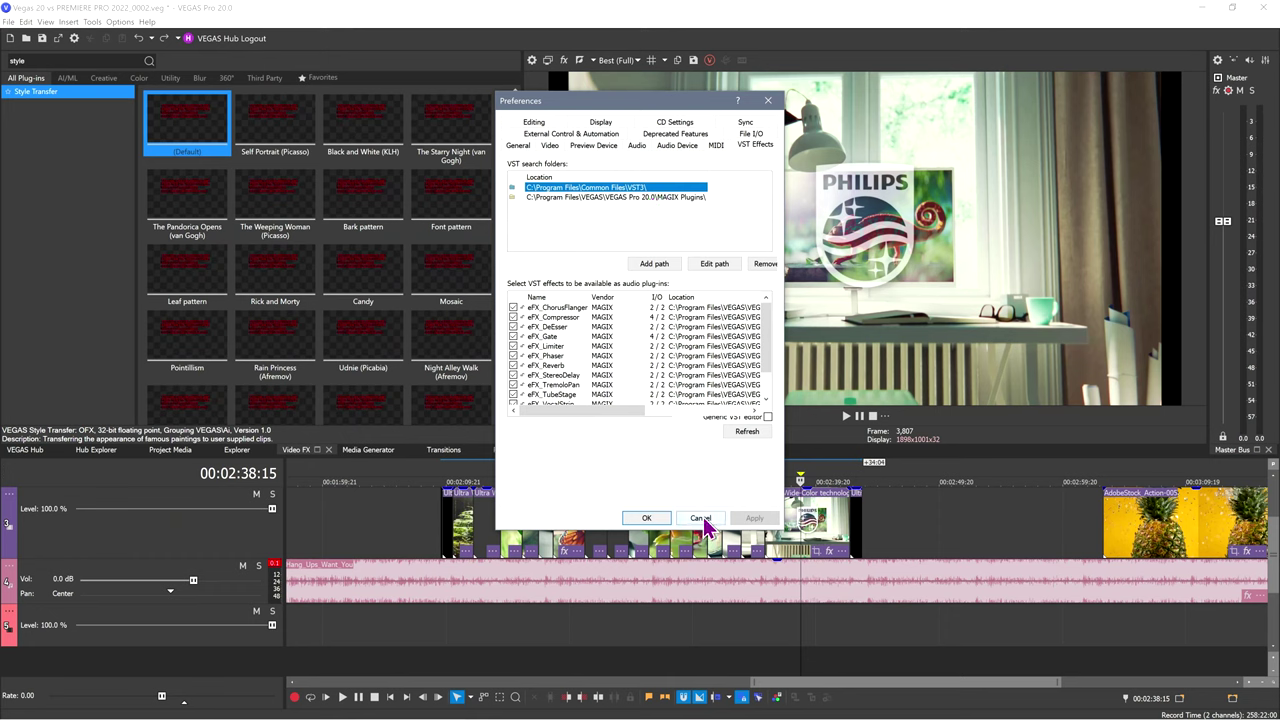
{"action": "left_click", "coordinate": [646, 518]}
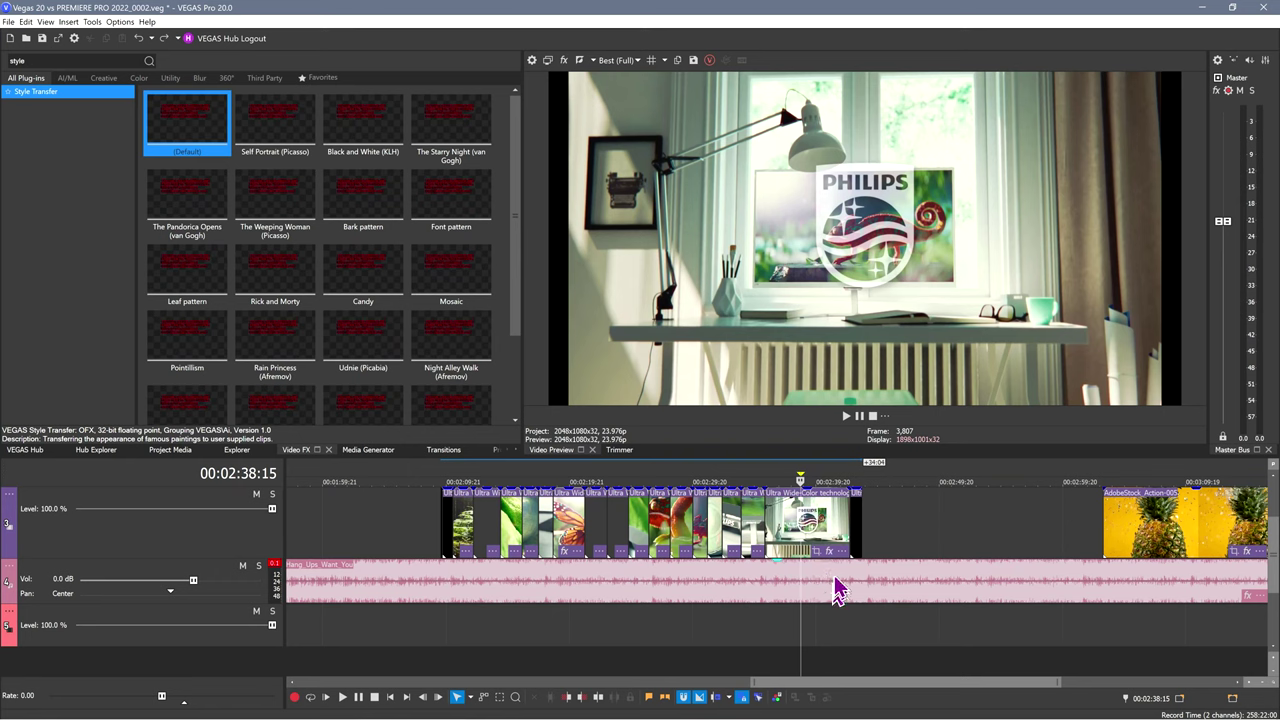
Zoom the timeline out until every event, plane clips through blueberries, is visible.
{"action": "scroll", "coordinate": [836, 572], "scroll_direction": "down", "scroll_amount": 3}
{"action": "scroll", "coordinate": [836, 572], "scroll_direction": "down", "scroll_amount": 2}
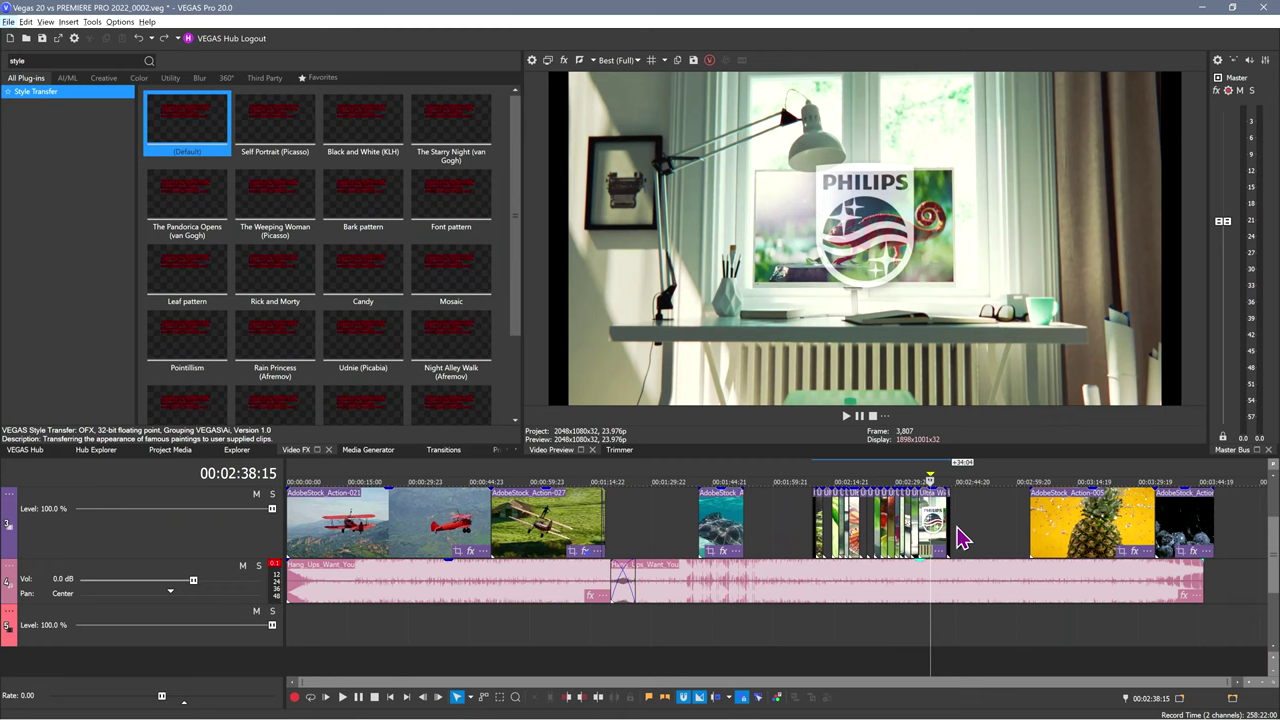
Open the Manage File Drop window for the Beginners file drop in the VEGAS Hub.
{"action": "left_click", "coordinate": [96, 450]}
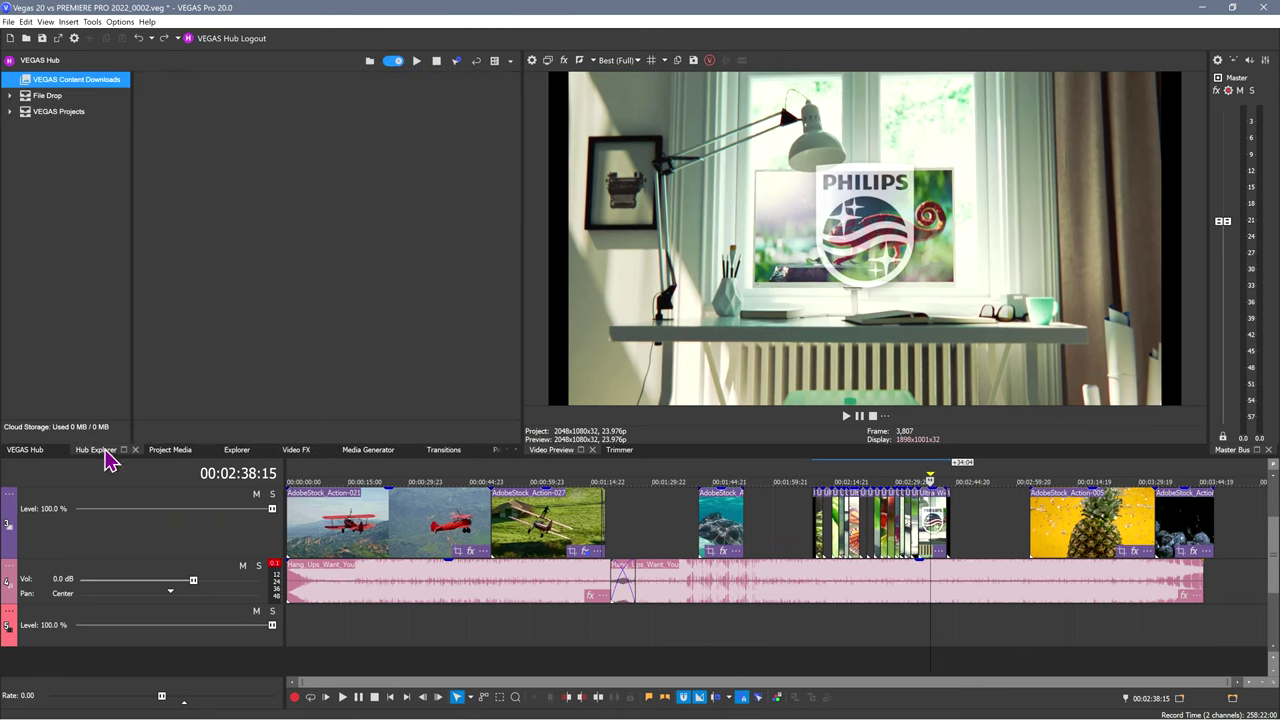
{"action": "left_click", "coordinate": [10, 96]}
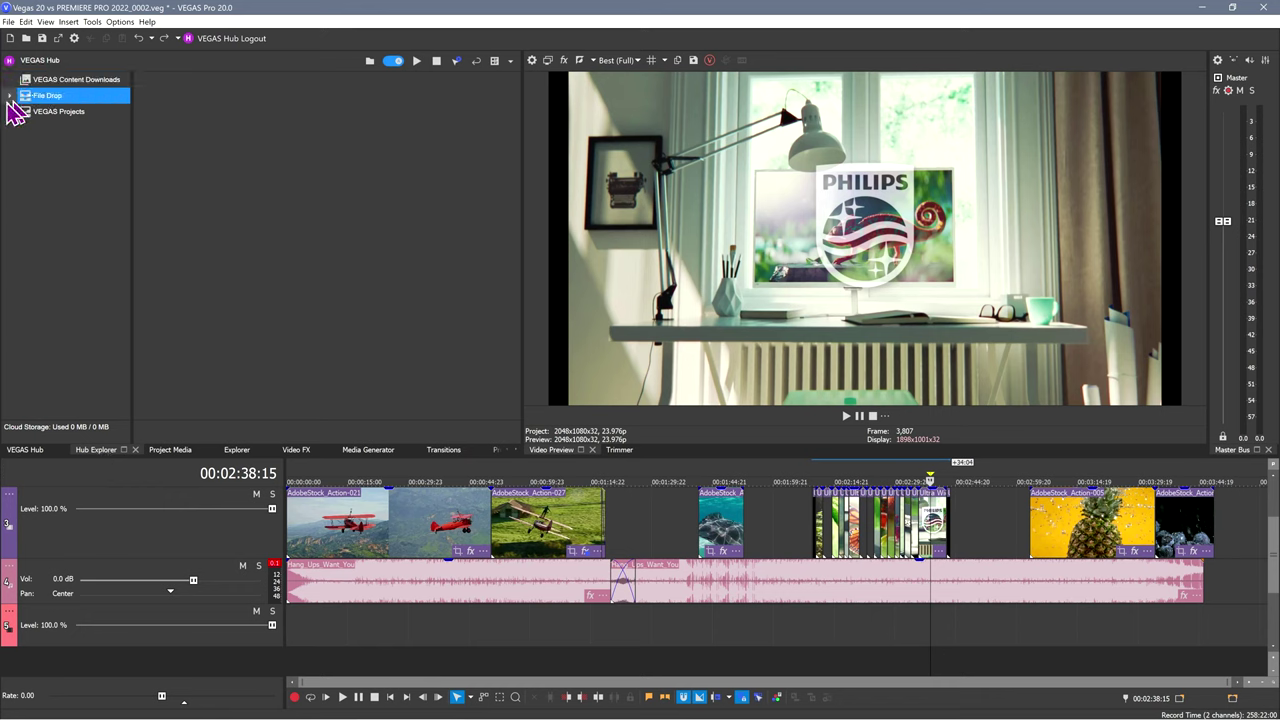
{"action": "left_click", "coordinate": [55, 112]}
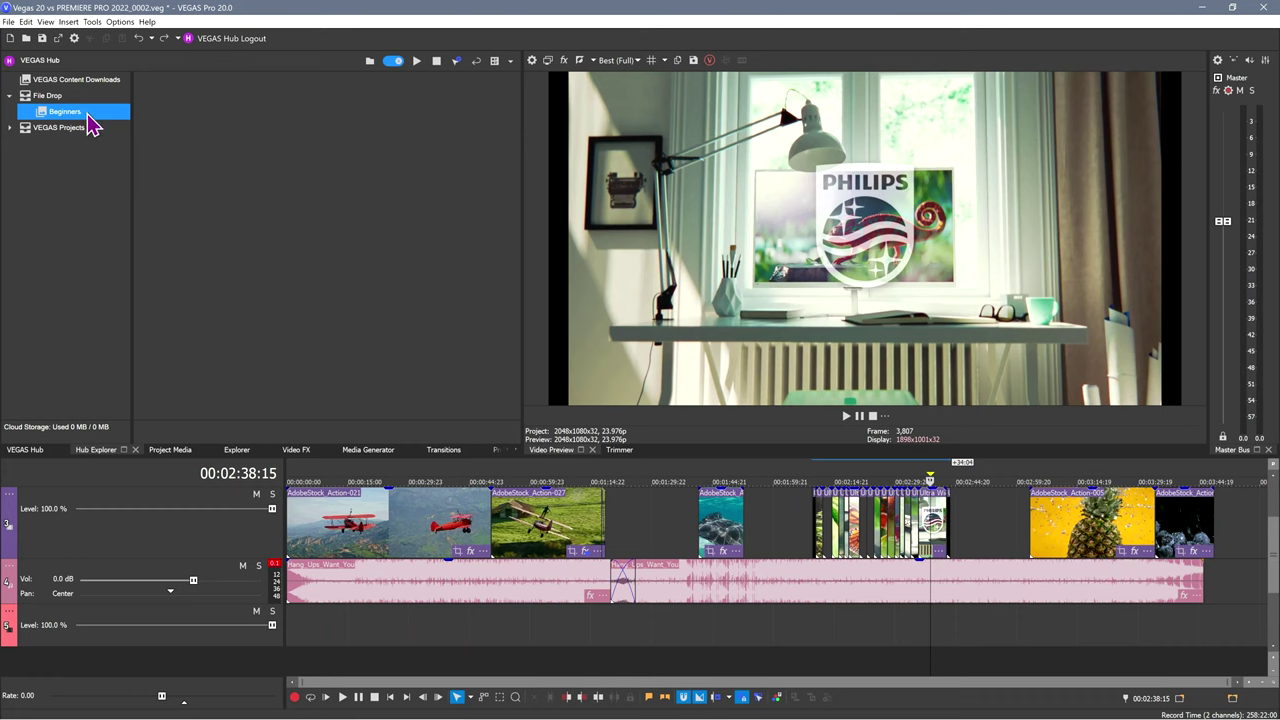
{"action": "right_click", "coordinate": [88, 121]}
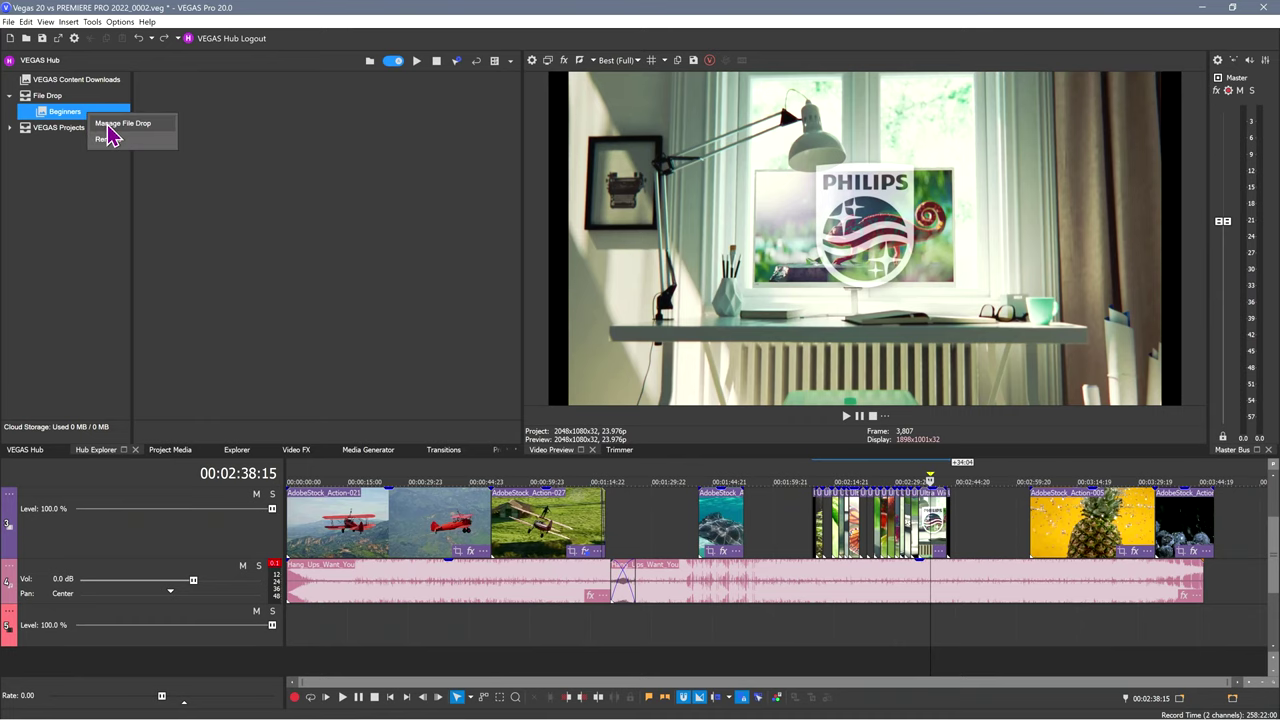
{"action": "left_click", "coordinate": [138, 124]}
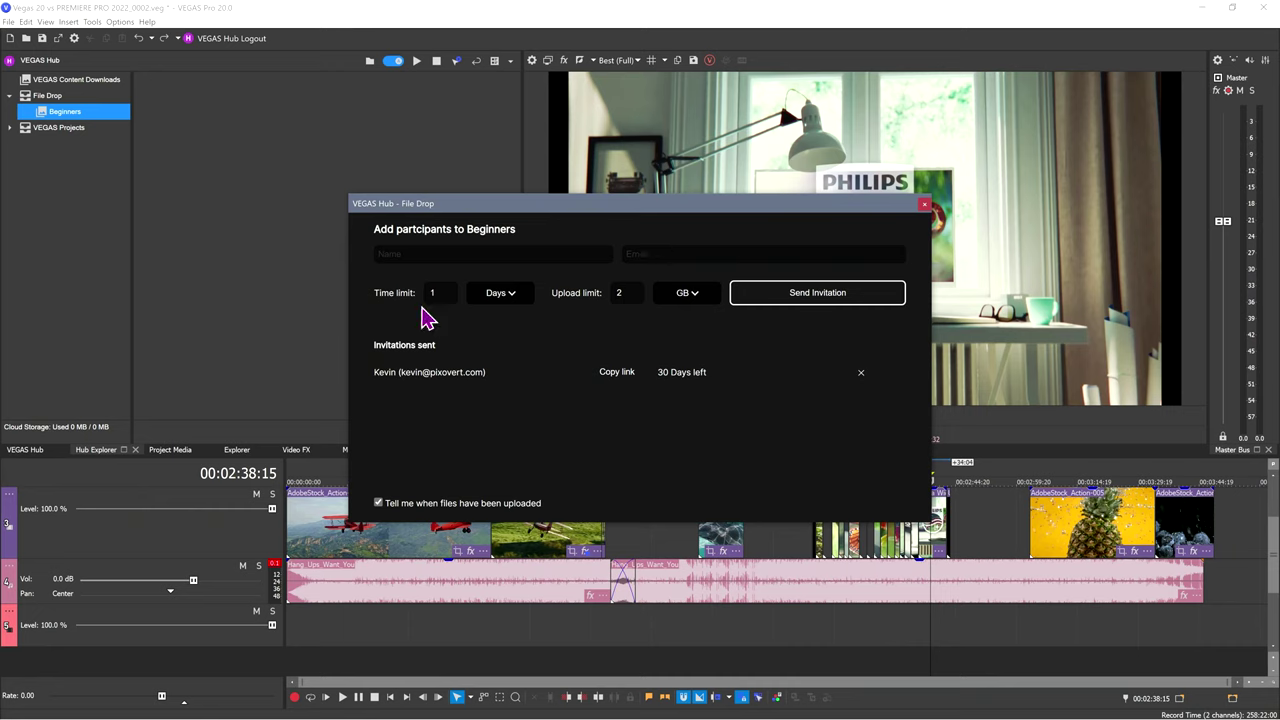
Set the time limit unit to Months and check the upload limit unit choices.
{"action": "left_click", "coordinate": [500, 296]}
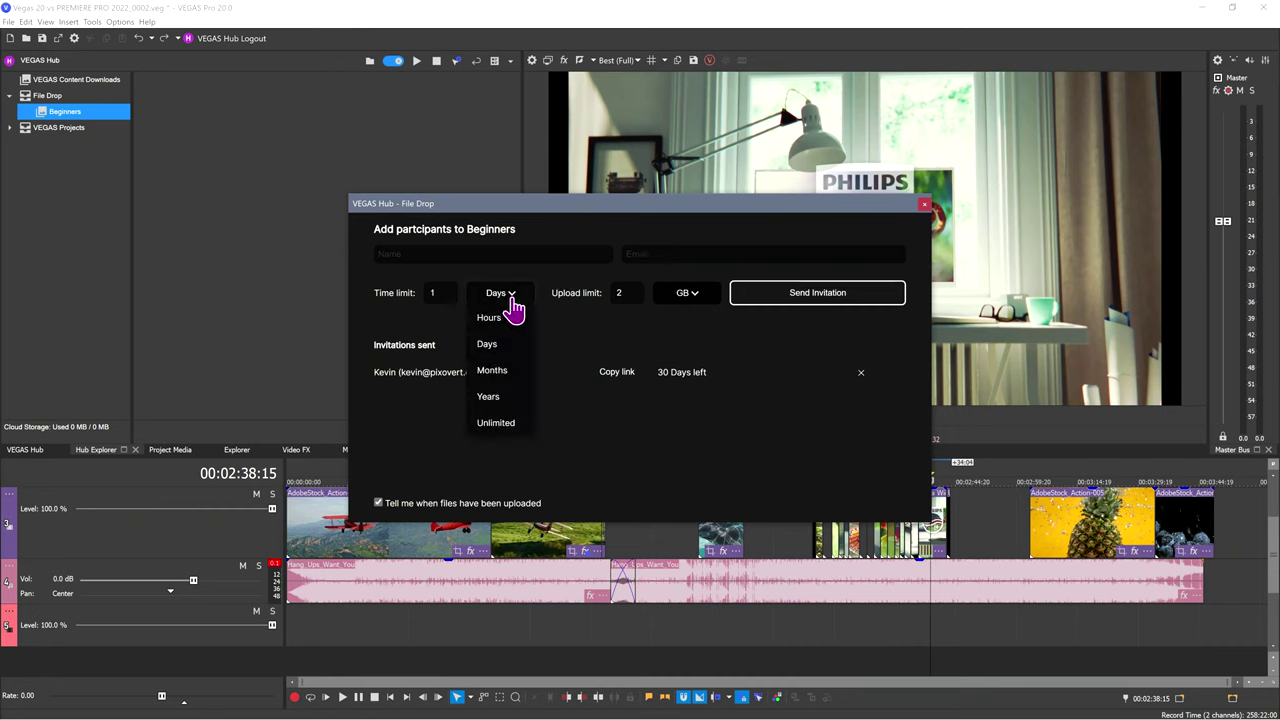
{"action": "left_click", "coordinate": [492, 371]}
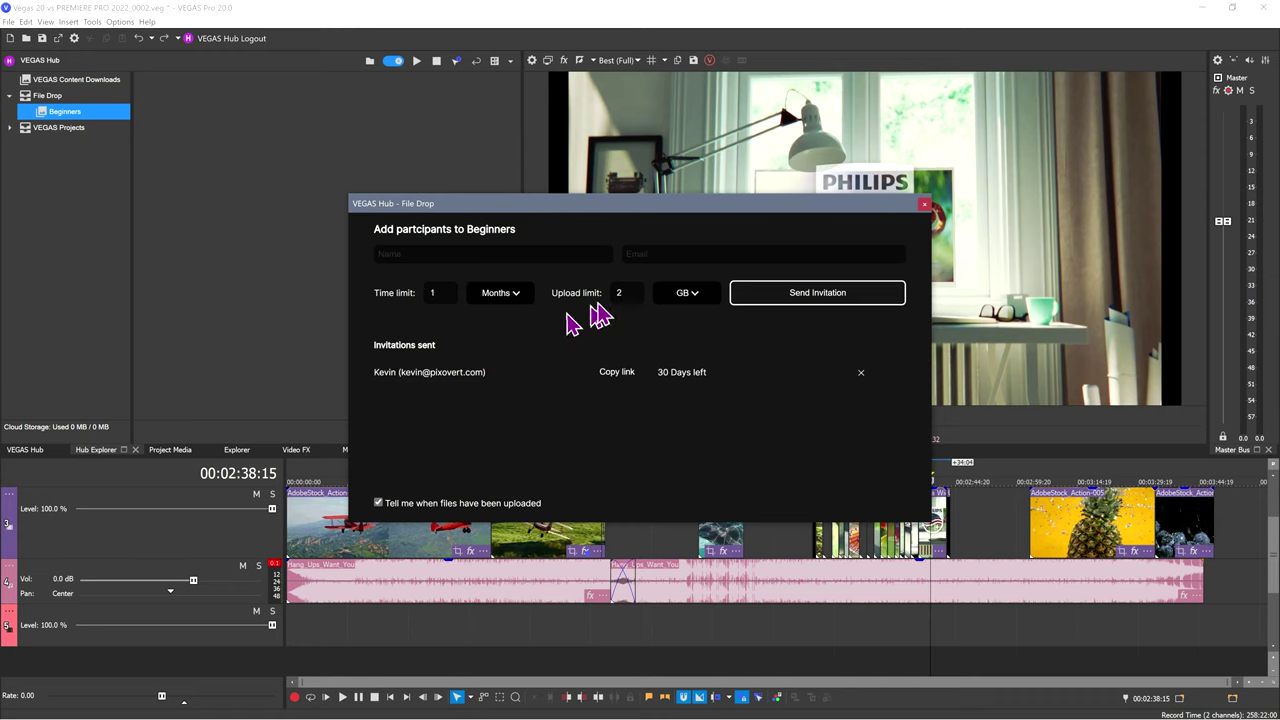
{"action": "left_click", "coordinate": [662, 297]}
{"action": "left_click", "coordinate": [623, 291]}
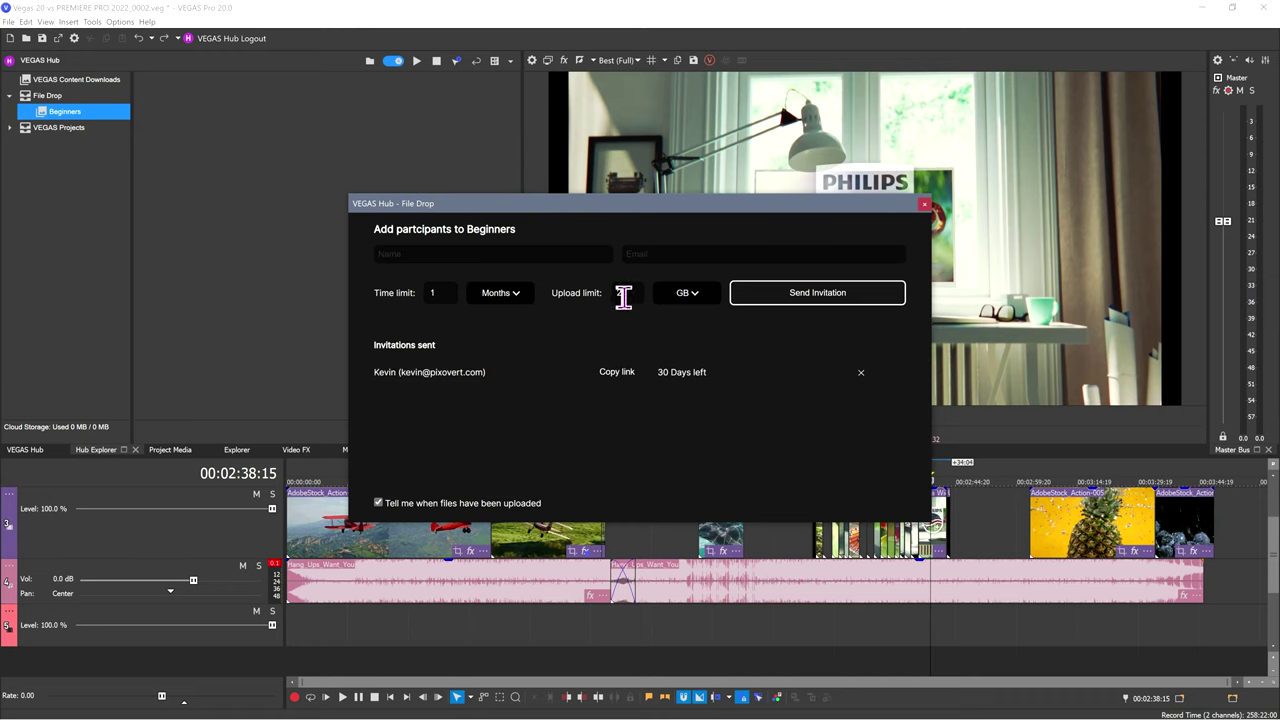
{"action": "left_click", "coordinate": [683, 297]}
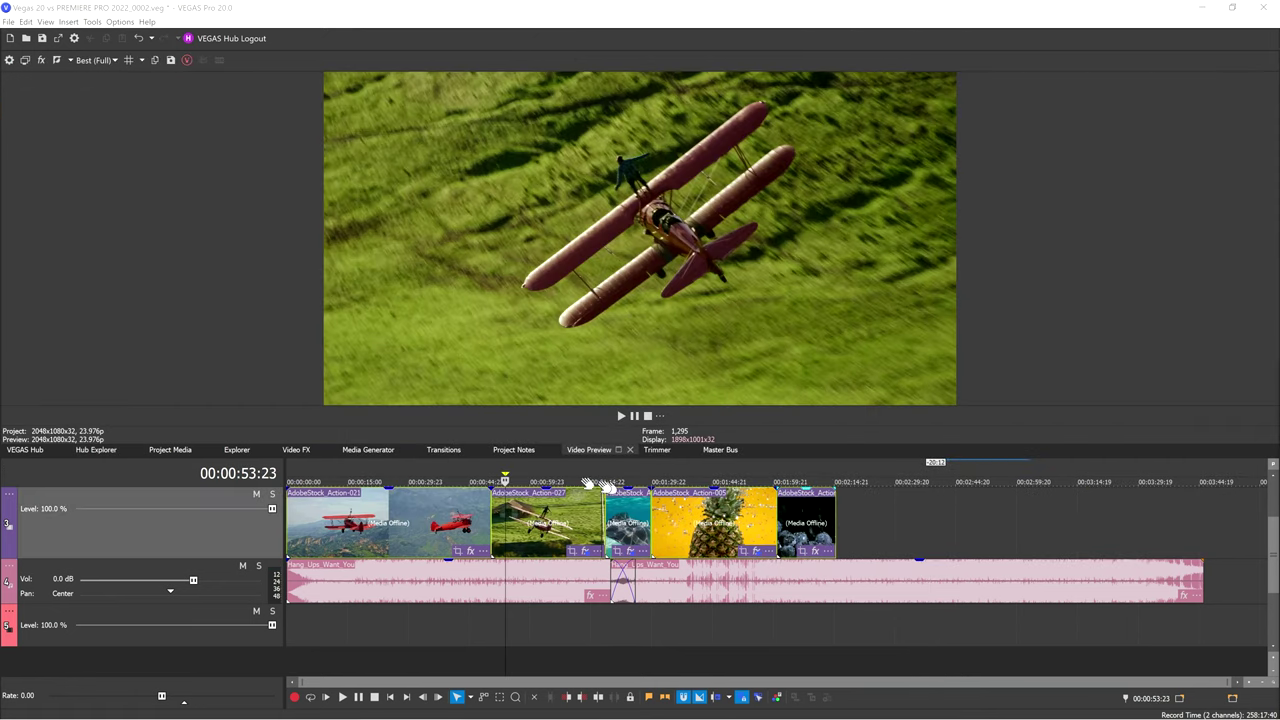
Grade the Action-027 plane clip with tint 30 and temperature -1.065.
{"action": "left_click", "coordinate": [519, 530]}
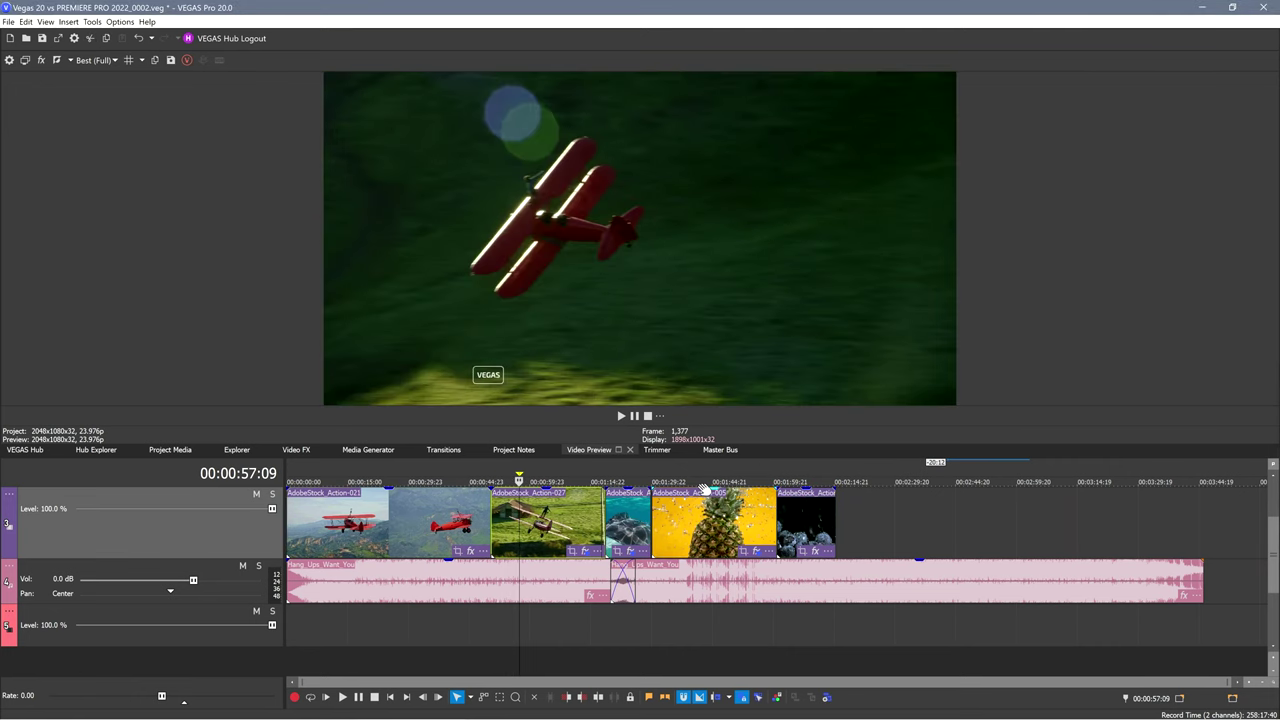
{"action": "key", "text": "alt+d"}
{"action": "key", "text": "c"}
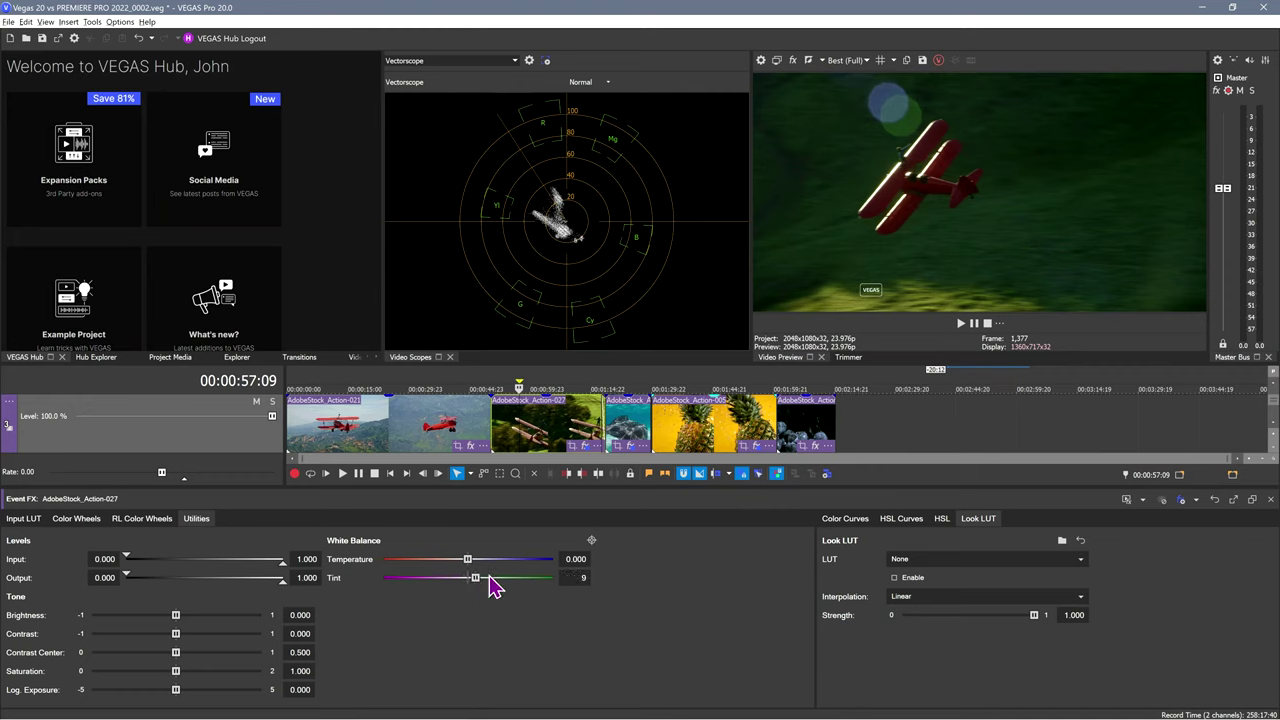
{"action": "left_click_drag", "start_coordinate": [493, 587], "coordinate": [455, 578]}
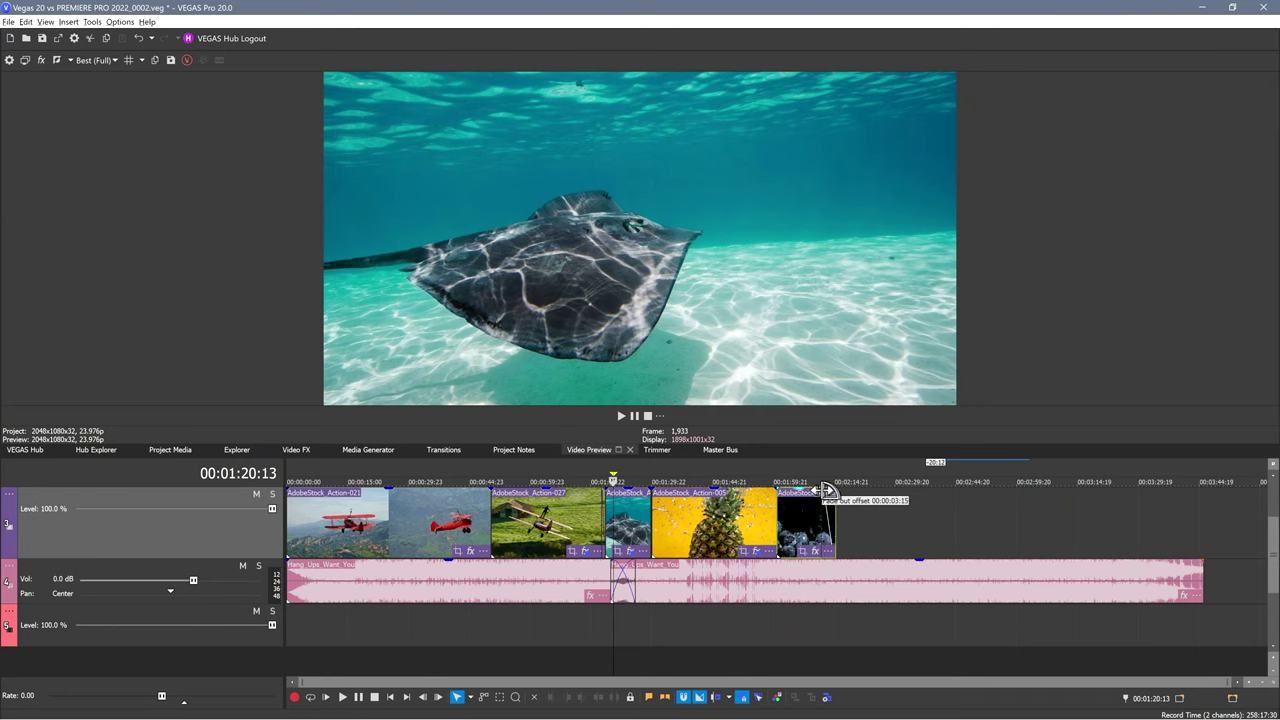
Drag the final blueberries clip's fade-out back to zero and shorten its end slightly.
{"action": "left_click_drag", "start_coordinate": [826, 491], "coordinate": [614, 520]}
{"action": "left_click", "coordinate": [794, 530]}
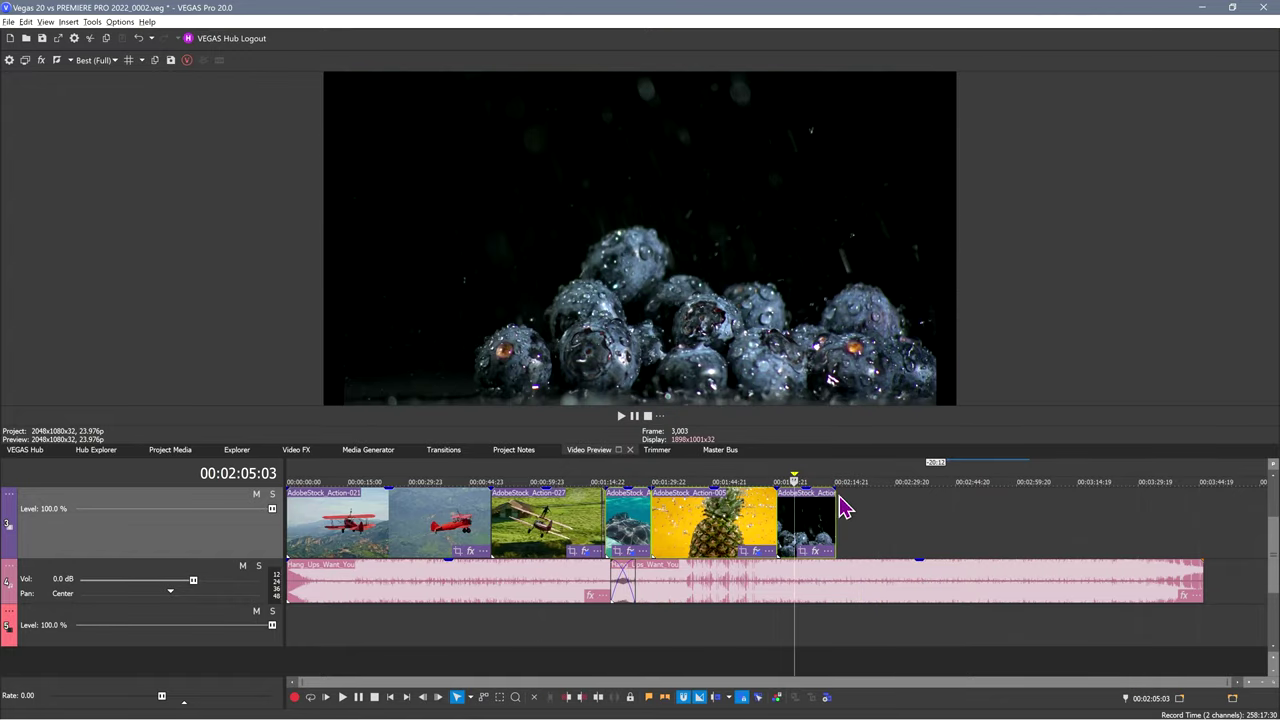
{"action": "left_click_drag", "start_coordinate": [841, 489], "coordinate": [872, 498]}
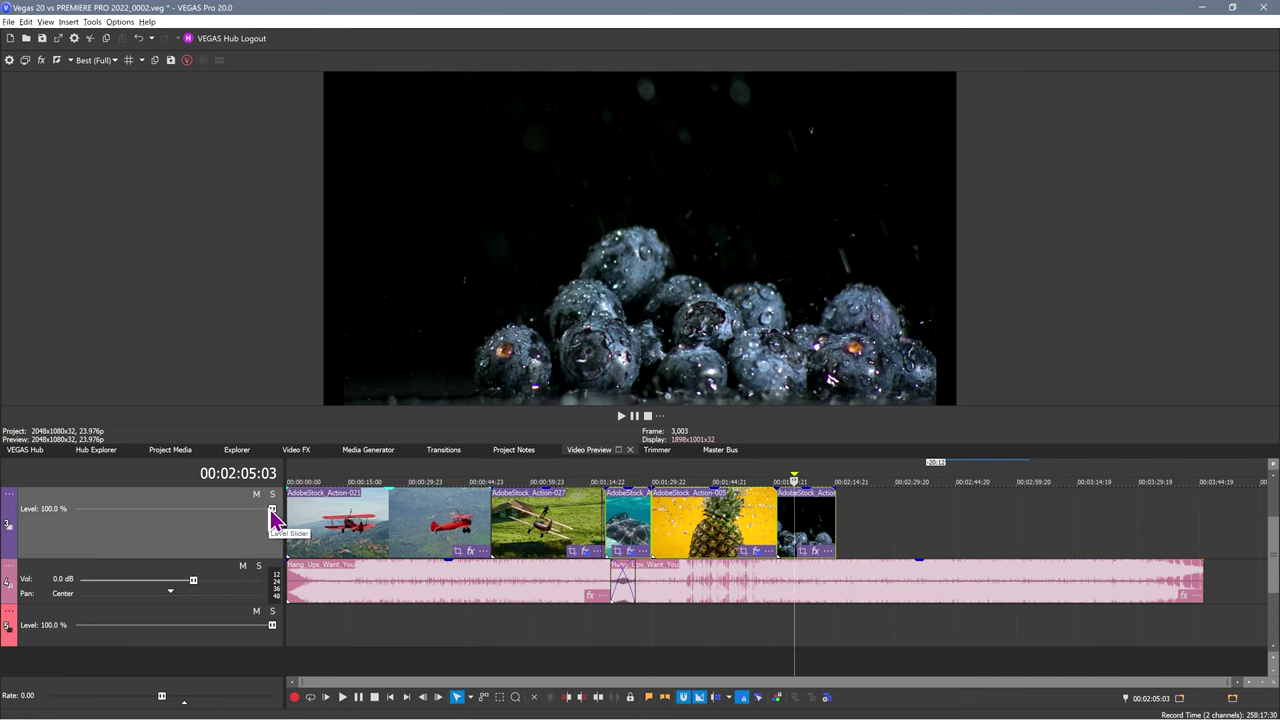
Reset the video track level to 100% and adjust the music track's volume and pan.
{"action": "left_click_drag", "start_coordinate": [272, 510], "coordinate": [100, 518]}
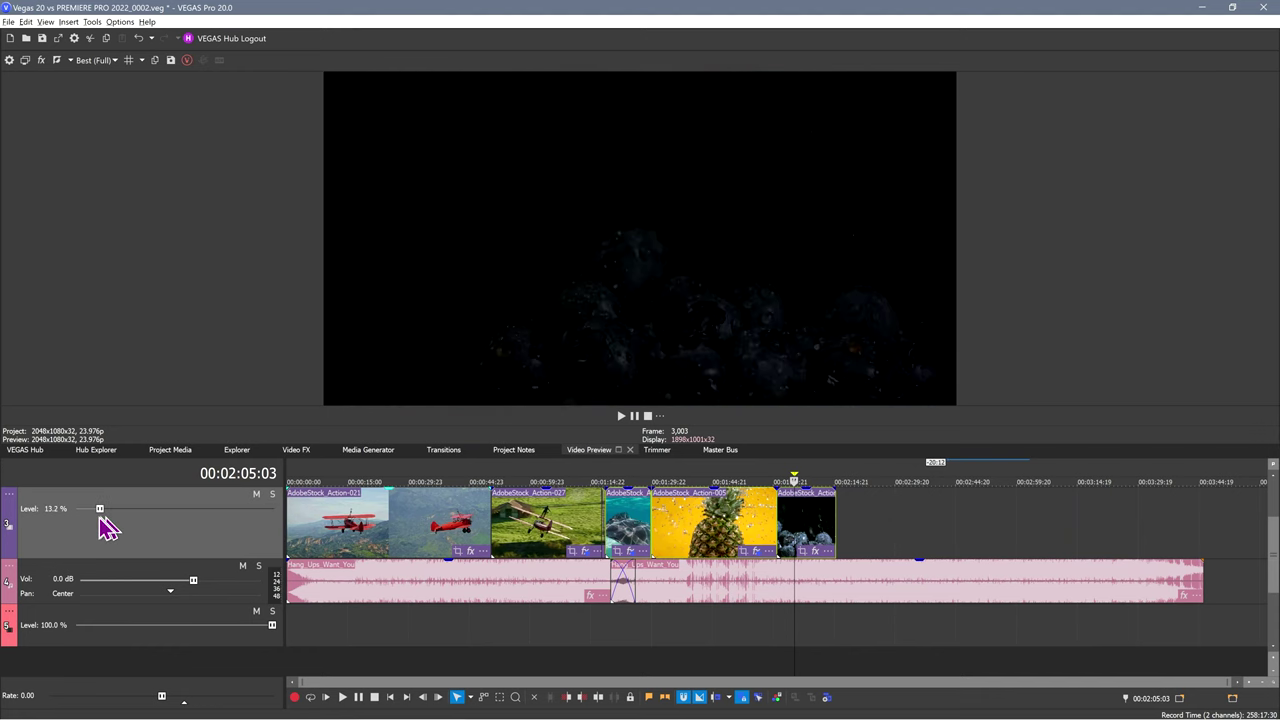
{"action": "double_click", "coordinate": [45, 512]}
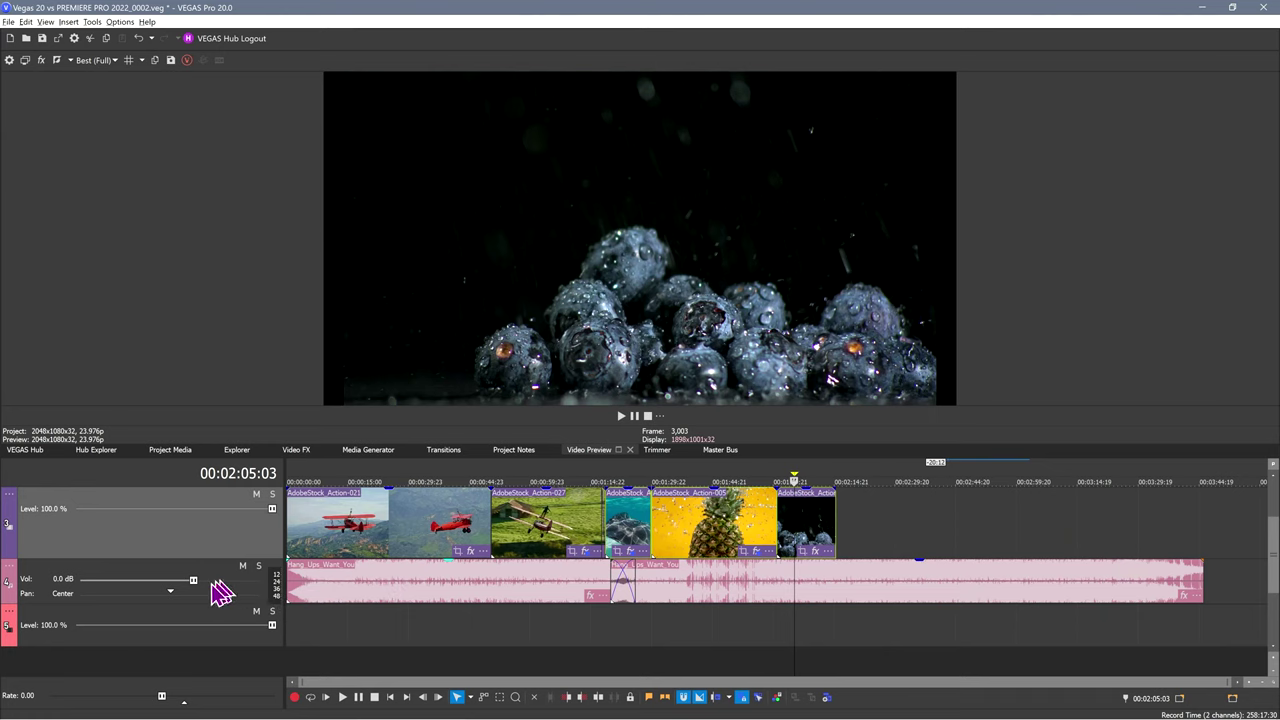
{"action": "left_click_drag", "start_coordinate": [193, 580], "coordinate": [57, 594]}
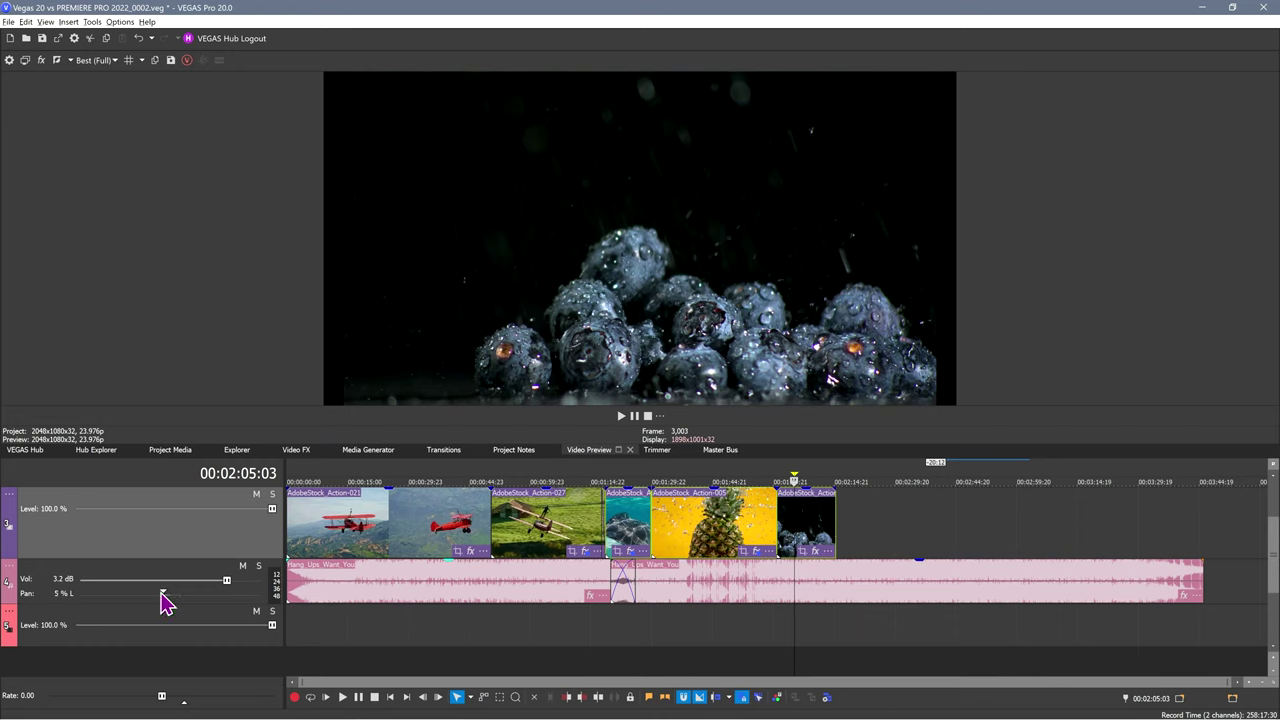
{"action": "mouse_move", "coordinate": [162, 592]}
{"action": "left_mouse_down"}
{"action": "mouse_move", "coordinate": [138, 592]}
{"action": "mouse_move", "coordinate": [172, 596]}
{"action": "left_mouse_up"}
Make the audio track taller and lower the music clip's gain to -5.3 dB.
{"action": "left_click_drag", "start_coordinate": [248, 602], "coordinate": [246, 632]}
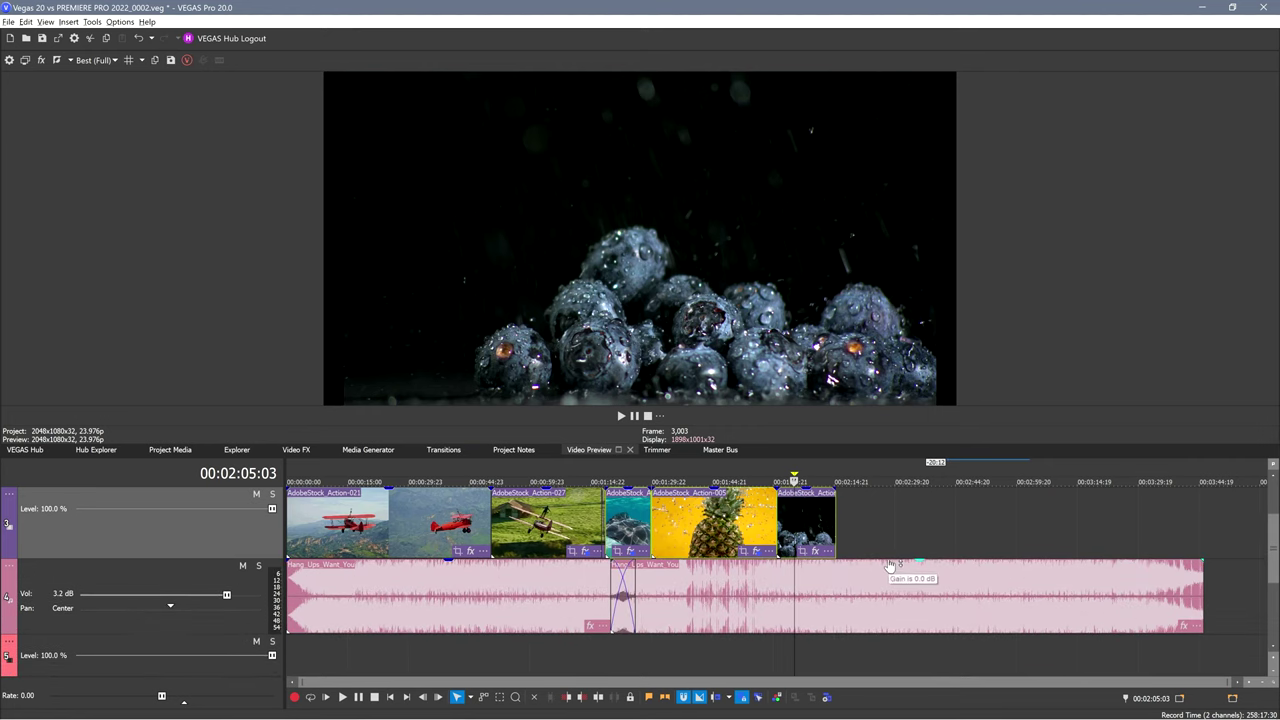
{"action": "mouse_move", "coordinate": [890, 566]}
{"action": "left_mouse_down"}
{"action": "mouse_move", "coordinate": [883, 620]}
{"action": "mouse_move", "coordinate": [877, 578]}
{"action": "mouse_move", "coordinate": [893, 622]}
{"action": "mouse_move", "coordinate": [893, 553]}
{"action": "left_mouse_up"}
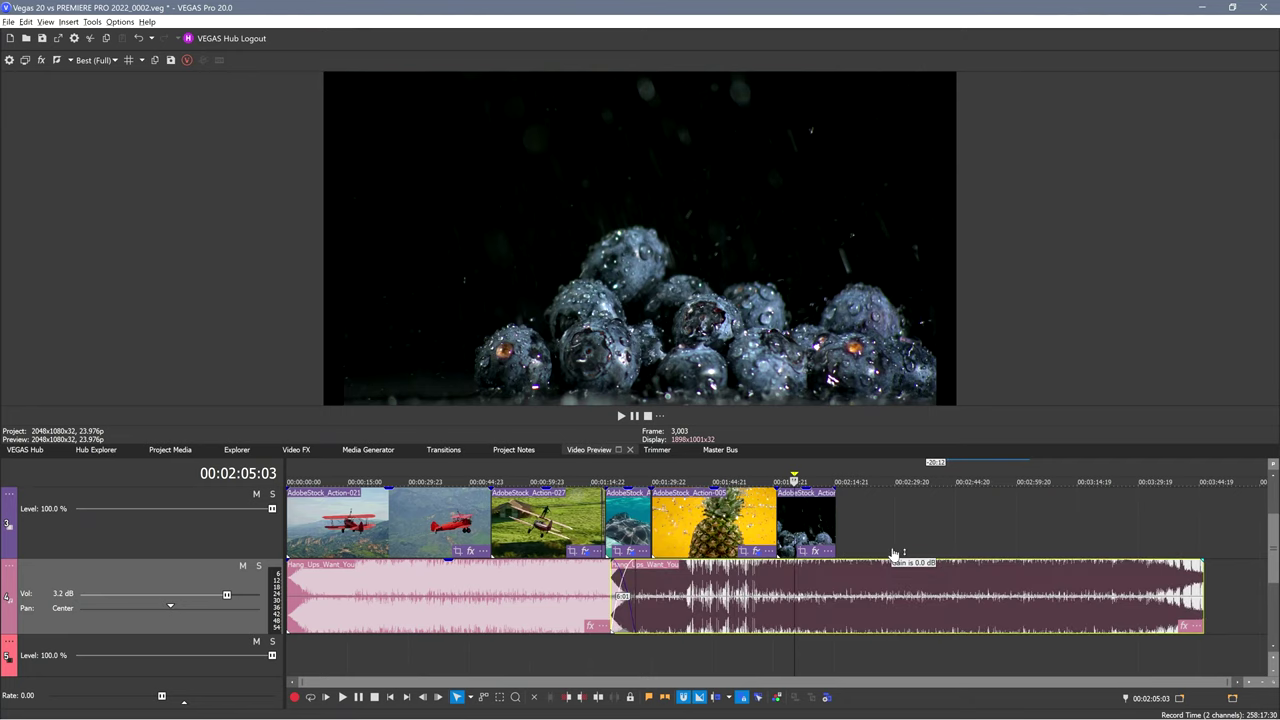
{"action": "left_click", "coordinate": [818, 496]}
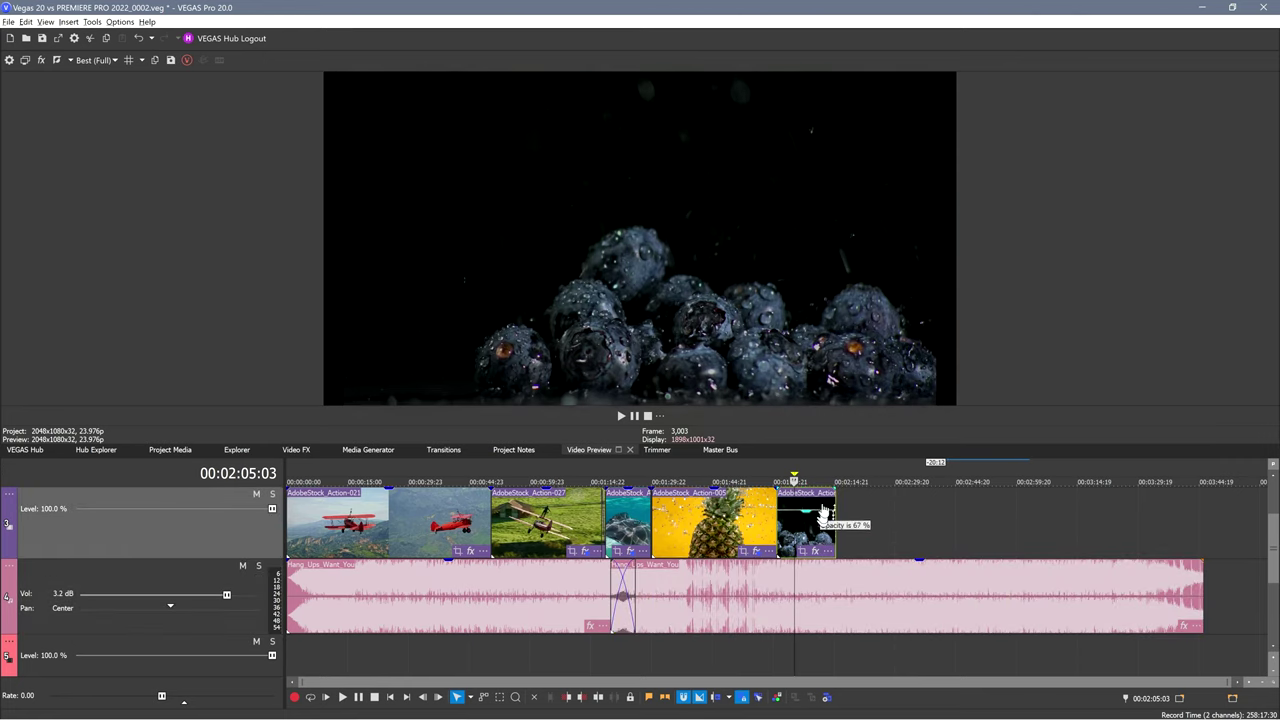